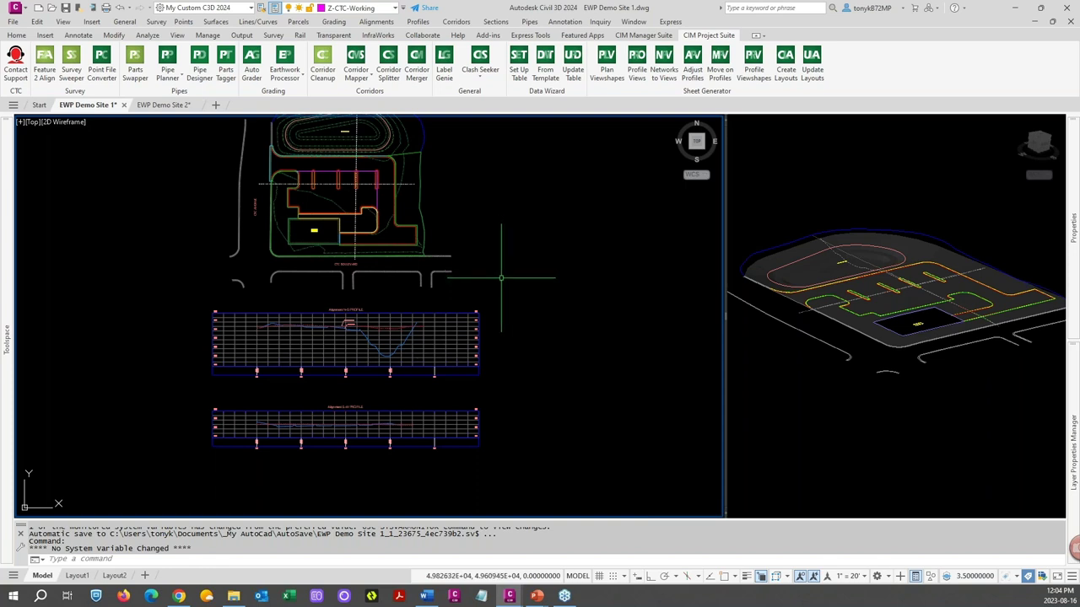
Step: Browse the drawing's surfaces and centerline alignments in the Prospector tree, expanding Alignment E-W and Alignment N-S
middle_click_drag(501, 279, 534, 309)
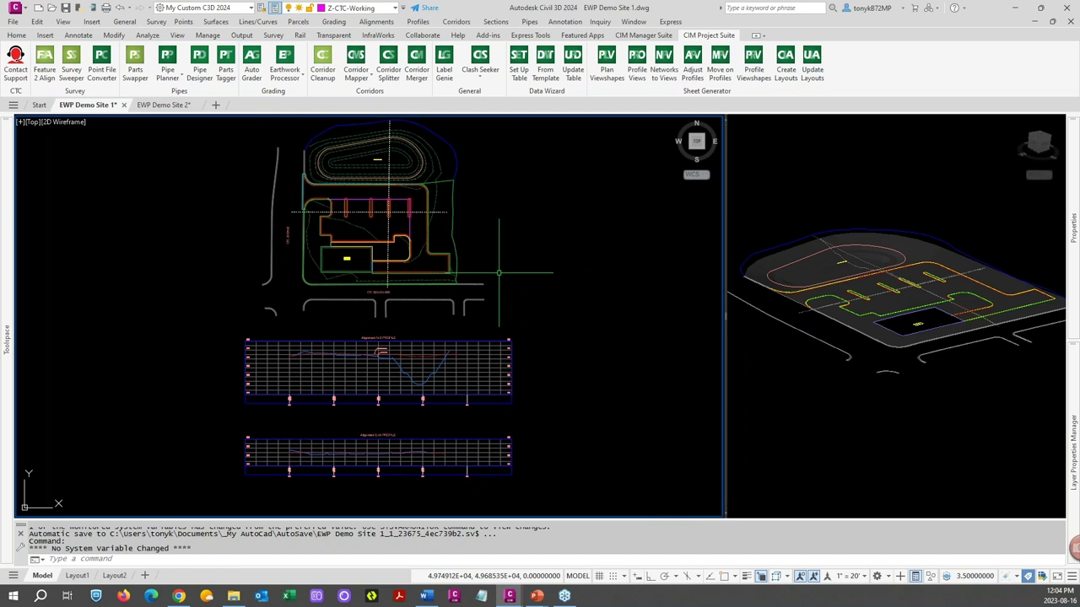
key("Escape")
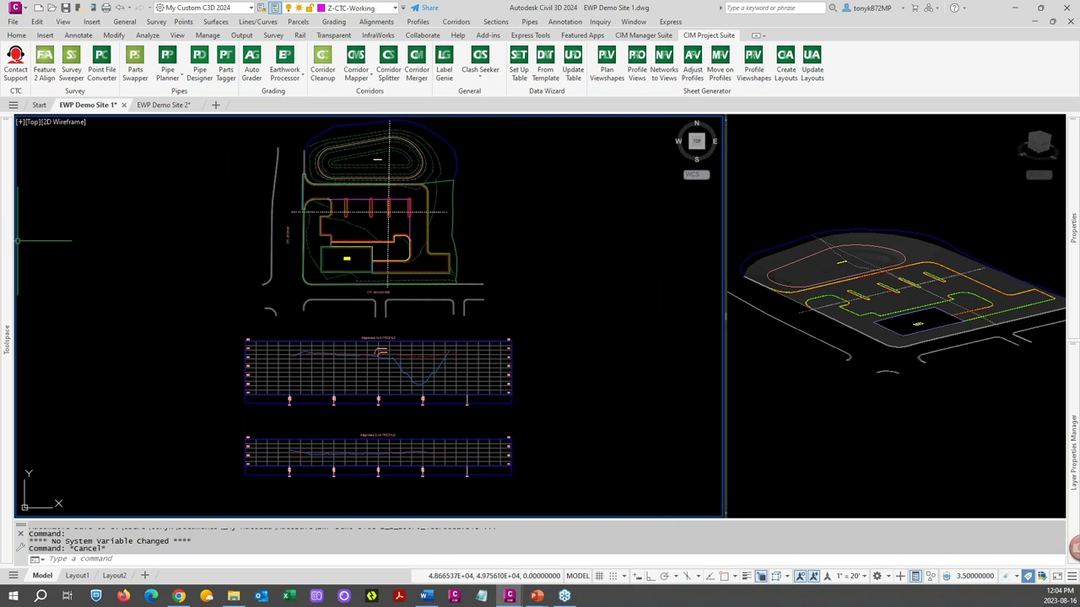
mouse_move(7, 245)
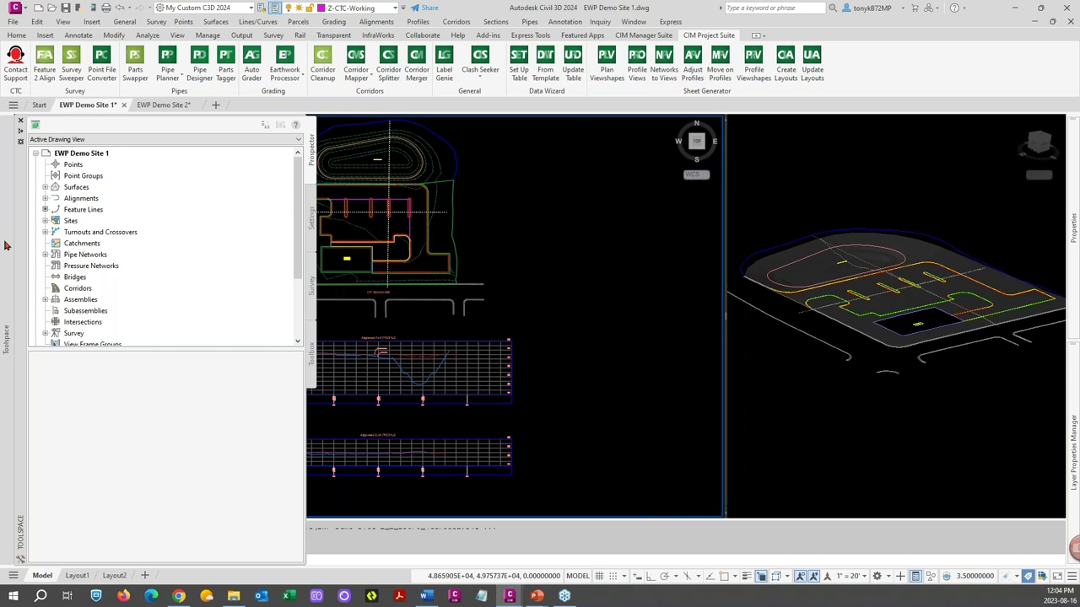
left_click(45, 188)
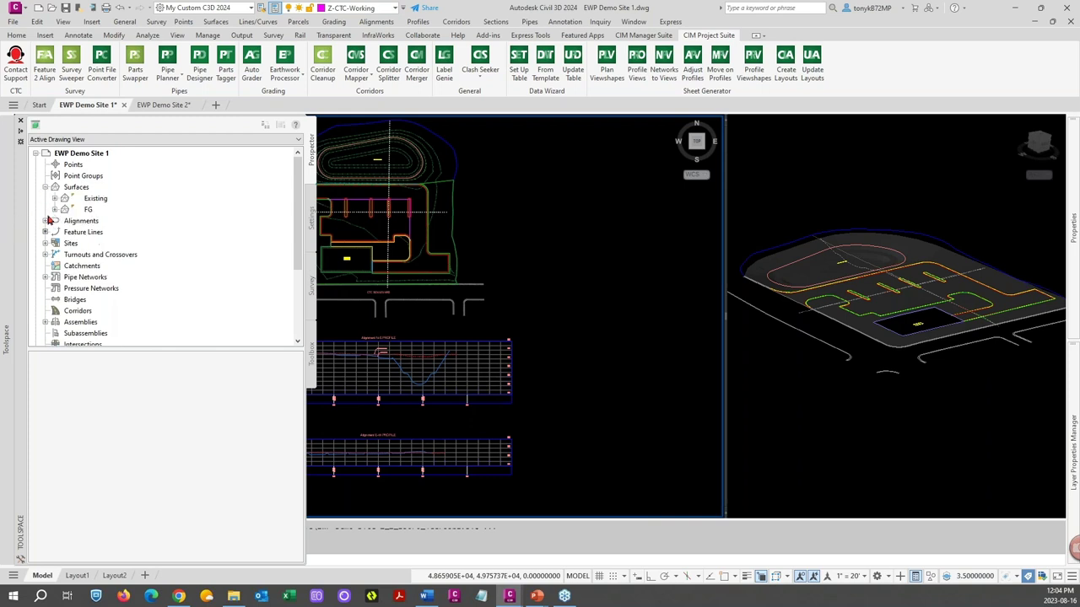
left_click(44, 221)
left_click(54, 232)
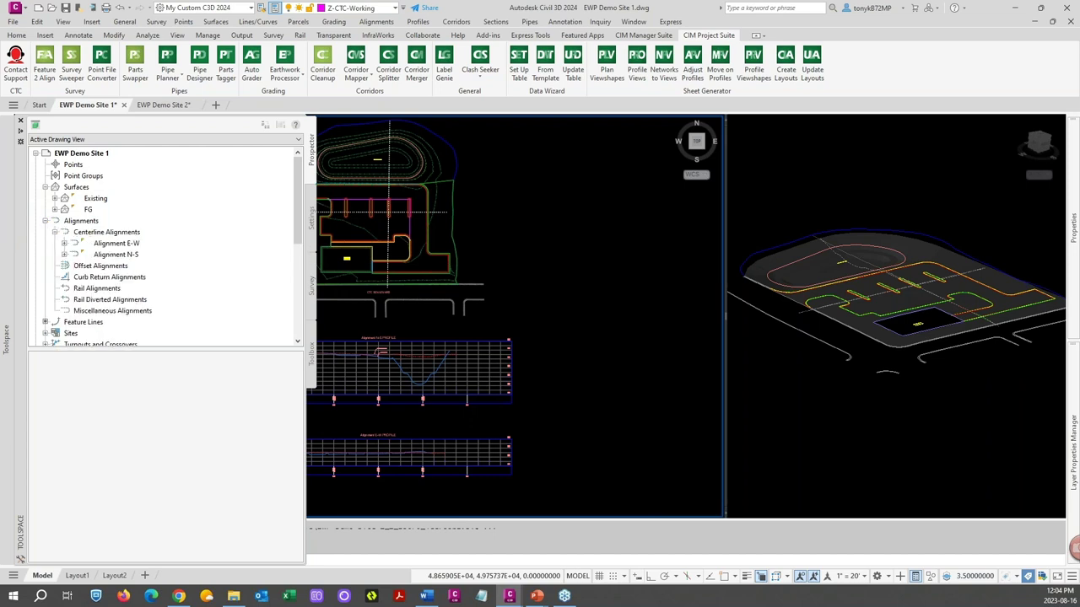
left_click(64, 243)
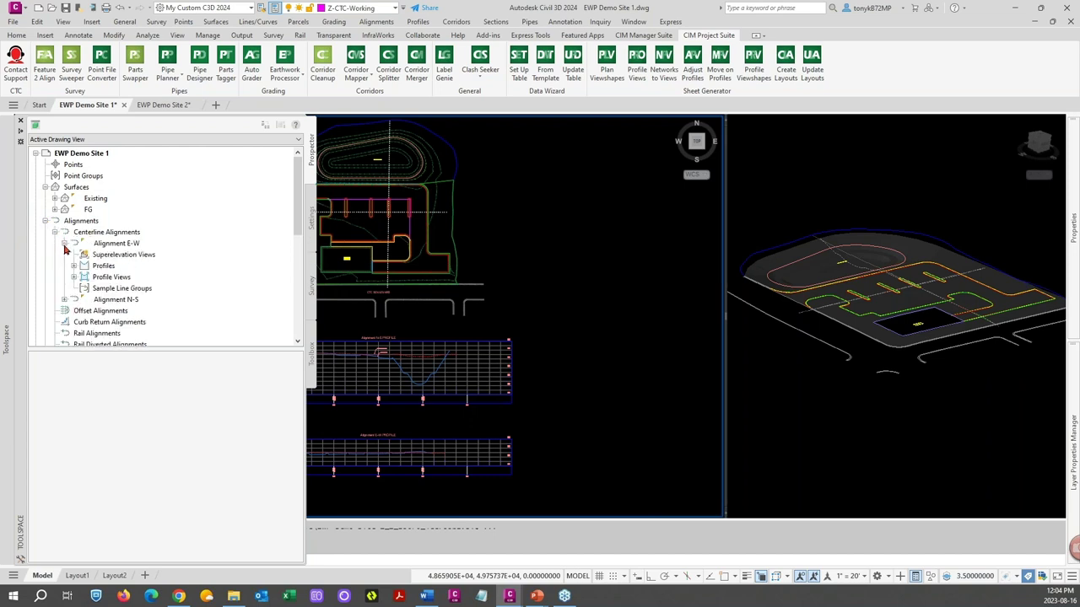
left_click(65, 300)
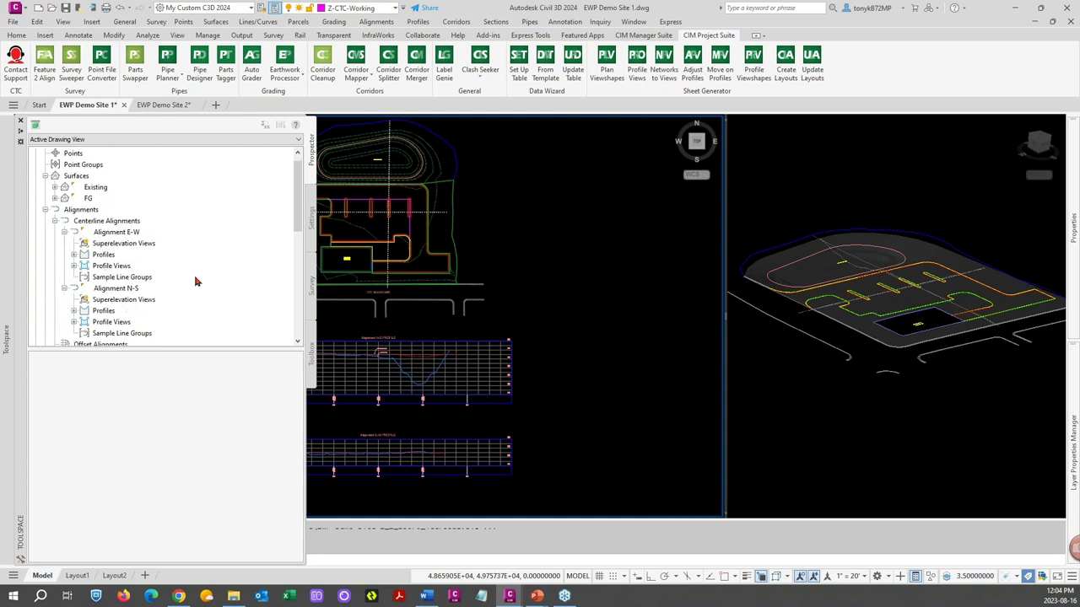
Step: List the surface profiles belonging to Alignment E-W and Alignment N-S in the Prospector tree
left_click(74, 255)
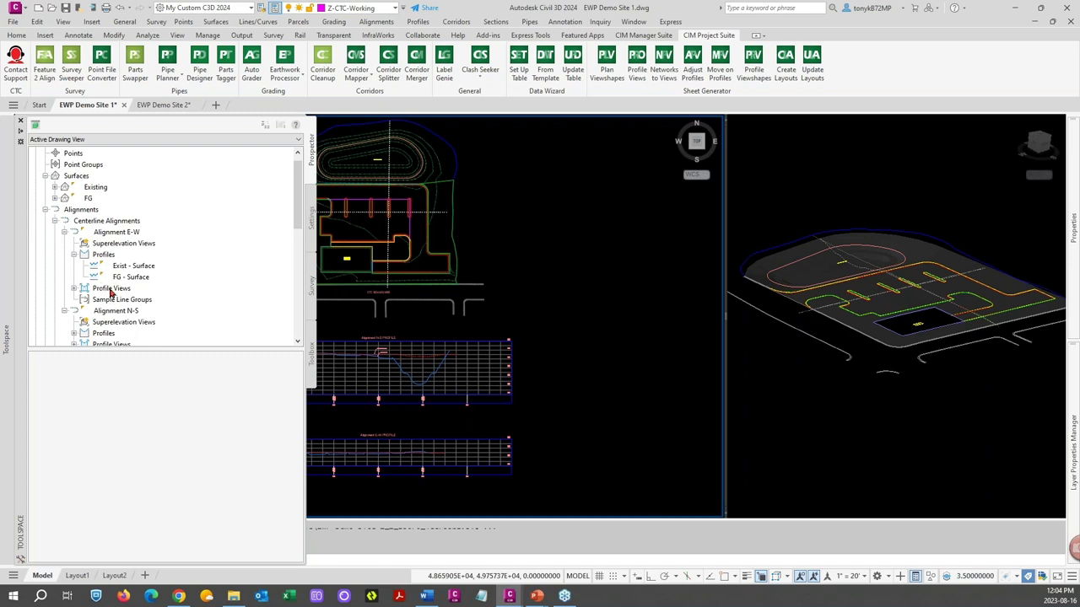
scroll(110, 292, "down", 2)
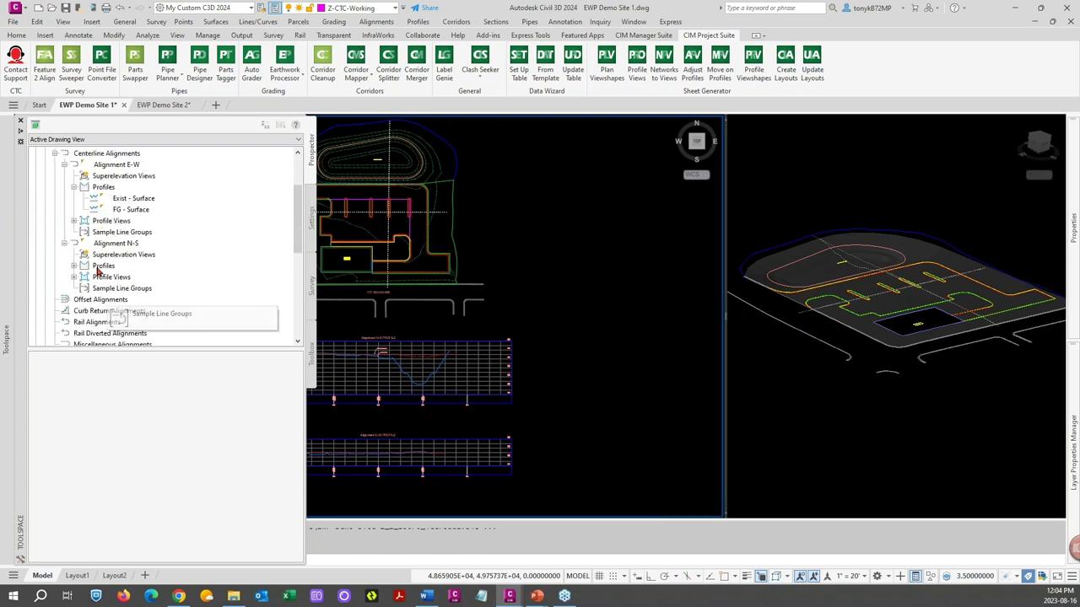
left_click(75, 266)
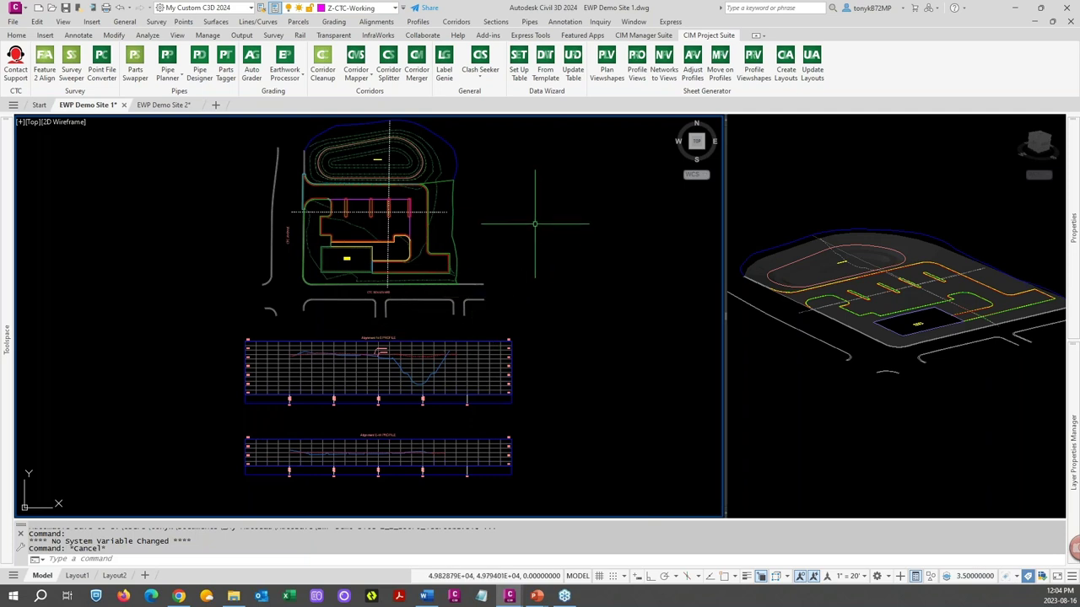
mouse_move(7, 289)
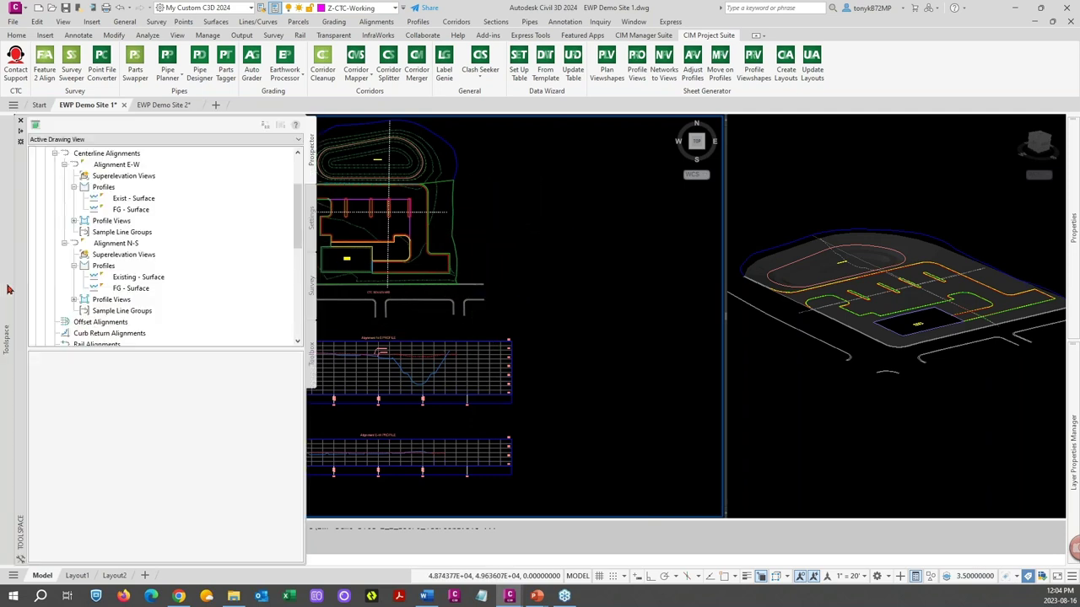
left_click_drag(126, 201, 149, 213)
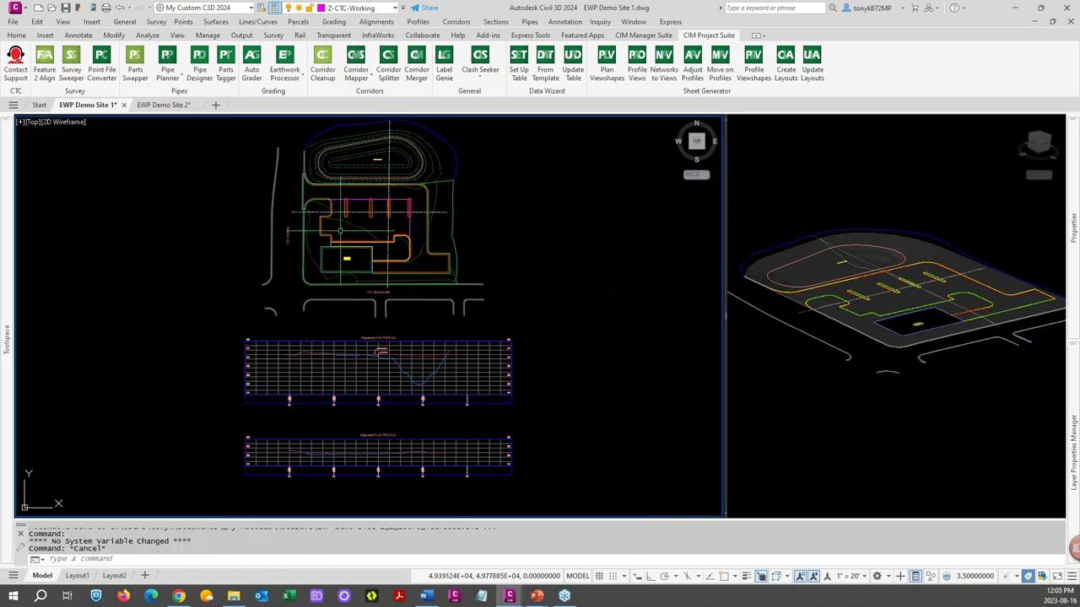
Step: Examine up close how the region boundary lines meet the curved curb at the parking lot's upper-left island
scroll(313, 204, "up", 4)
scroll(313, 204, "up", 4)
scroll(354, 181, "up", 2)
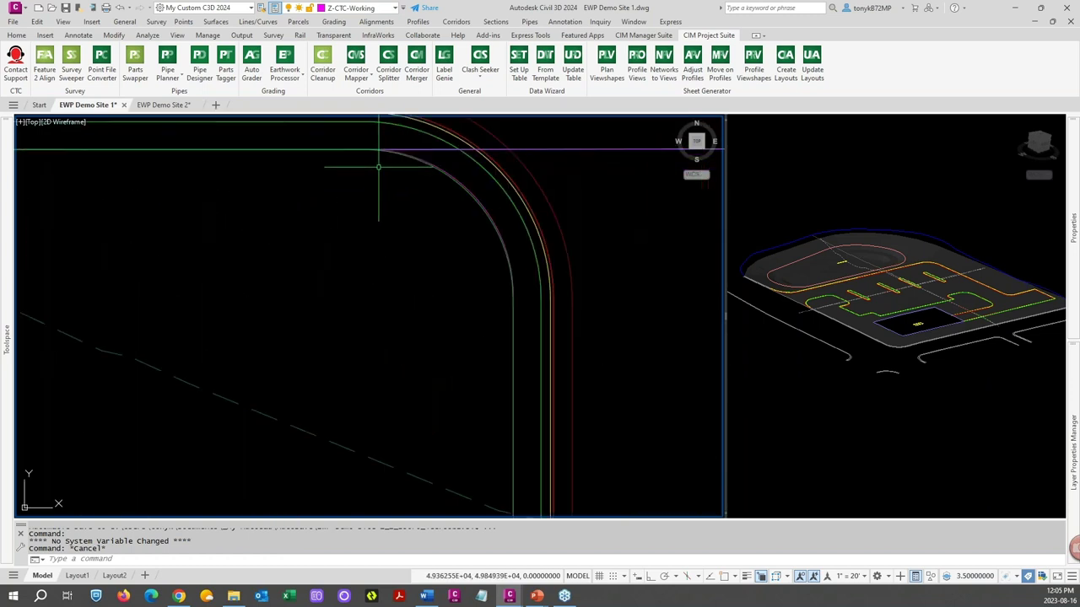
scroll(289, 241, "up", 6)
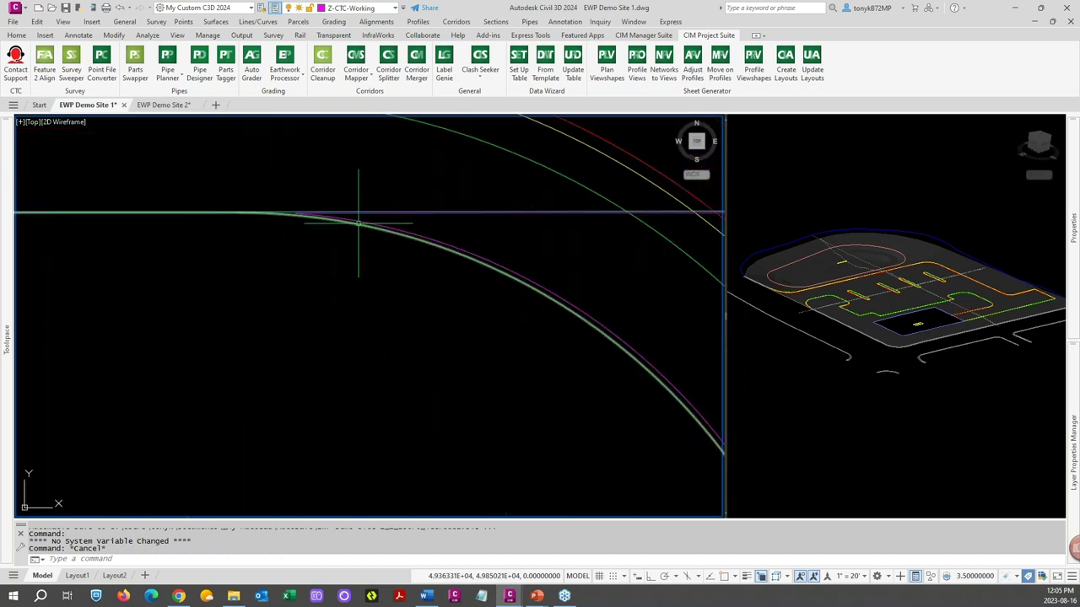
left_click(301, 76)
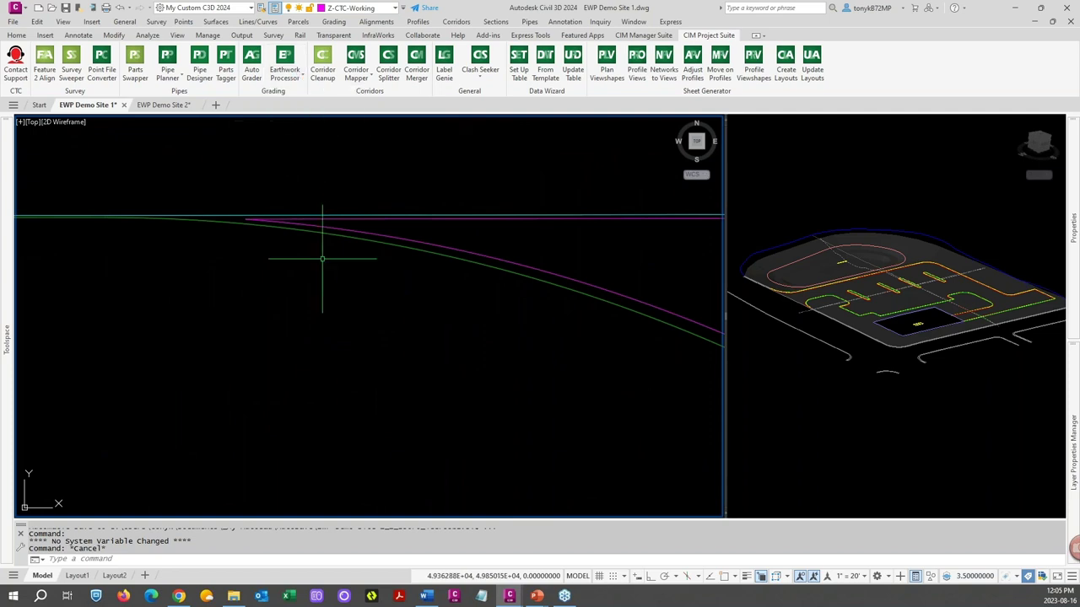
scroll(324, 259, "up", 4)
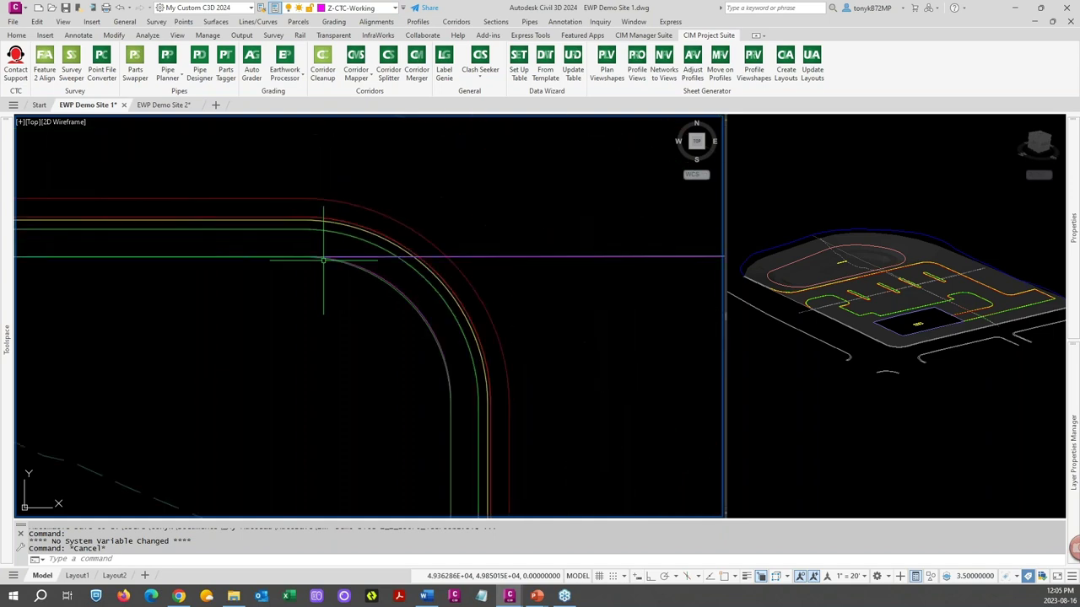
scroll(323, 260, "down", 1)
scroll(323, 260, "down", 3)
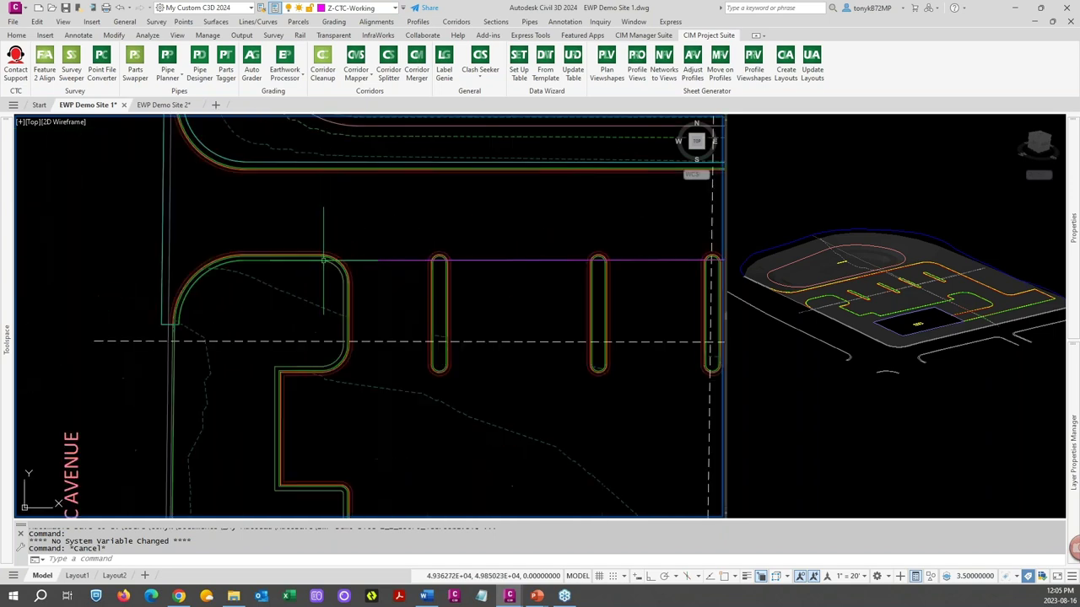
scroll(323, 260, "down", 2)
scroll(331, 197, "down", 2)
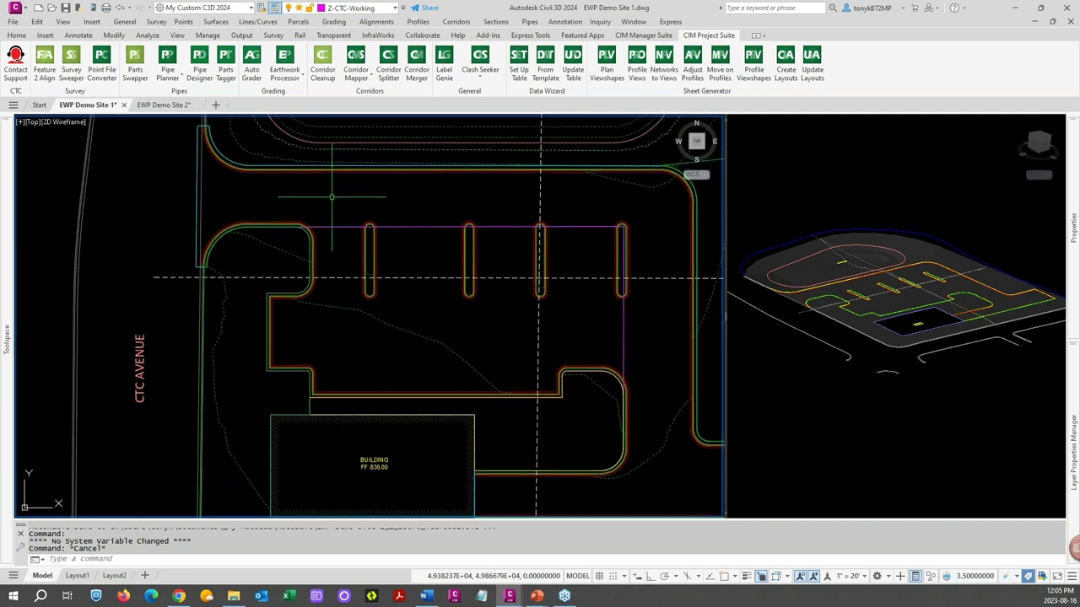
Step: Examine the overall site plan with its profile views and the pavement region boundaries around the building
scroll(329, 202, "down", 4)
middle_click_drag(371, 287, 434, 233)
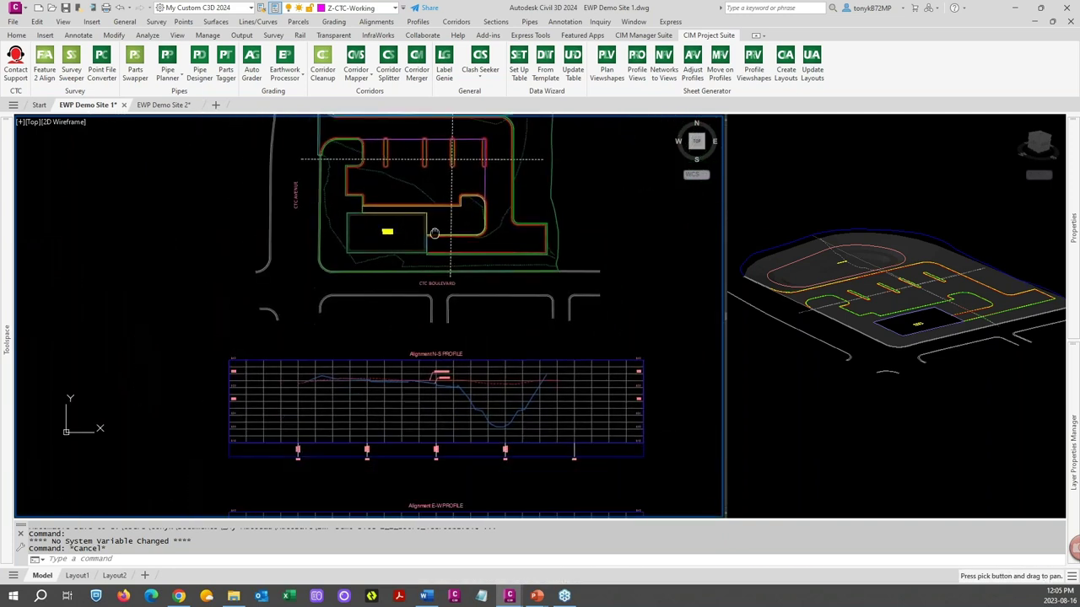
scroll(401, 389, "down", 2)
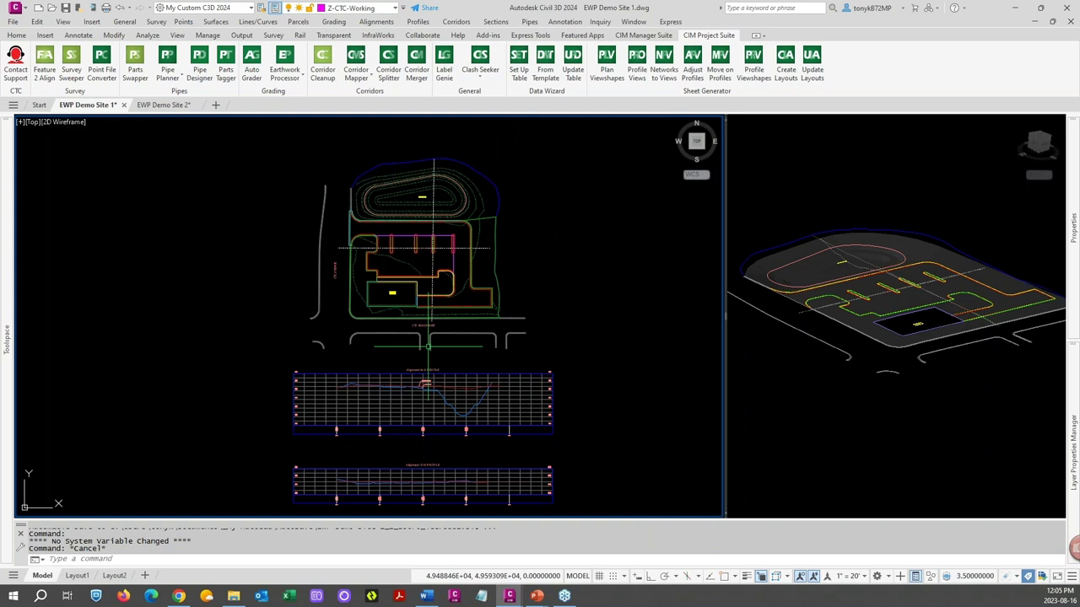
scroll(413, 281, "up", 4)
middle_click_drag(364, 252, 361, 301)
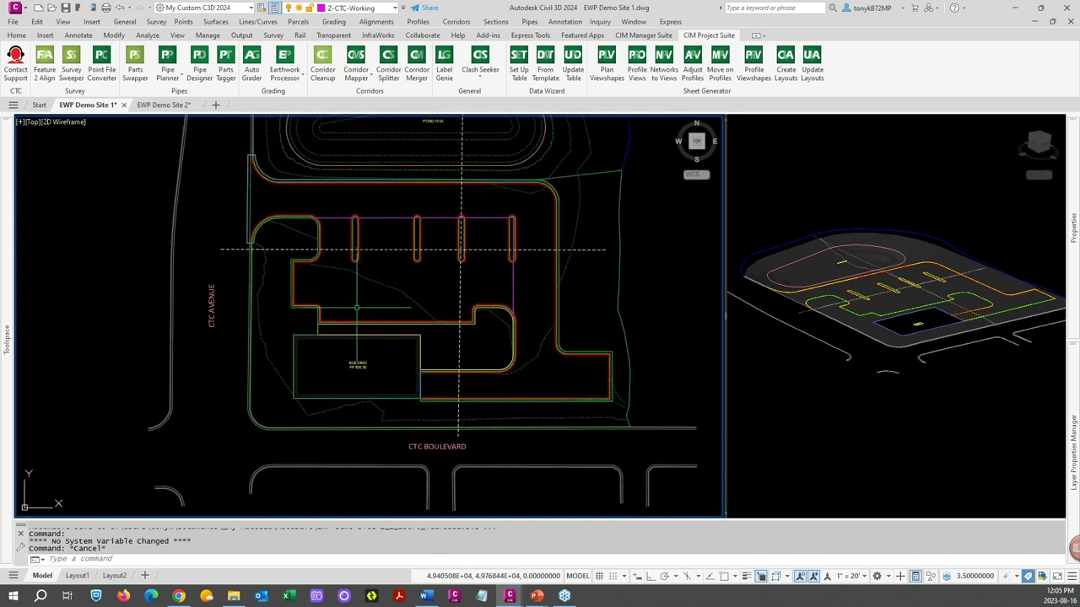
key("Escape")
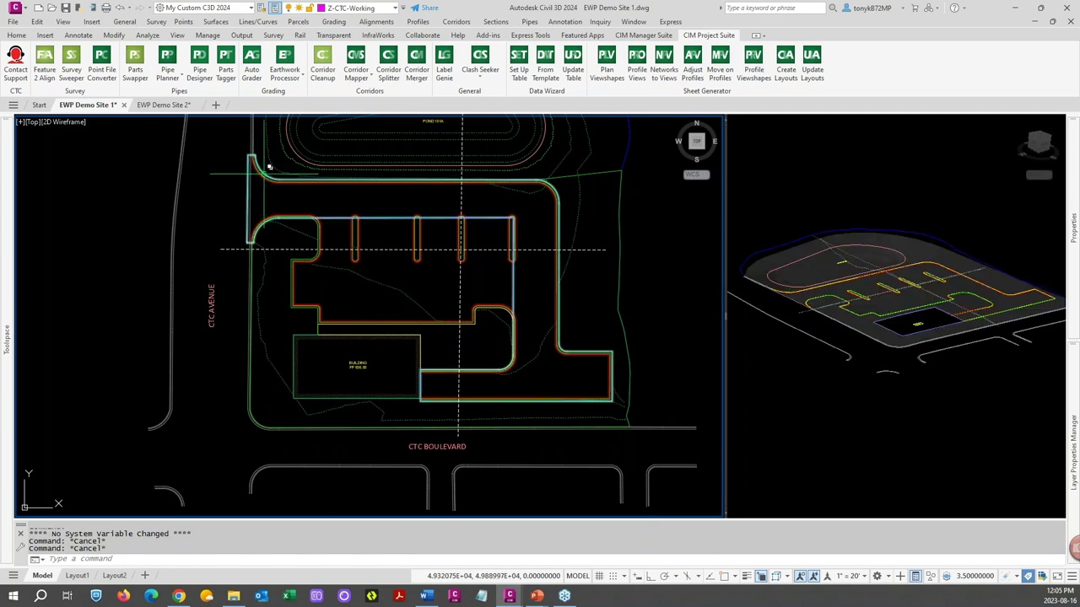
Step: Start Calculate Earthworks in the Earthwork Processor and review the object selection for Site 1's subgrade regions without changing it
left_click(296, 76)
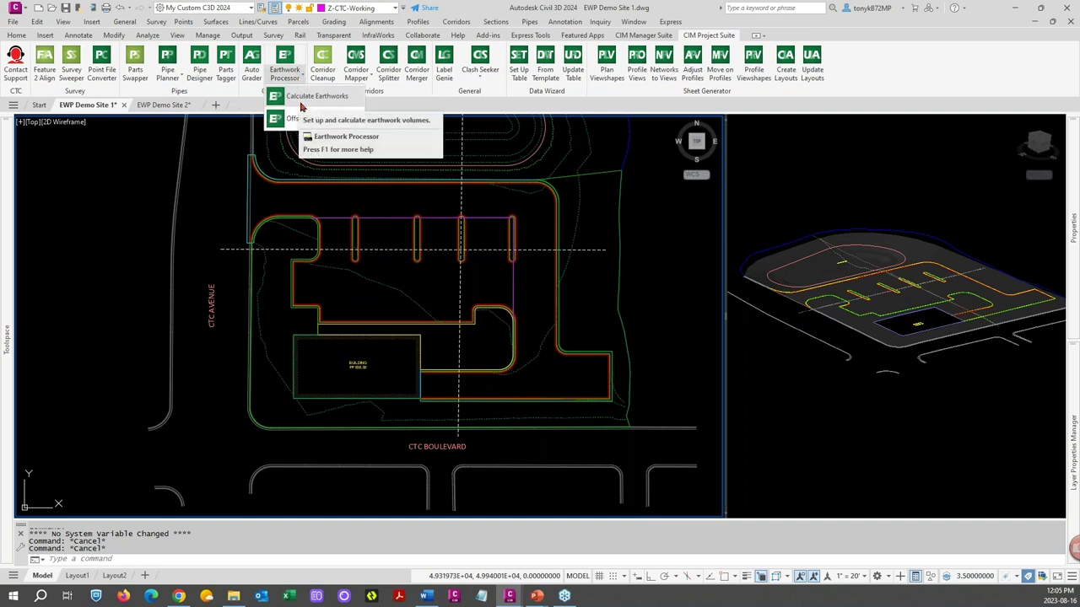
left_click(309, 102)
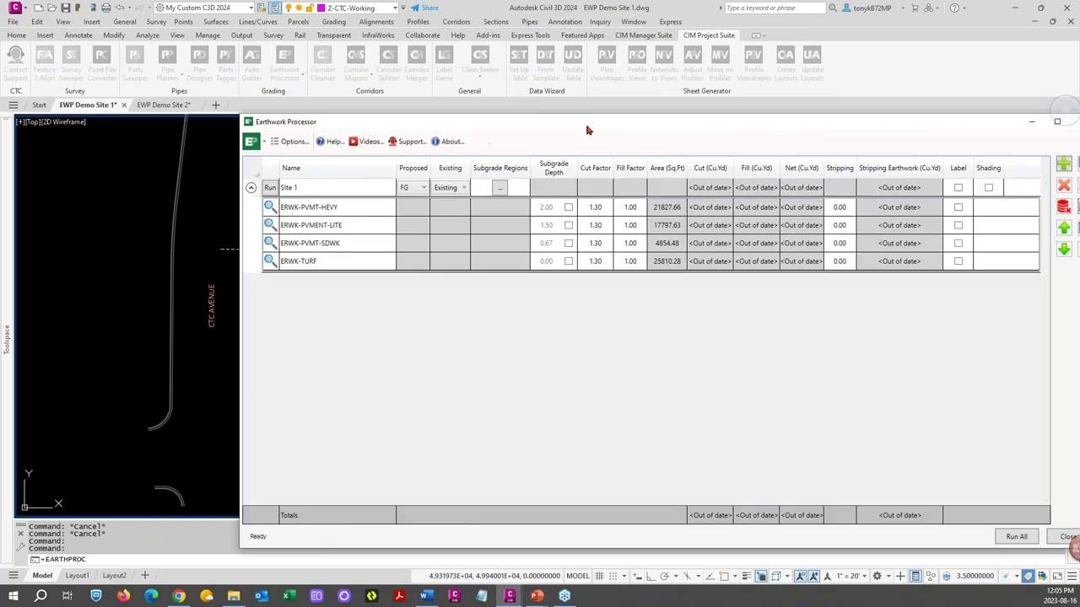
left_click_drag(459, 97, 454, 88)
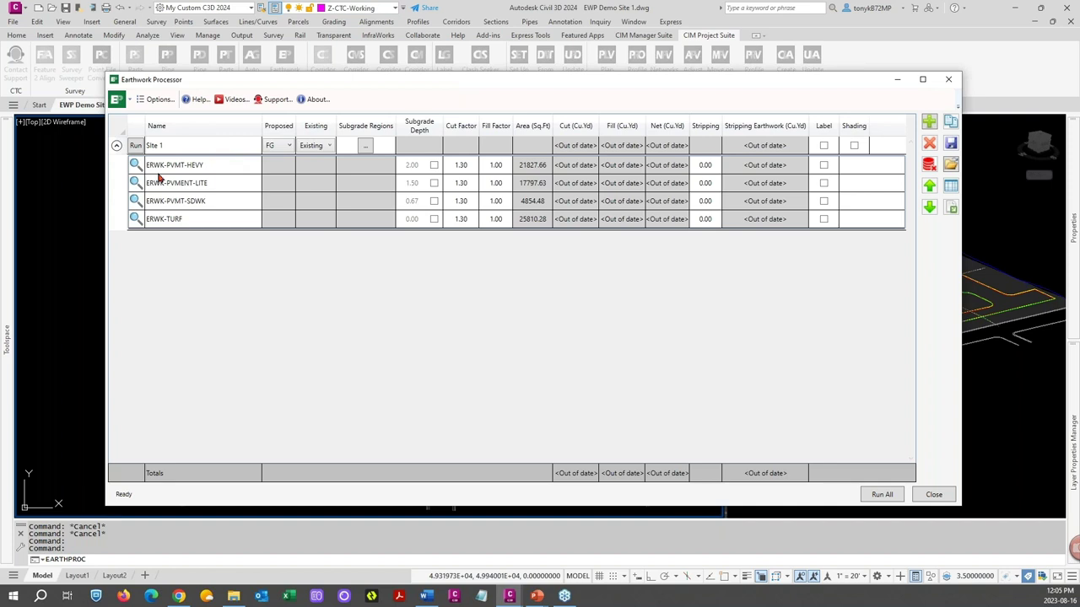
left_click(365, 147)
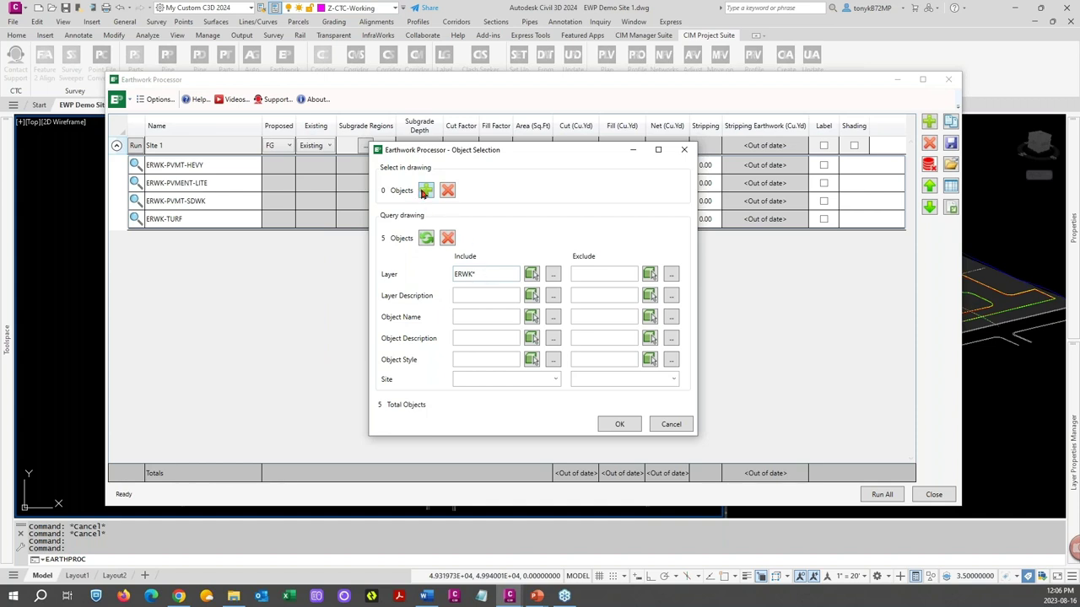
left_click(671, 424)
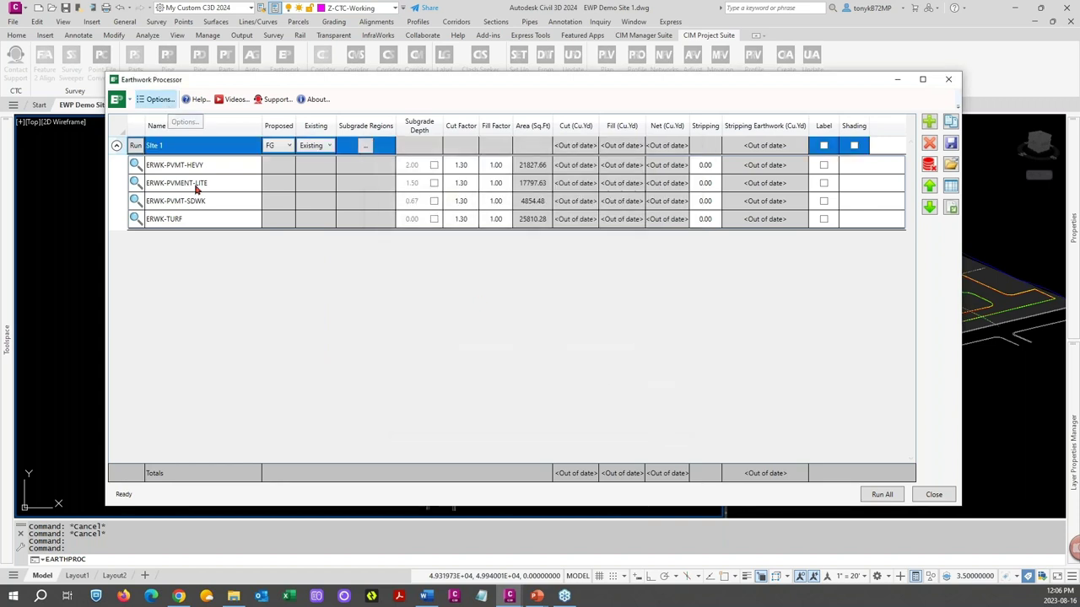
Step: Open the Earthwork Processor options and choose the region naming method in the general settings
left_click(156, 98)
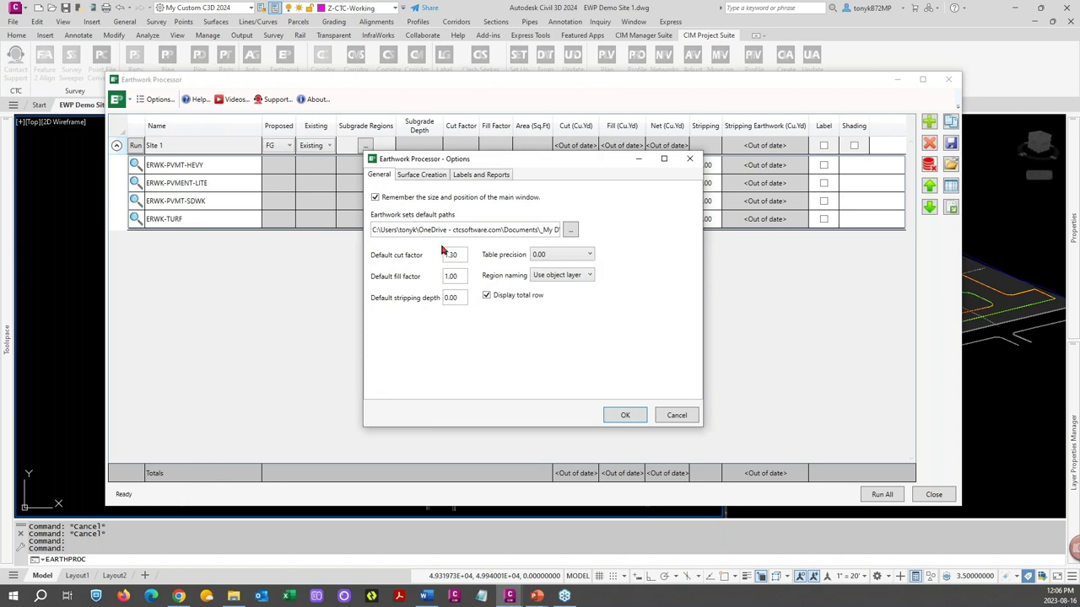
left_click(576, 278)
left_click(570, 289)
Step: Try overriding Site 1's default surface creation settings with the Surface Shades subgrade style, and restore Match Default
left_click(420, 175)
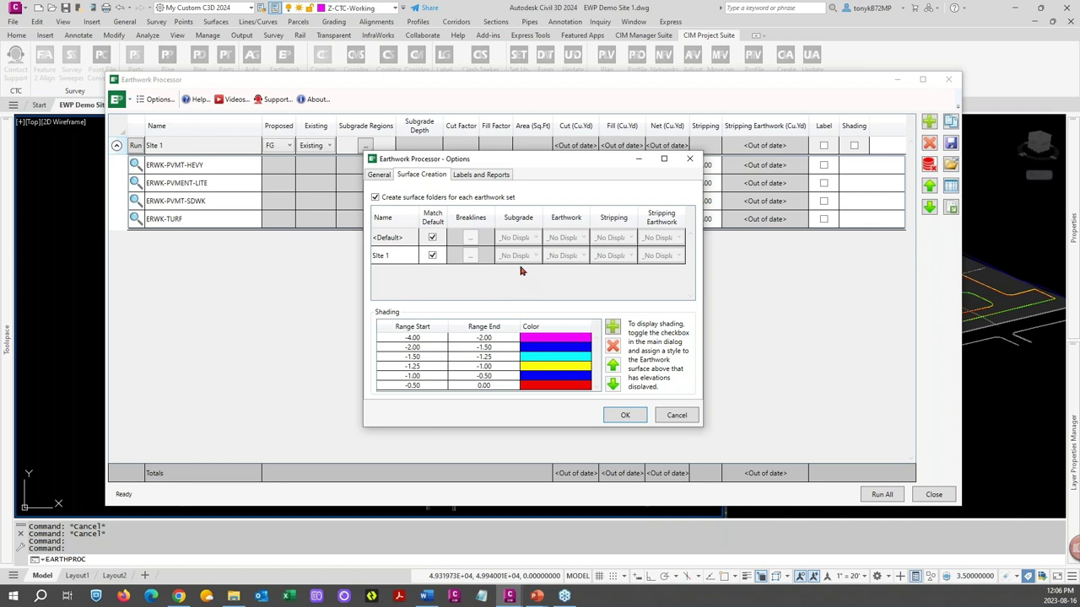
left_click(427, 261)
left_click(432, 255)
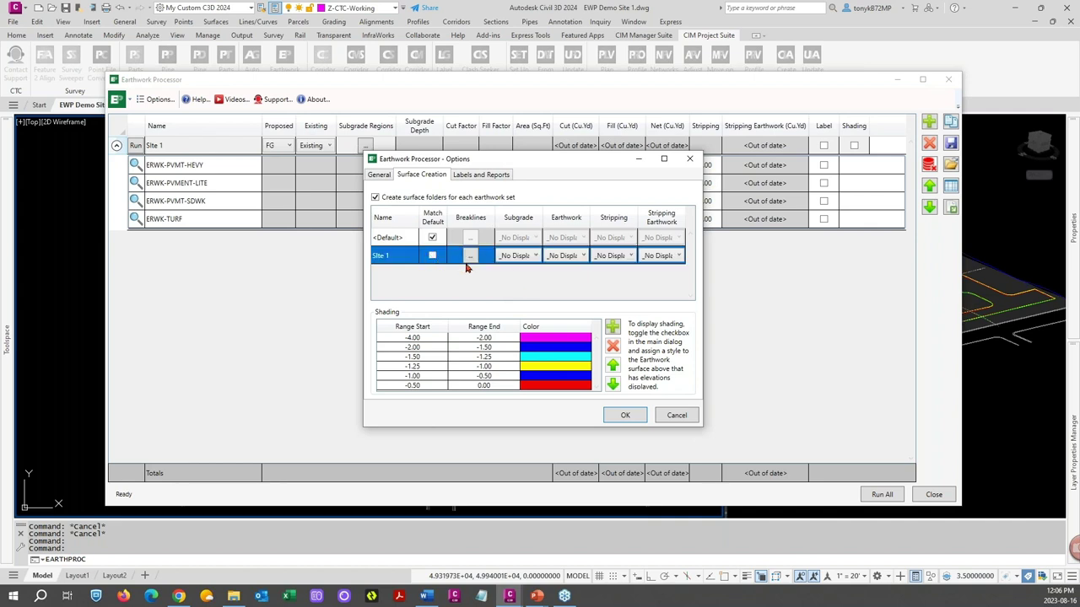
left_click(505, 258)
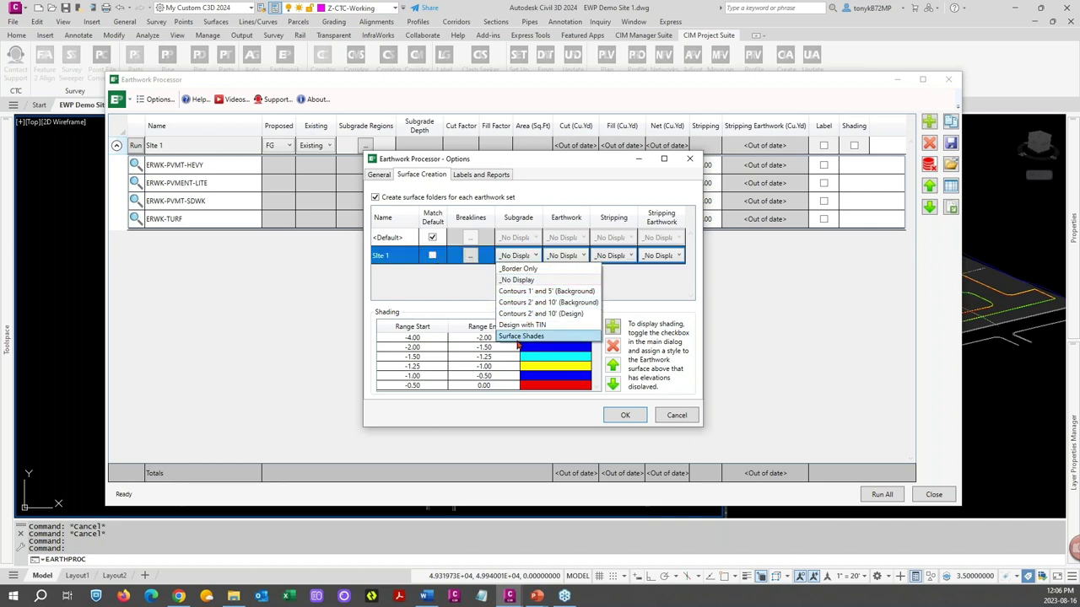
left_click(514, 337)
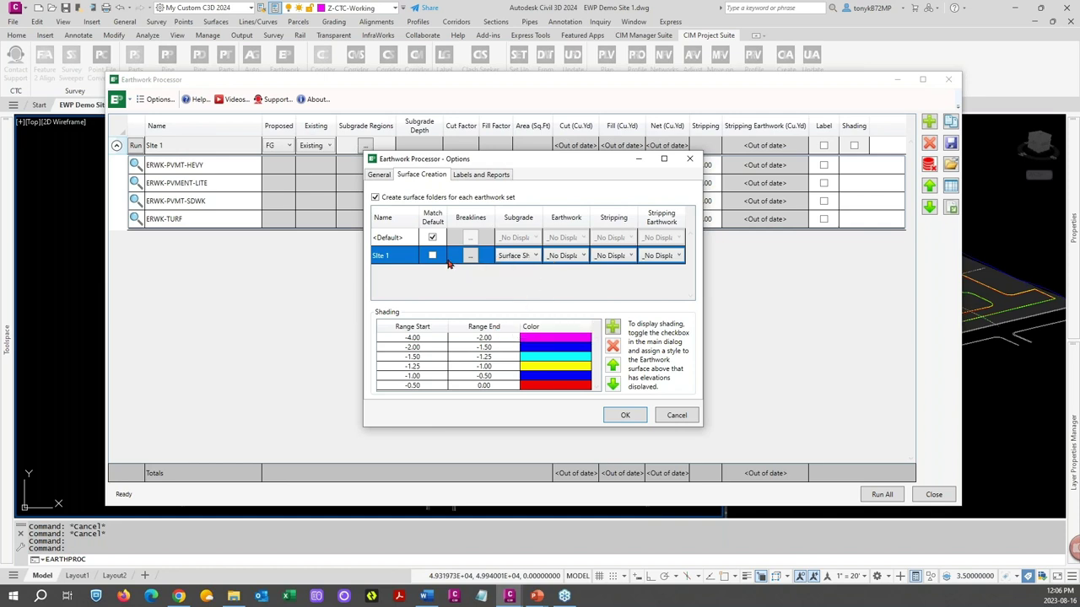
left_click(432, 255)
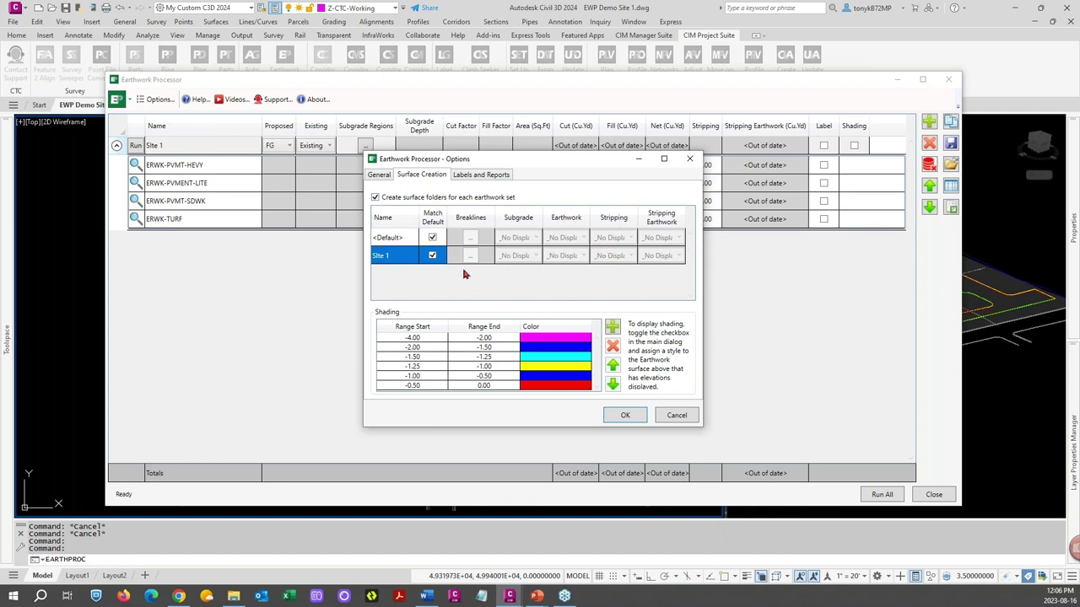
Step: Review the label text styles and label column choices in the Labels and Reports options, keeping the Annotative style
left_click(477, 176)
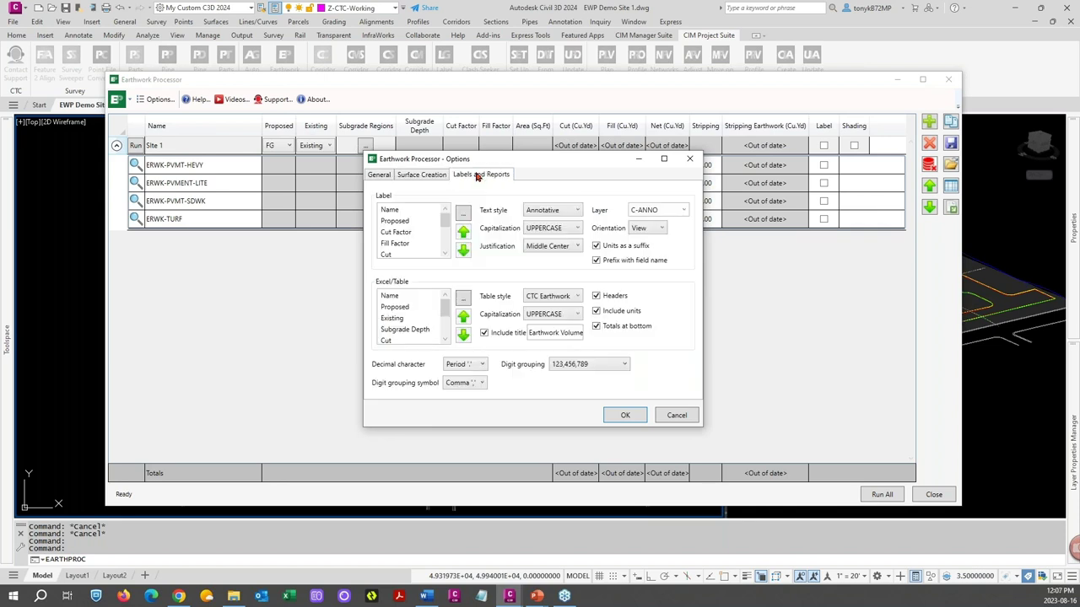
left_click(574, 212)
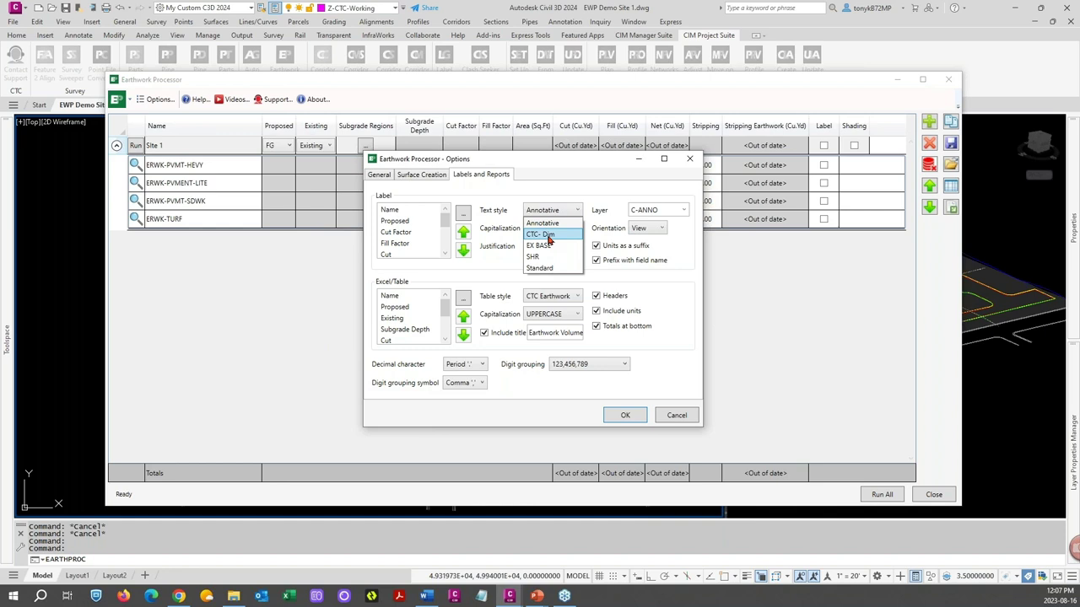
left_click(519, 192)
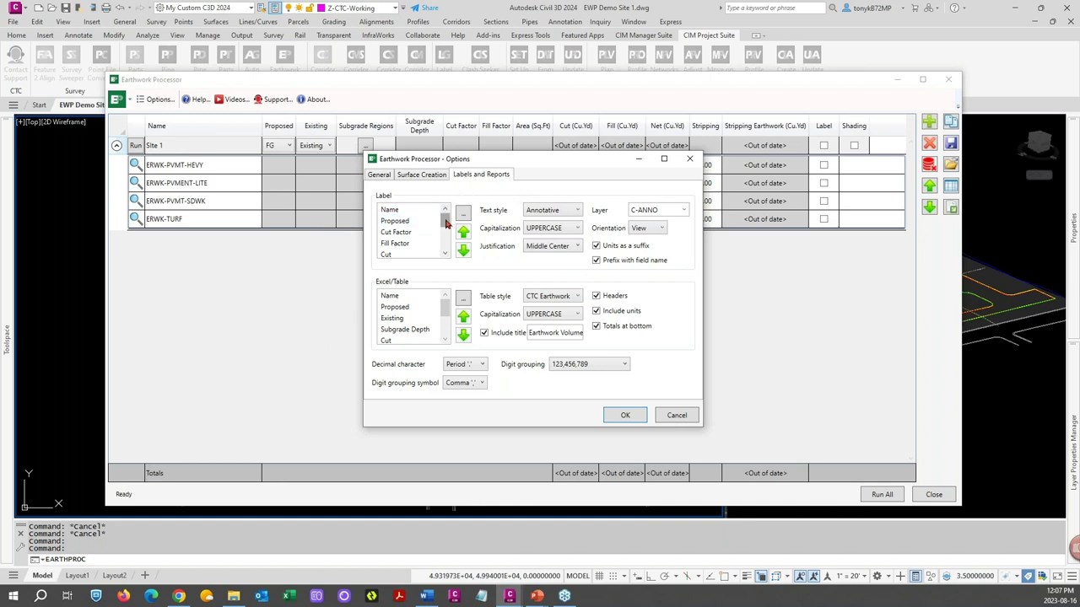
left_click_drag(446, 224, 445, 253)
scroll(445, 218, "up", 1)
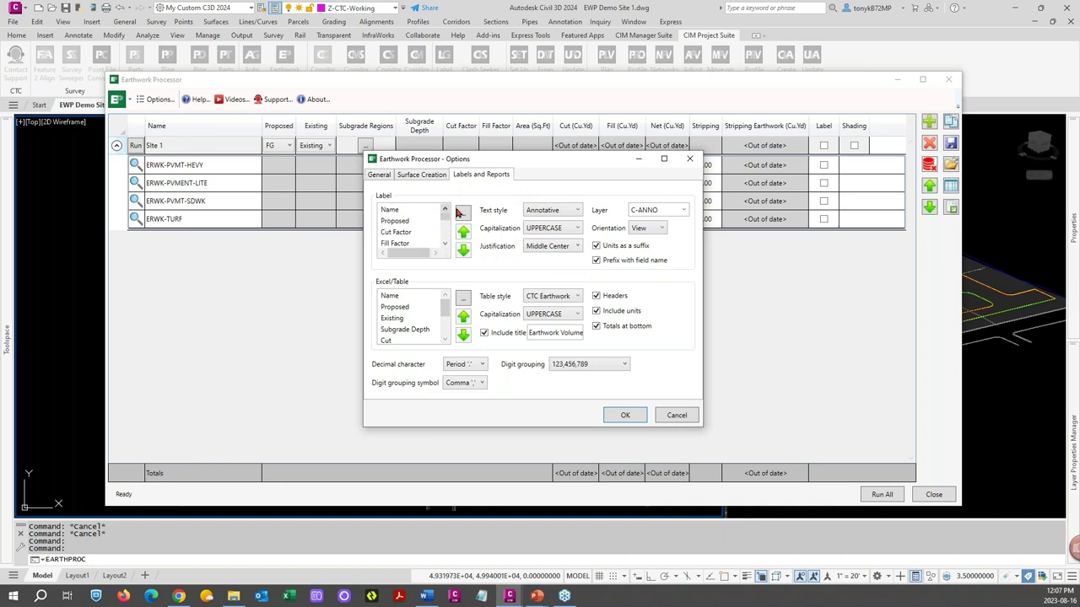
left_click(463, 213)
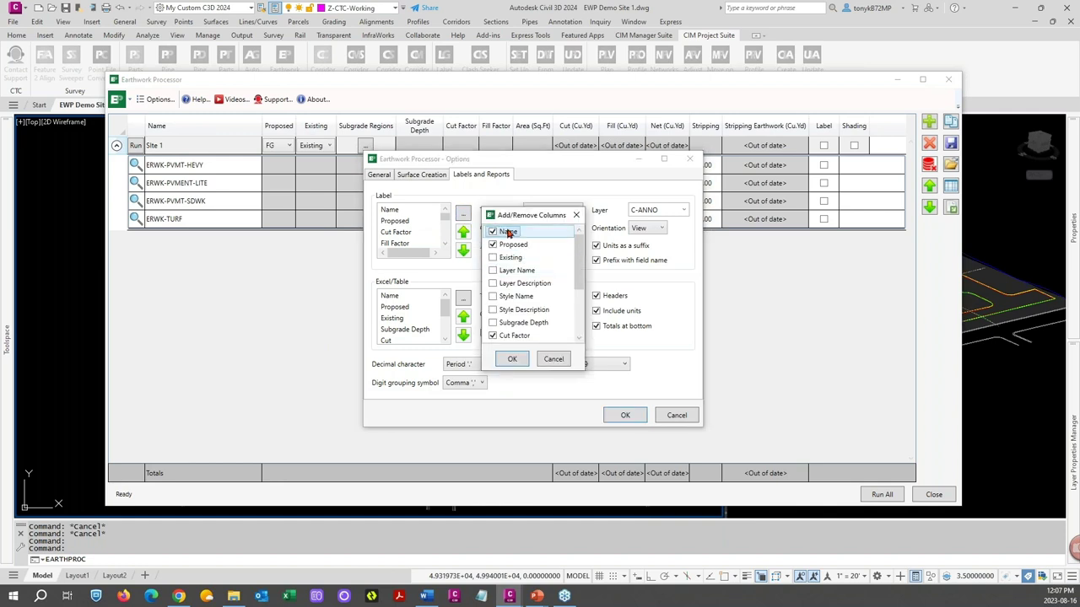
scroll(580, 268, "down", 3)
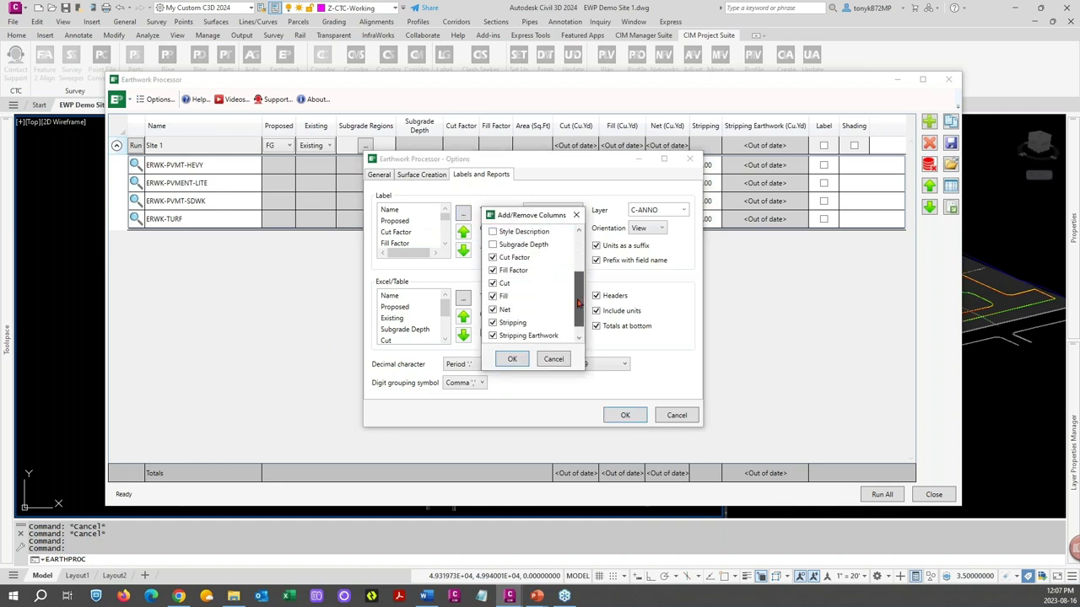
scroll(581, 268, "up", 2)
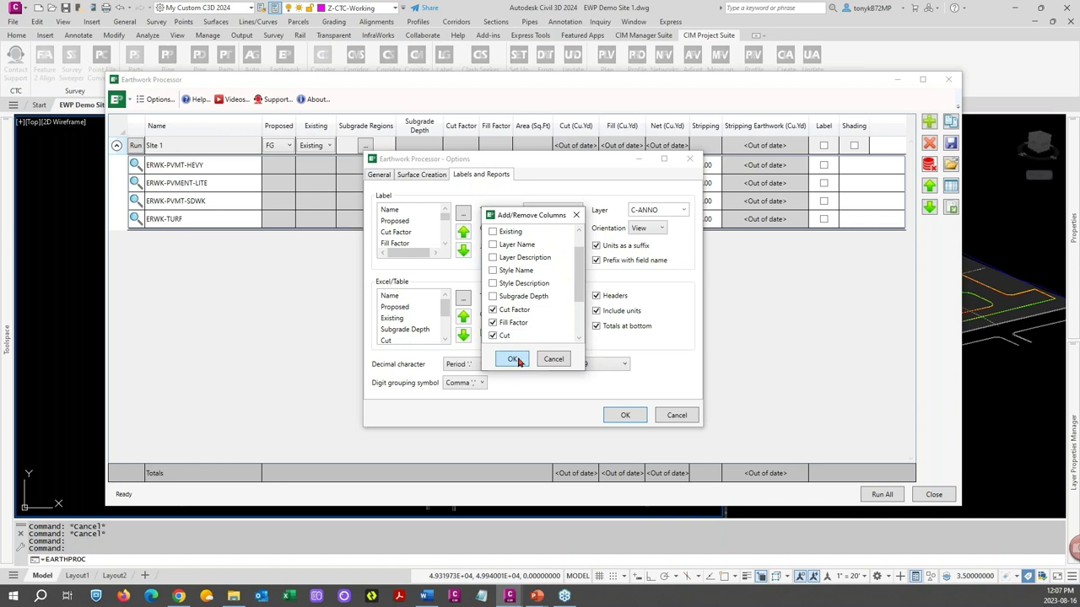
left_click(516, 359)
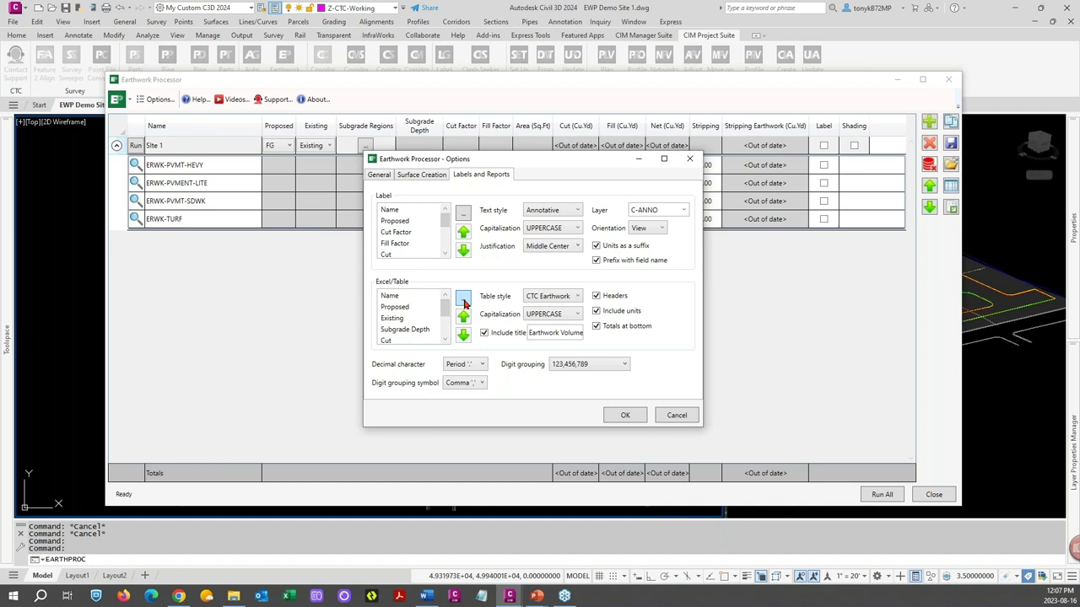
Step: Review the columns chosen for the Excel/table report and accept the Earthwork Processor options
left_click(463, 300)
mouse_move(578, 253)
left_mouse_down()
mouse_move(573, 309)
mouse_move(573, 263)
left_mouse_up()
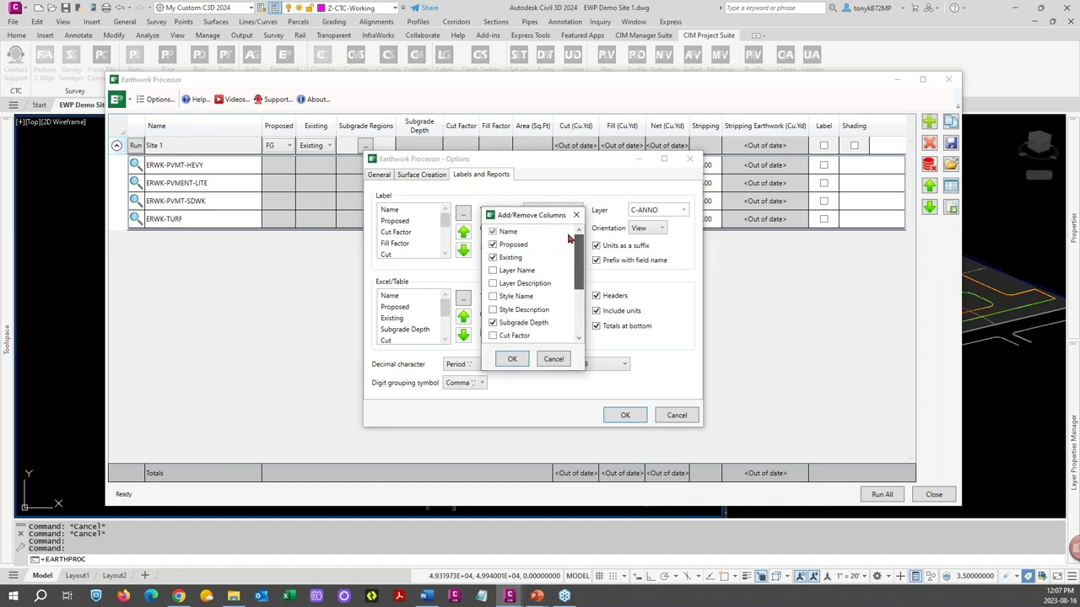
left_click(512, 359)
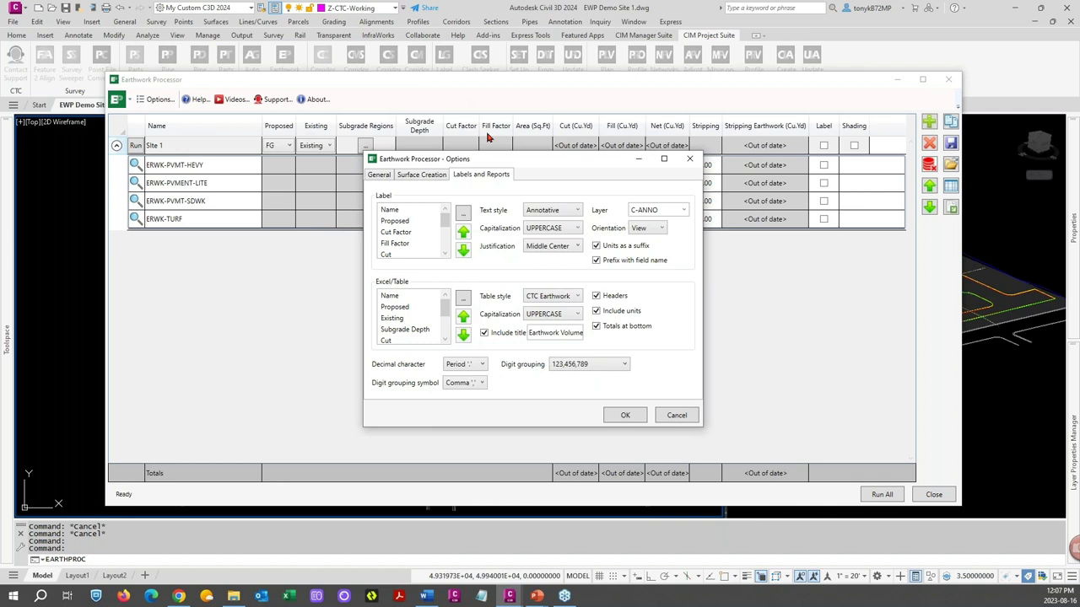
left_click(625, 415)
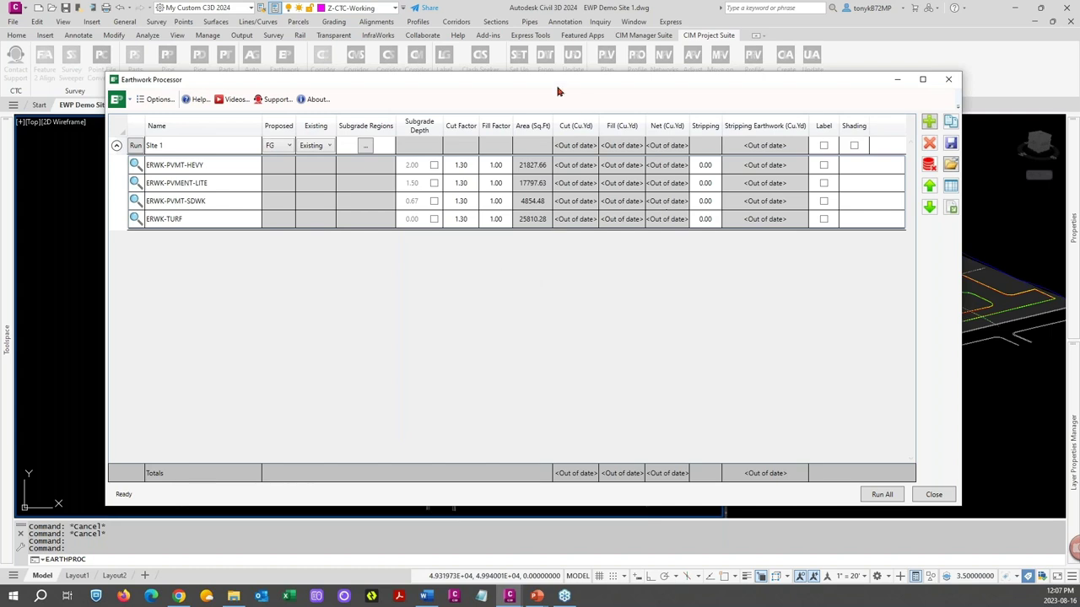
Step: Move the Earthwork Processor window lower and run the earthwork calculation for Site 1
left_click_drag(544, 87, 577, 187)
left_click_drag(573, 149, 573, 117)
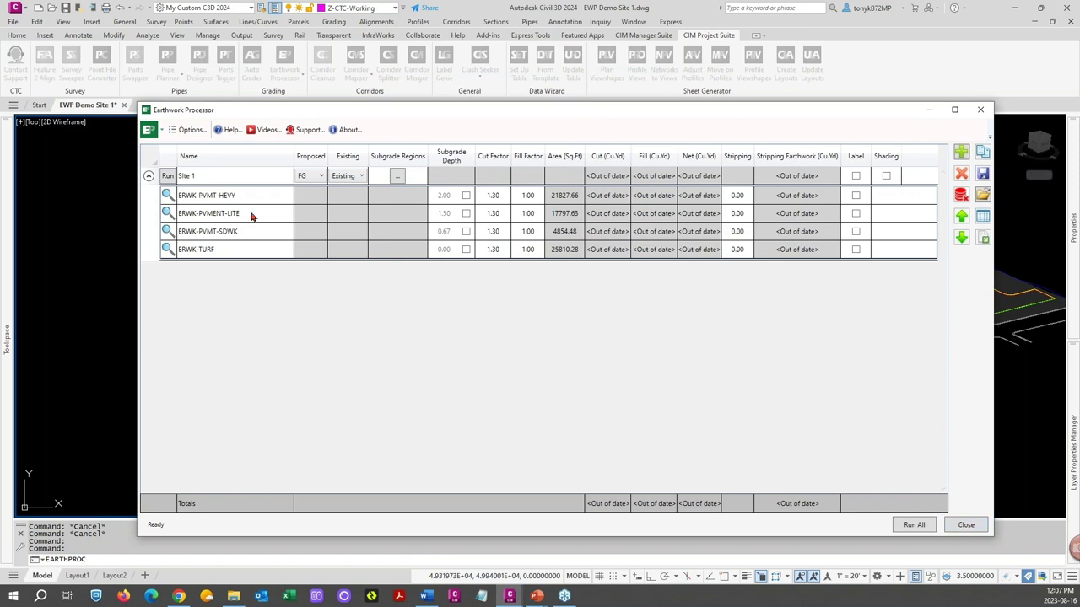
left_click(168, 175)
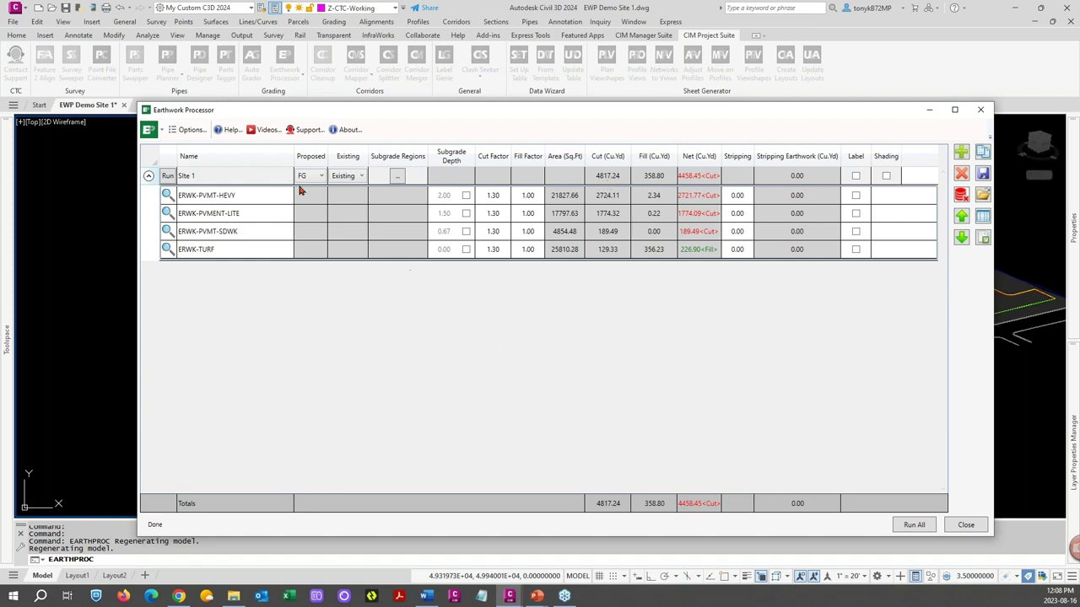
Step: Try hiding the total row through the general options, and restore its display
left_click(192, 132)
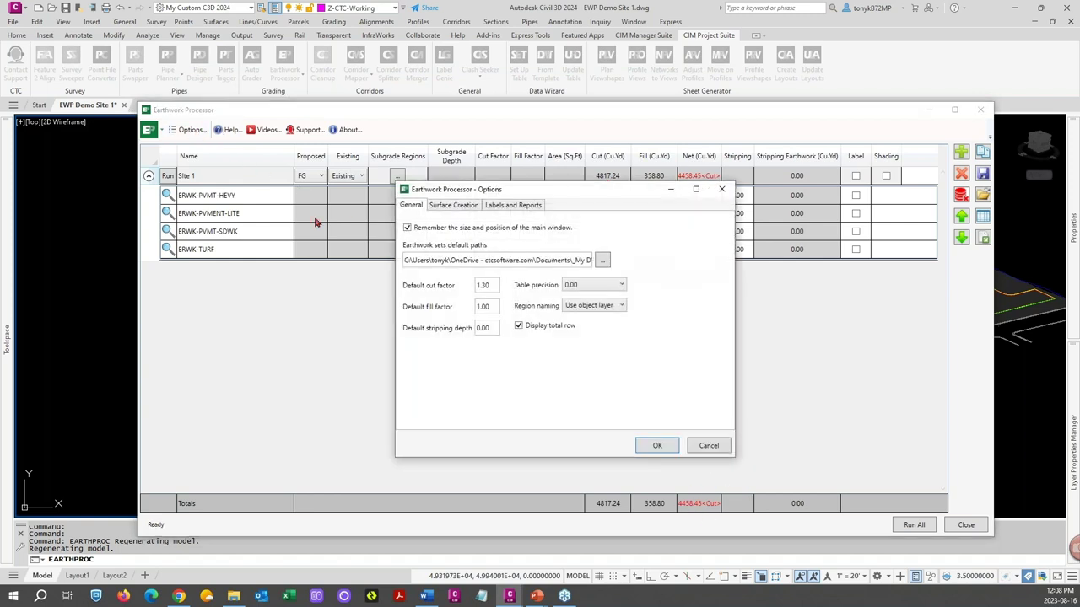
left_click(519, 326)
left_click(654, 446)
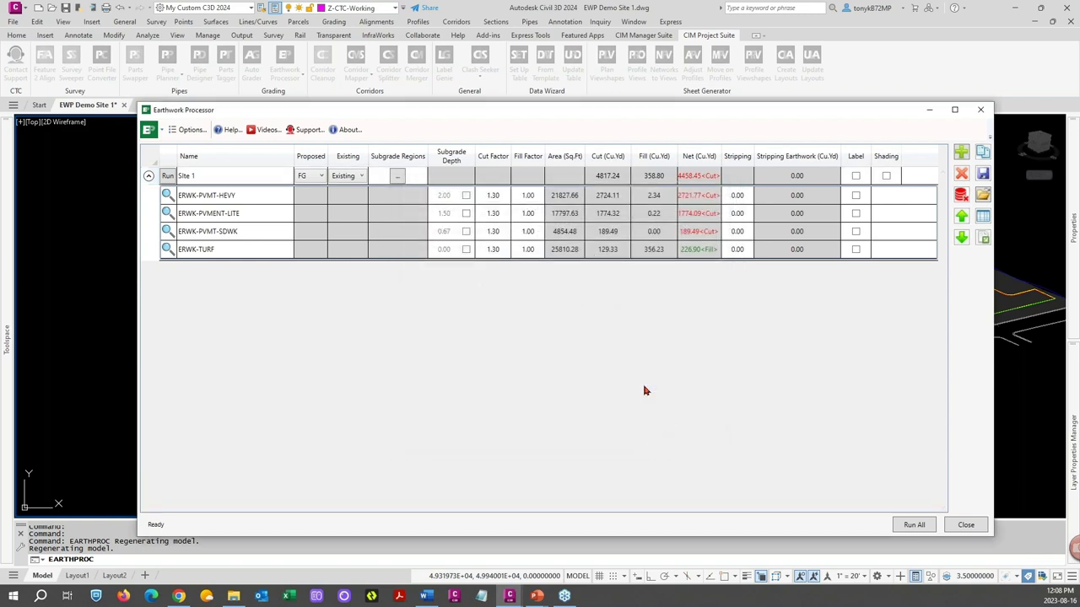
left_click(190, 131)
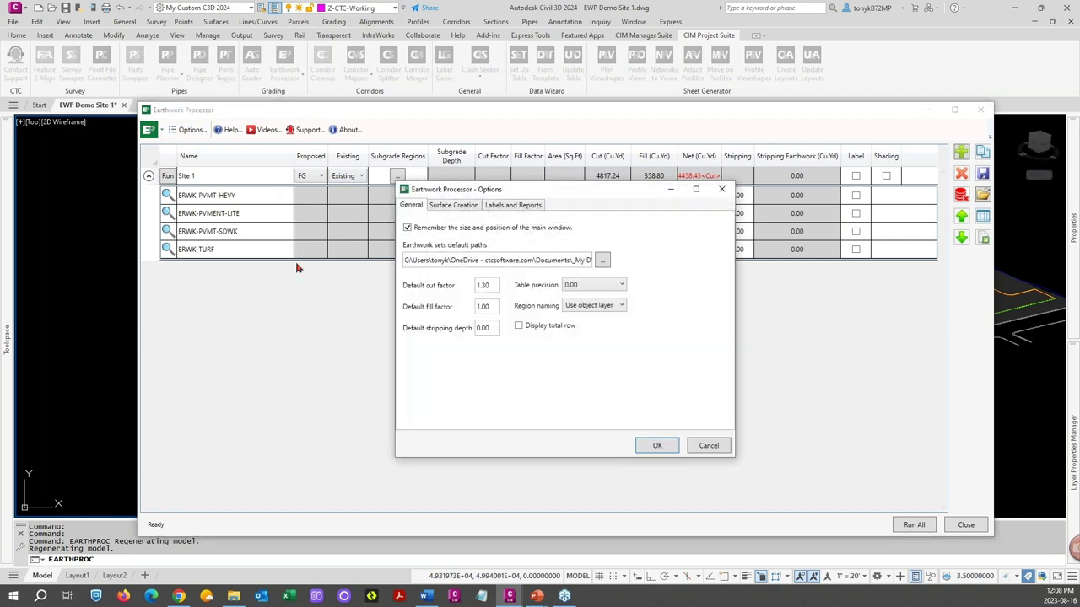
left_click(518, 326)
left_click(648, 444)
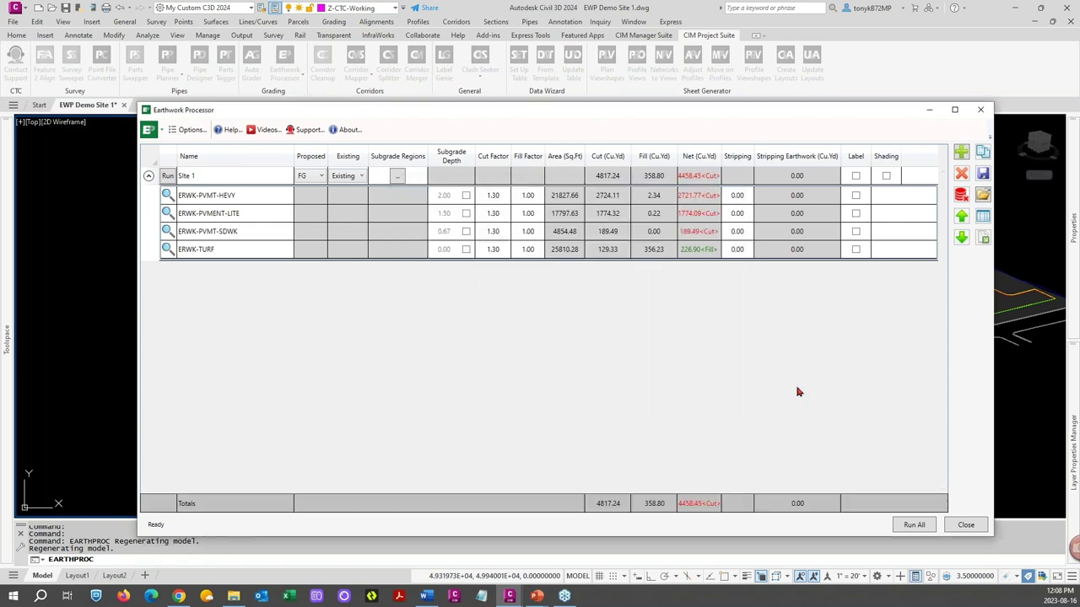
Step: Close the Earthwork Processor and examine the site and its profiles in plan and the site surface in the shaded 3D view
left_click(964, 524)
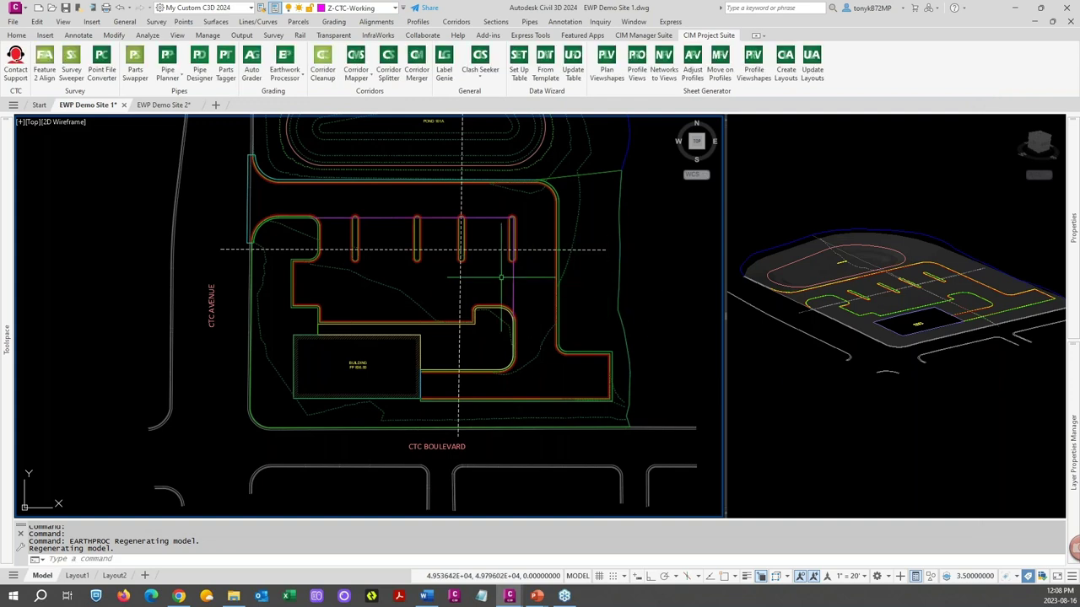
scroll(440, 301, "down", 4)
middle_click_drag(431, 383, 407, 338)
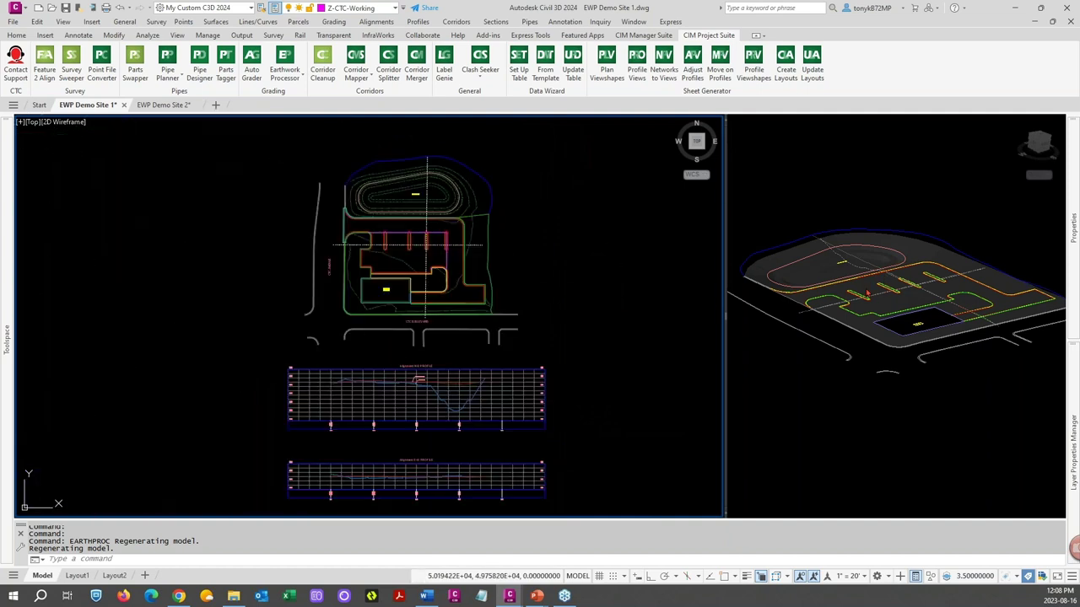
left_click(878, 376)
scroll(869, 338, "up", 3)
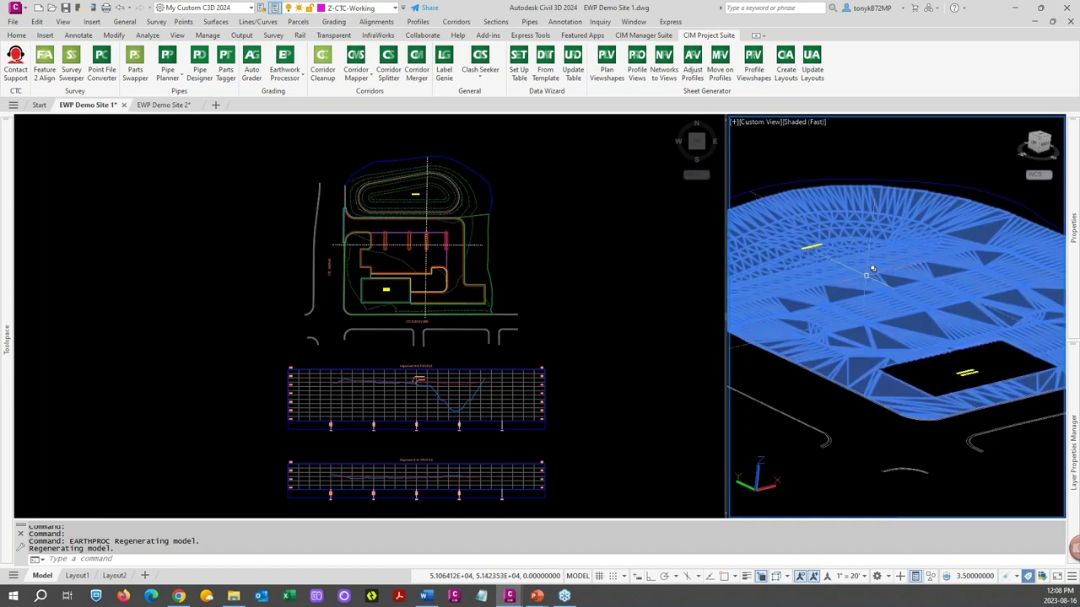
key("Escape")
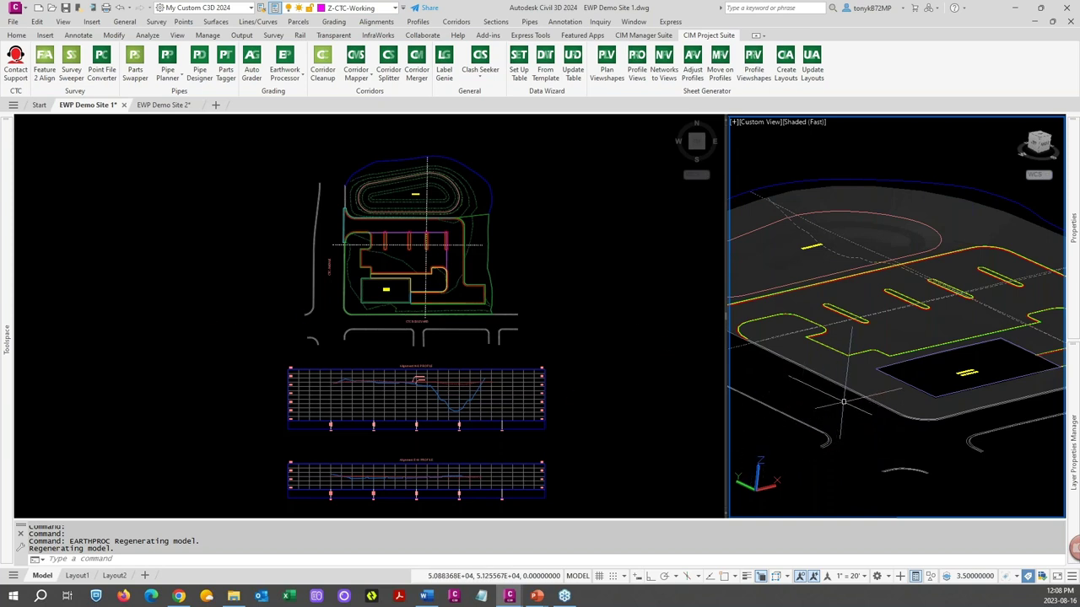
scroll(864, 414, "down", 1)
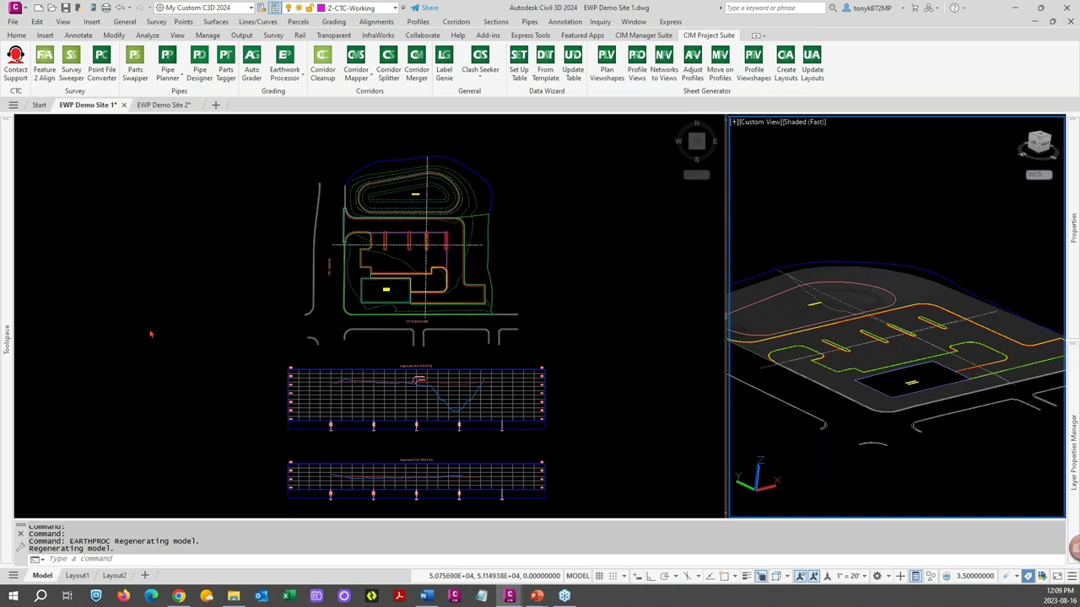
Step: Expand the Site 1 folder under Surfaces in Prospector to review its earthwork and subgrade surfaces
mouse_move(5, 274)
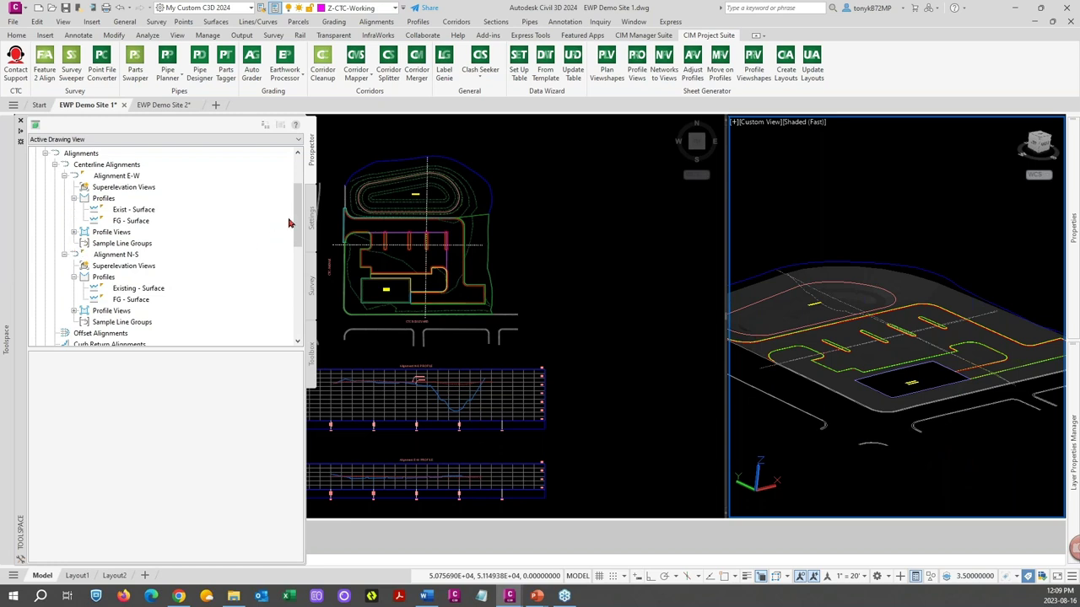
left_click_drag(296, 217, 296, 193)
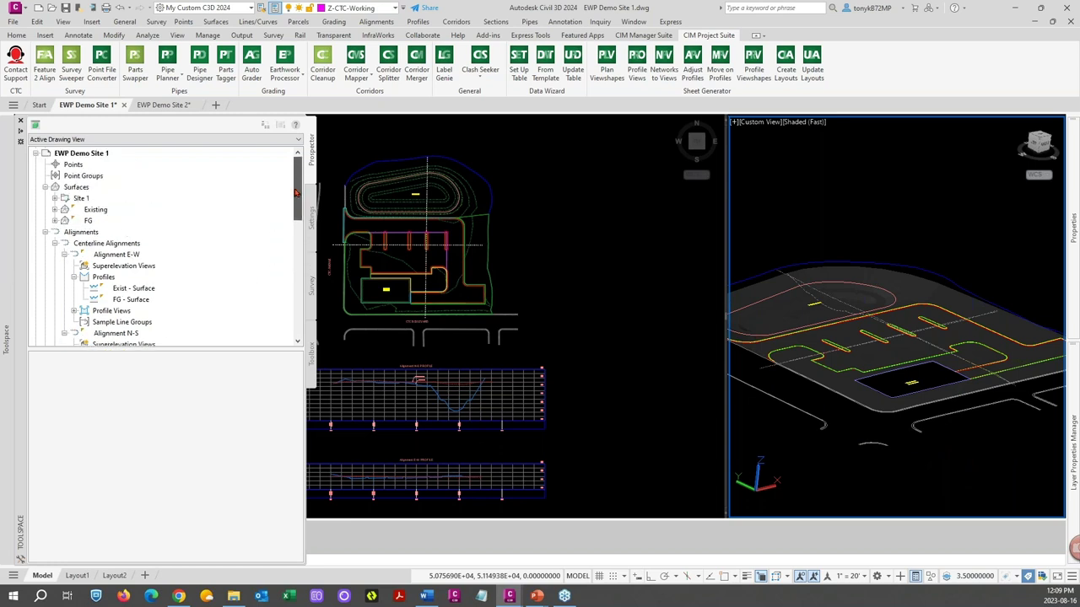
left_click(54, 198)
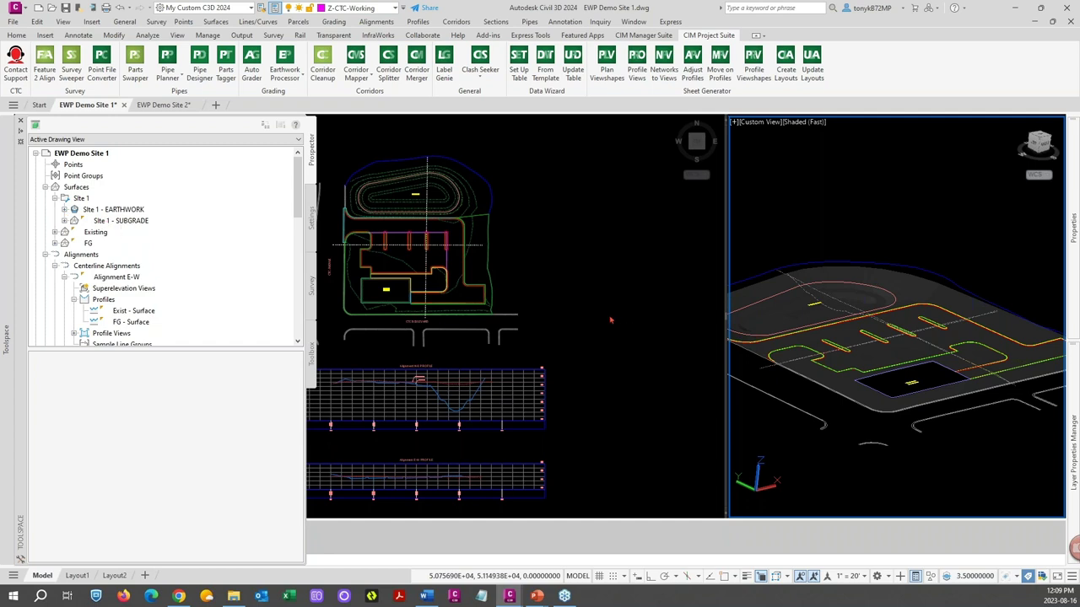
Step: Add a surface profile sampled from the Site 1 - SUBGRADE surface to Alignment N-S
left_click(548, 347)
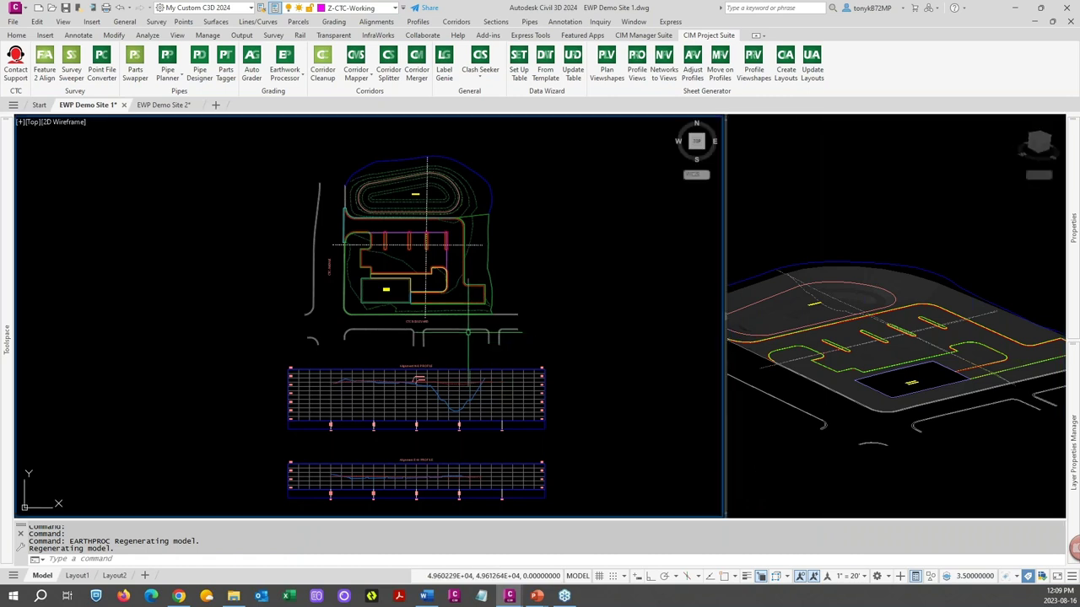
scroll(418, 325, "up", 5)
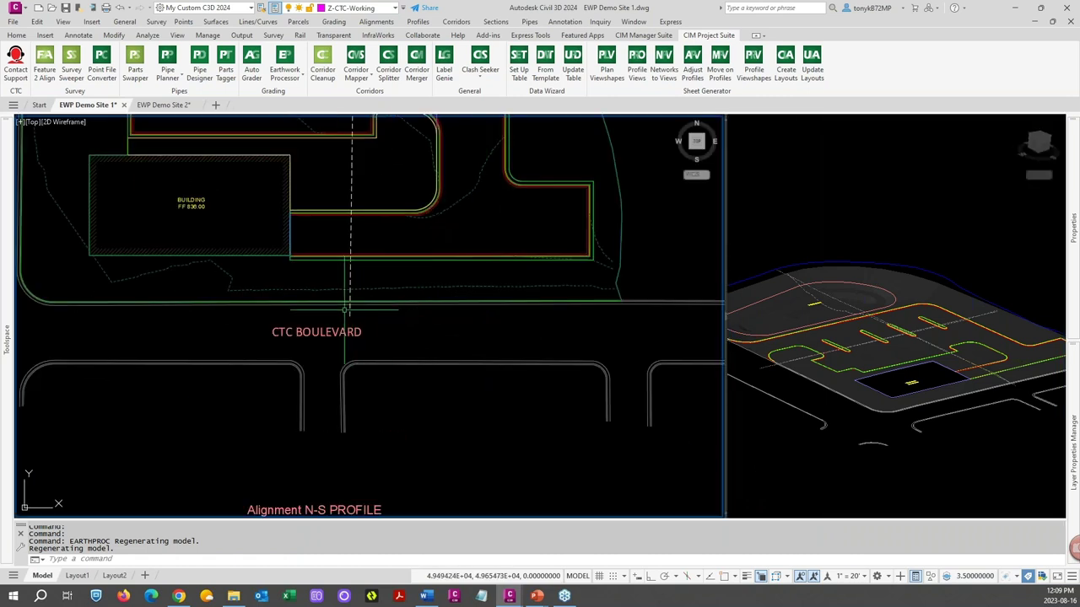
left_click(349, 310)
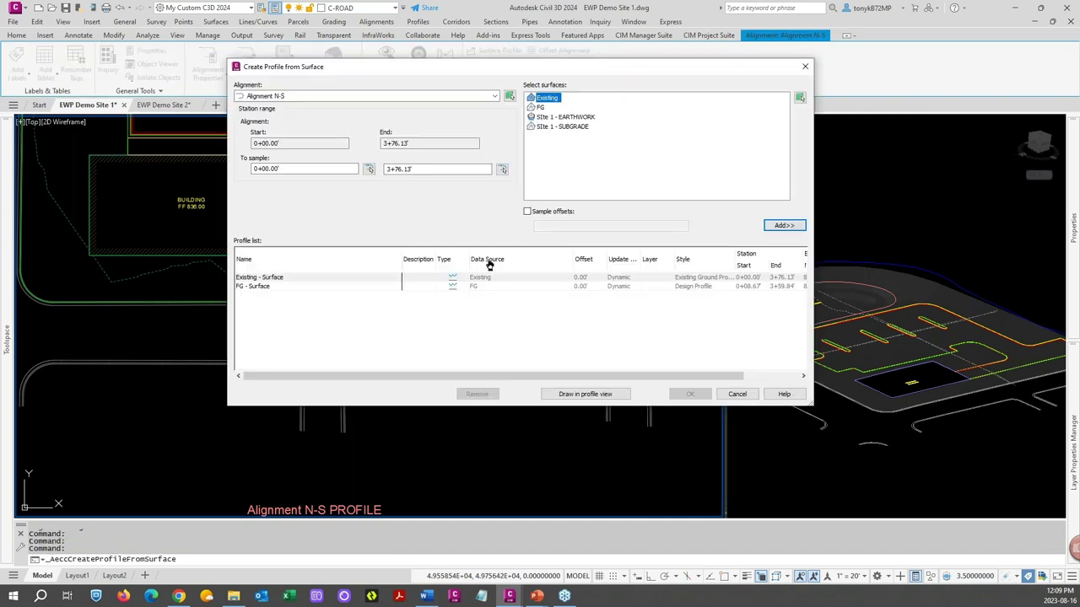
left_click(557, 127)
left_click(780, 226)
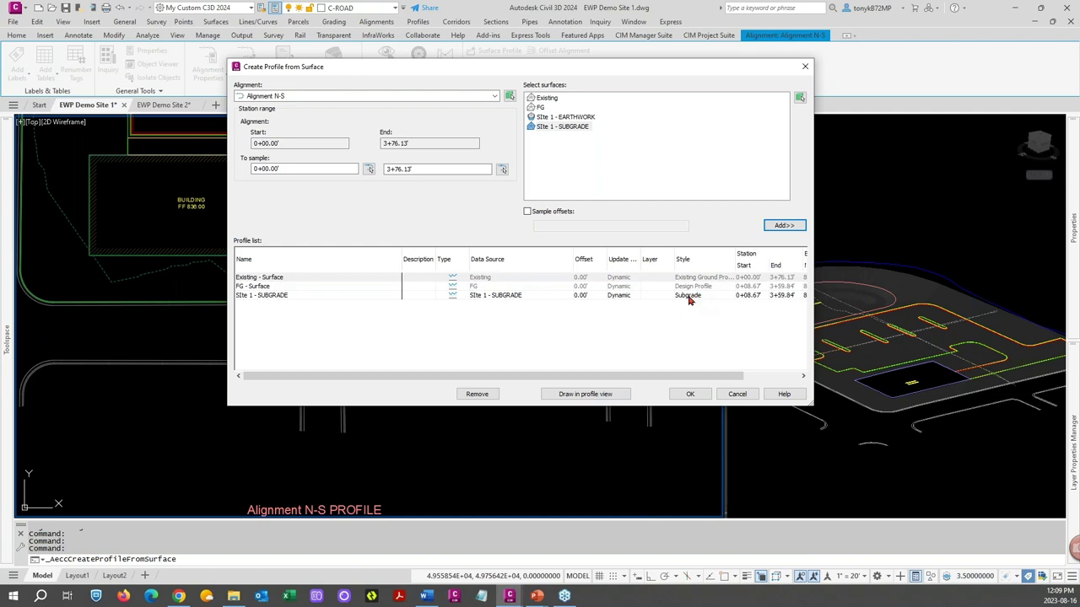
left_click(690, 394)
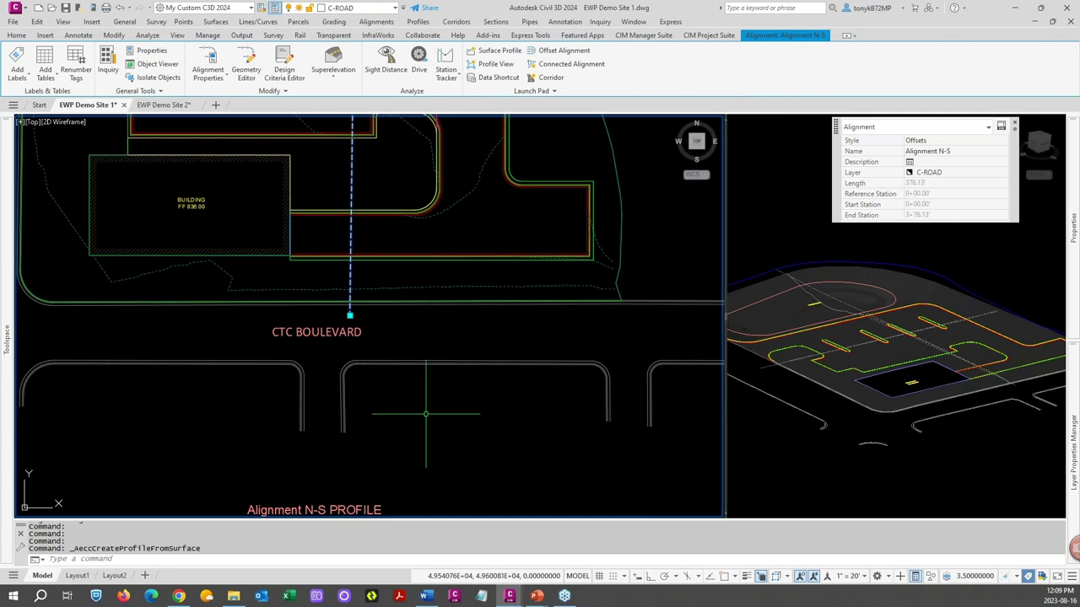
Step: Examine the subgrade profile against the existing and FG profiles in the Alignment N-S profile view and compare it with the plan
scroll(438, 418, "down", 5)
scroll(396, 460, "up", 8)
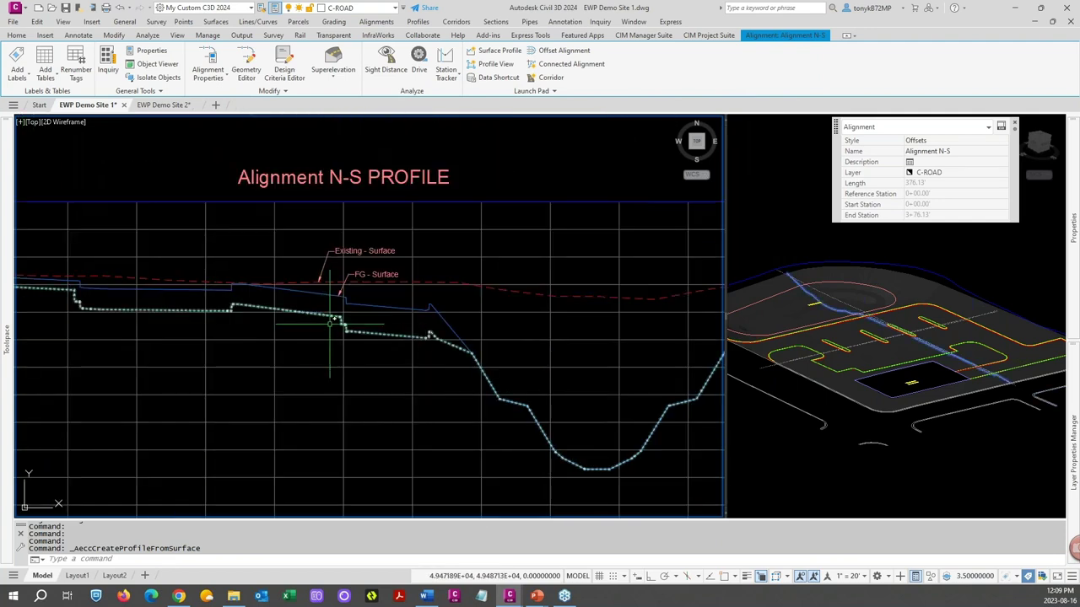
scroll(325, 321, "down", 3)
middle_click_drag(314, 341, 425, 361)
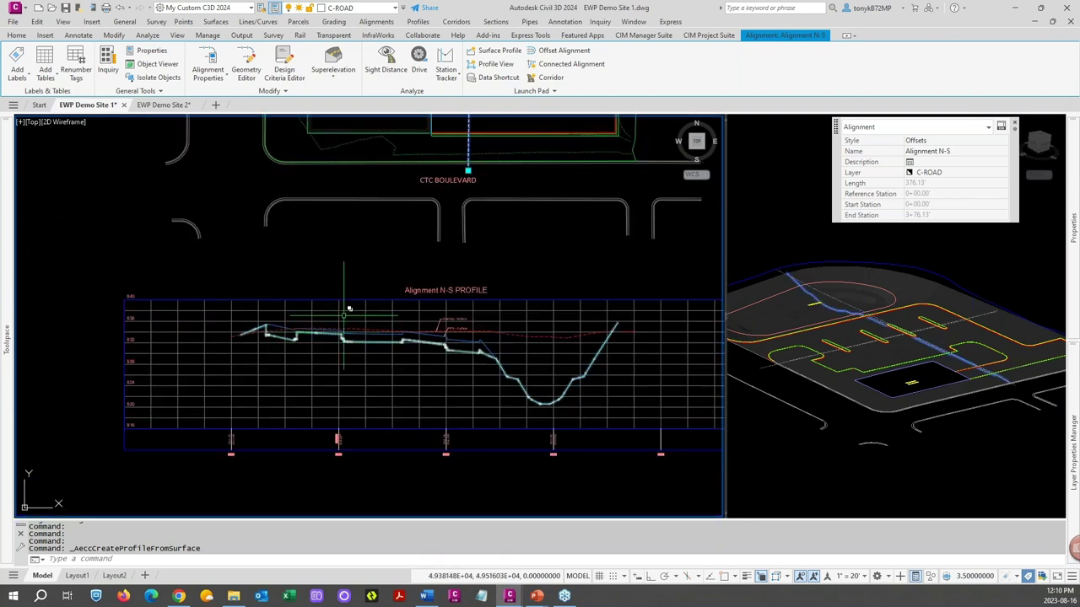
middle_click_drag(338, 313, 320, 344)
key("Escape")
scroll(455, 203, "up", 3)
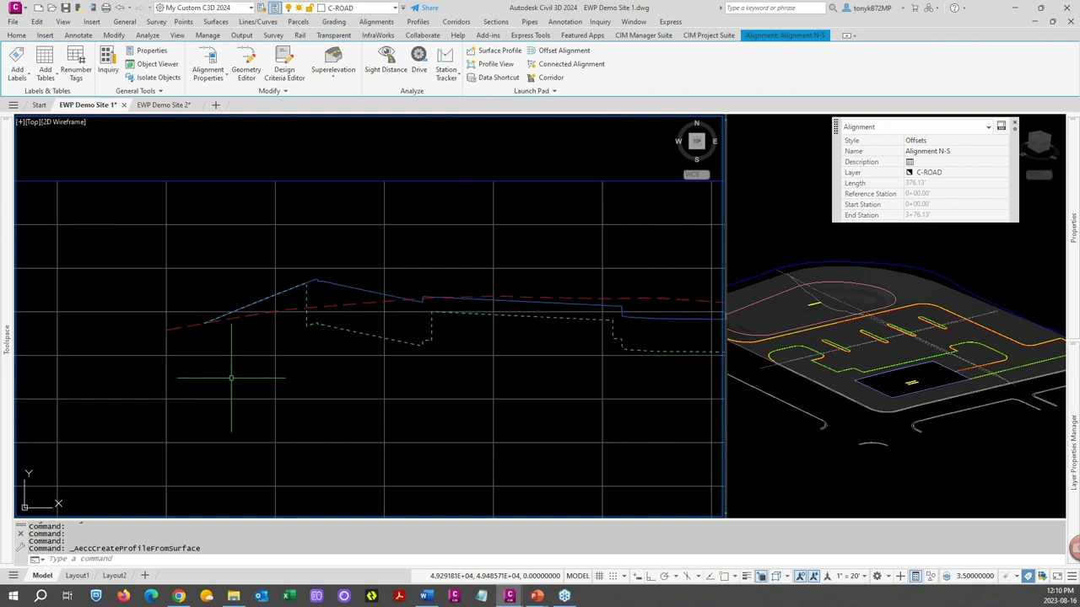
scroll(456, 202, "down", 3)
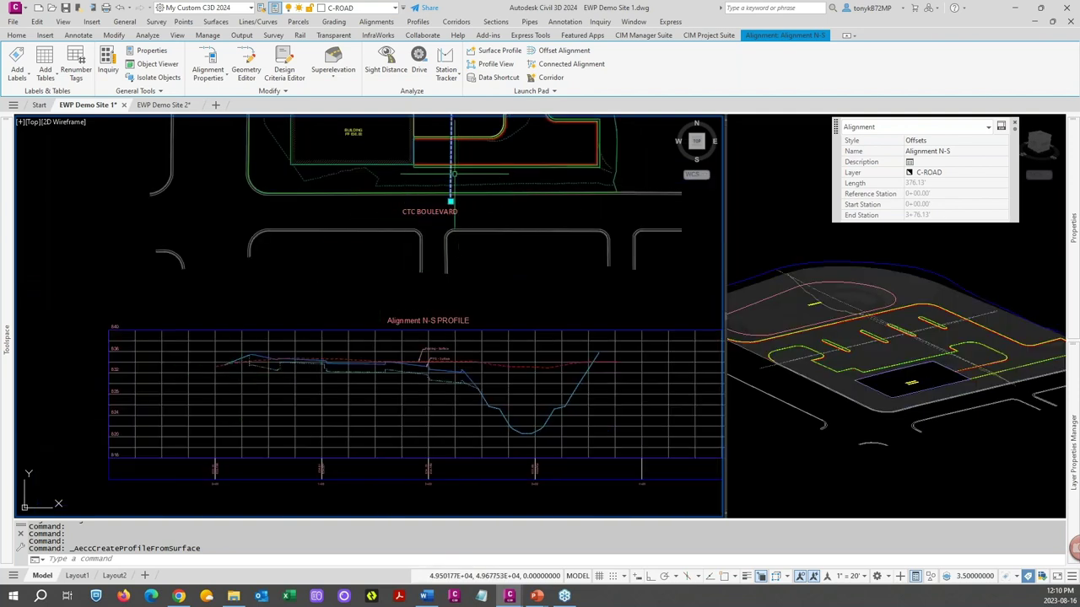
middle_click_drag(451, 179, 431, 243)
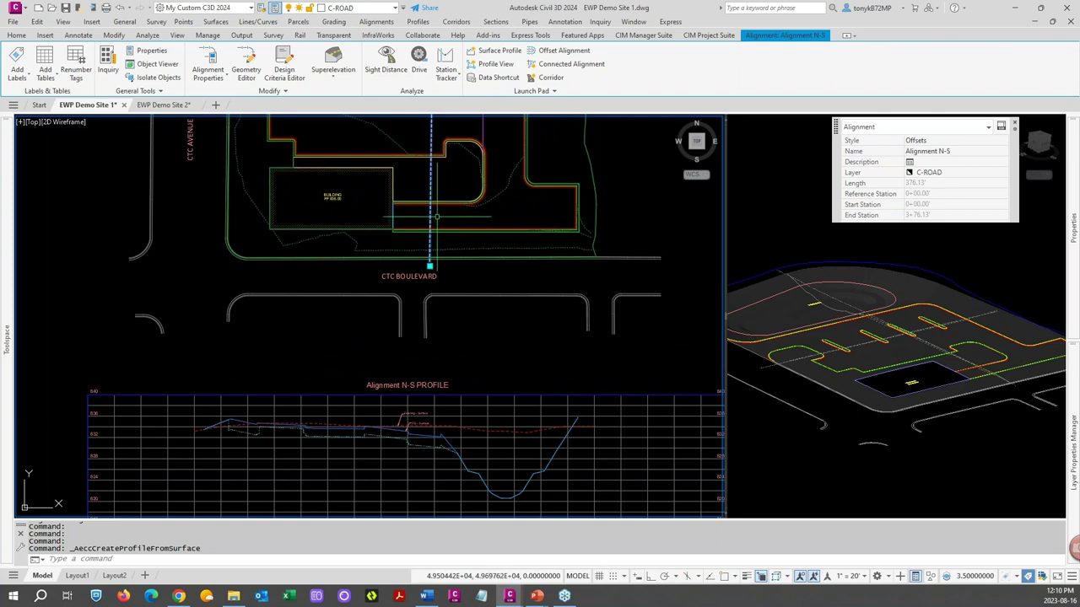
Step: Examine the Alignment N-S route in plan against its profile view, and look over the Alignment E-W profile view
mouse_move(445, 217)
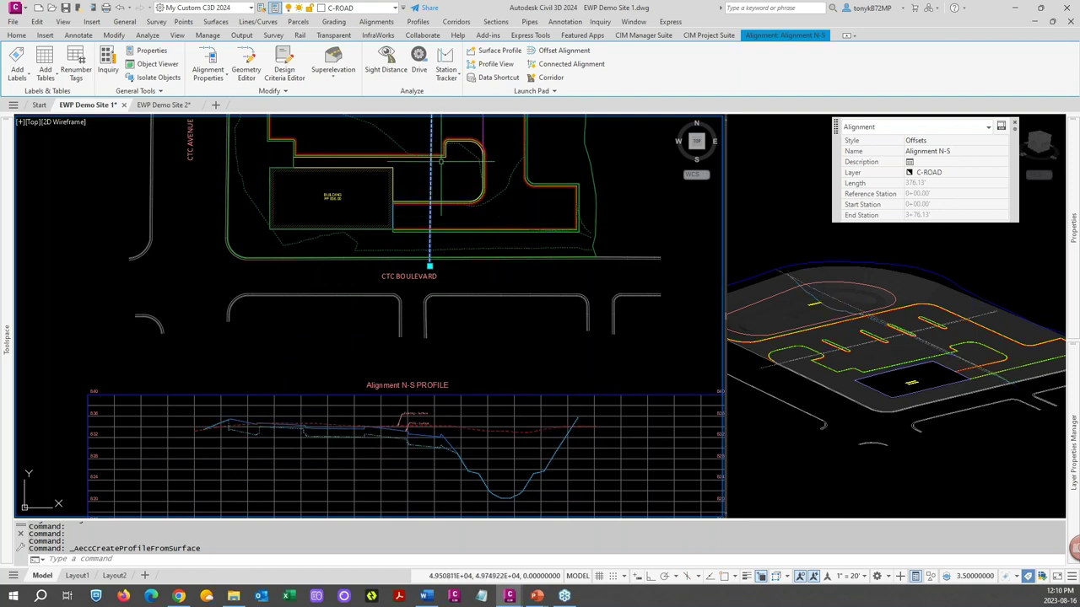
middle_click_drag(441, 178, 414, 321)
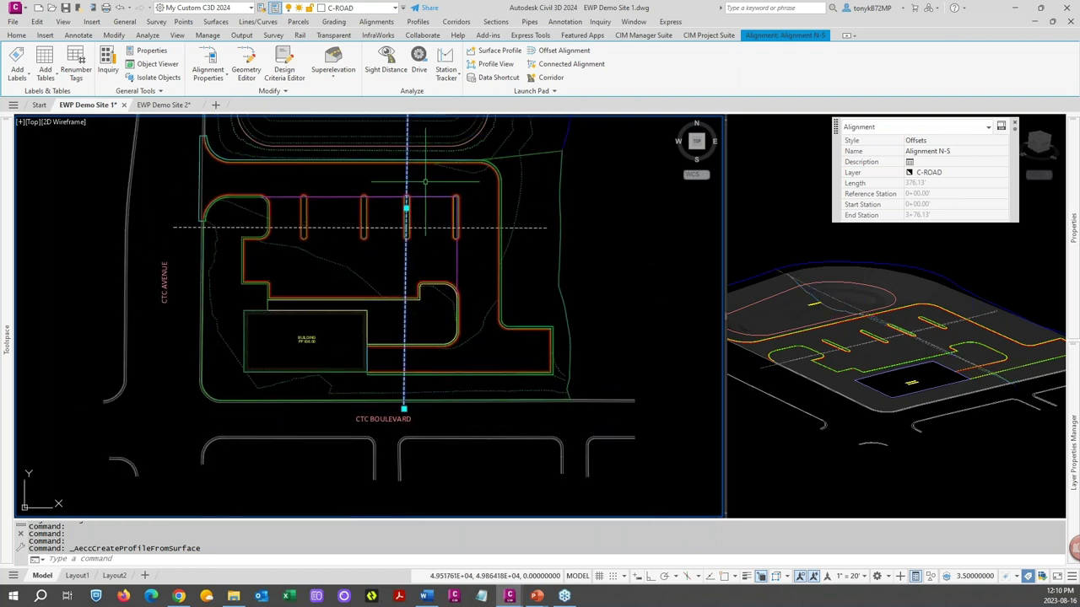
scroll(427, 178, "down", 3)
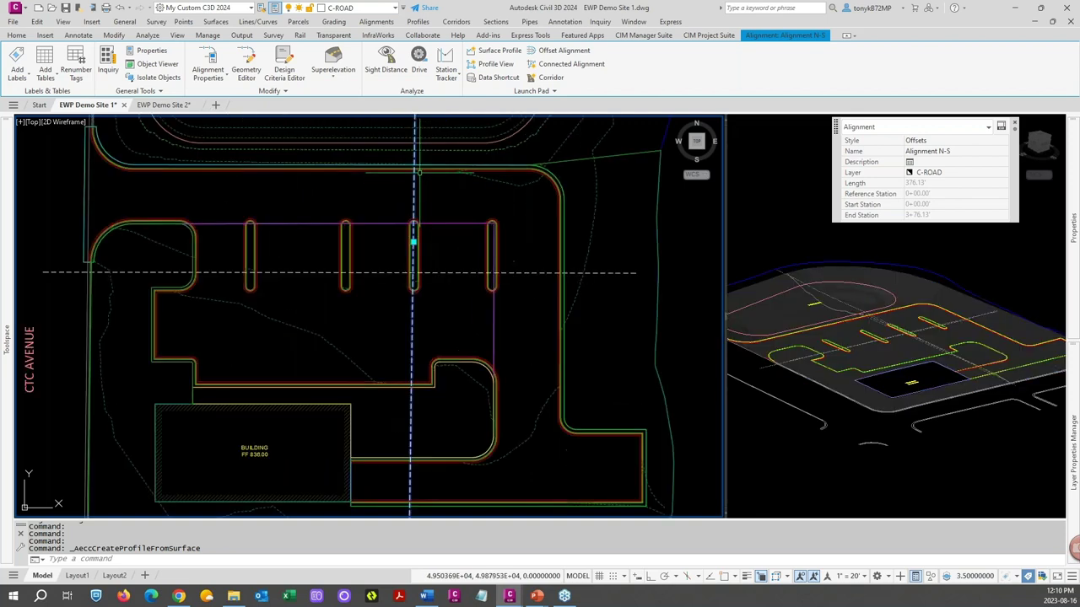
scroll(413, 338, "up", 4)
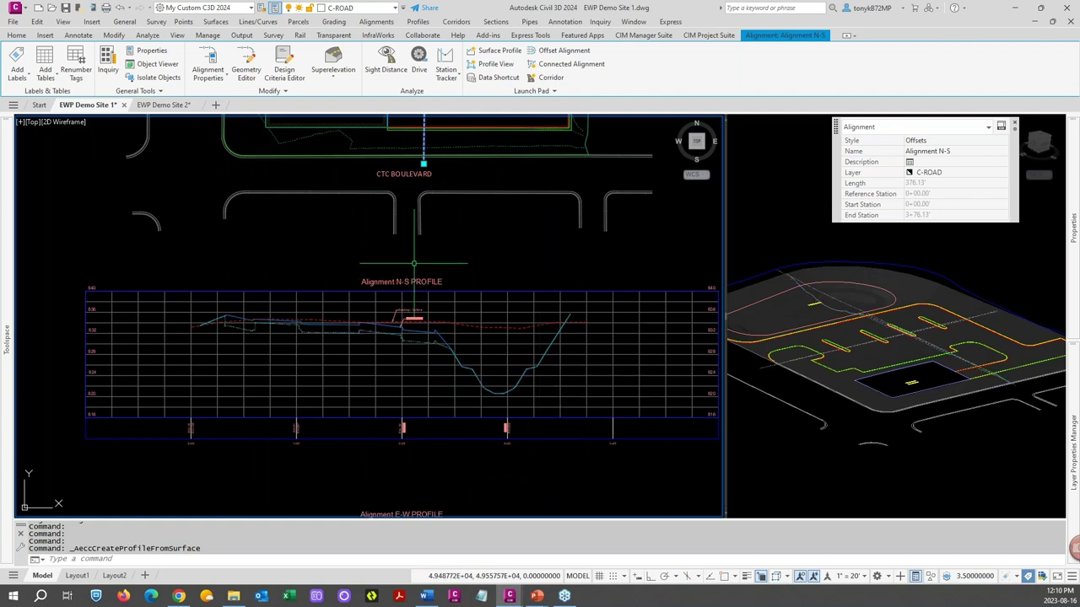
scroll(494, 255, "down", 2)
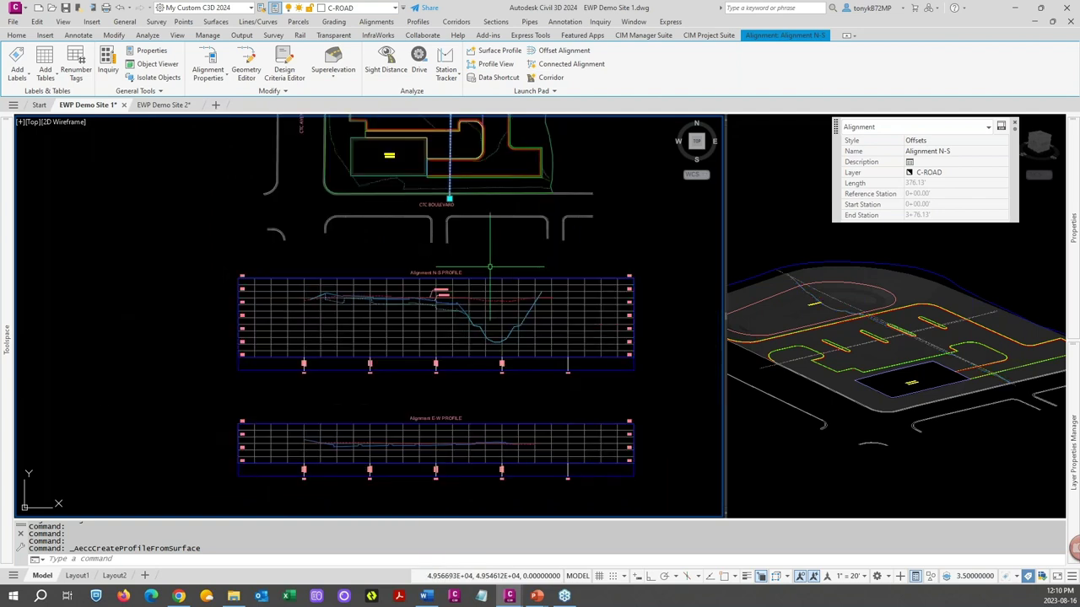
middle_click_drag(493, 255, 498, 314)
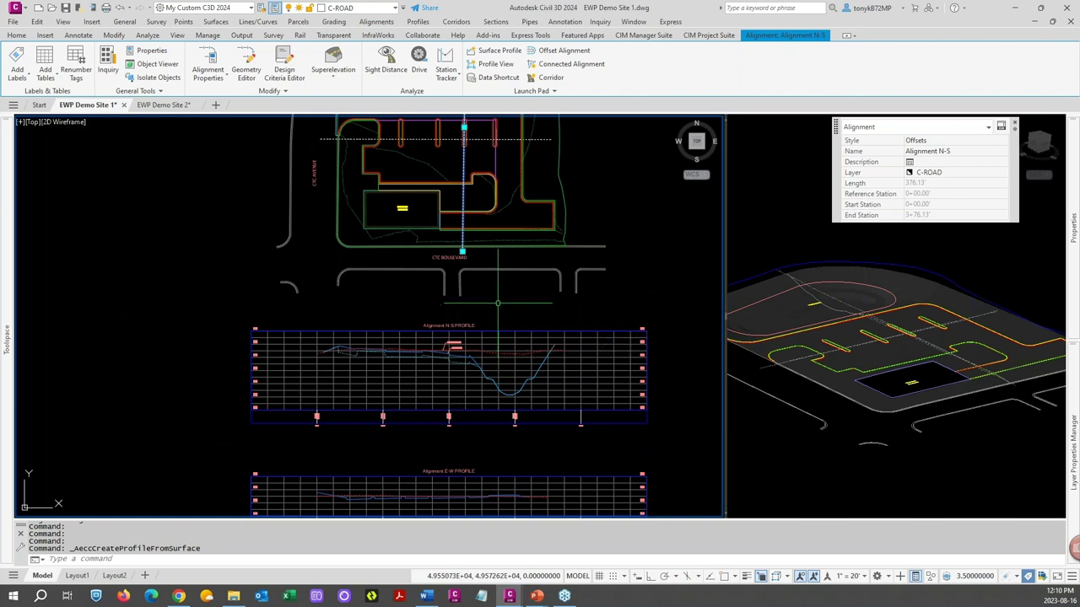
middle_click_drag(497, 302, 514, 342)
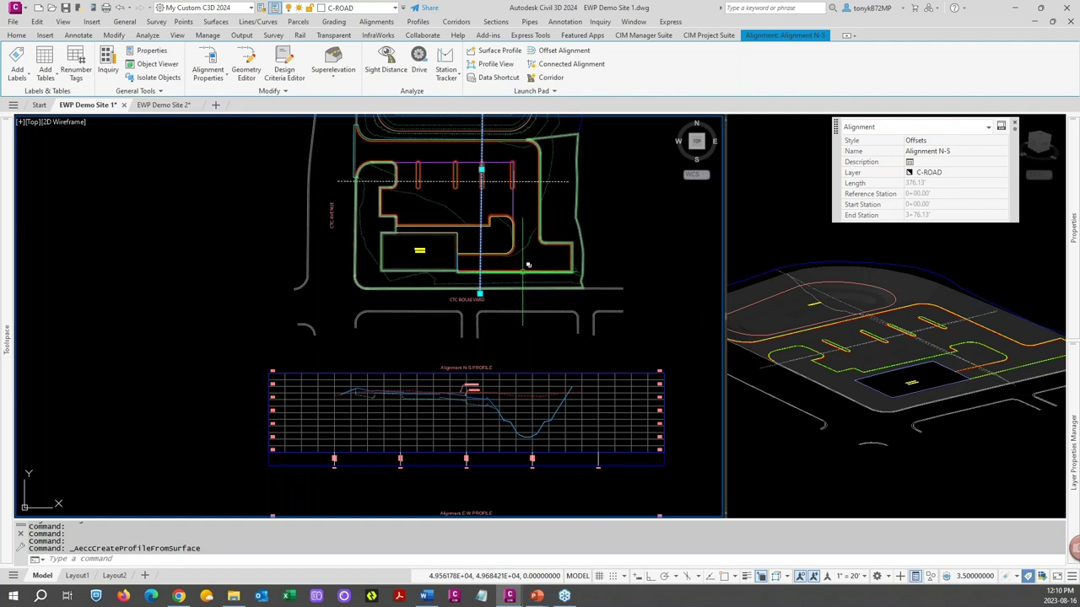
scroll(515, 277, "down", 2)
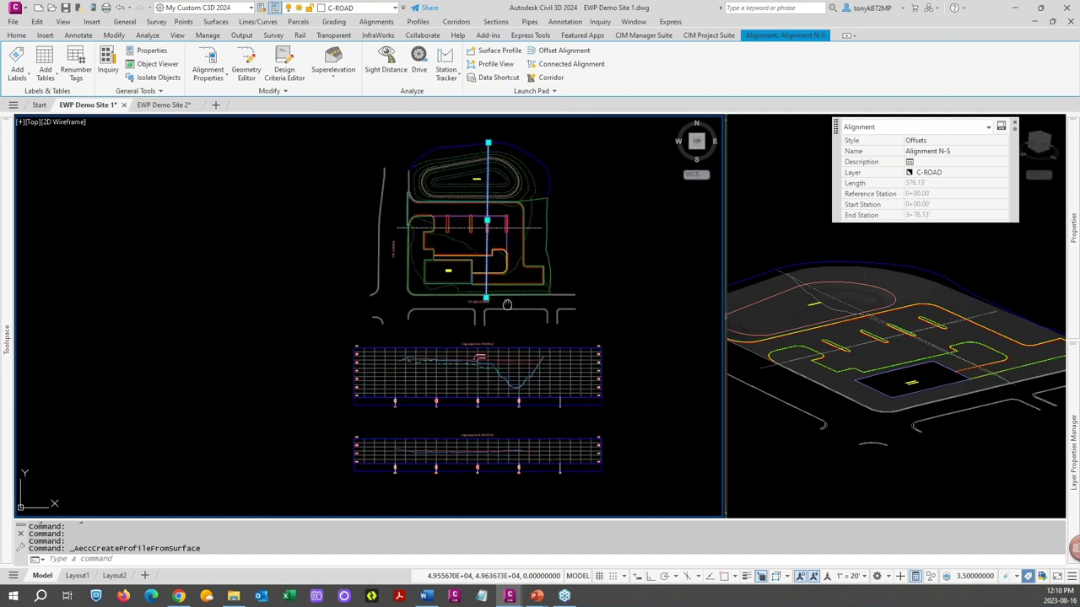
middle_click_drag(516, 278, 345, 297)
middle_click_drag(324, 449, 369, 379)
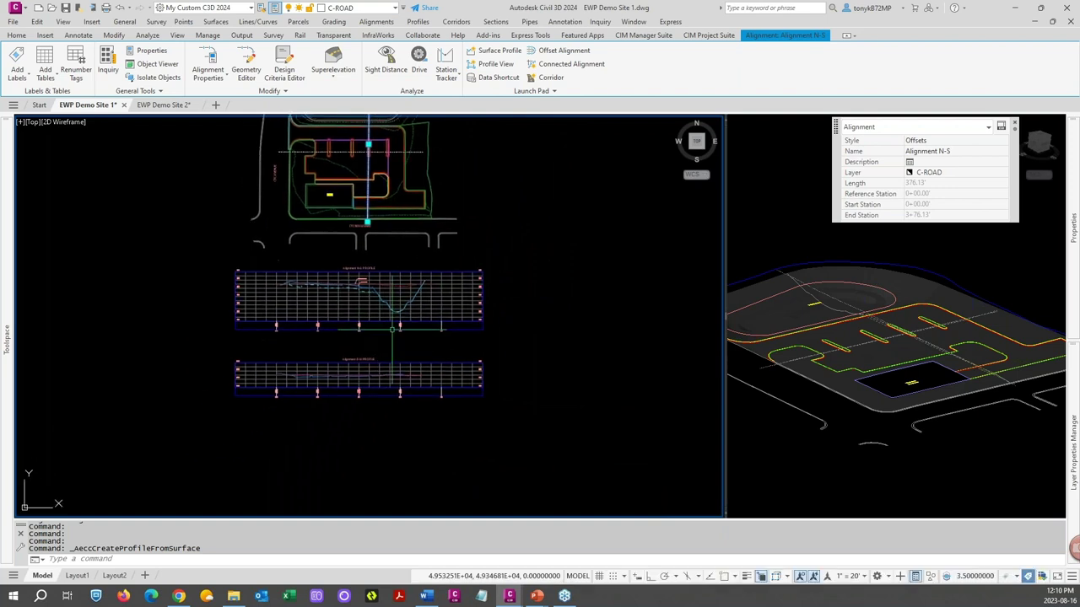
scroll(369, 380, "up", 6)
scroll(370, 380, "down", 4)
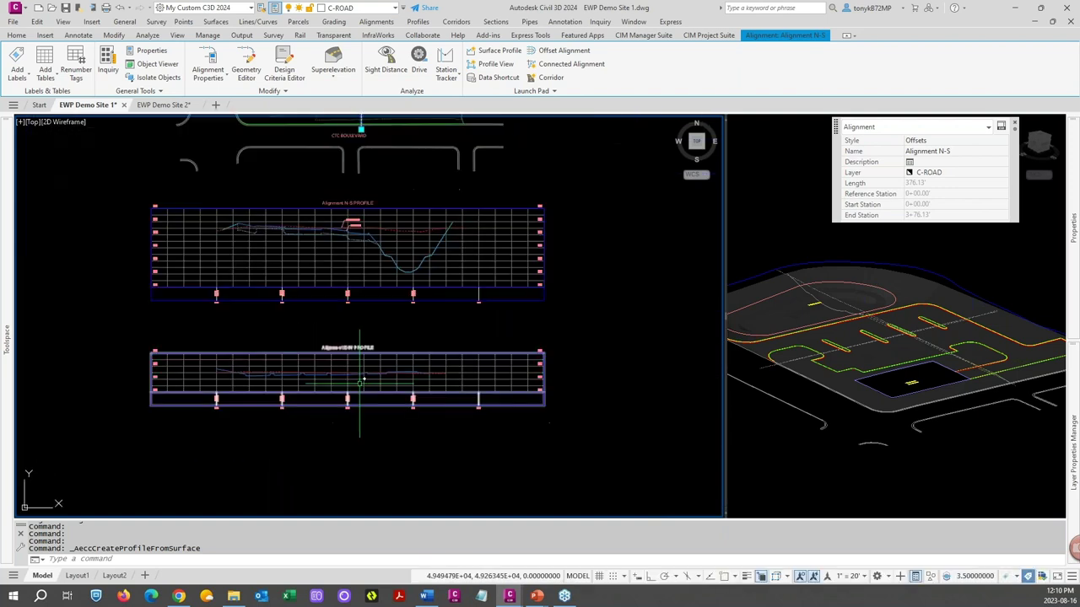
Step: Add a surface profile sampled from the Site 1 - SUBGRADE surface to Alignment E-W
middle_click_drag(426, 181, 431, 257)
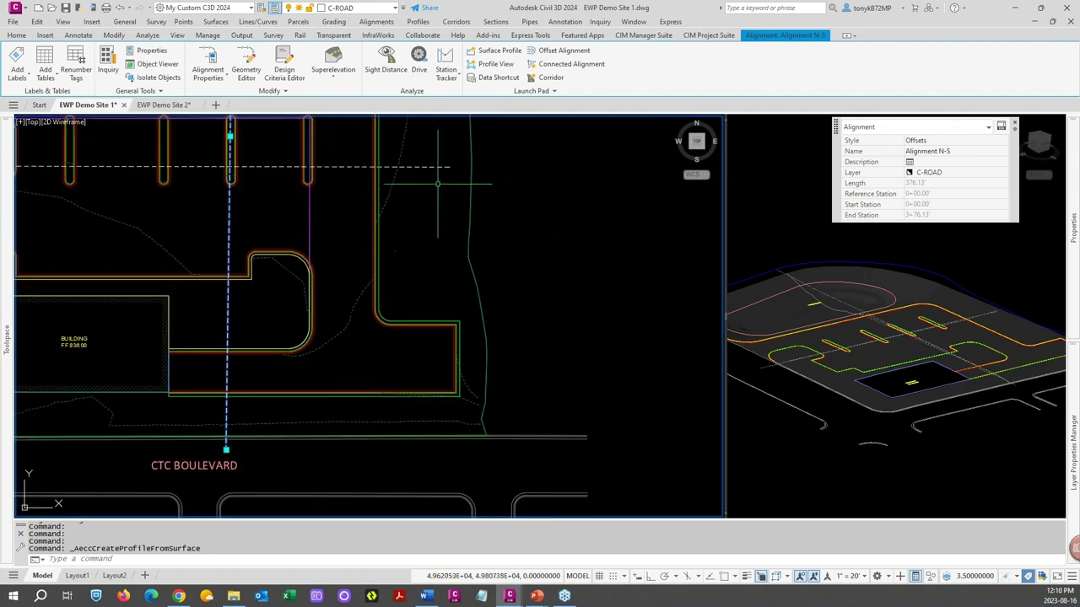
scroll(436, 169, "up", 3)
left_click(439, 166)
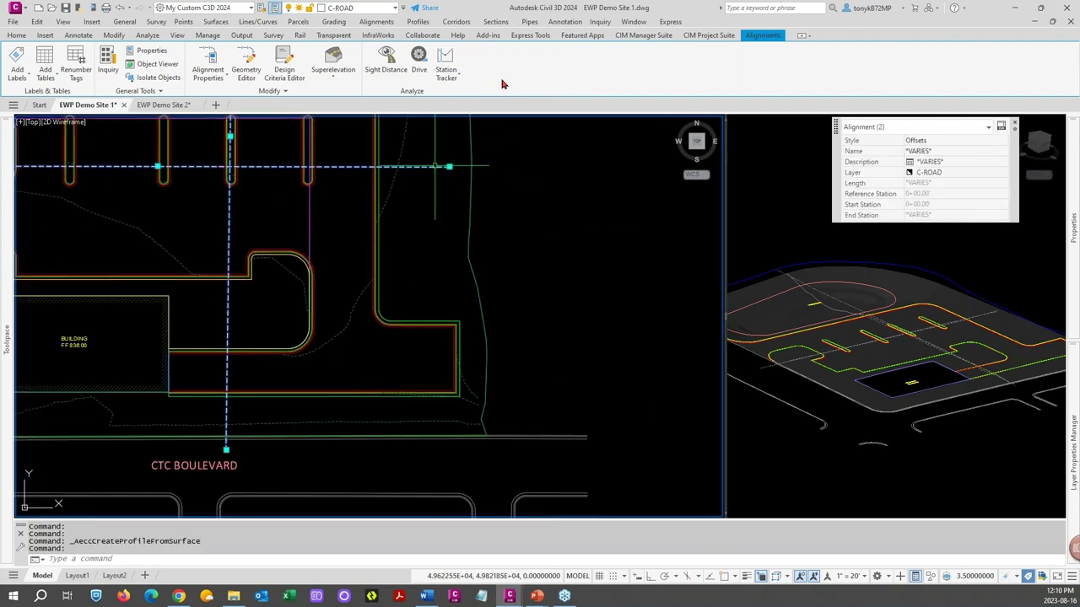
key("Escape")
key("Escape")
key("Escape")
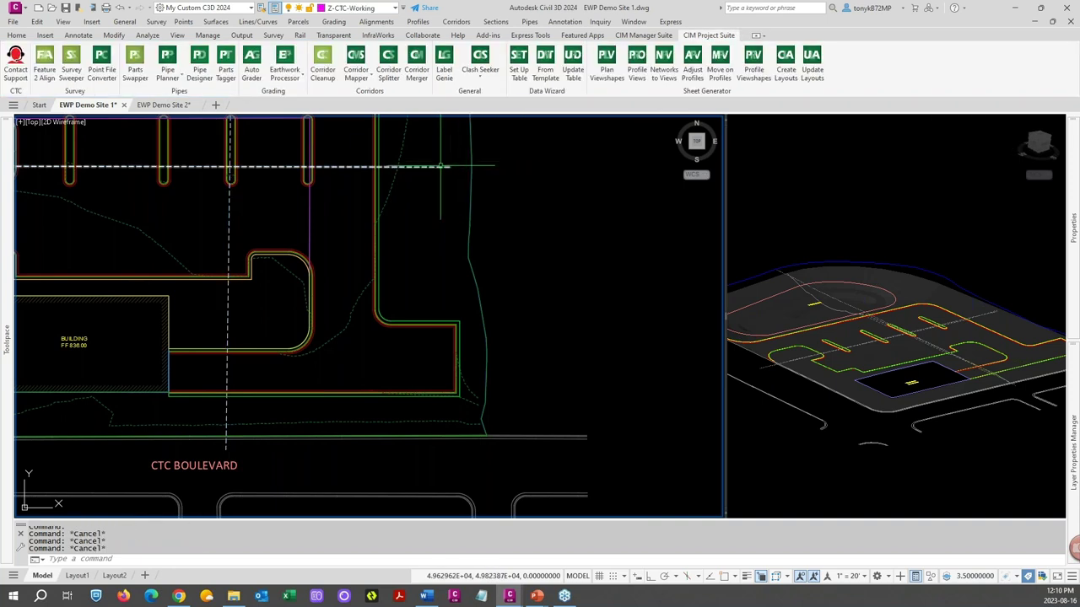
left_click(440, 165)
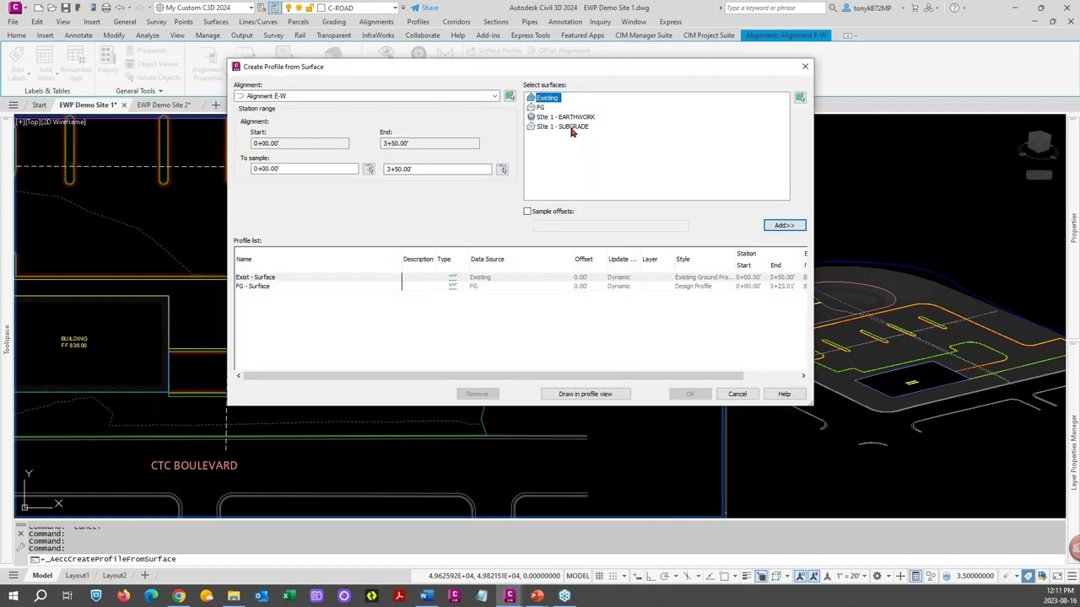
left_click(572, 128)
left_click(774, 227)
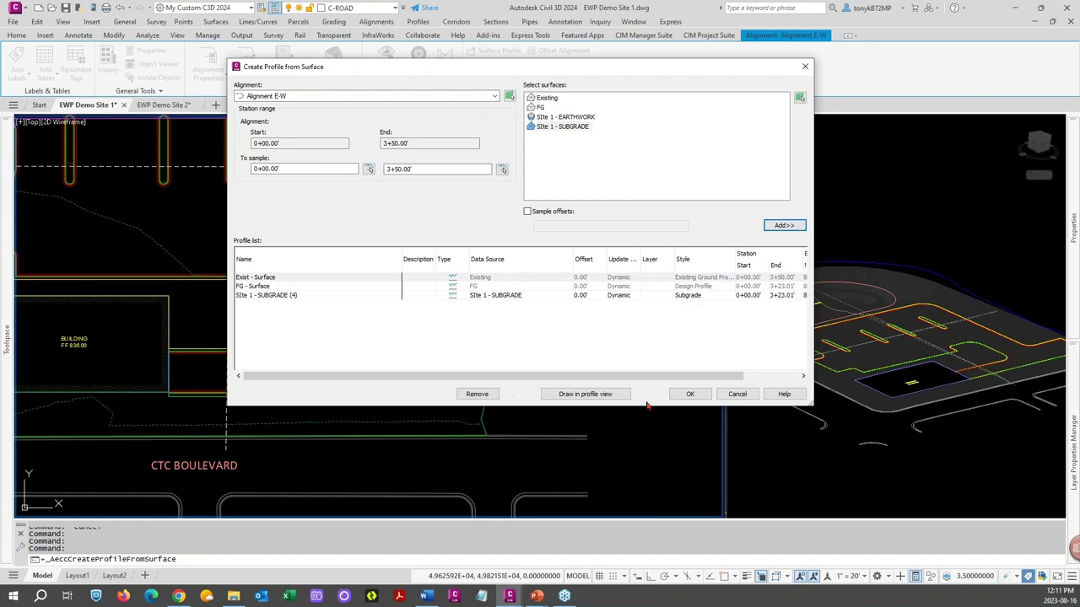
left_click(690, 394)
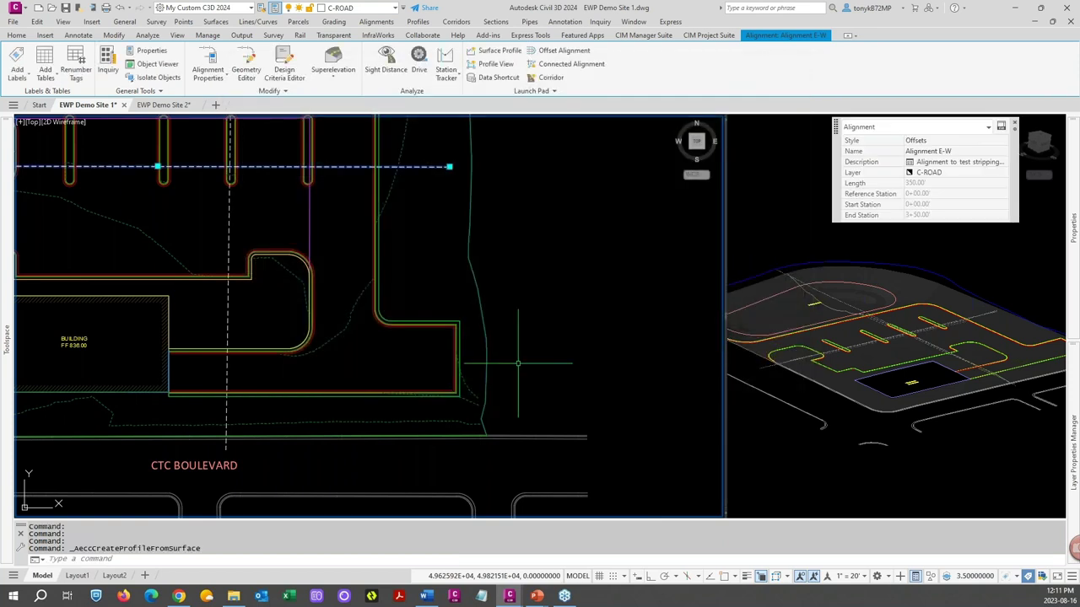
Step: Clear the alignment selection and examine the subgrade line in the Alignment N-S profile view alongside the site plan
scroll(521, 367, "down", 4)
scroll(434, 439, "up", 3)
middle_click_drag(434, 439, 374, 345)
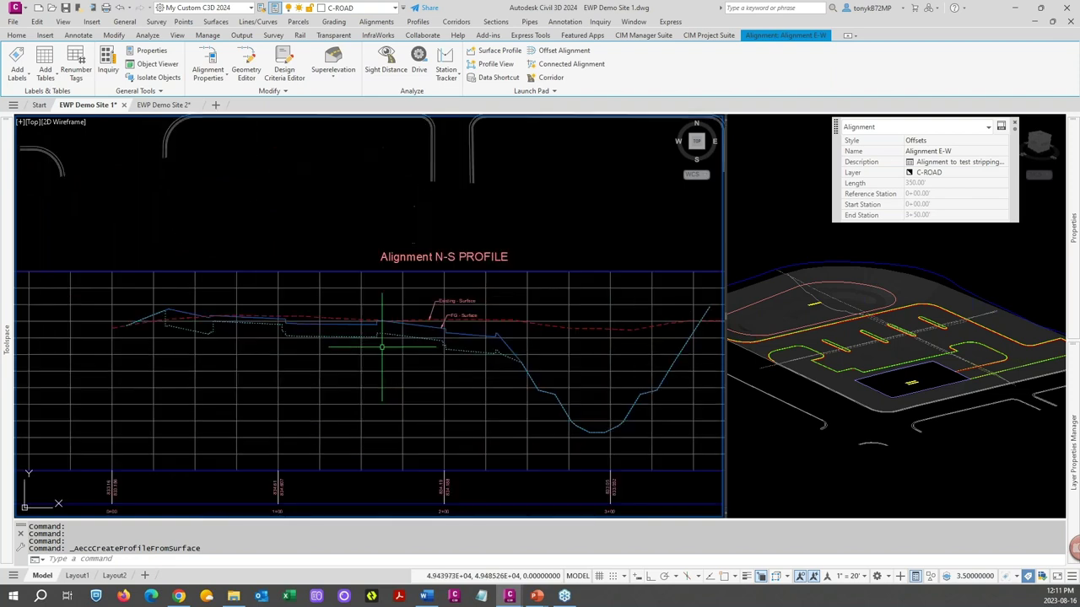
key("Escape")
scroll(367, 349, "down", 2)
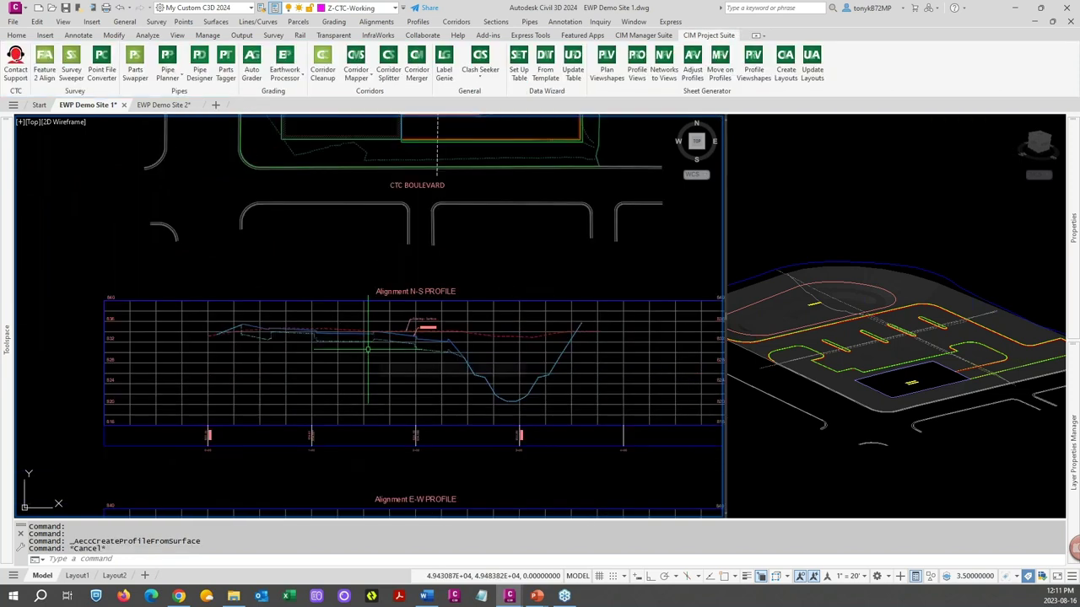
middle_click_drag(373, 358, 383, 403)
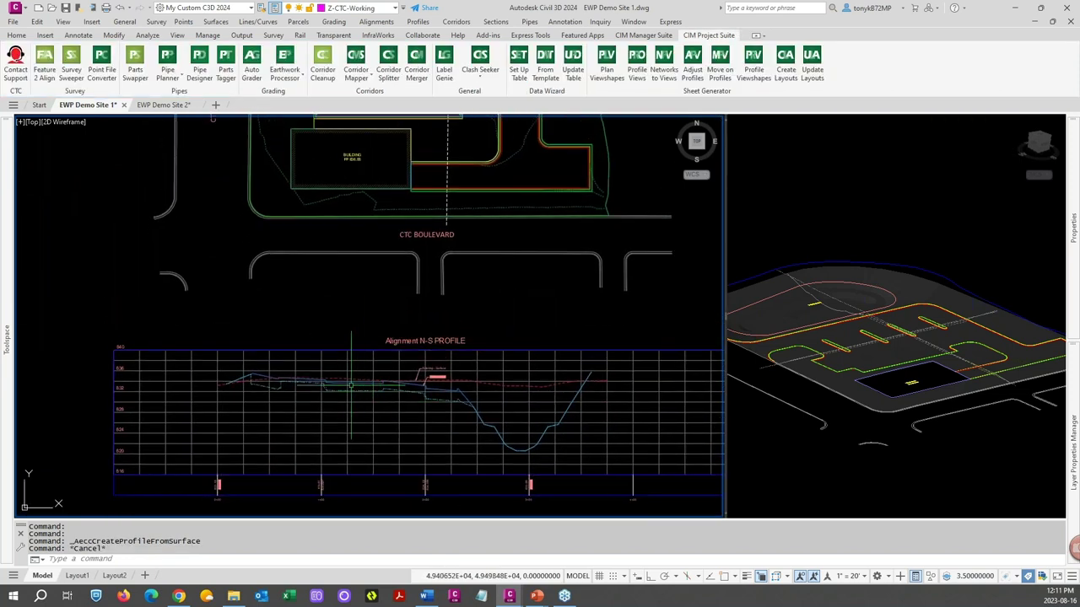
scroll(351, 388, "up", 4)
scroll(348, 390, "down", 4)
middle_click_drag(355, 310, 399, 388)
key("Escape")
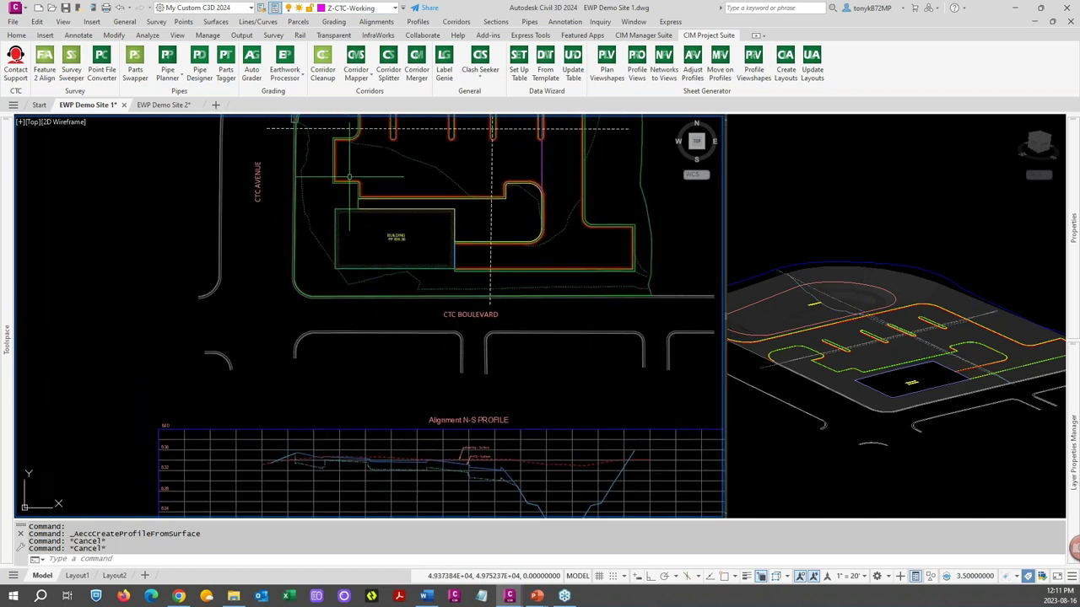
Step: Reopen the Earthwork Processor's earthwork calculation and override the ERWK-PVMT-HEVY subgrade depth with 3.00
left_click(299, 76)
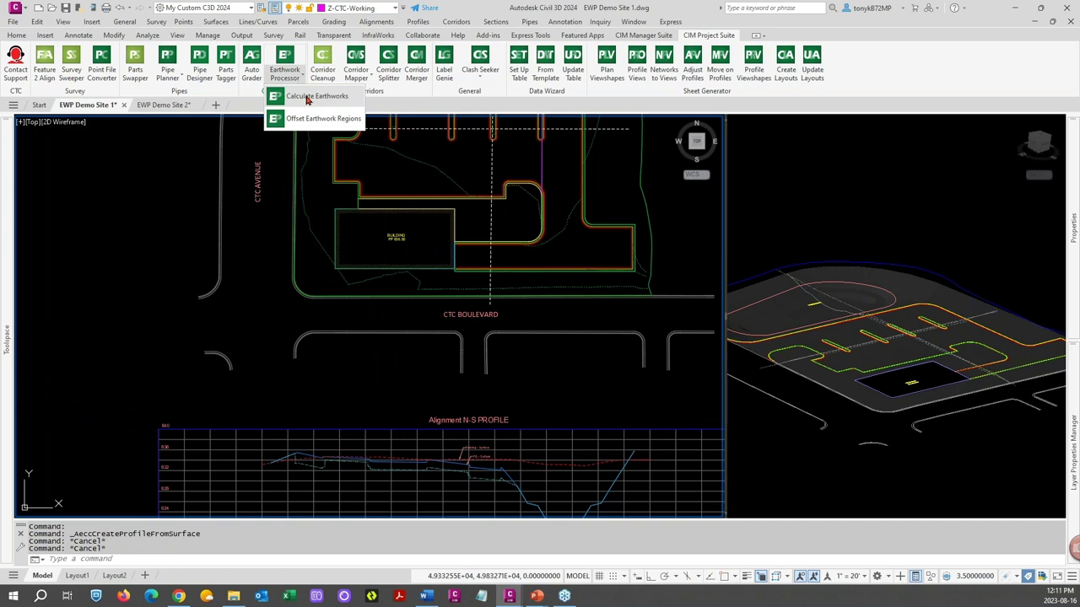
left_click(307, 98)
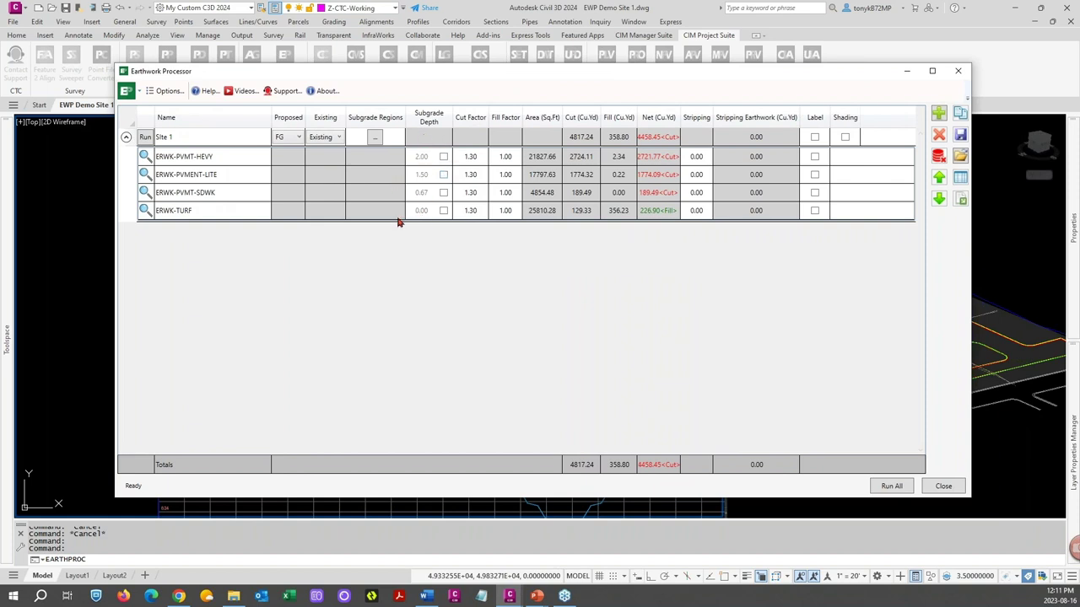
left_click(444, 158)
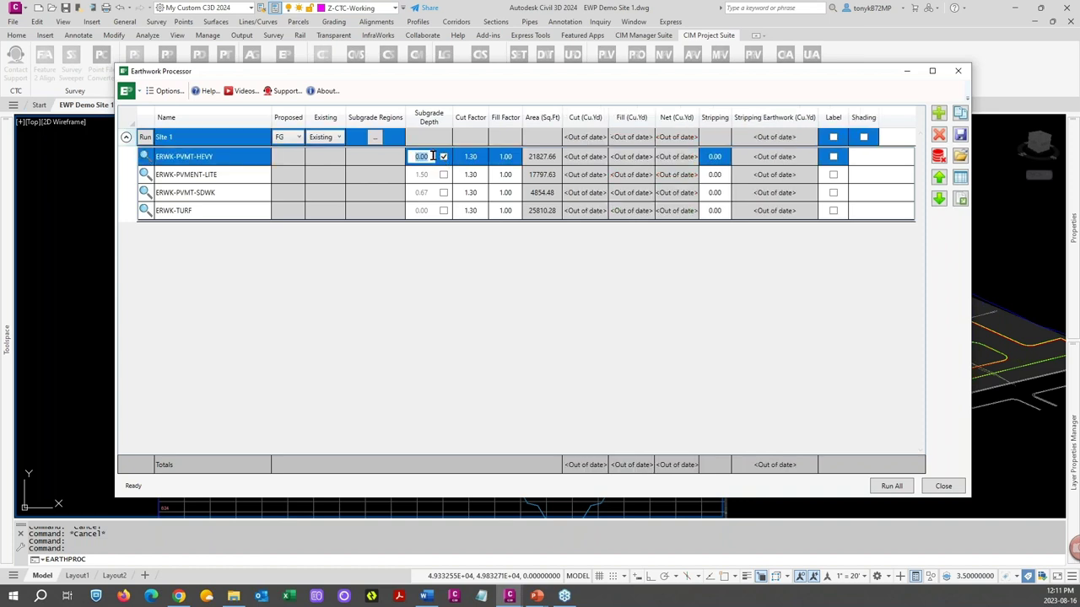
left_click_drag(413, 156, 429, 156)
double_click(426, 156)
type("3")
key("Return")
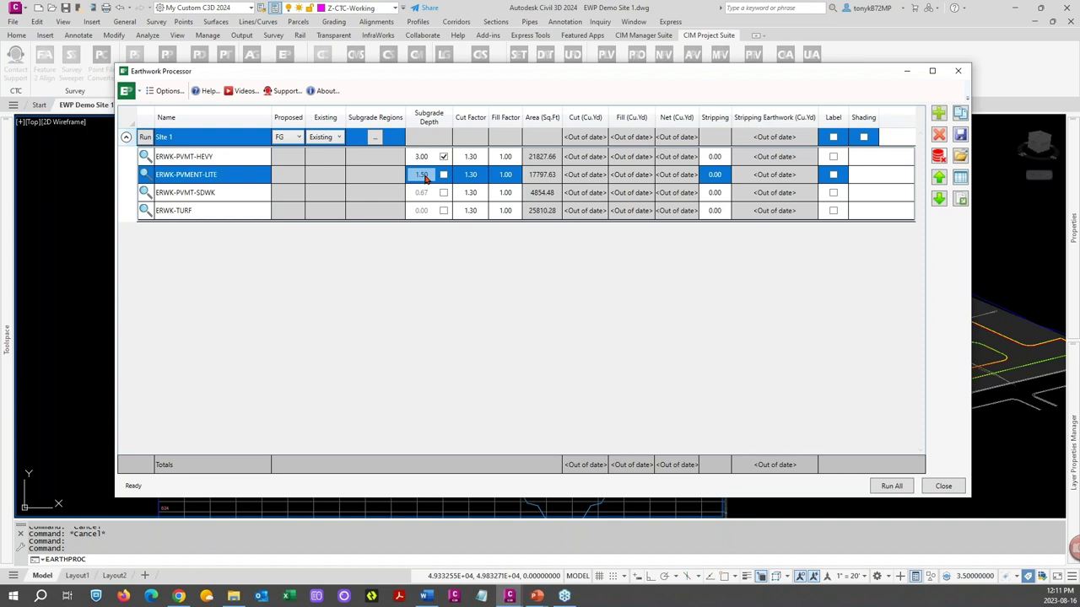
Step: Override the subgrade depths of ERWK-PVMENT-LITE with 2.00 and ERWK-PVMT-SDWK with 1.00
left_click(443, 174)
type("2")
left_click(444, 193)
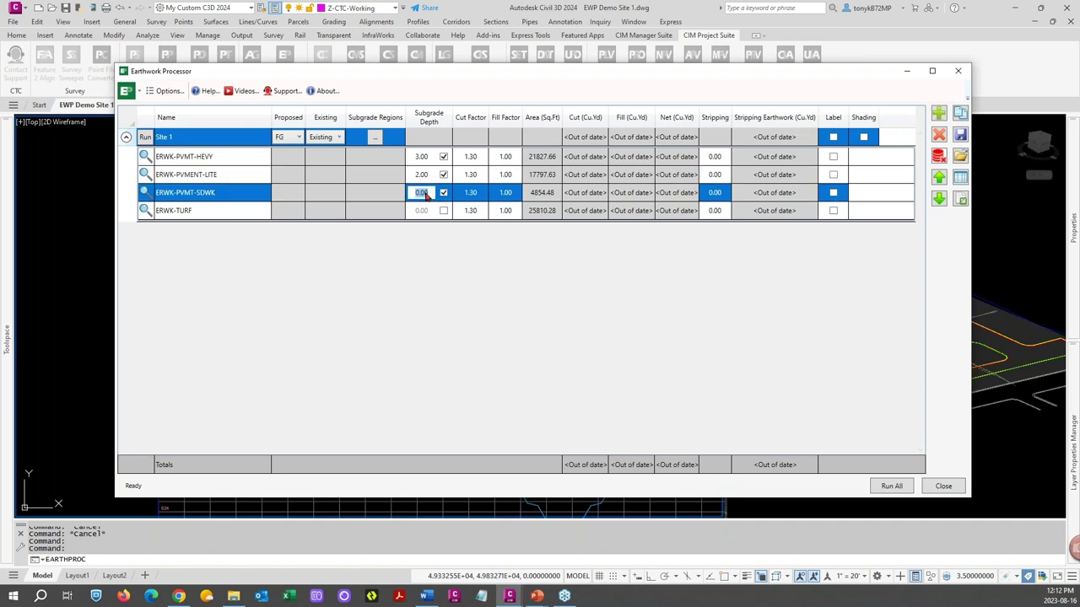
type("1")
key("Return")
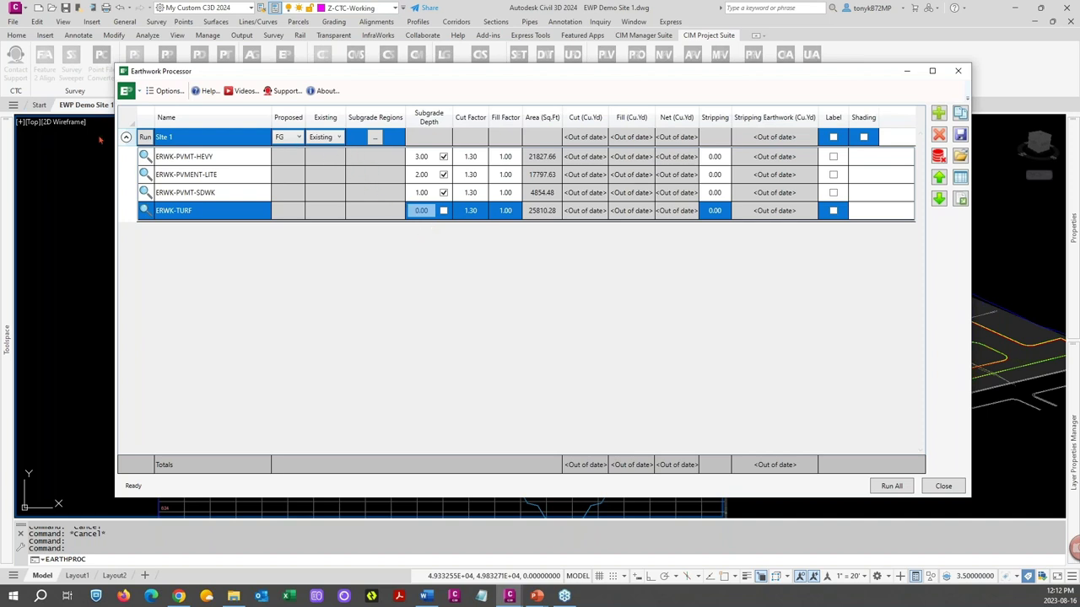
Step: Recalculate Site 1's earthworks with the overridden depths and move the Earthwork Processor window clear of the drawing
left_click(145, 137)
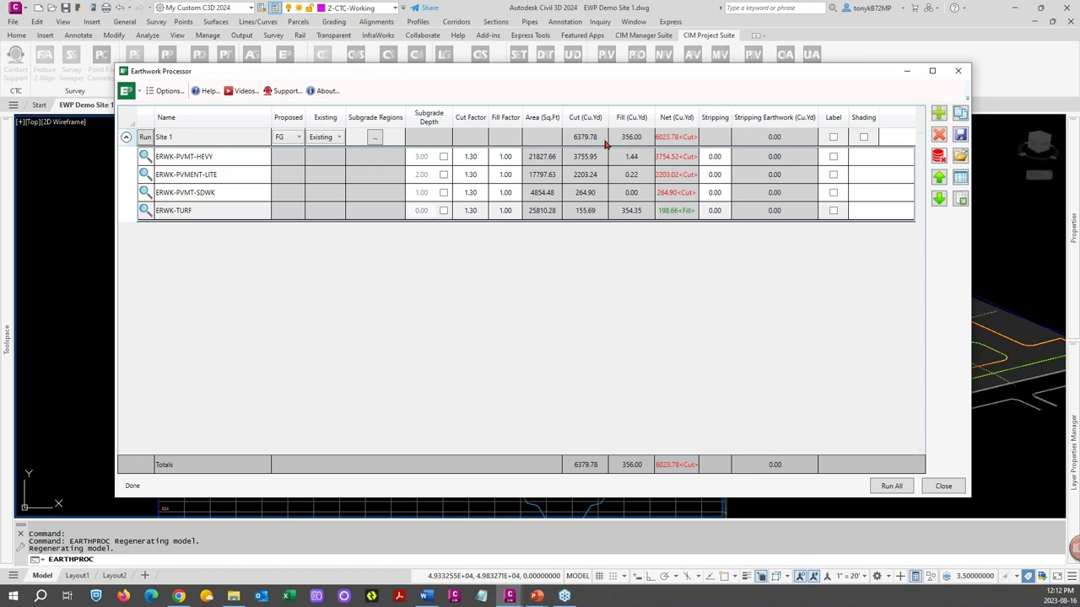
left_click(684, 141)
left_click_drag(690, 77, 1079, 118)
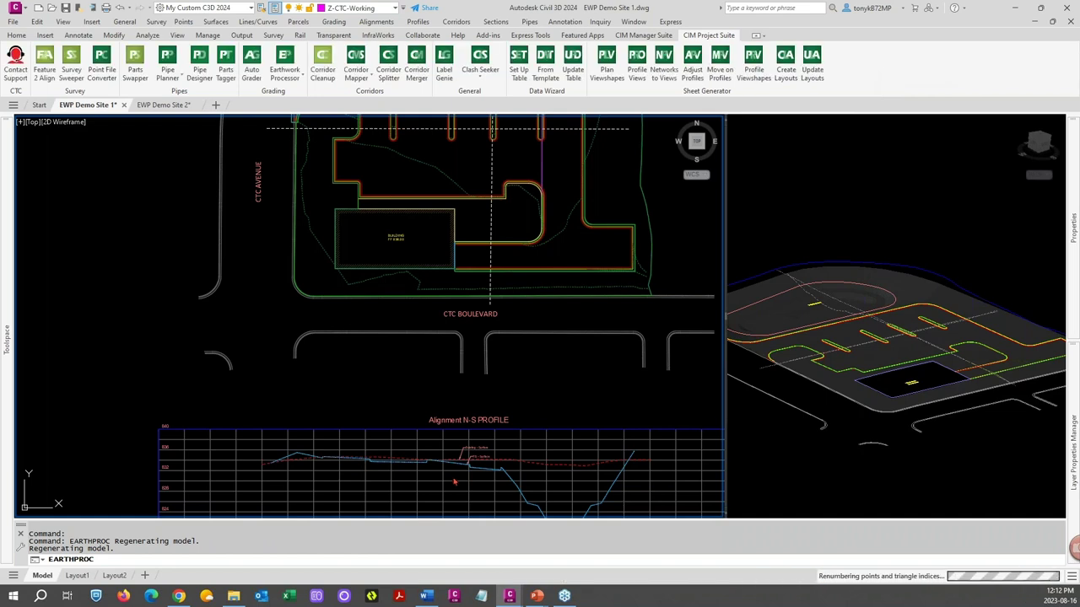
Step: Examine the updated subgrade profiles against the FG and existing profiles in the Alignment N-S and E-W profile views
scroll(442, 483, "up", 6)
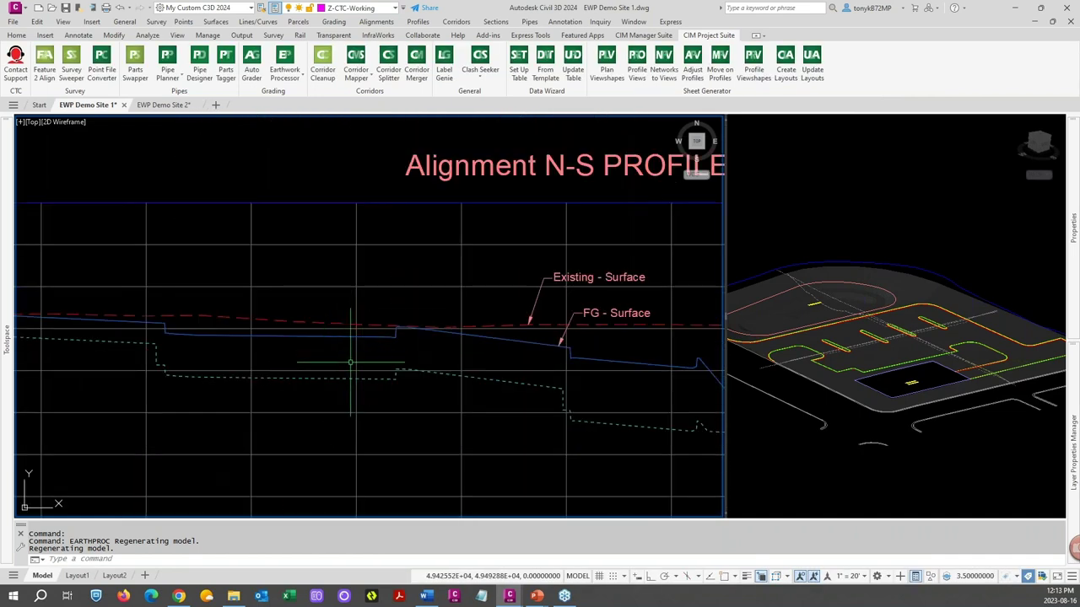
scroll(362, 360, "down", 2)
scroll(348, 363, "down", 1)
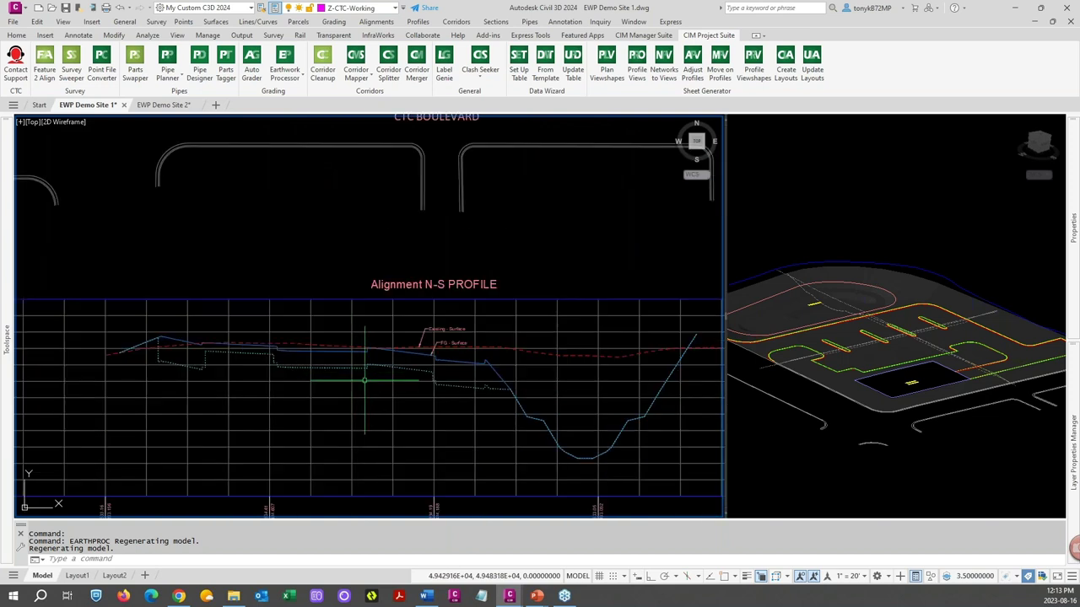
scroll(426, 392, "down", 2)
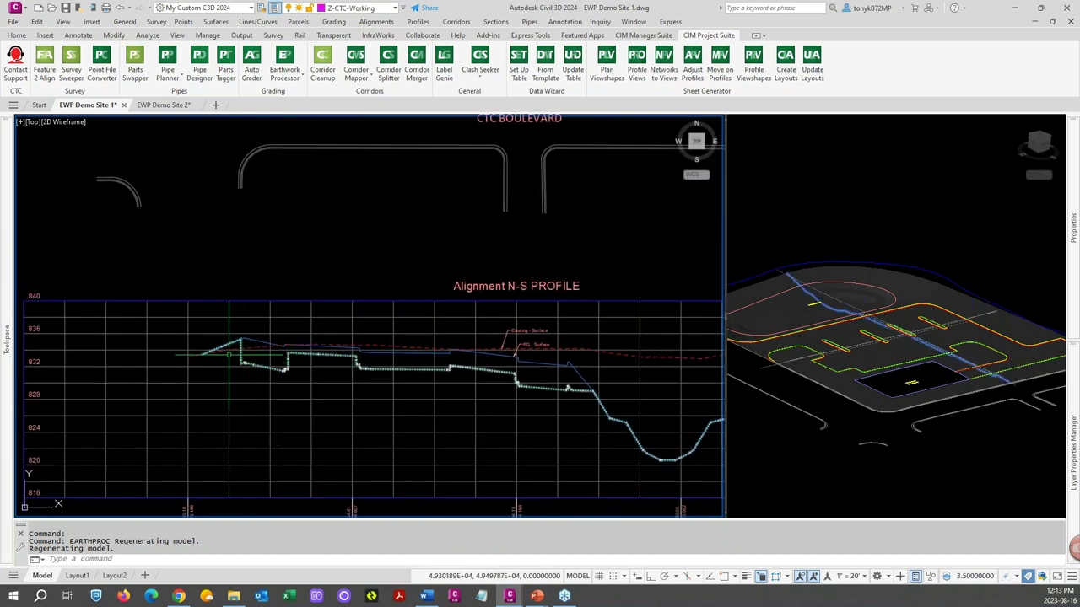
left_click(368, 348)
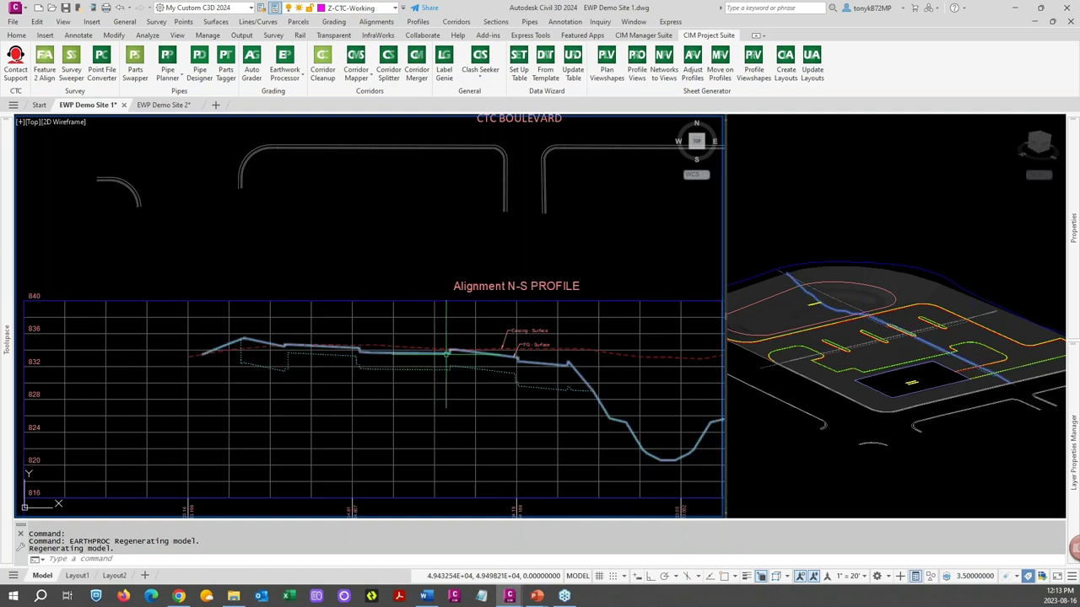
scroll(533, 378, "down", 3)
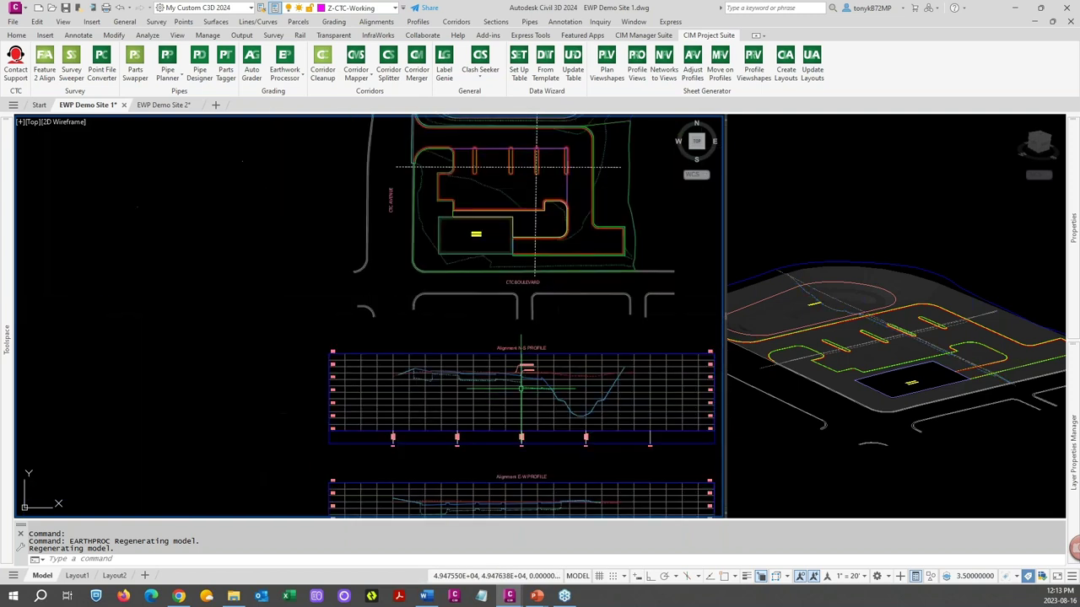
middle_click_drag(531, 171, 498, 205)
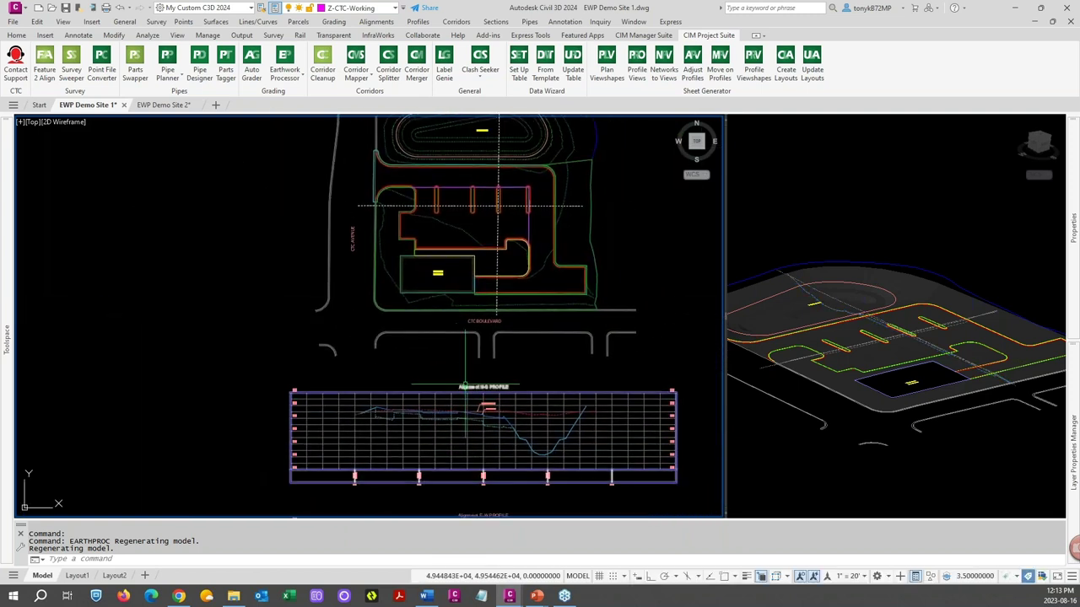
middle_click_drag(440, 506, 408, 384)
scroll(407, 445, "up", 5)
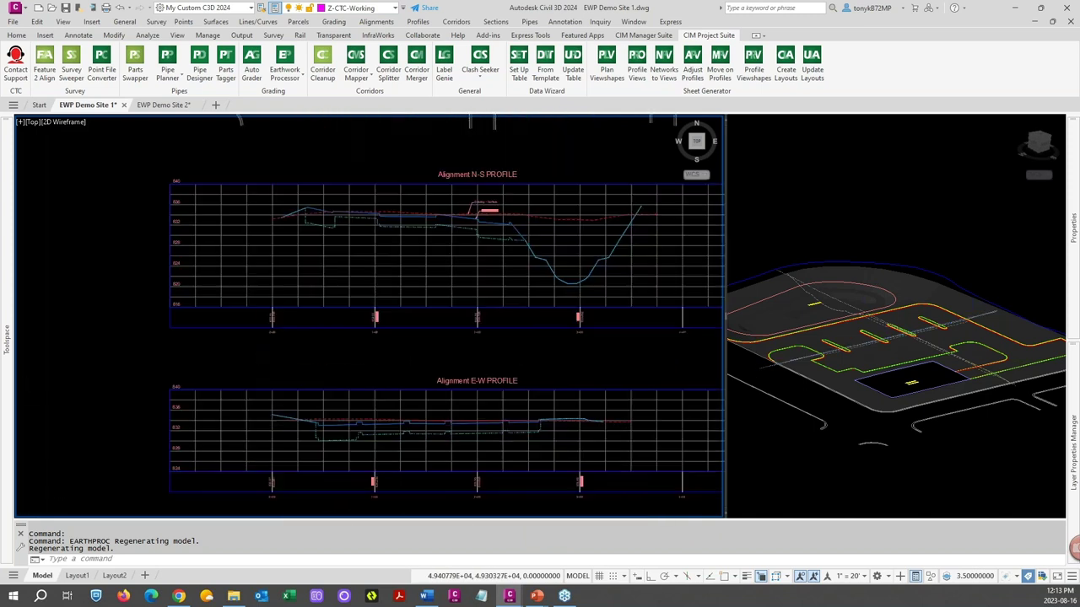
Step: Inspect the subgrade line in the Alignment N-S profile view up close and identify it by selecting it
scroll(396, 456, "down", 3)
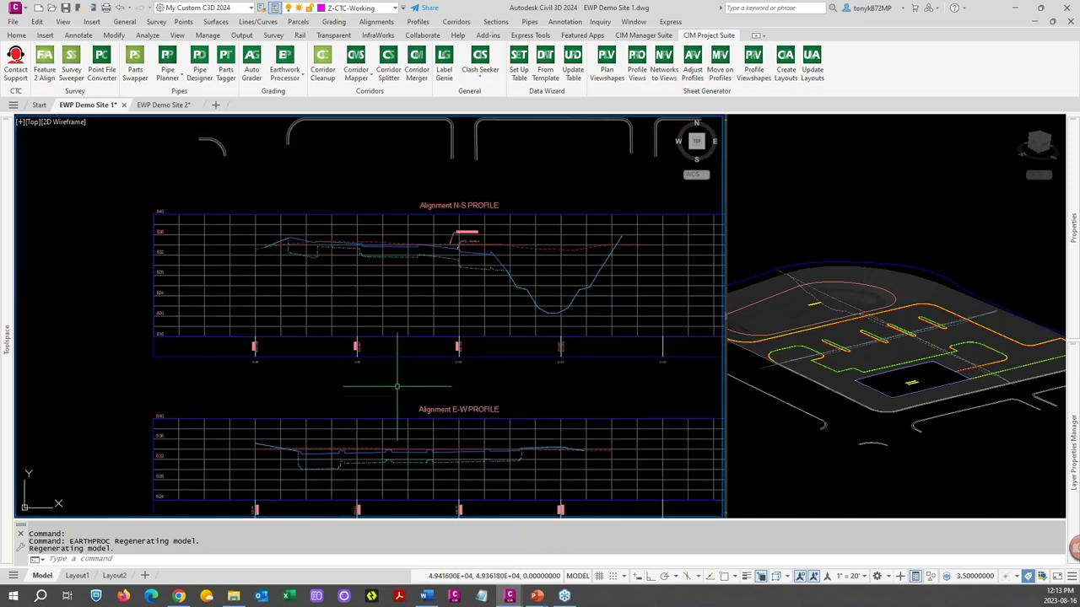
scroll(396, 397, "down", 1)
scroll(396, 398, "up", 1)
scroll(396, 397, "down", 2)
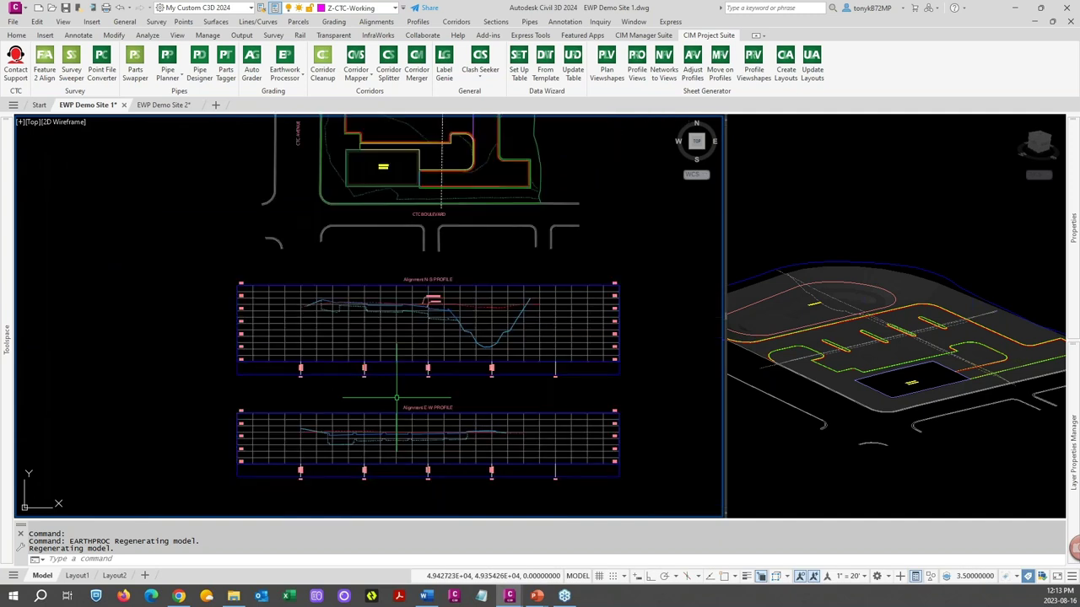
scroll(398, 337, "up", 2)
scroll(398, 337, "up", 3)
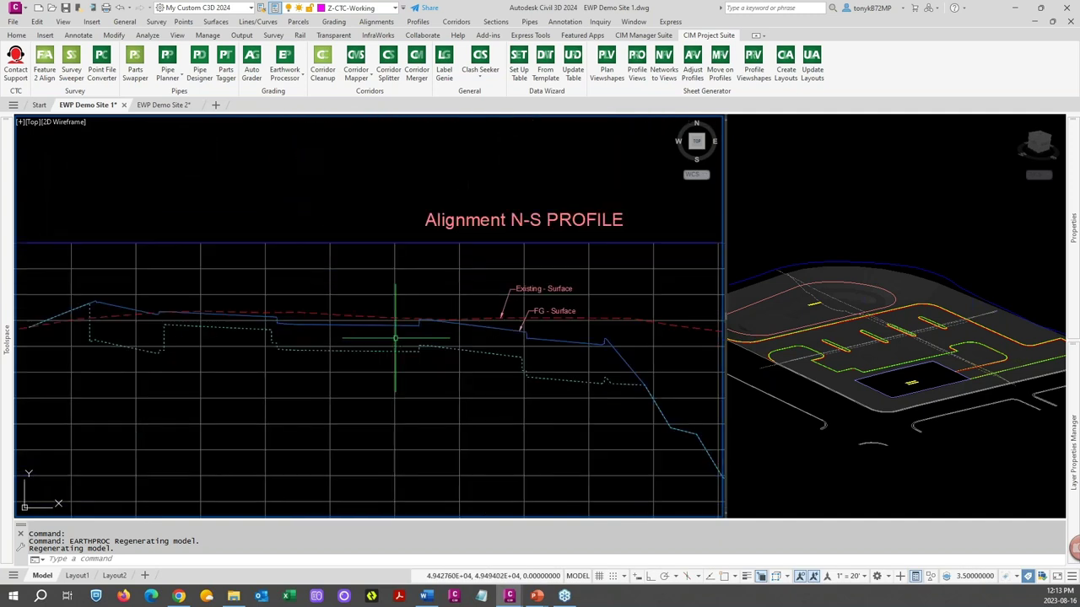
scroll(397, 342, "down", 5)
left_click(395, 344)
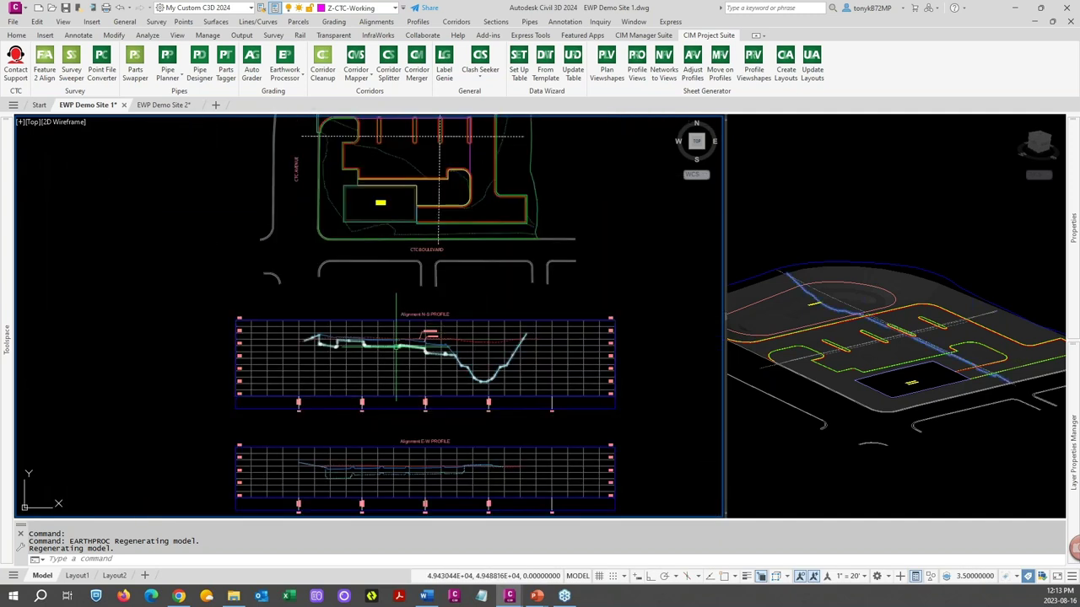
key("Escape")
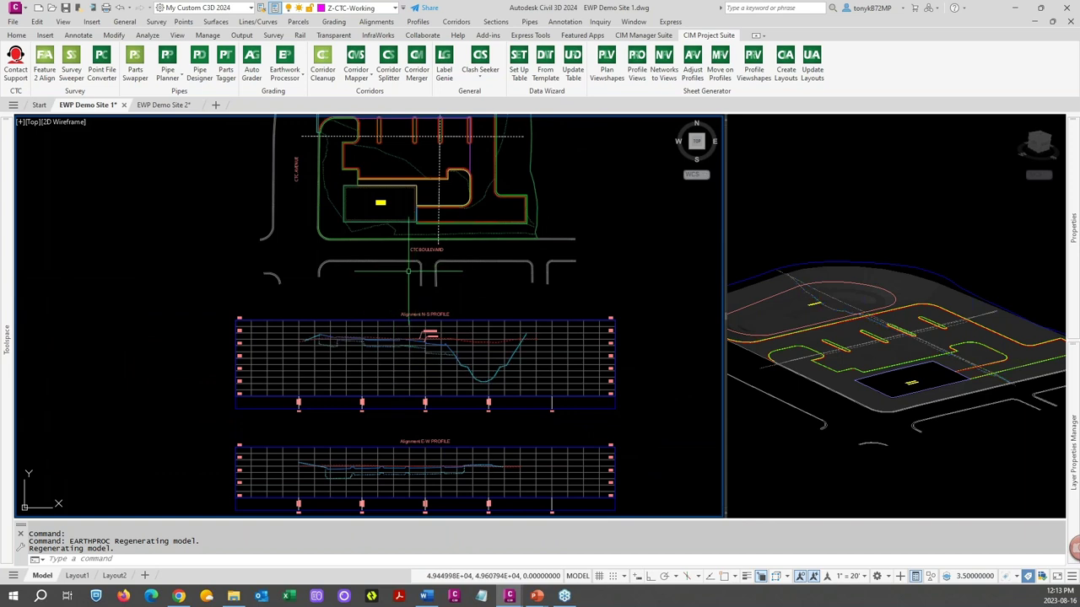
Step: Try overriding the ERWK-PVMT-HEVY subgrade depth with 2.00 in the Earthwork Processor, and close it without recalculating
left_click(301, 79)
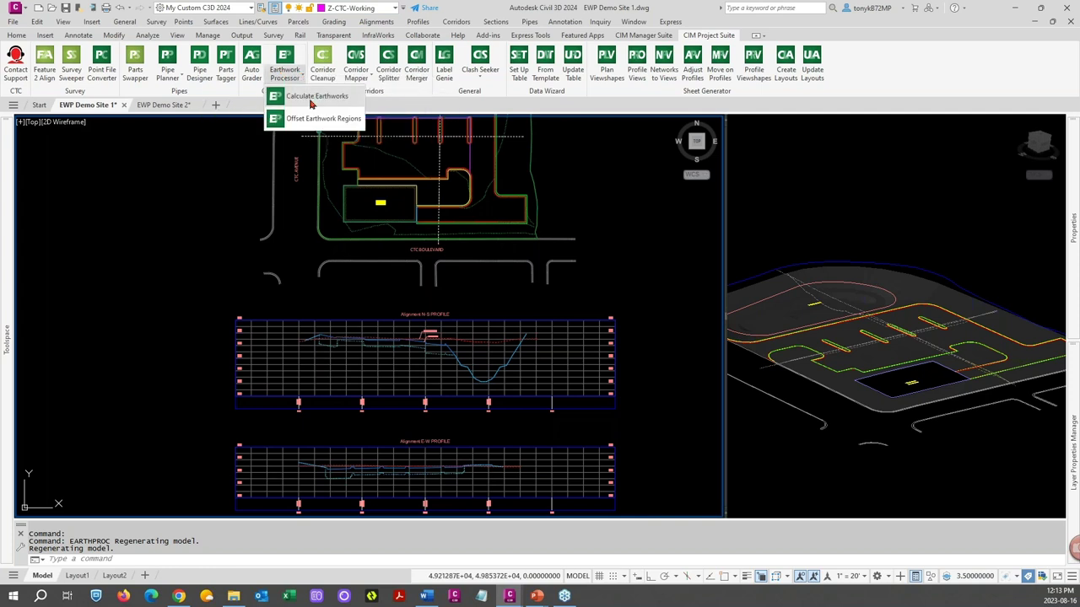
left_click(311, 98)
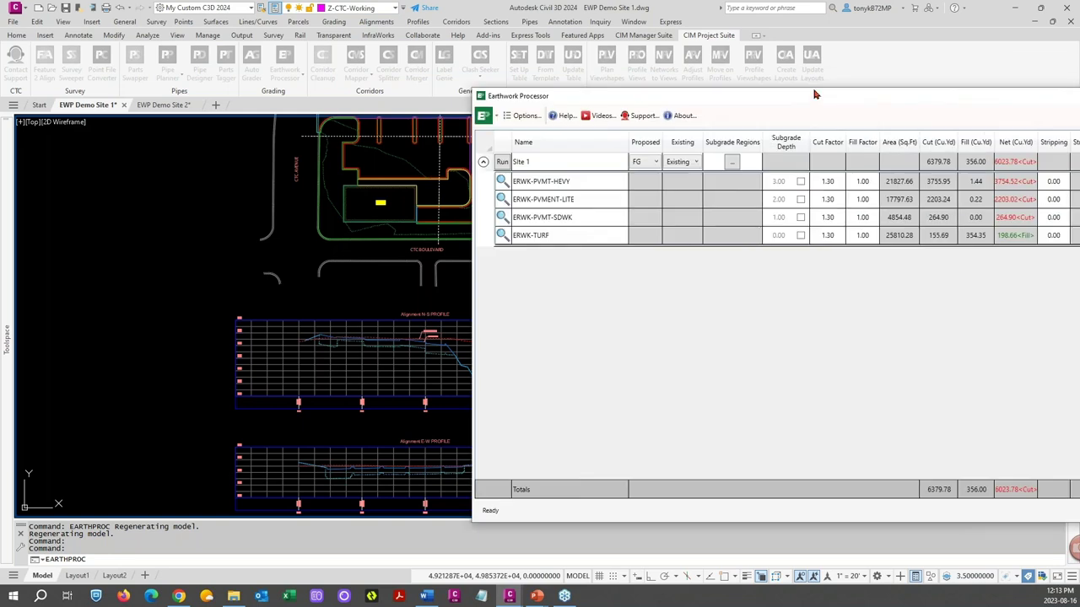
left_click_drag(914, 100, 588, 73)
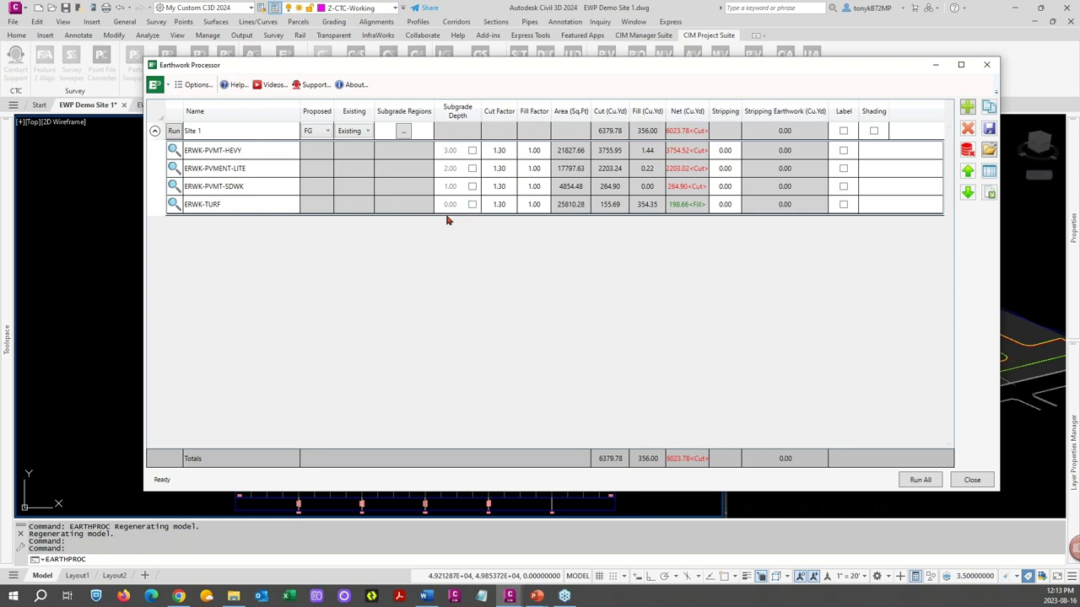
left_click(472, 151)
double_click(459, 153)
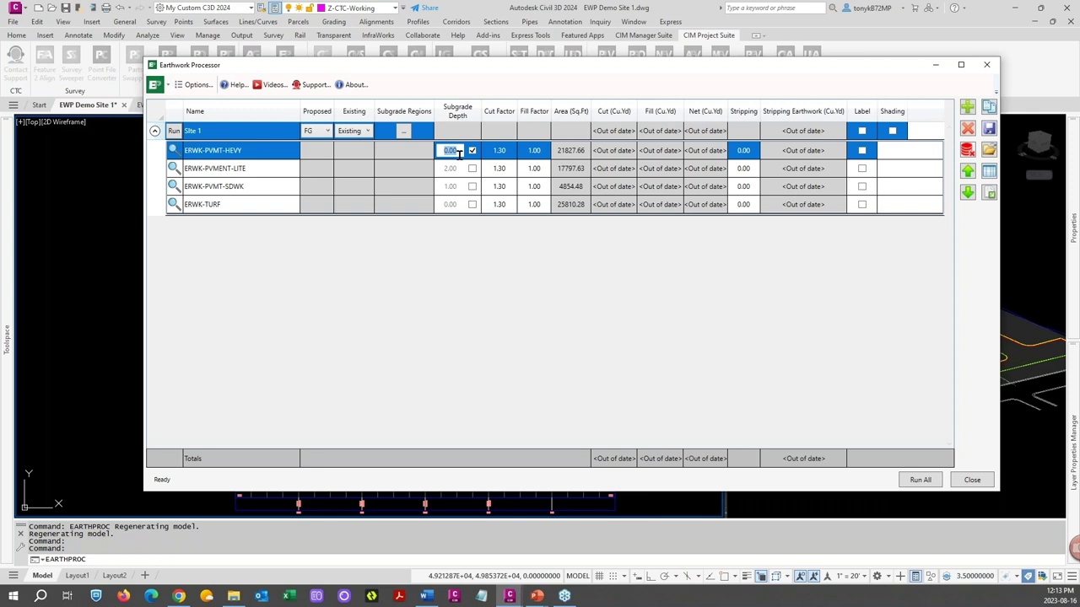
type("2")
key("Return")
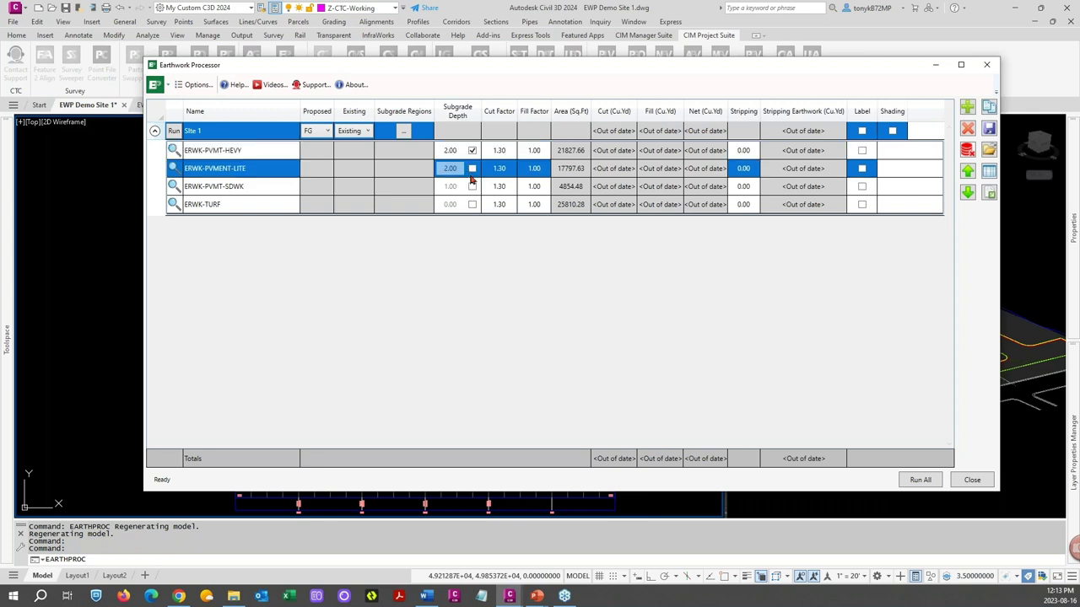
left_click(972, 481)
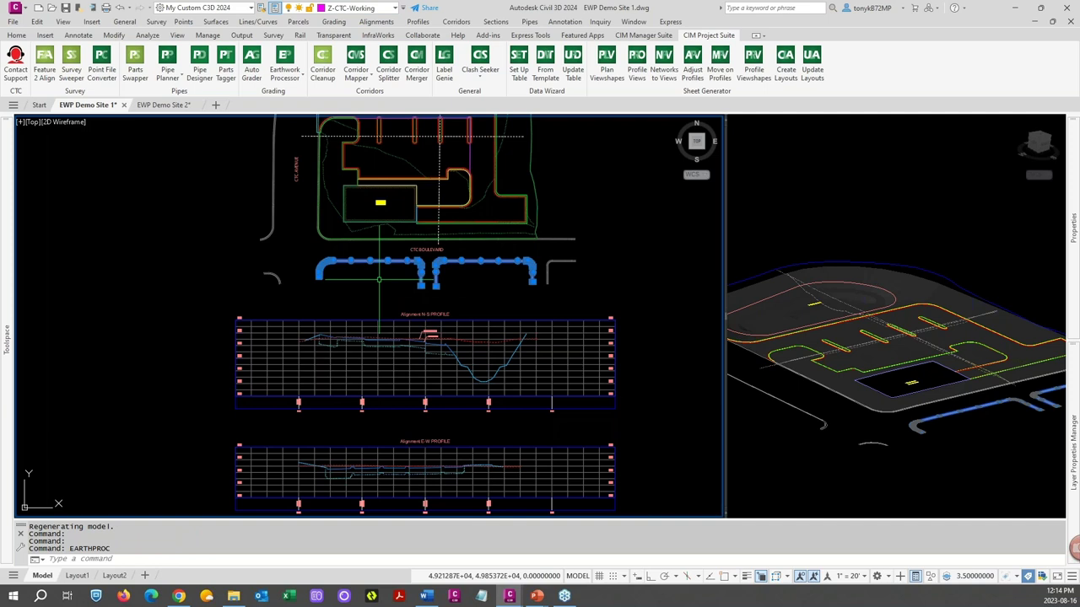
left_click(380, 280)
key("Escape")
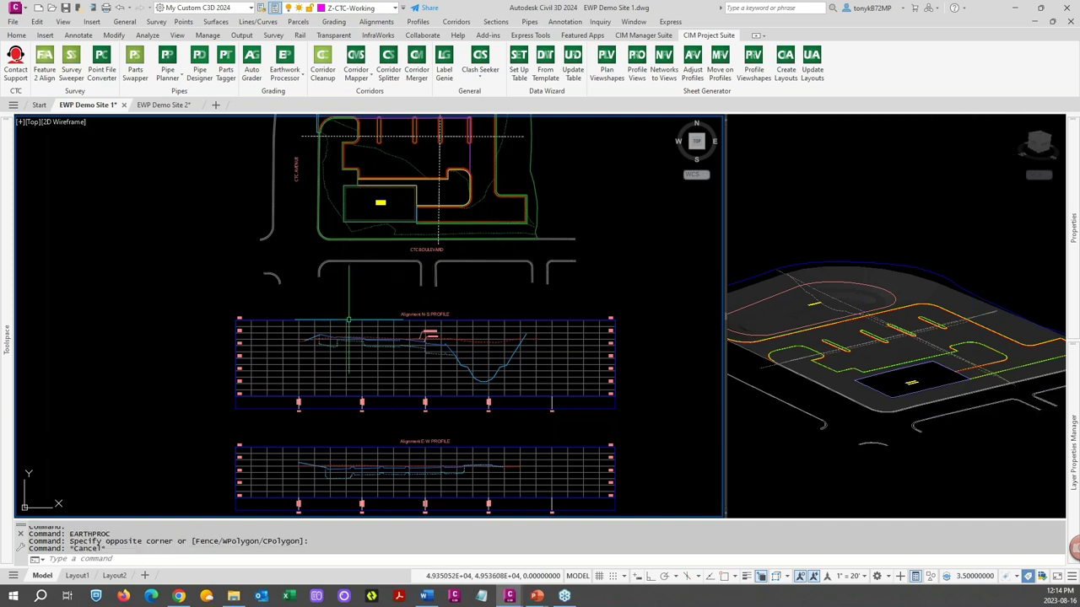
Step: Set the elevation of the ERWK-PVMT-HEVY boundary polyline to 2.25 in the site plan
scroll(438, 135, "up", 3)
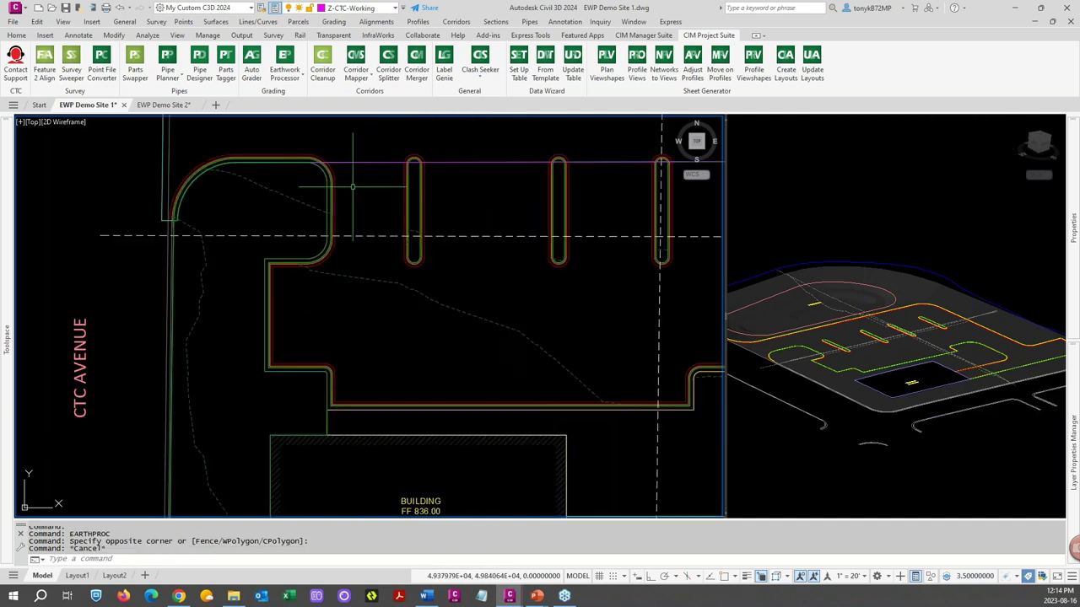
scroll(399, 279, "up", 3)
scroll(399, 280, "up", 5)
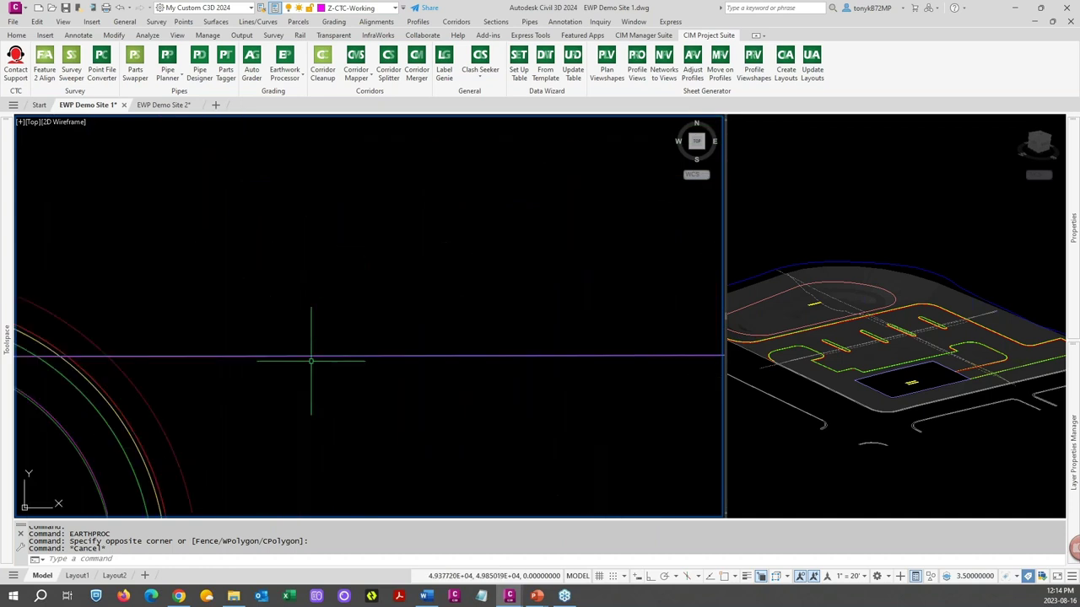
scroll(333, 364, "down", 3)
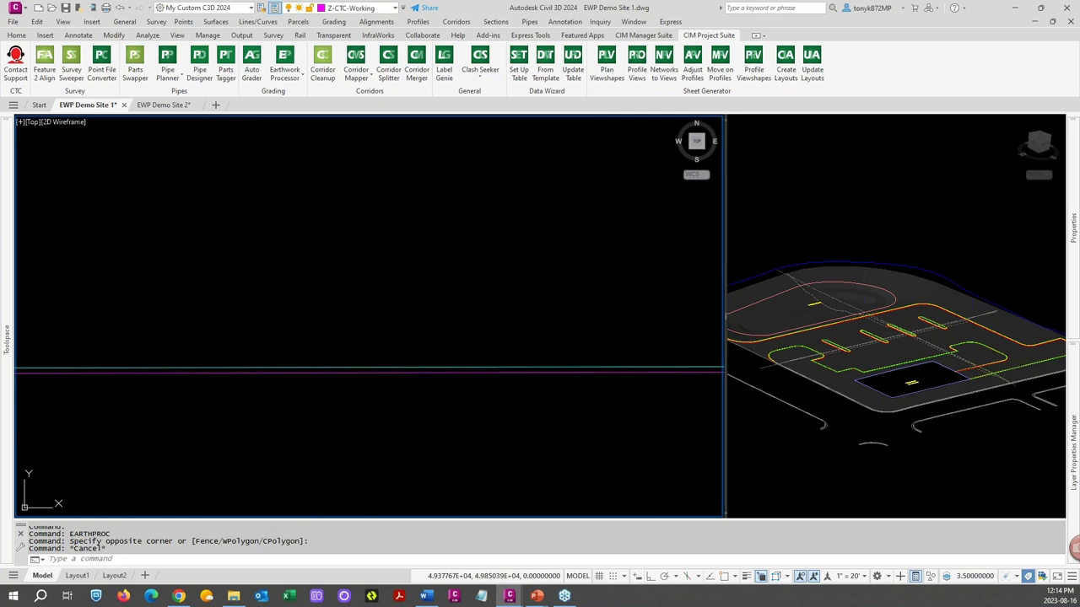
left_click(789, 267)
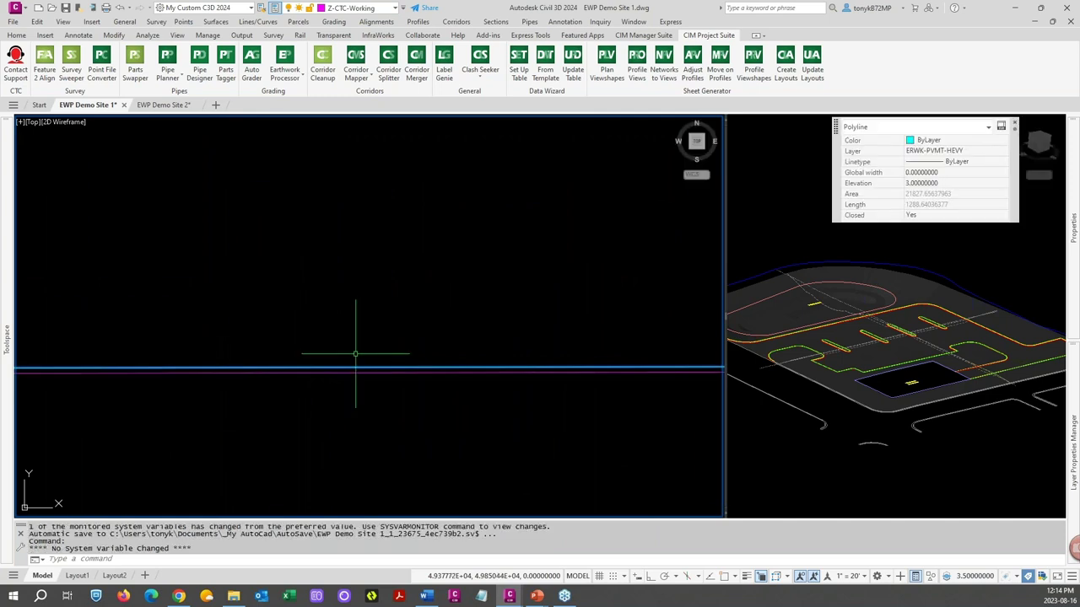
left_click(933, 195)
left_click(950, 184)
type("3.25")
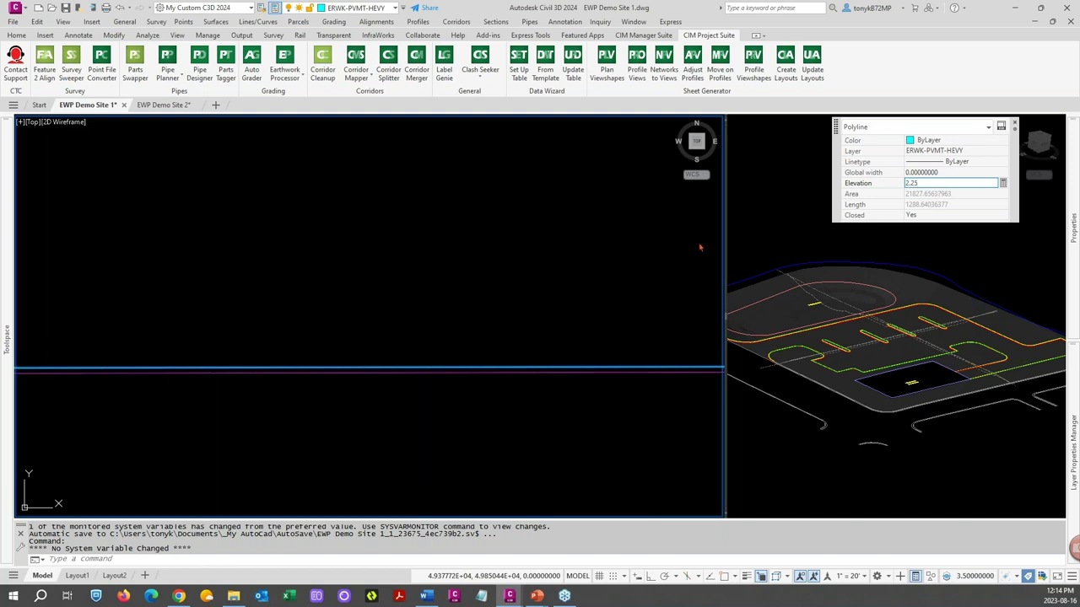
key("Return")
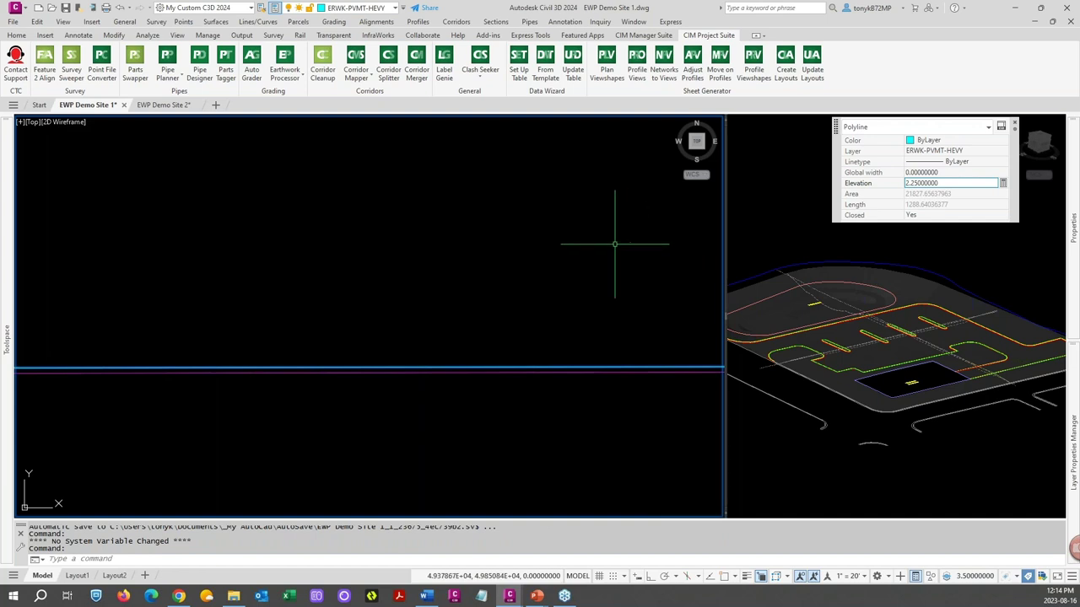
key("Escape")
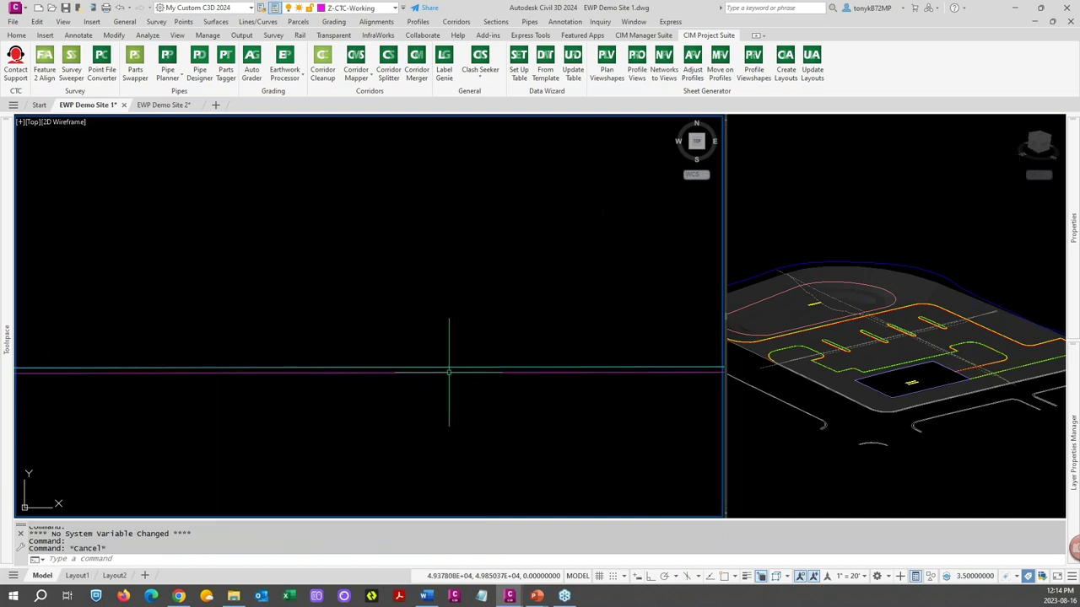
Step: Set the elevation of the adjacent ERWK-PVMENT-LITE boundary polyline to 1.75
left_click(439, 372)
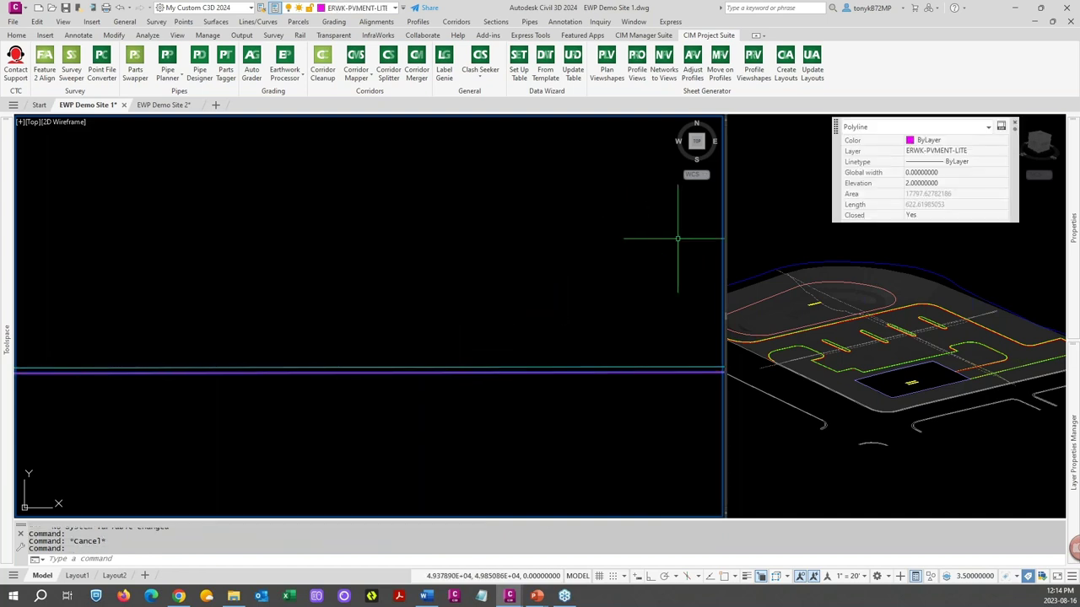
left_click(944, 183)
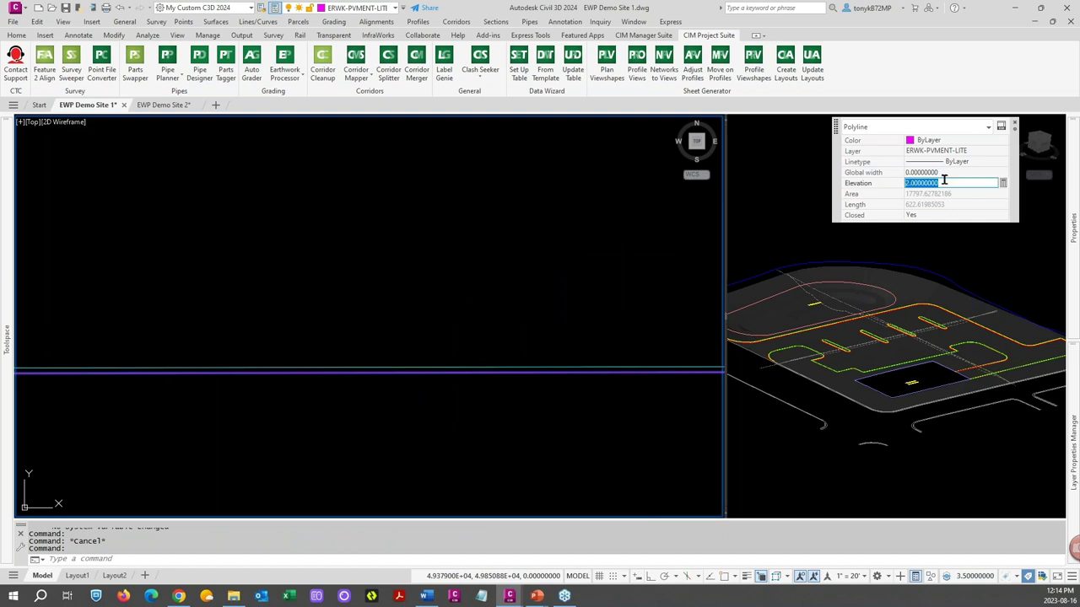
type("1.75")
key("Return")
left_click(629, 255)
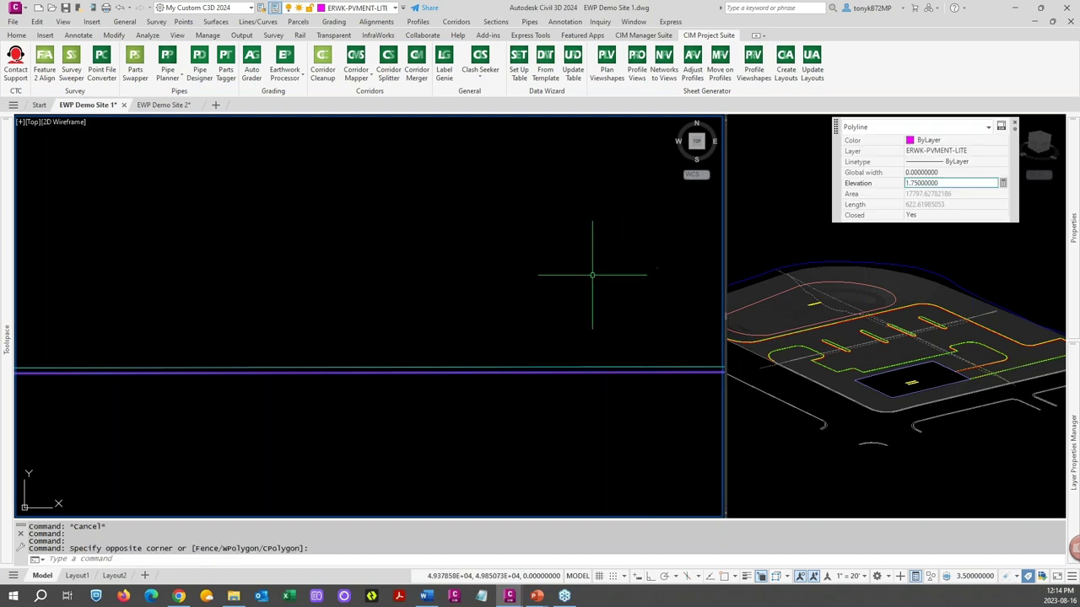
Step: Set the elevation of the ERWK-PVMT-SDWK polyline beside the building to 0.66666667 and clear the selection
scroll(592, 274, "down", 6)
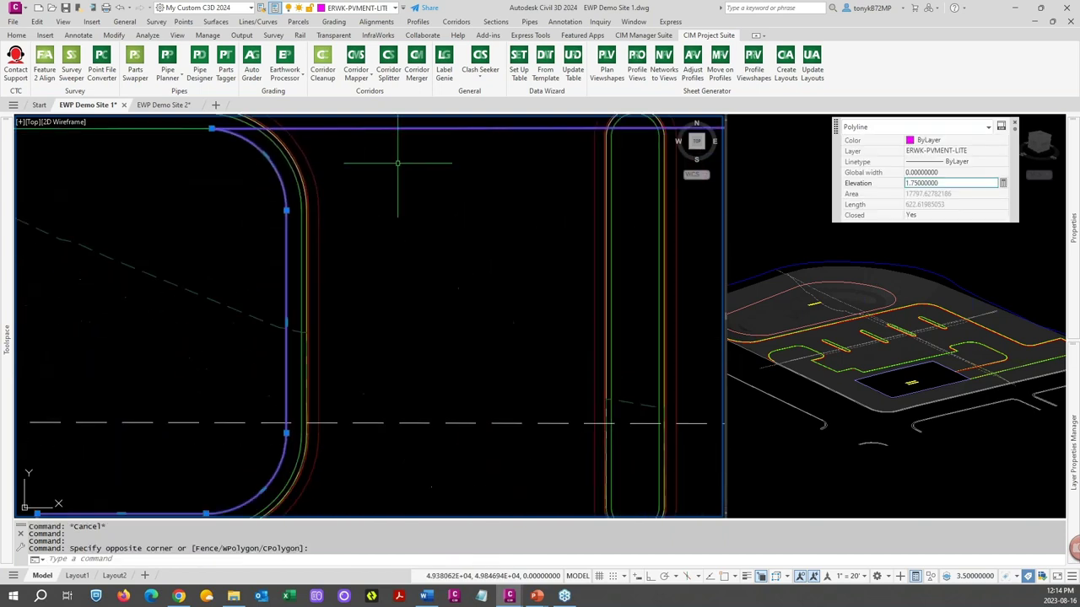
middle_click_drag(460, 357, 374, 163)
middle_click_drag(402, 420, 402, 244)
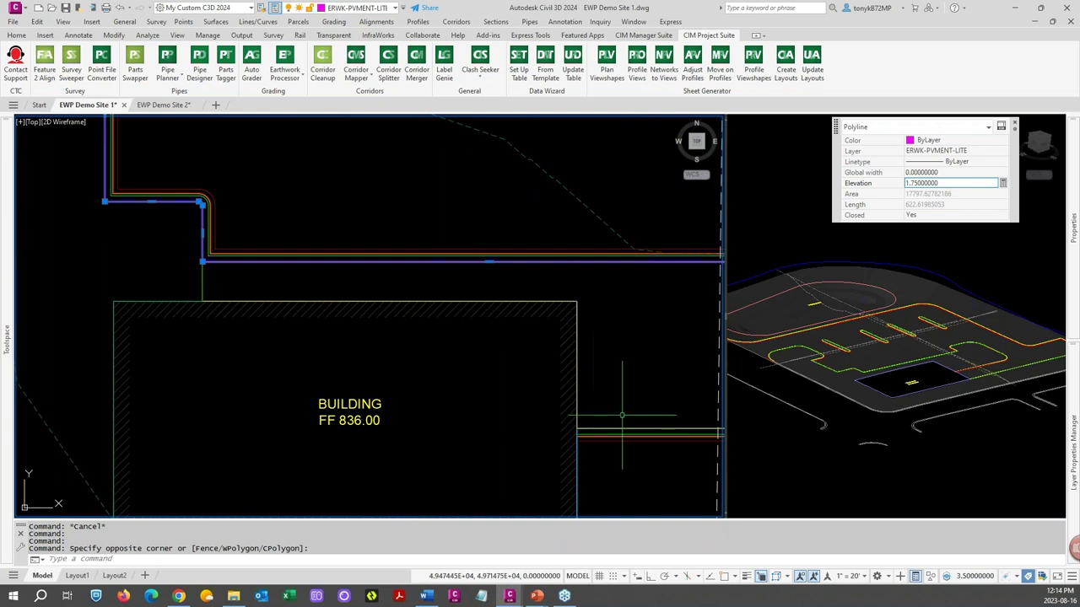
middle_click_drag(606, 389, 461, 321)
scroll(460, 321, "up", 5)
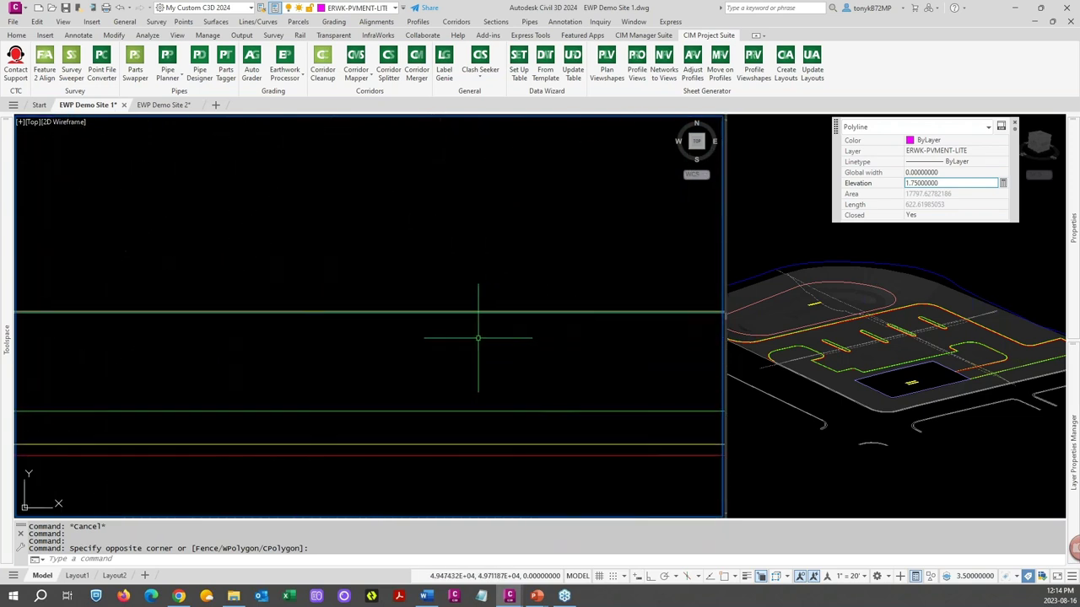
scroll(462, 319, "up", 2)
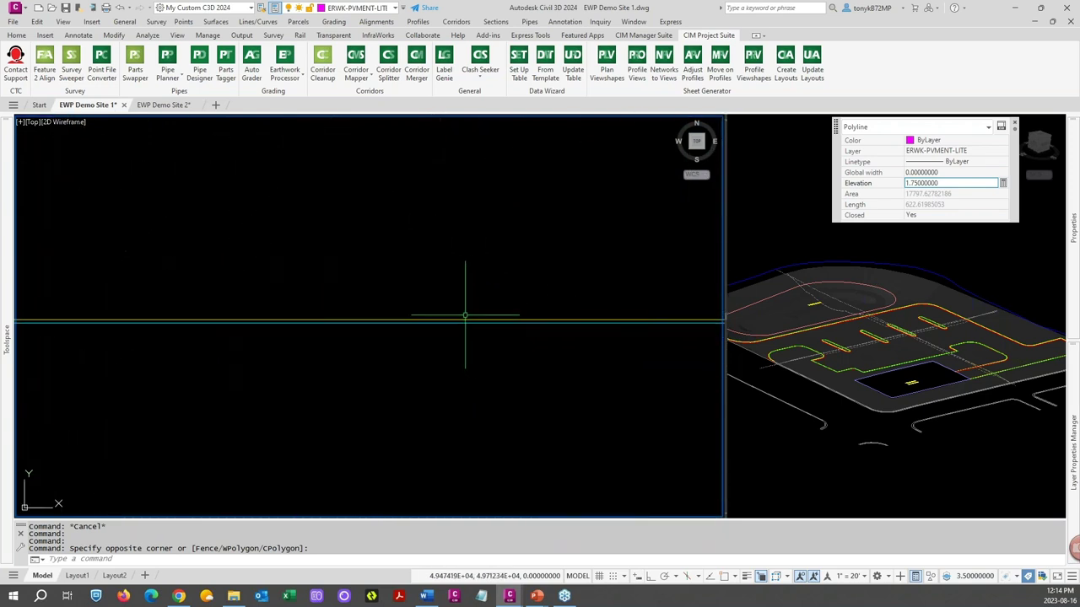
left_click(462, 319)
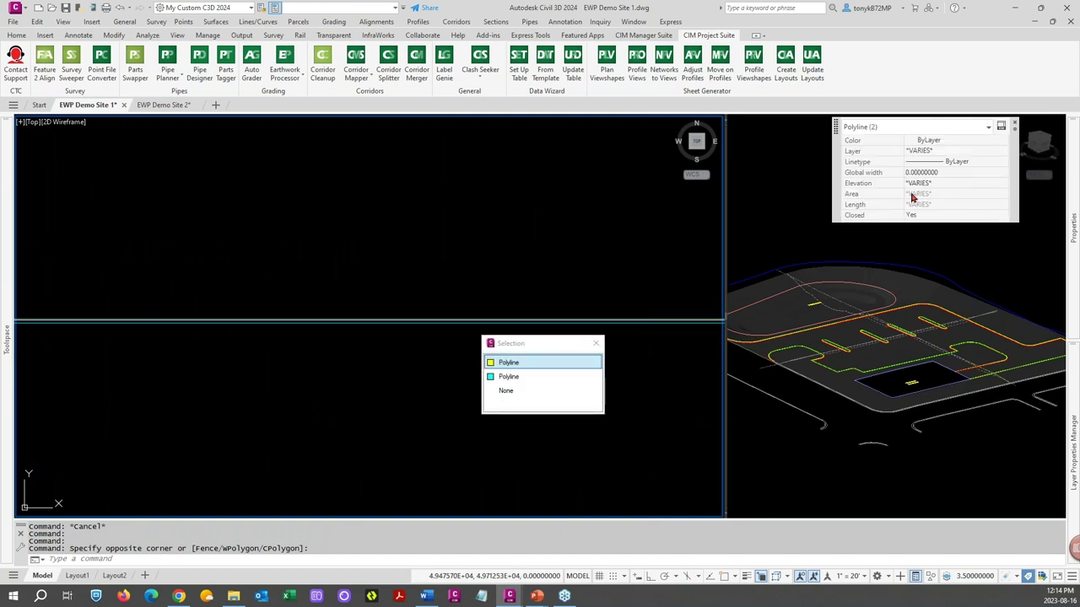
key("Return")
key("Escape")
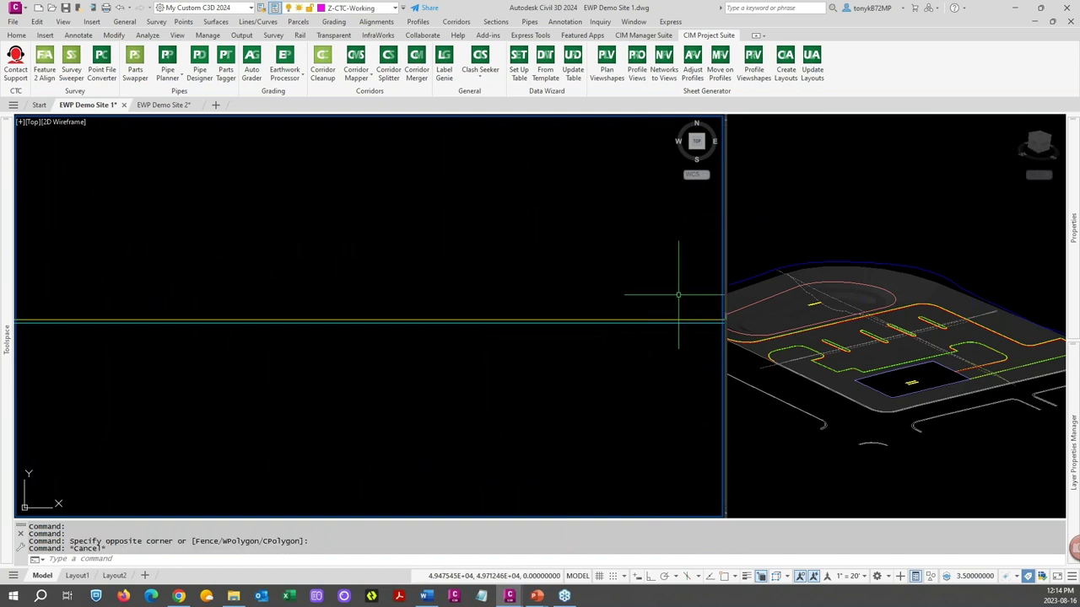
left_click(659, 317)
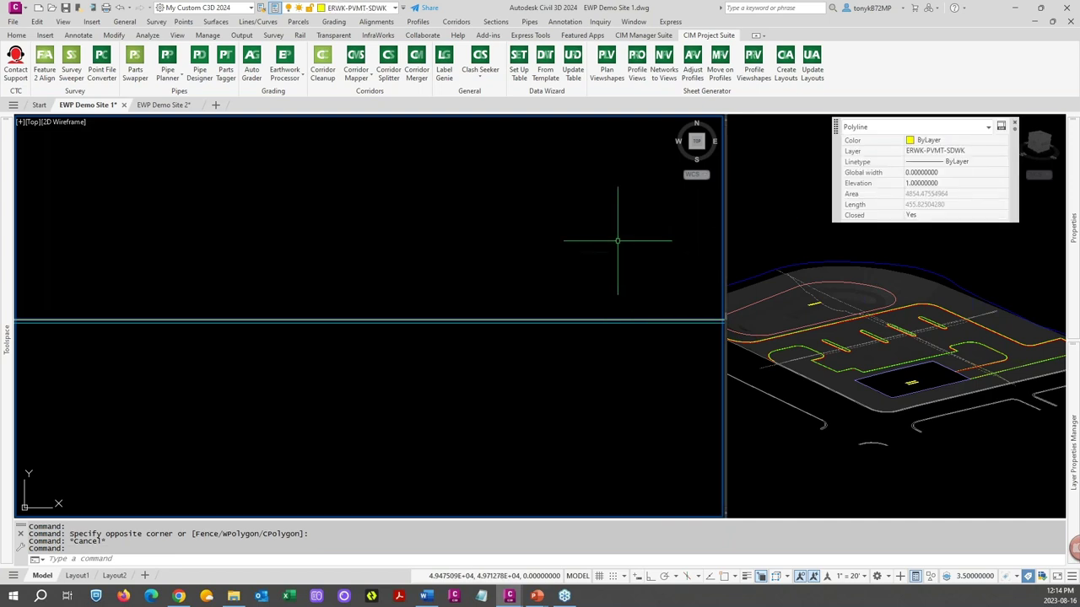
left_click(576, 244)
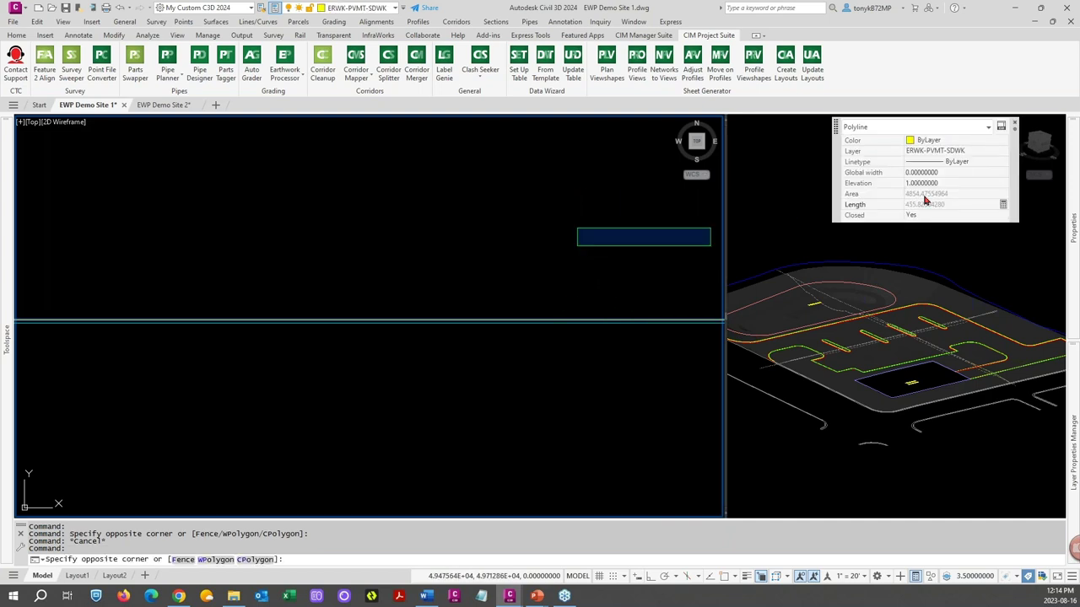
left_click(946, 182)
key("BackSpace")
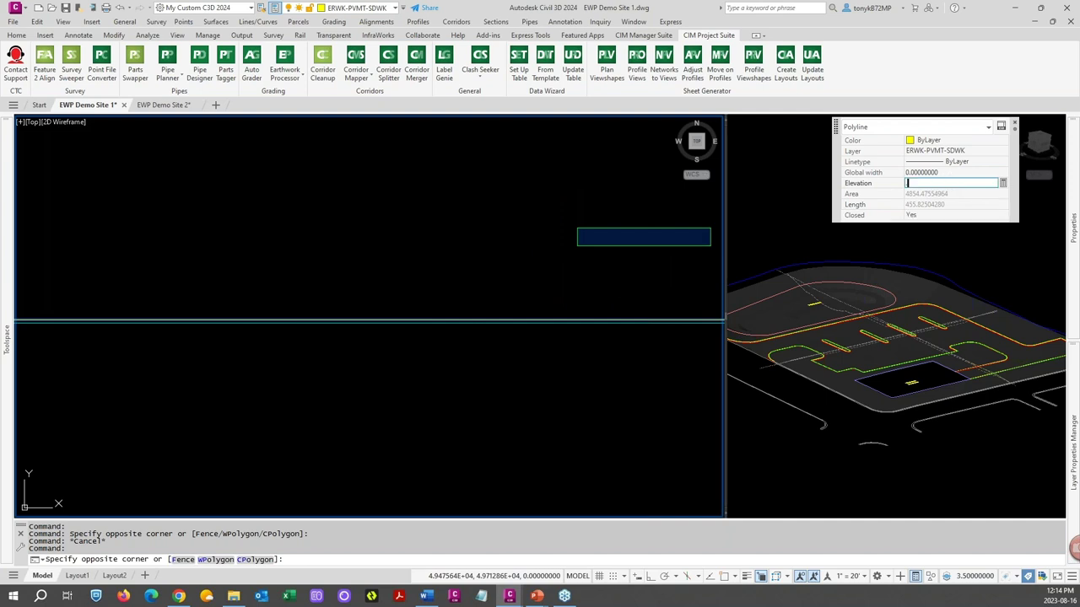
type(".6666666666")
key("Return")
left_click(584, 286)
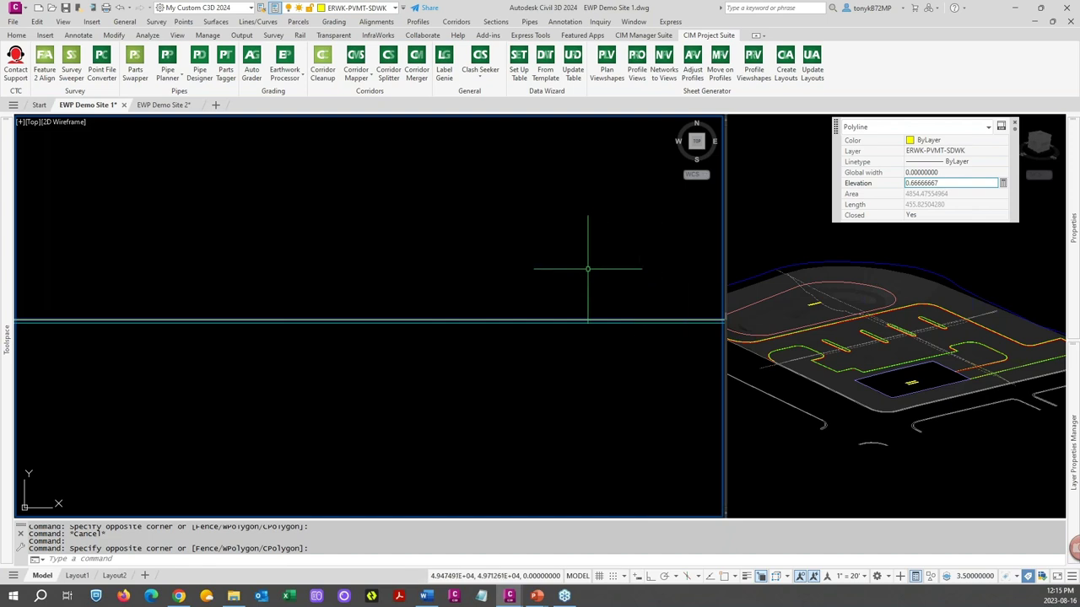
key("Escape")
Step: Reopen the Earthwork Processor's earthwork calculation and set the stripping depth of ERWK-PVMT-HEVY to 0.50
scroll(522, 250, "down", 5)
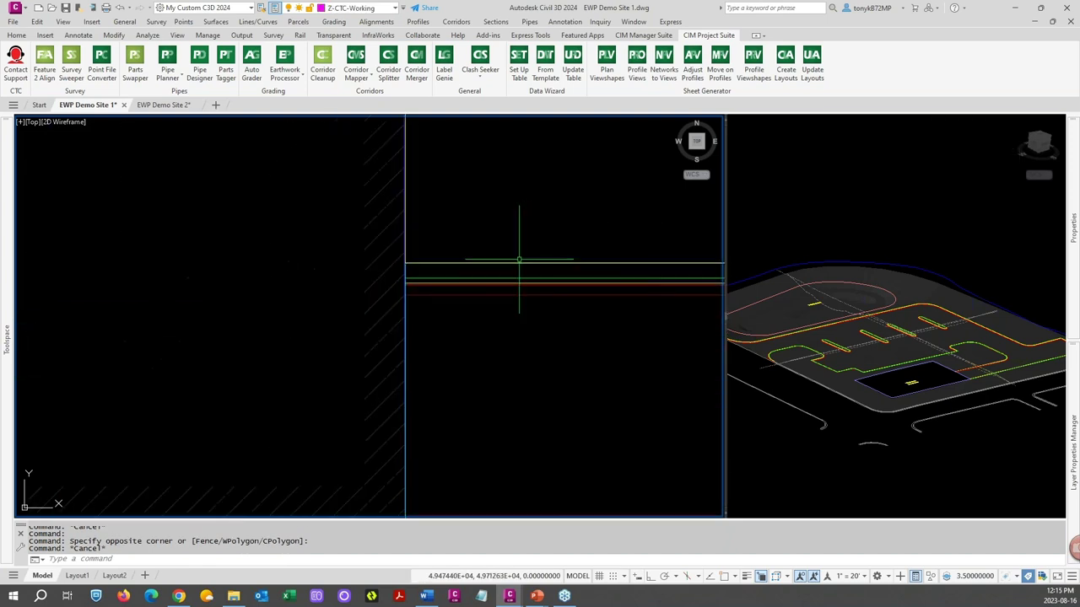
scroll(414, 351, "down", 6)
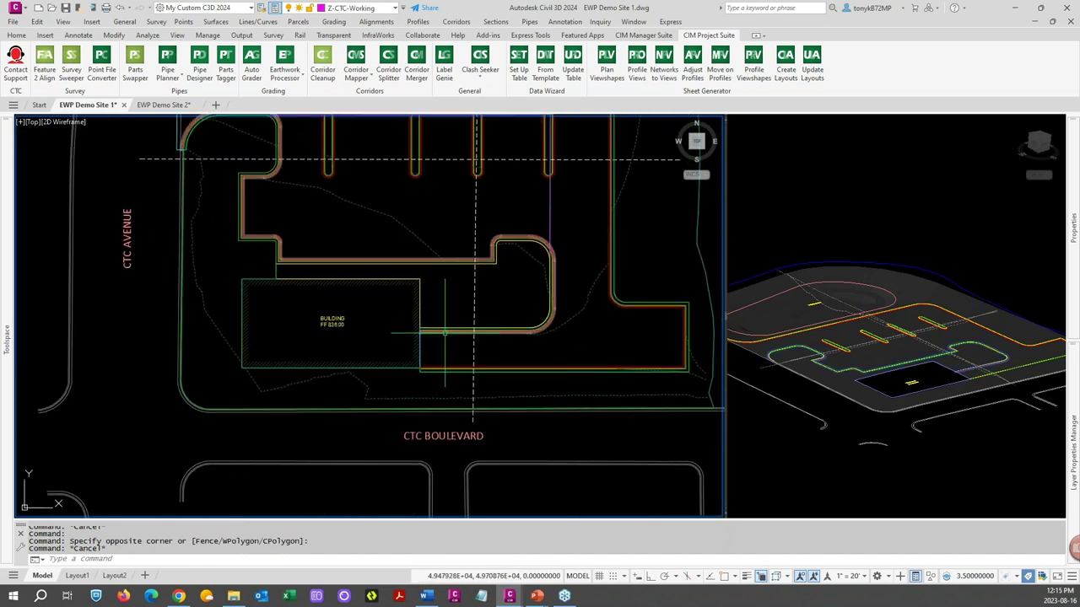
middle_click_drag(426, 447, 397, 287)
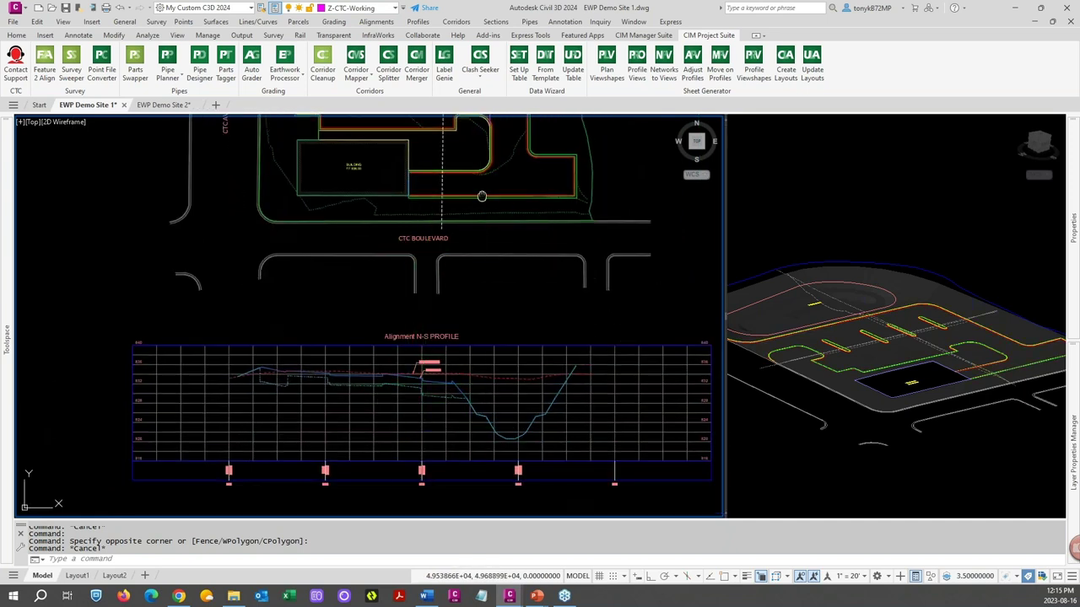
middle_click_drag(480, 193, 499, 327)
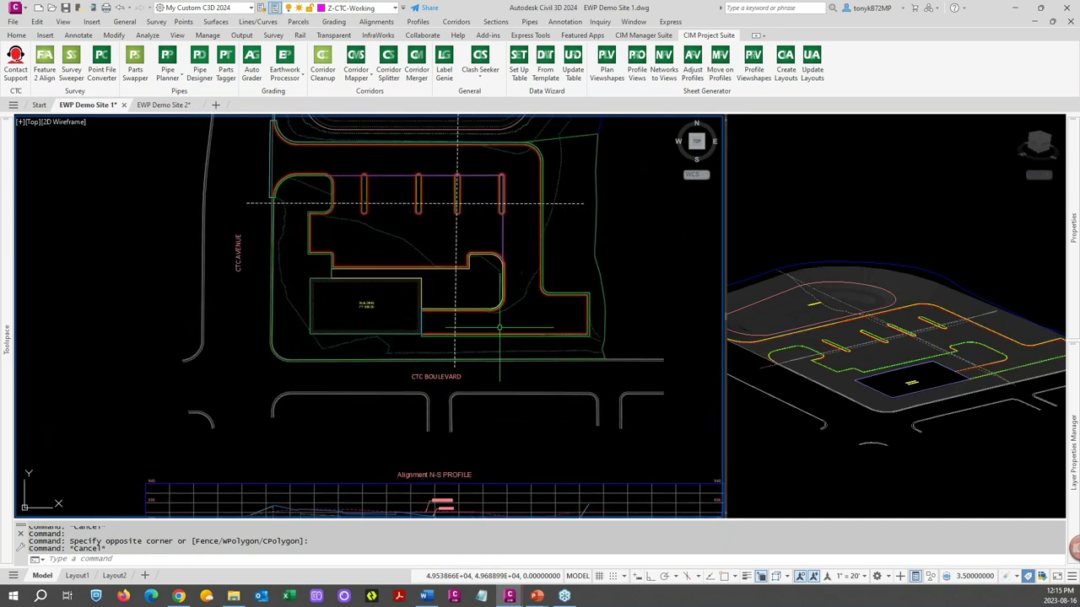
left_click(296, 81)
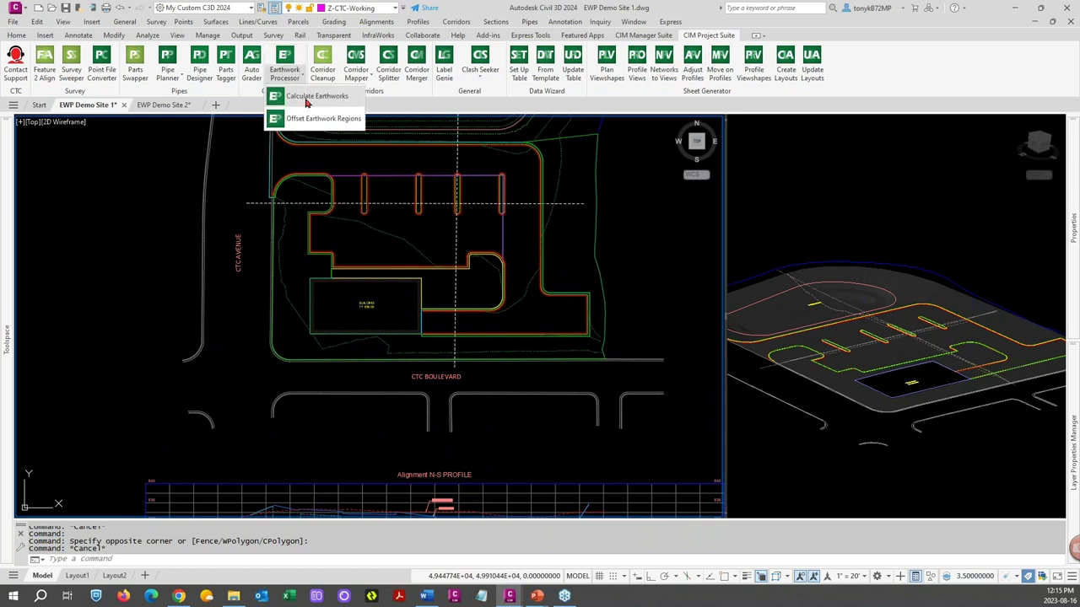
left_click(306, 98)
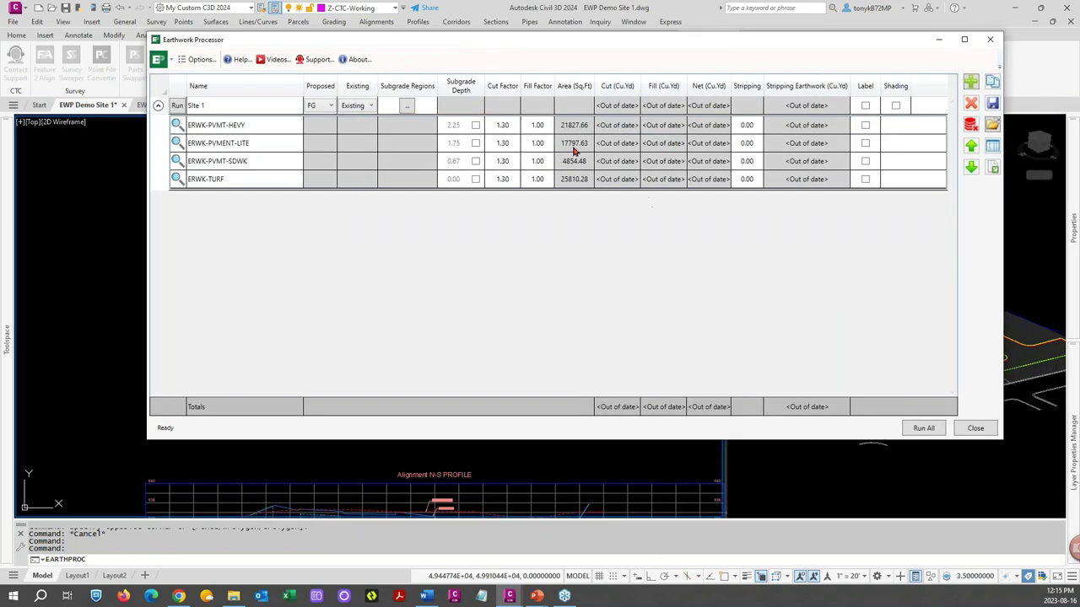
left_click(748, 127)
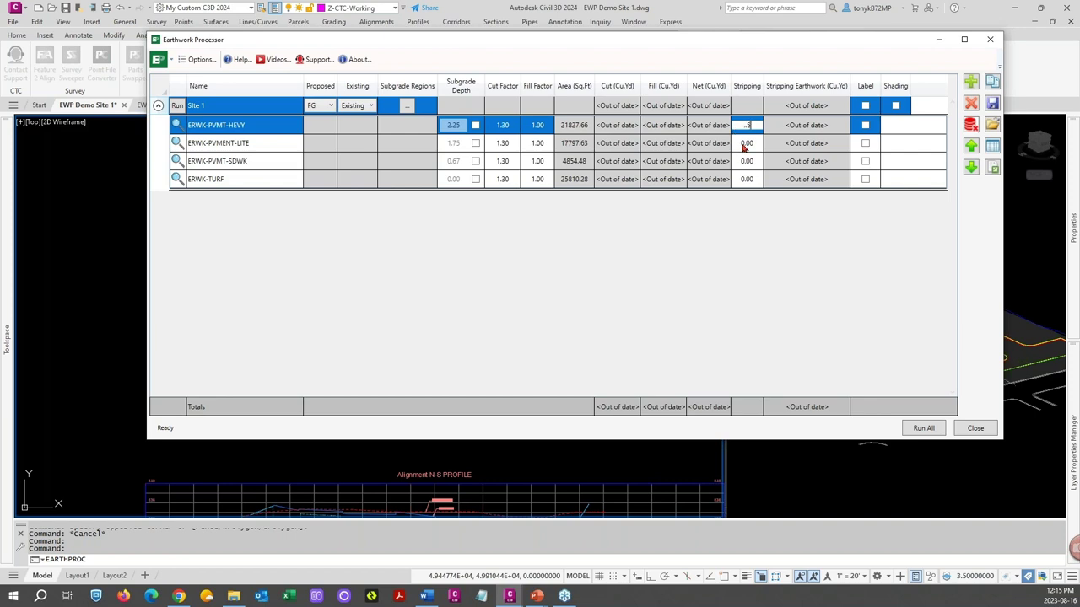
type(".5")
left_click_drag(747, 124, 757, 125)
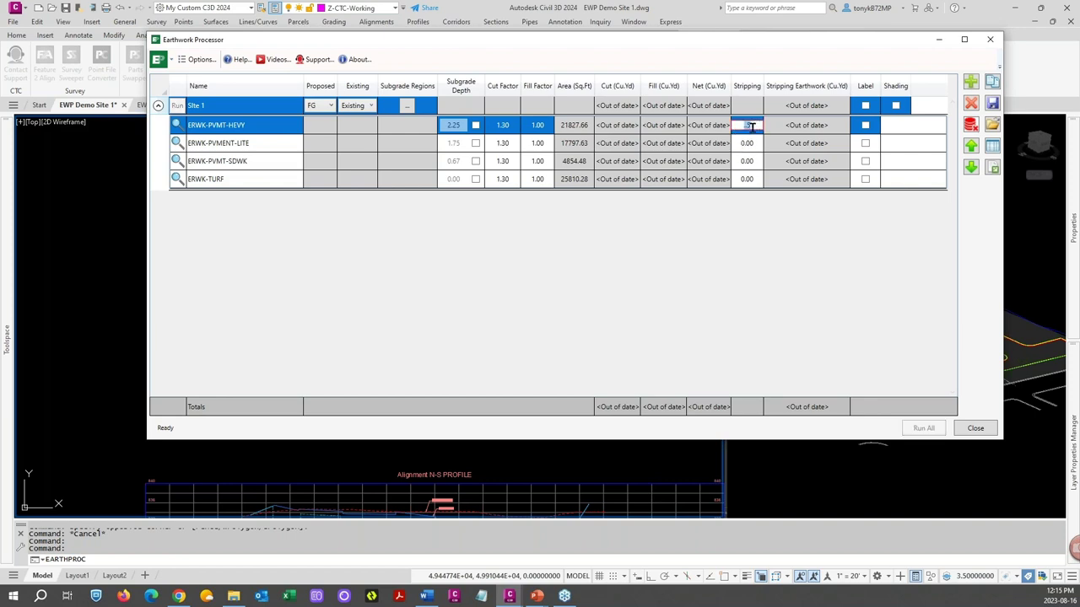
key("BackSpace")
Step: Set the stripping depth of the ERWK-PVMENT-LITE region to 0.50
left_click(754, 145)
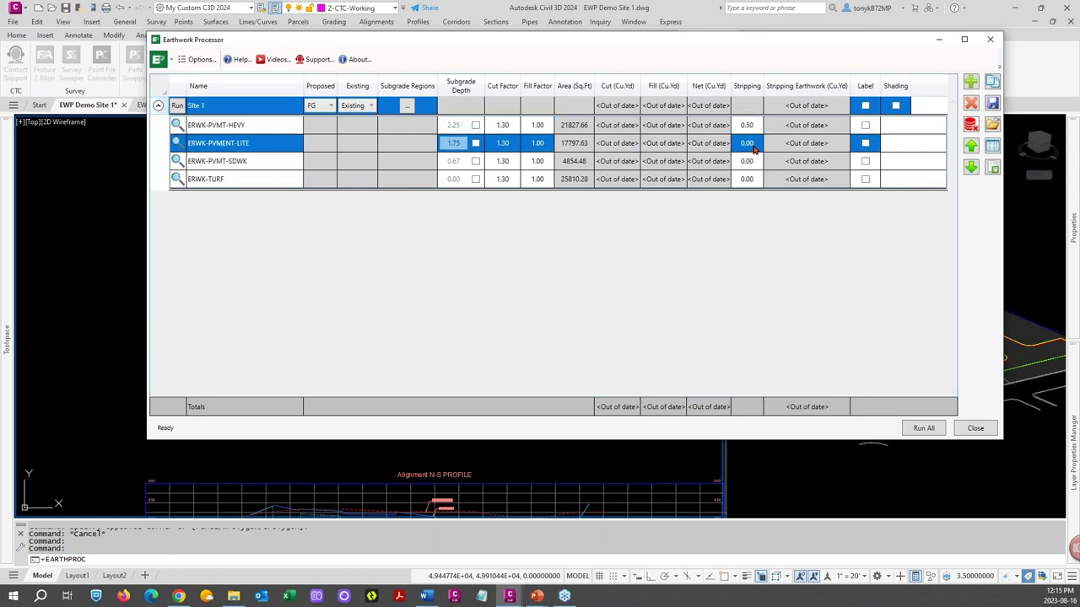
left_click(754, 145)
type("5")
double_click(737, 141)
Step: Set the stripping depth of both the ERWK-PVMT-SDWK and ERWK-TURF regions to 0.50
left_click(741, 163)
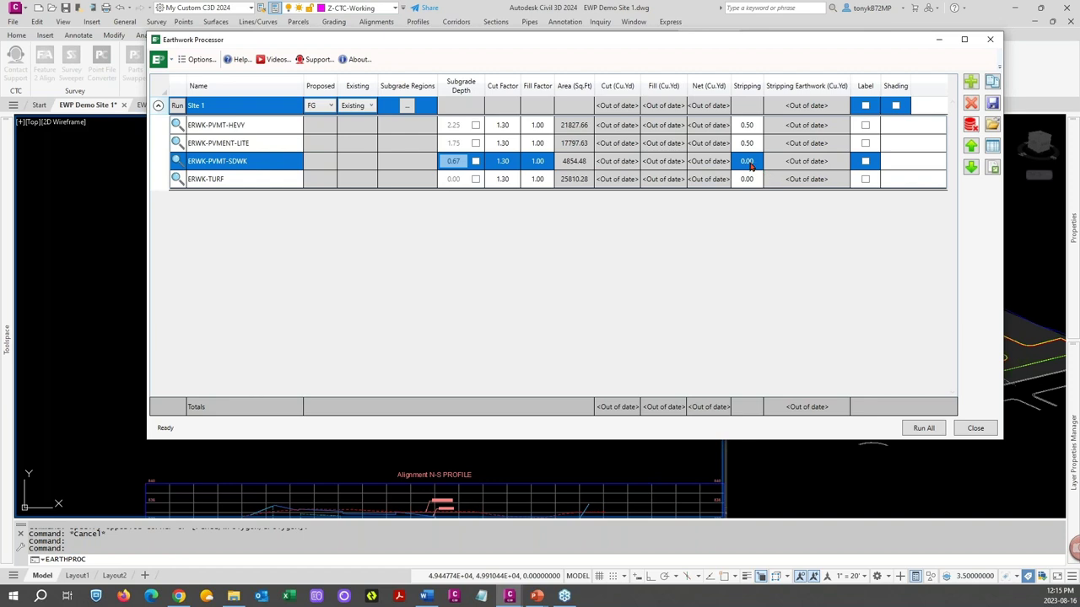
left_click(750, 165)
type(".5")
left_click(753, 180)
left_click(753, 181)
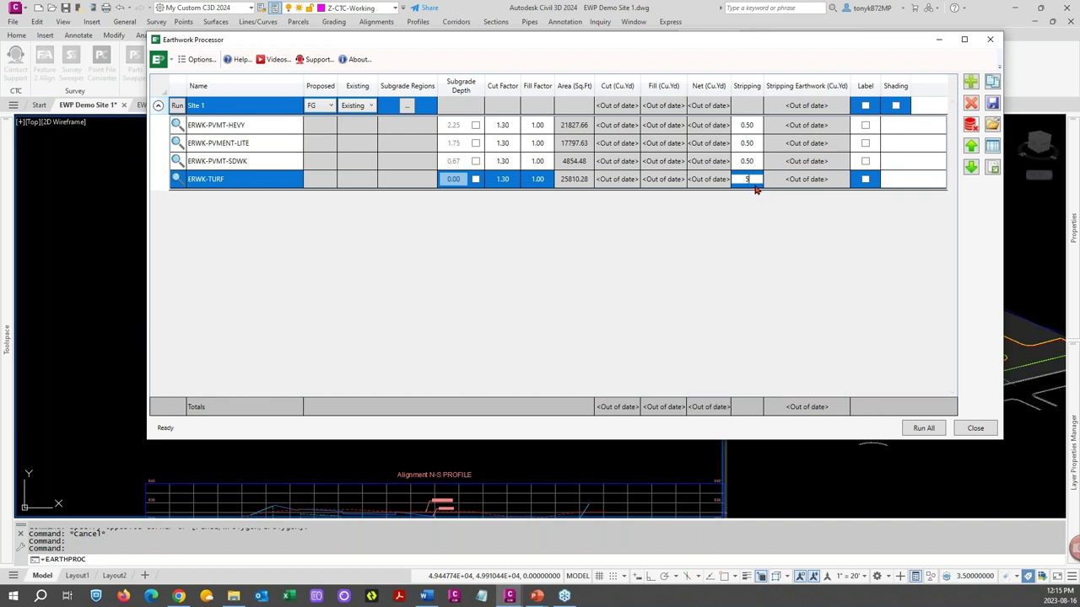
left_click_drag(750, 182, 733, 185)
Step: Recalculate Site 1's earthwork volumes with its label option turned on, and close the Earthwork Processor
left_click(236, 111)
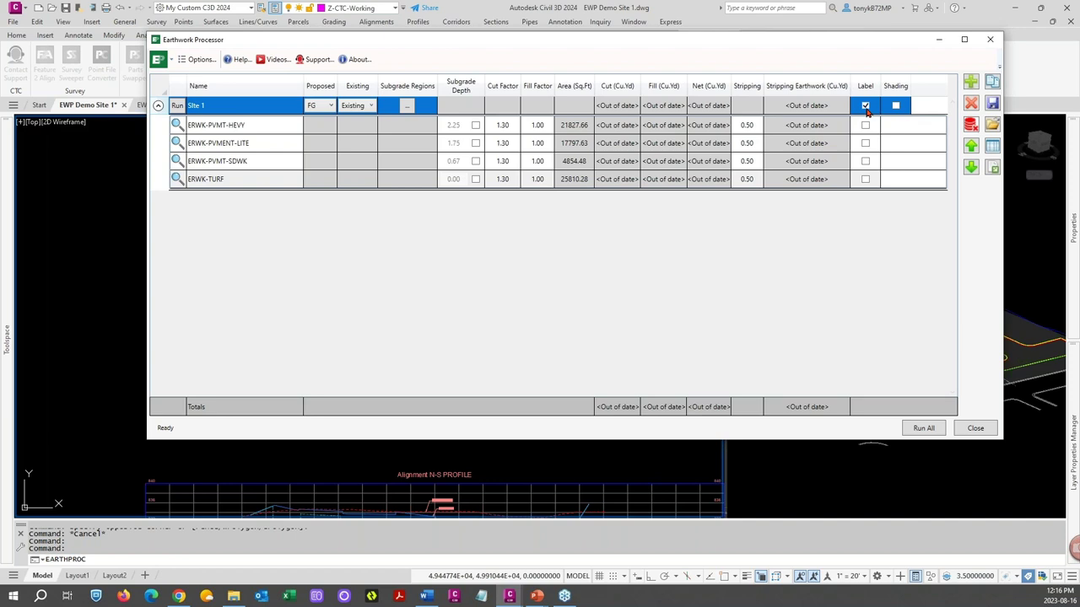
left_click_drag(739, 51, 742, 65)
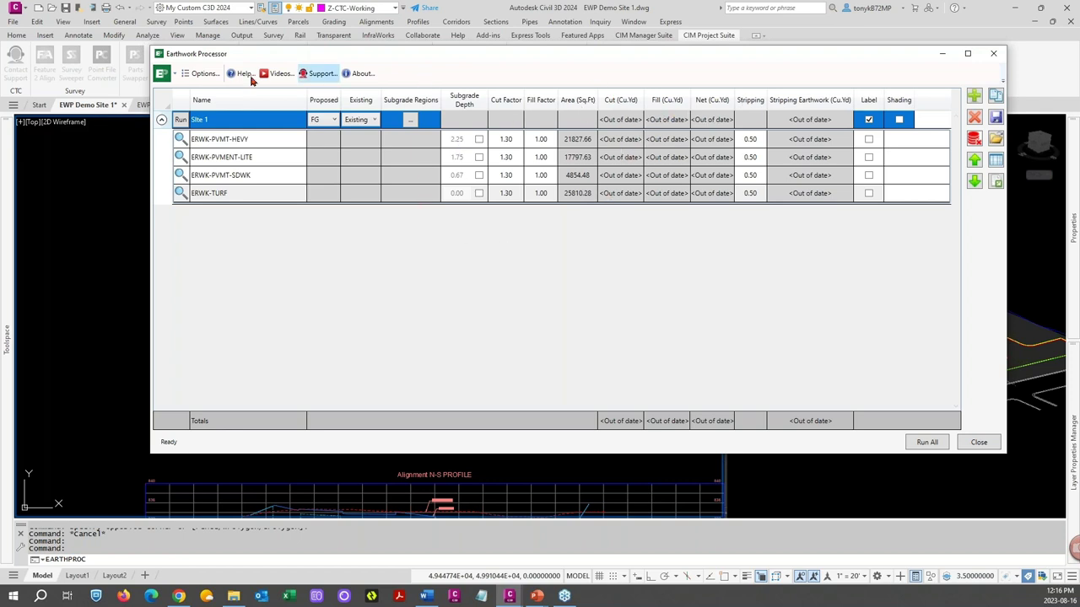
left_click(179, 120)
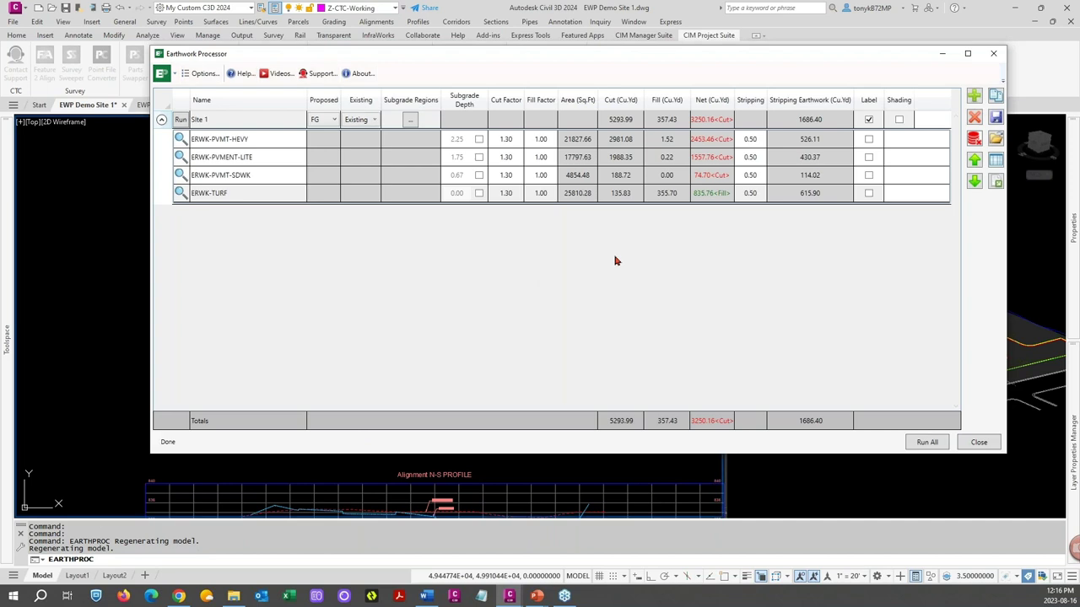
left_click(980, 444)
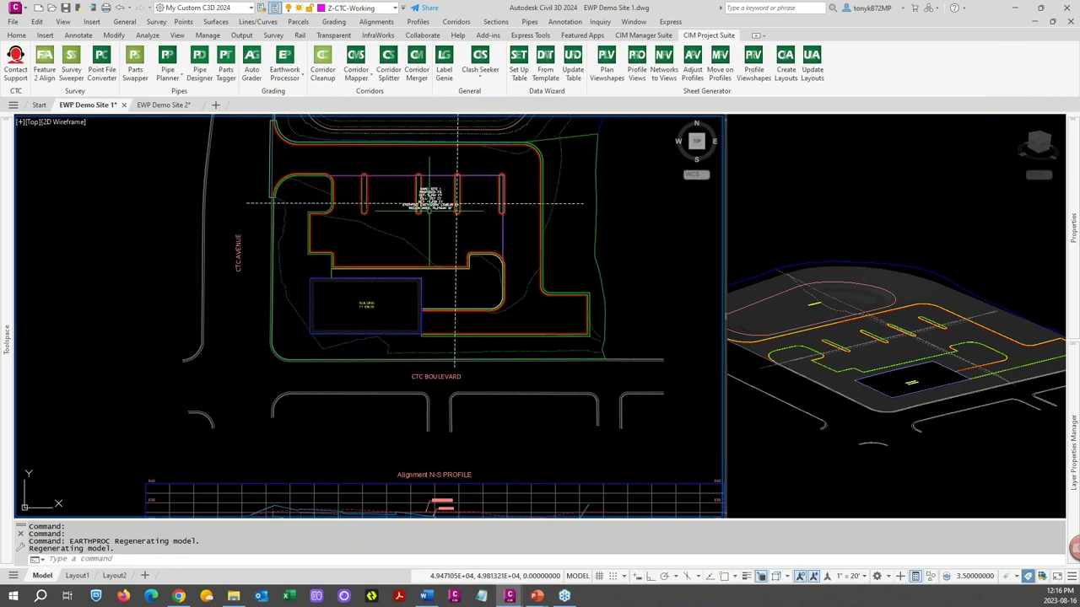
Step: Review the contents of the Site 1 earthwork label and its available layers and text styles, leaving the label as it is
scroll(436, 201, "up", 8)
left_click(417, 184)
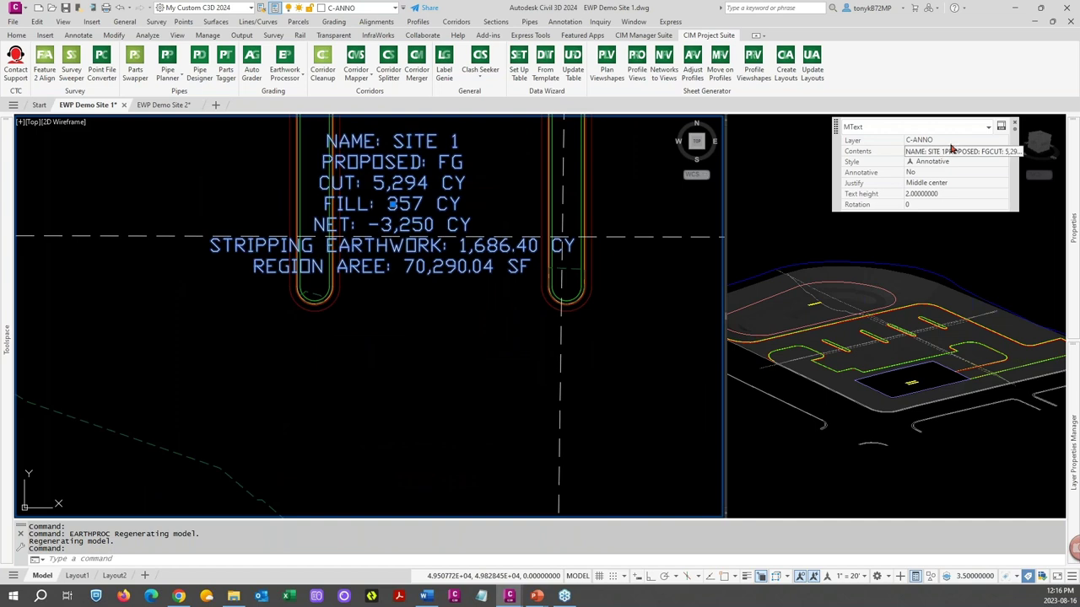
left_click(1003, 145)
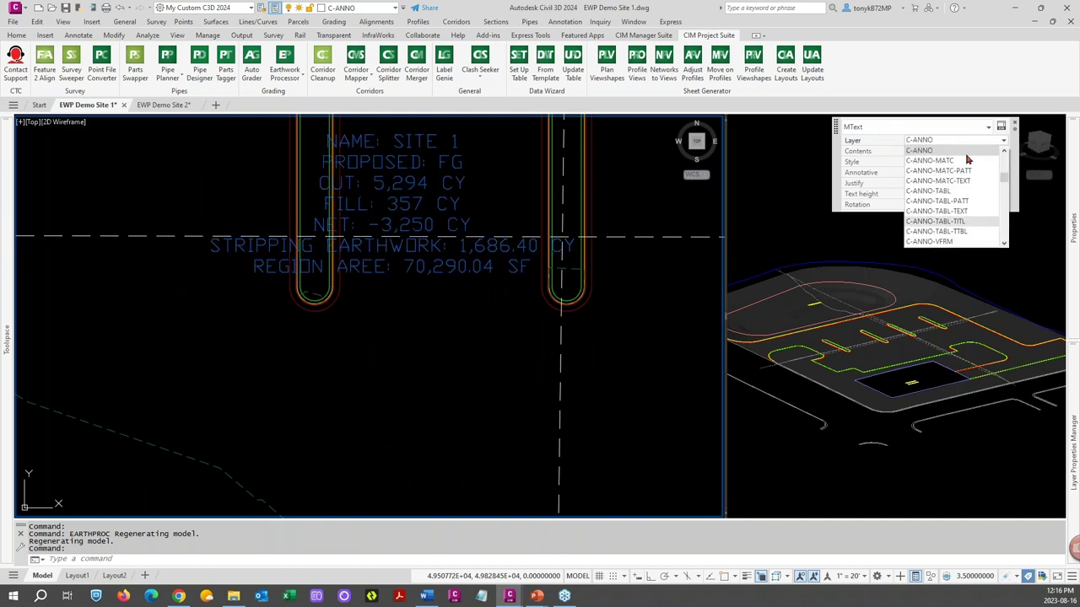
scroll(945, 211, "down", 2)
left_click(854, 243)
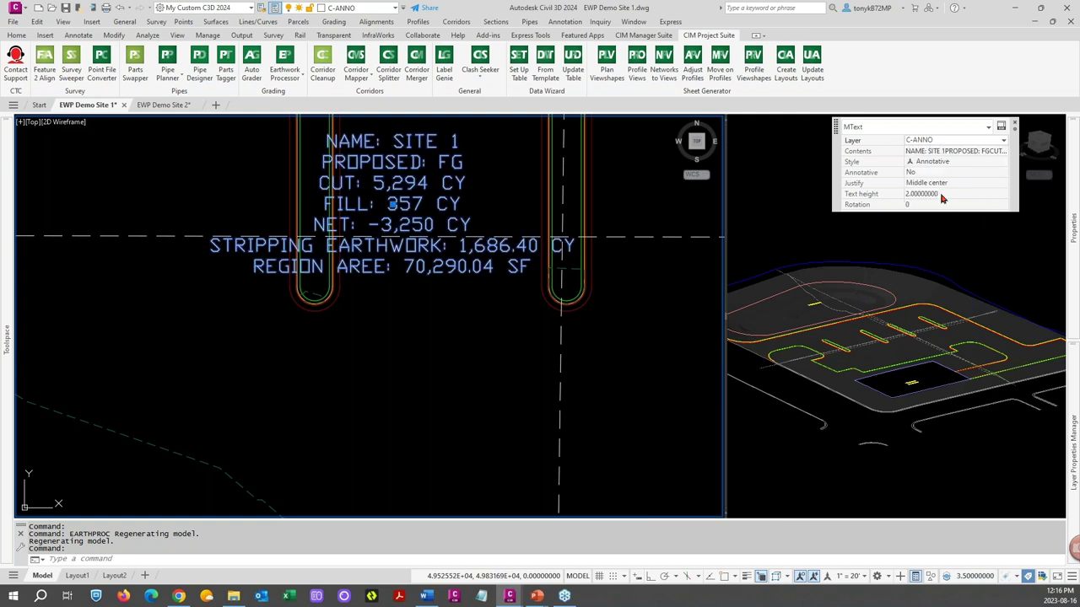
left_click(1004, 165)
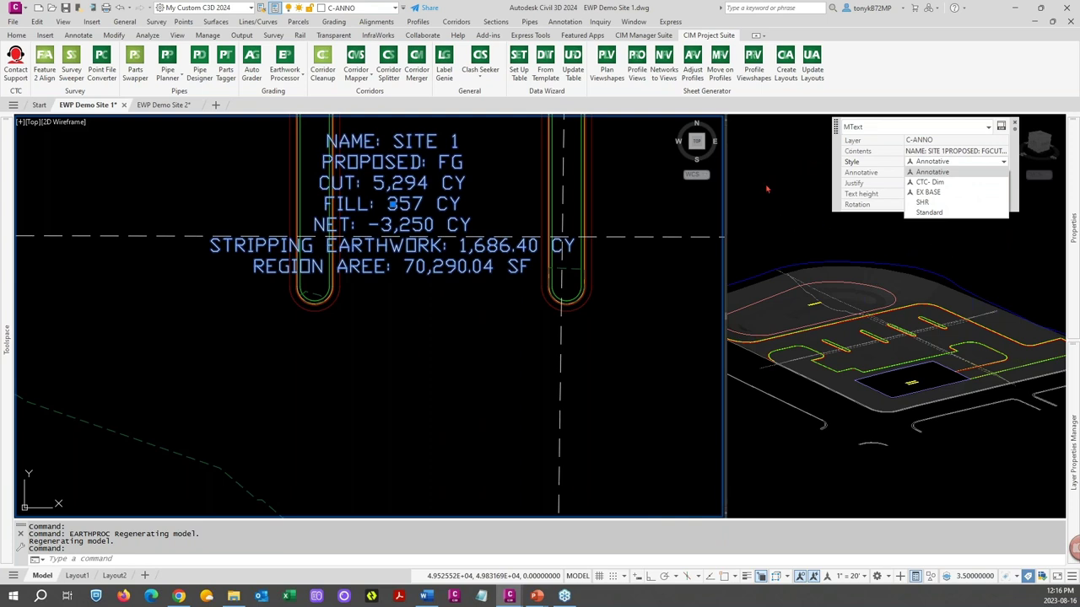
key("Escape")
key("Escape")
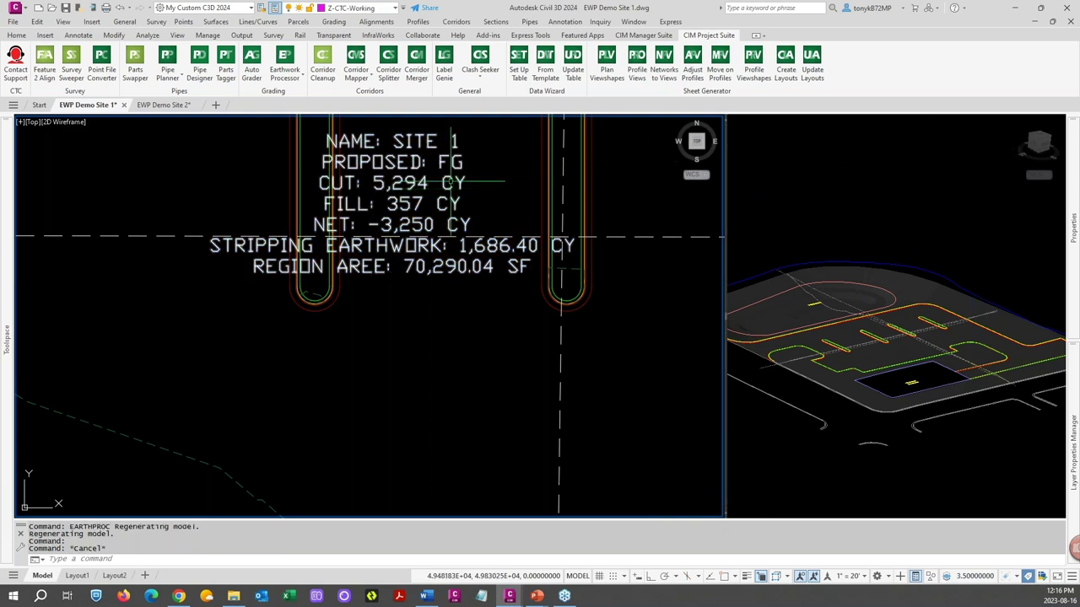
Step: Change the text style of the Site 1 earthwork label to CTC- Dim and clear the selection
left_click(455, 182)
left_click(438, 183)
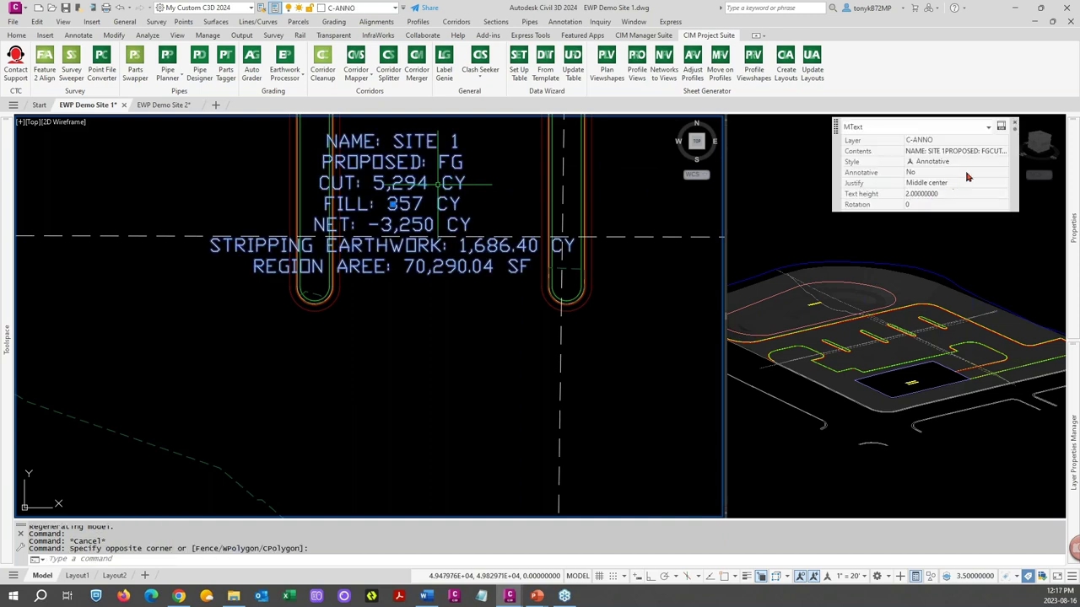
left_click(1001, 163)
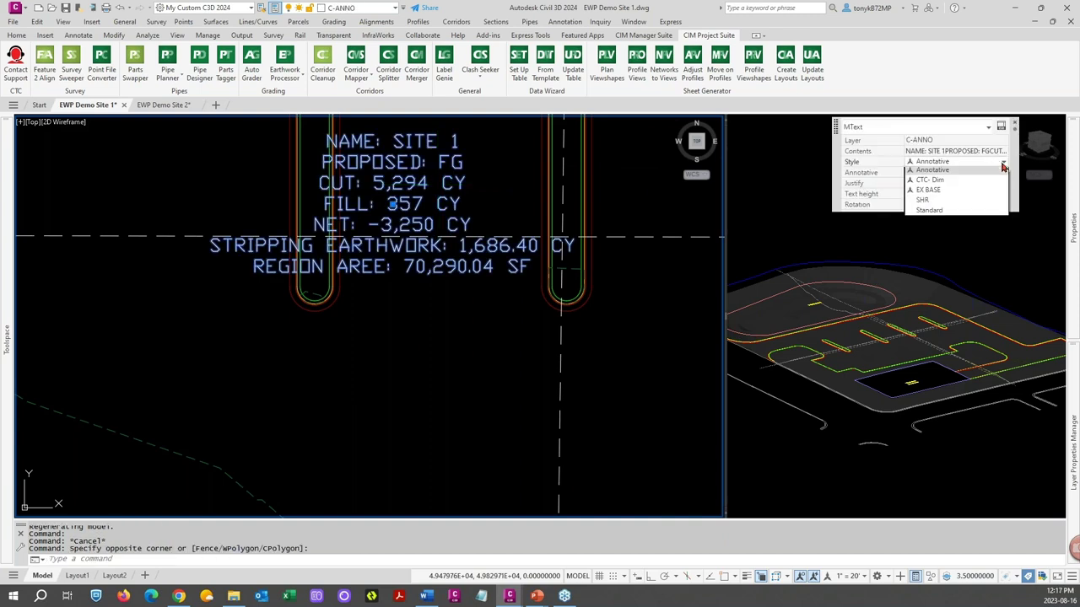
left_click(921, 186)
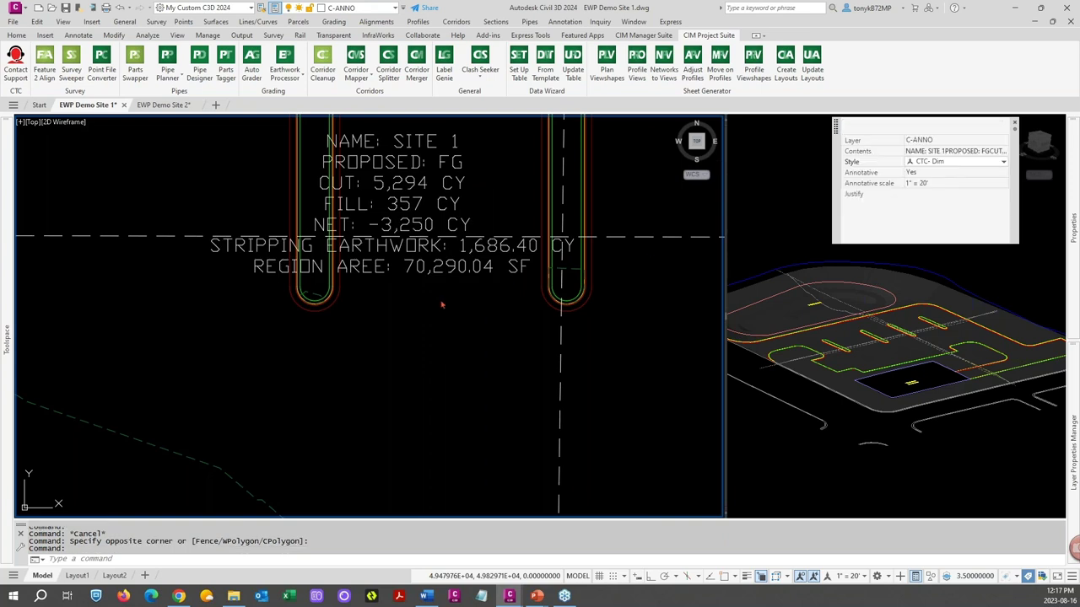
key("Escape")
Step: Move the Site 1 earthwork label into the open parking area between the islands and the building
scroll(404, 324, "down", 2)
scroll(404, 324, "down", 5)
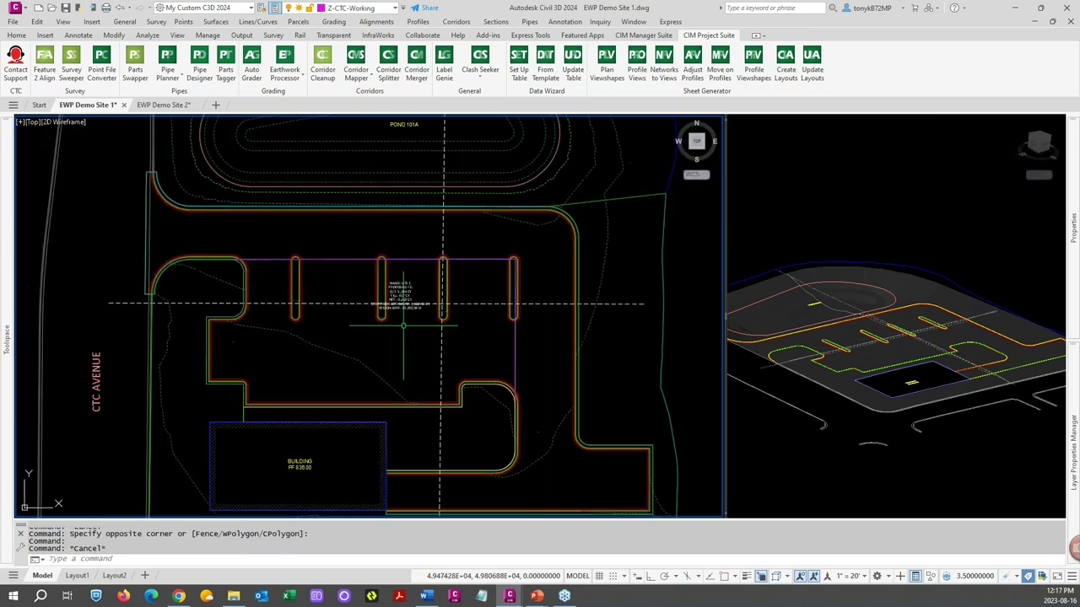
left_click(402, 291)
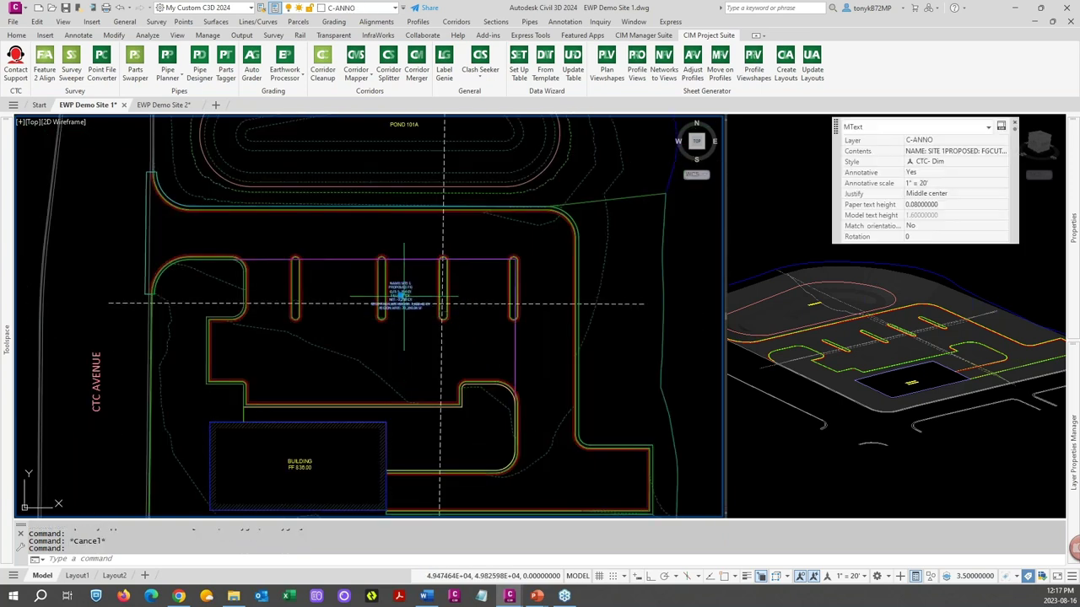
left_click(407, 288)
left_click(381, 341)
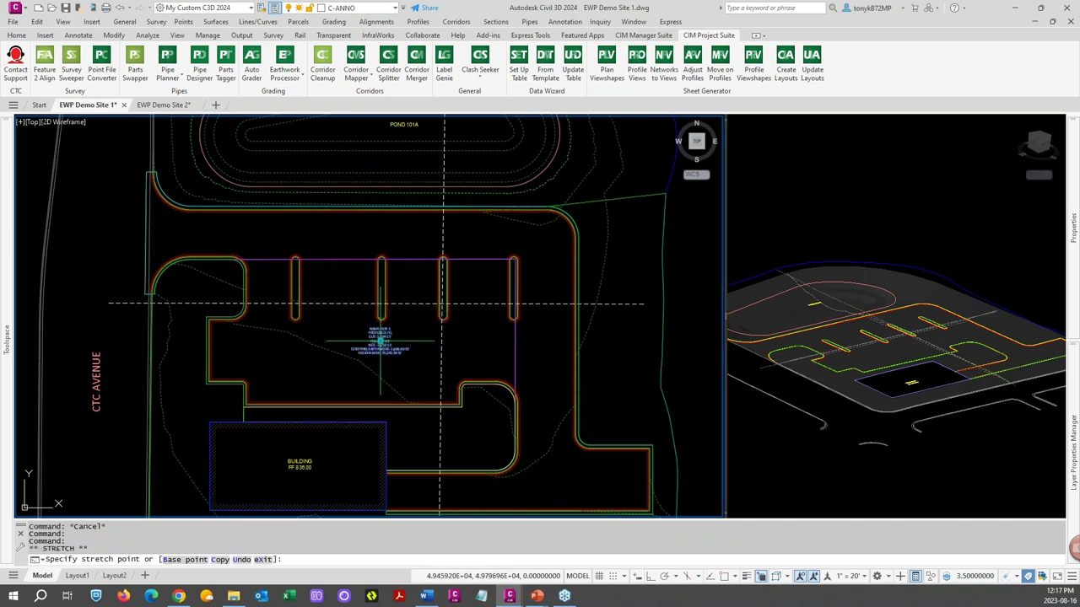
key("Escape")
Step: Inspect the Site 1 earthwork label at its new location in the site plan
scroll(377, 347, "up", 2)
scroll(482, 276, "down", 3)
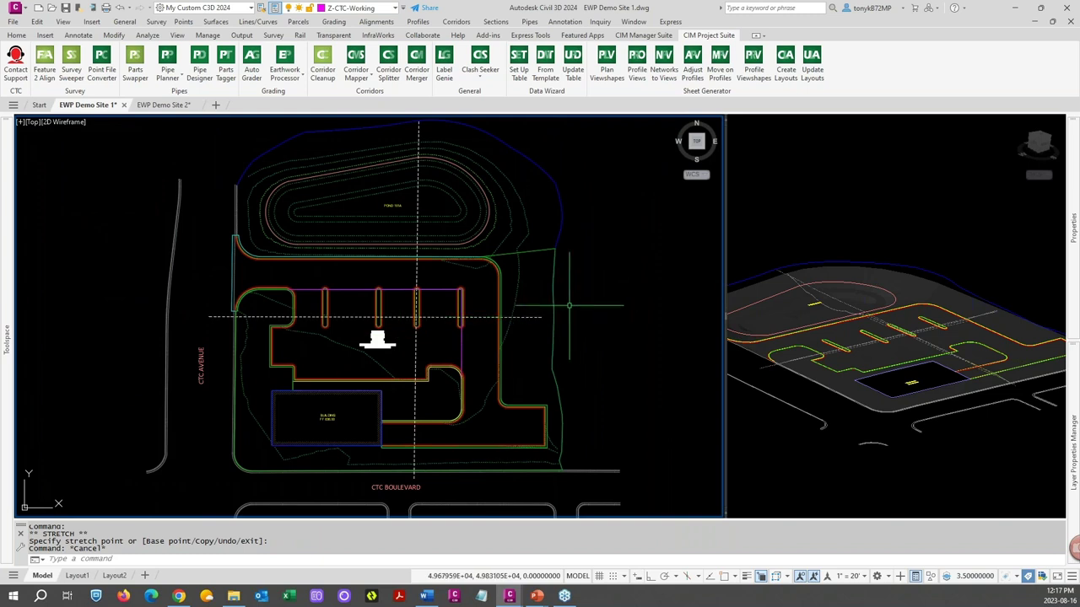
scroll(566, 315, "down", 4)
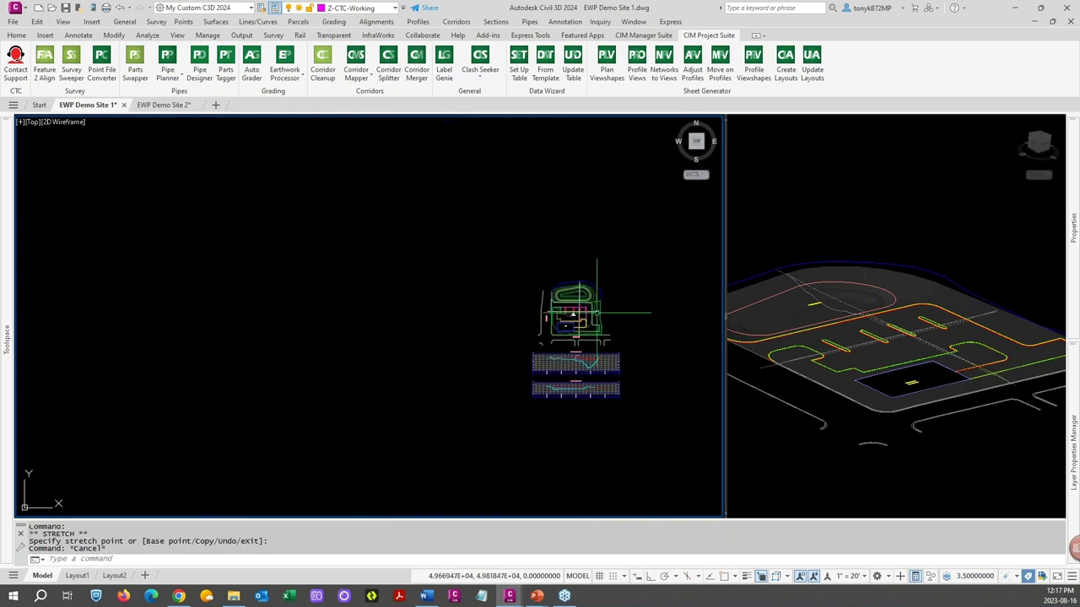
scroll(536, 321, "up", 3)
scroll(537, 322, "up", 6)
scroll(571, 299, "down", 5)
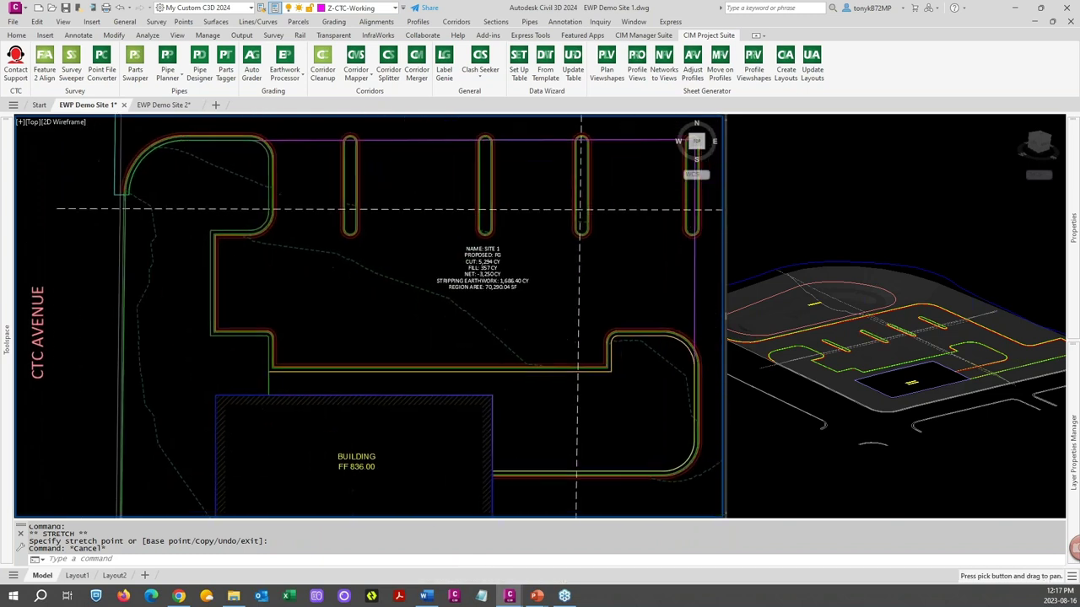
key("Escape")
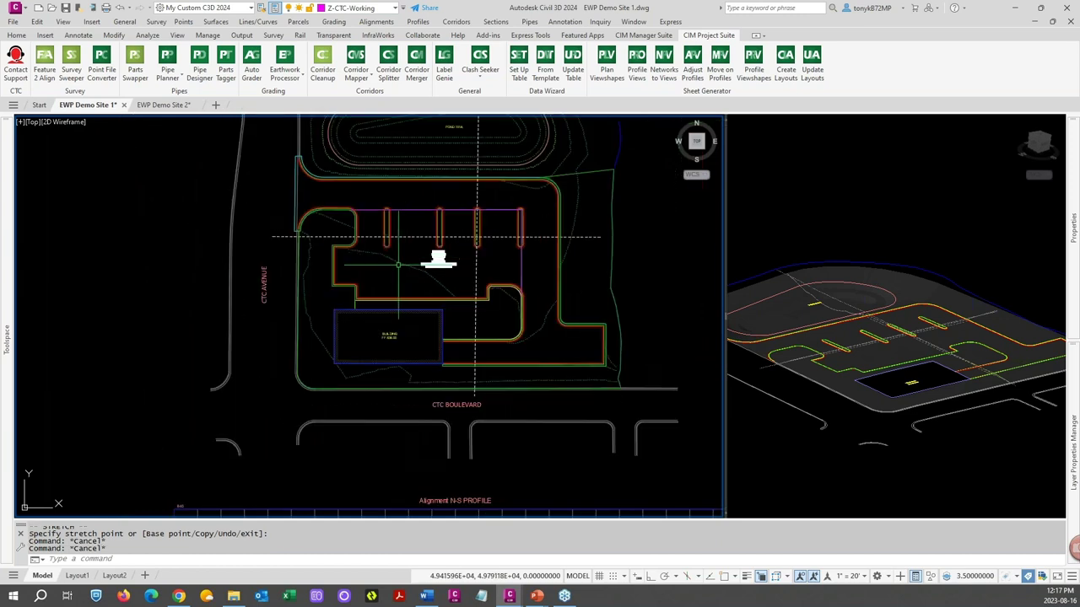
Step: Examine the subgrade line against the finished and existing grade in the Alignment N-S and E-W profile views
scroll(396, 268, "down", 4)
scroll(413, 377, "up", 8)
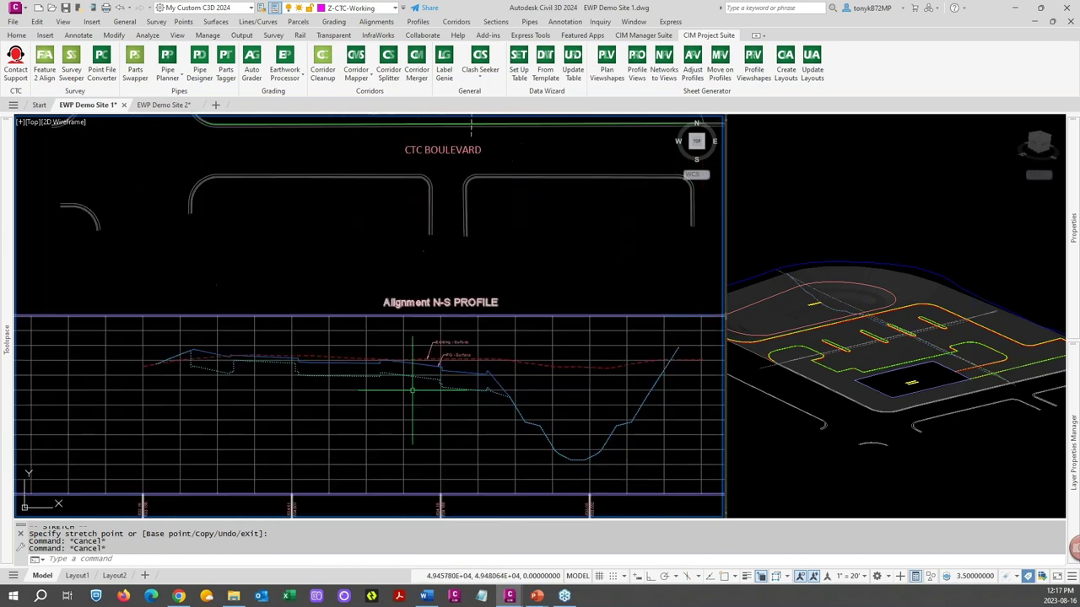
scroll(431, 354, "down", 4)
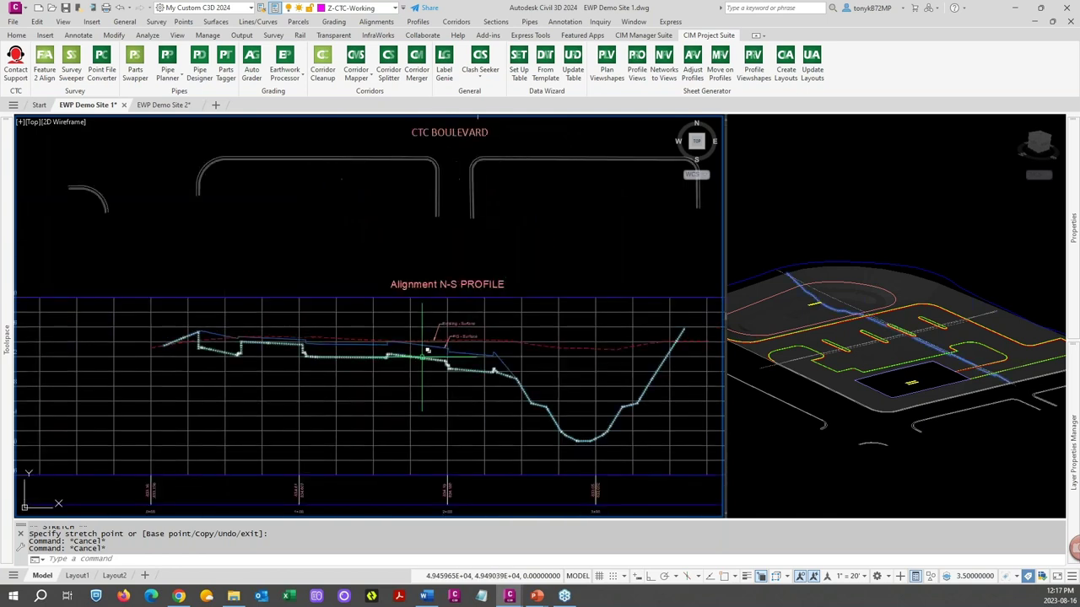
middle_click_drag(419, 380, 401, 403)
scroll(400, 403, "up", 6)
scroll(401, 402, "down", 6)
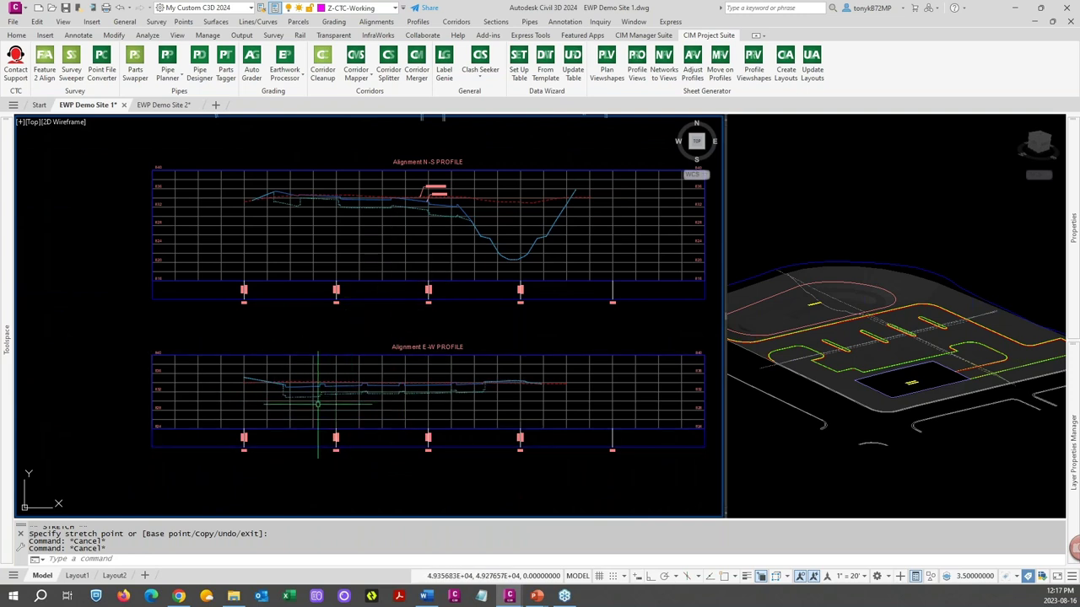
scroll(326, 377, "up", 3)
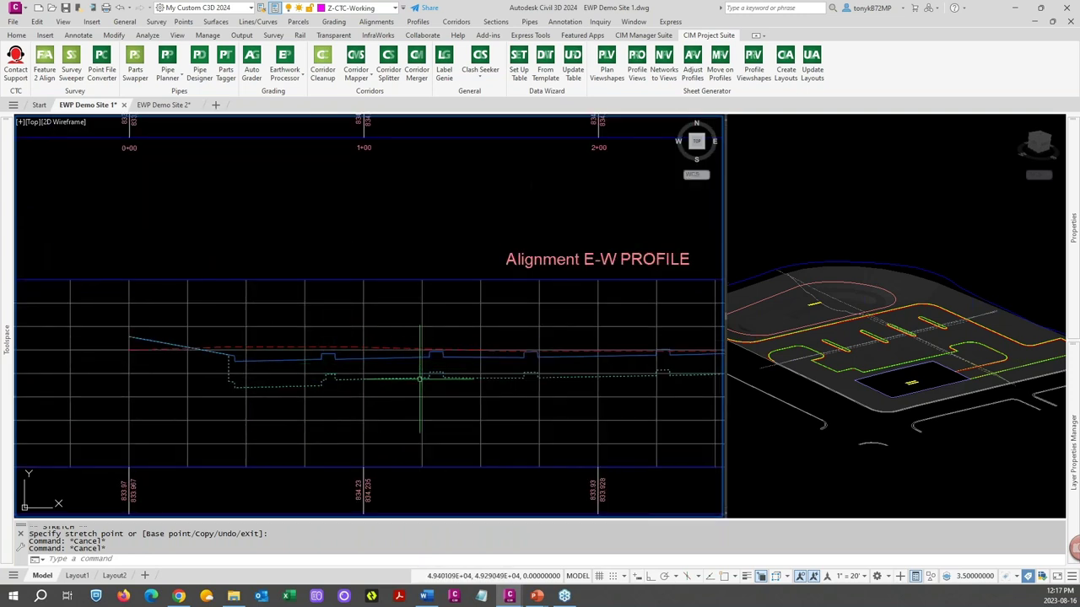
scroll(408, 360, "down", 2)
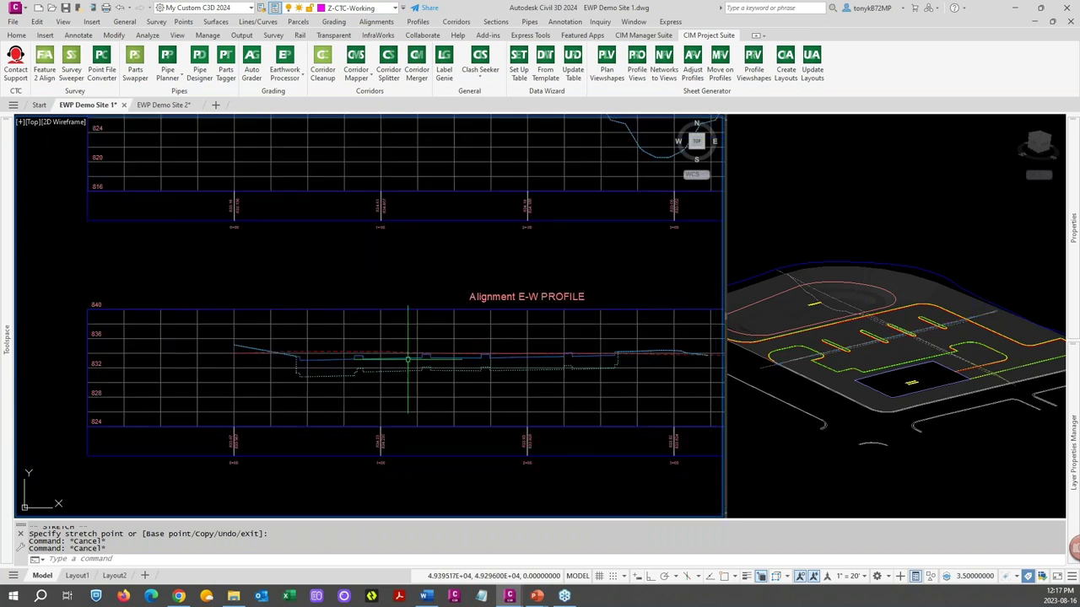
Step: Compare the subgrade line with the finished grade around the curb islands in the Alignment E-W profile view
scroll(409, 360, "down", 2)
middle_click_drag(422, 295, 386, 355)
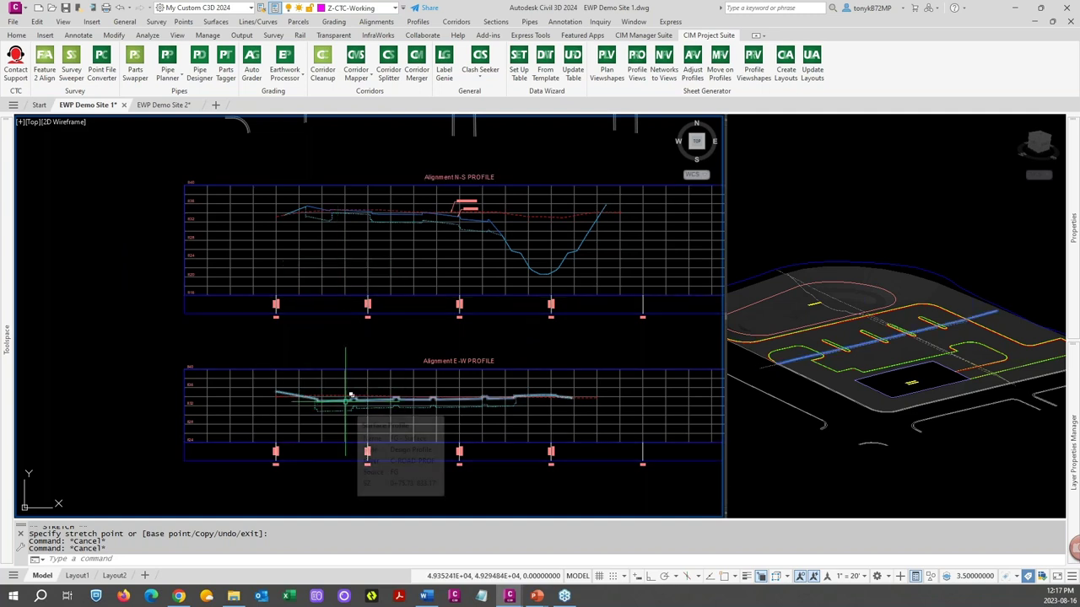
scroll(354, 388, "up", 5)
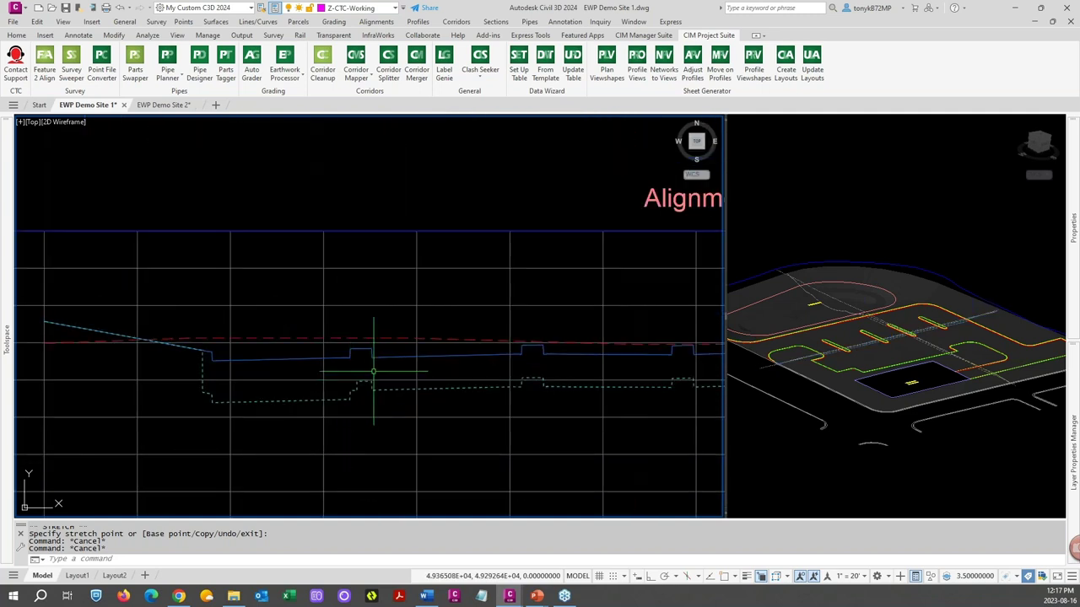
scroll(373, 370, "down", 4)
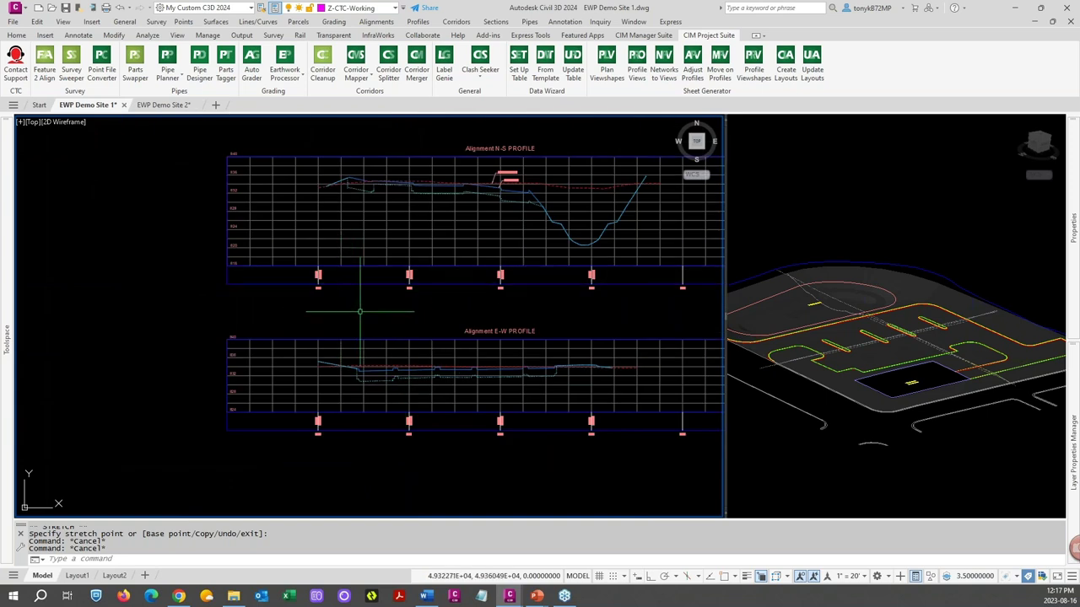
middle_click_drag(361, 312, 292, 332)
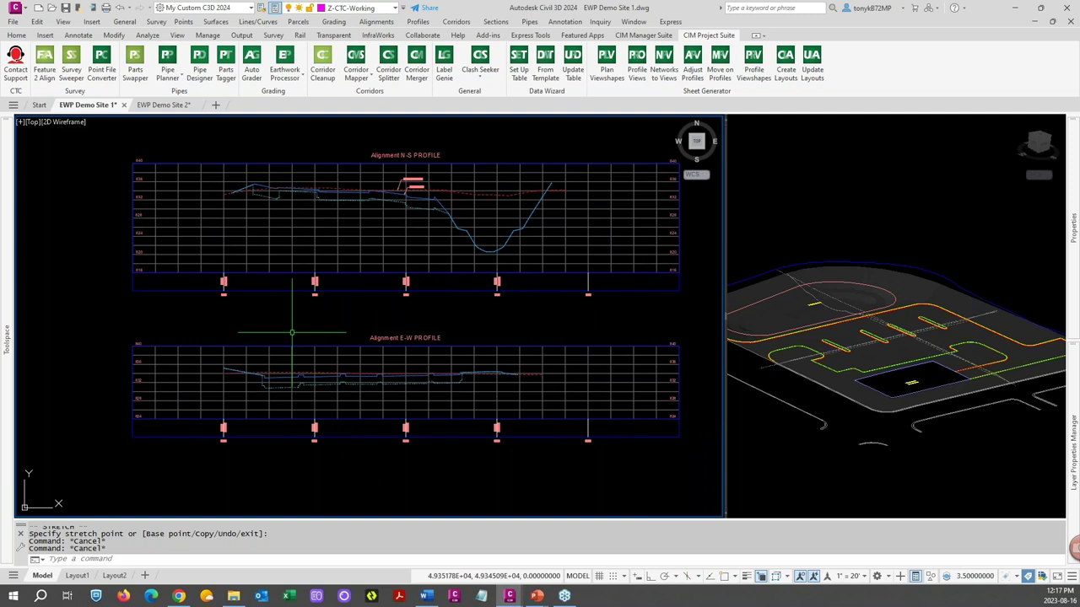
key("Escape")
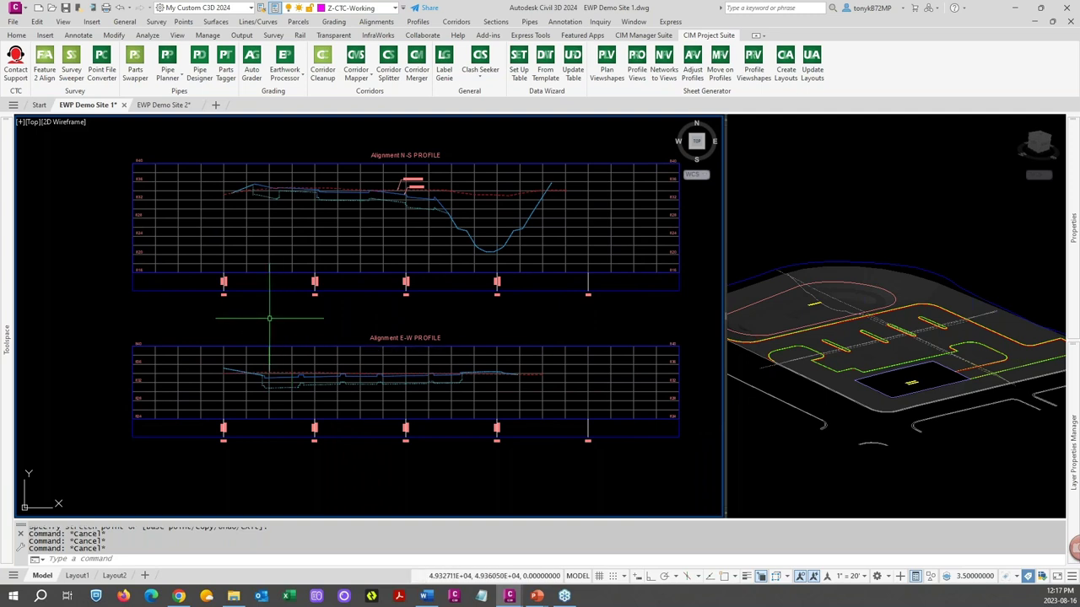
Step: List the individual breaklines of Breakline set1 in the definition of the Site 1 - STRIPPING surface
mouse_move(8, 230)
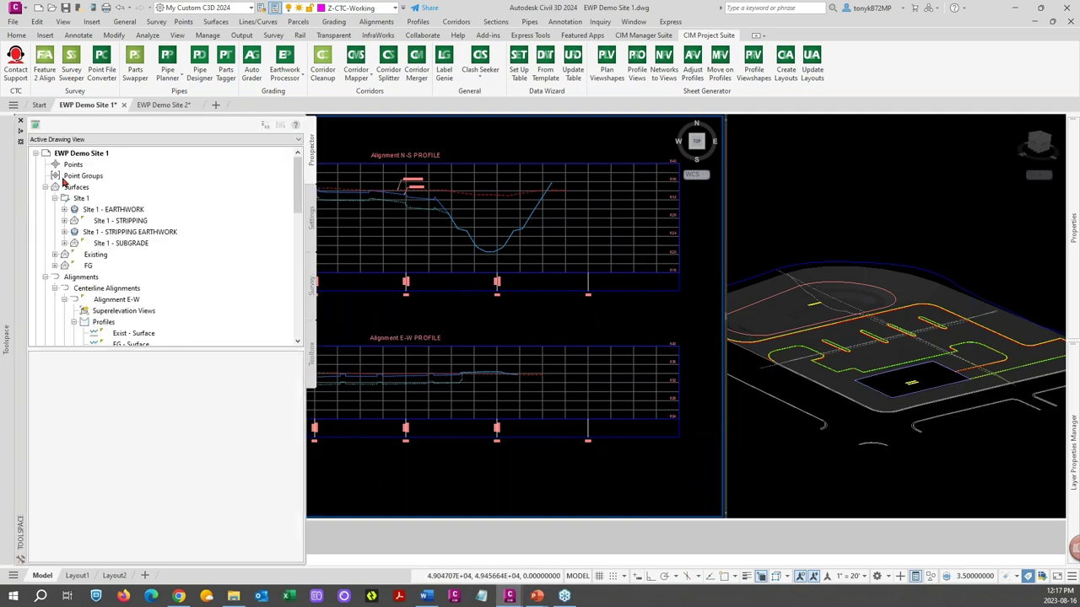
left_click(65, 221)
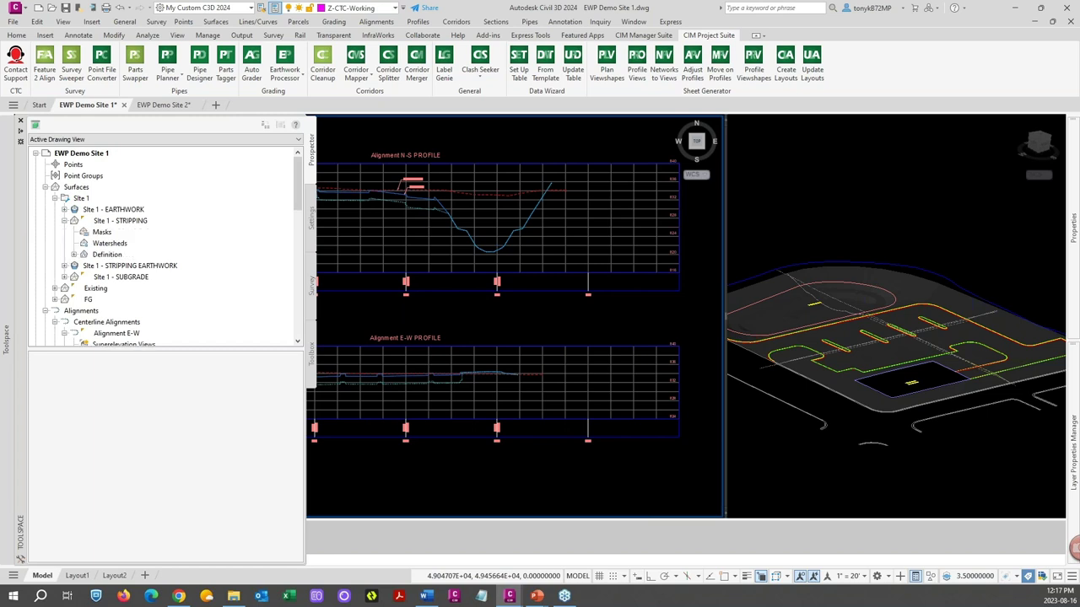
left_click(73, 255)
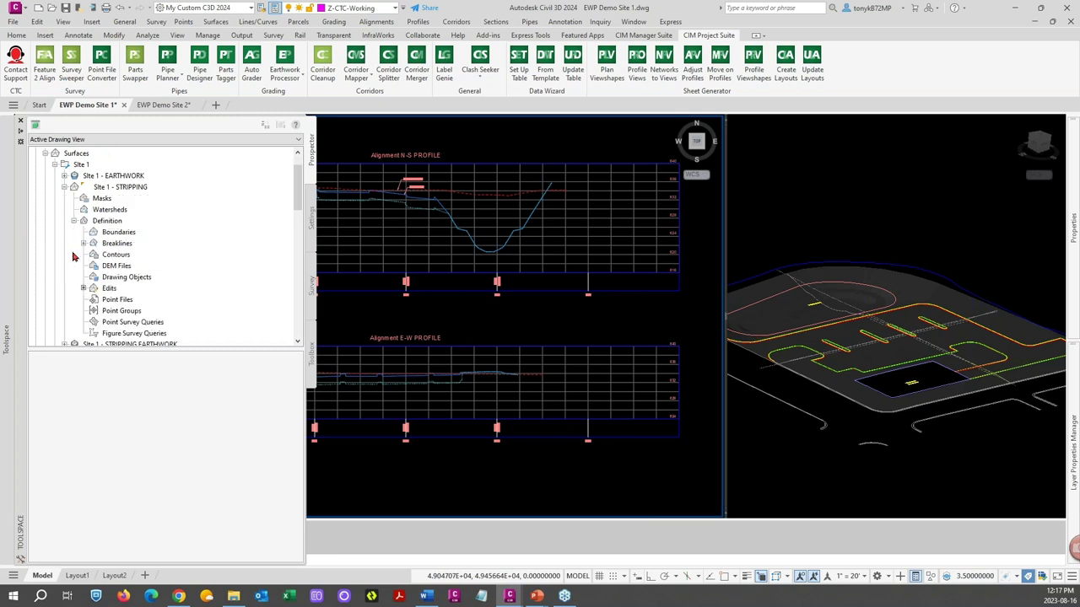
left_click(84, 244)
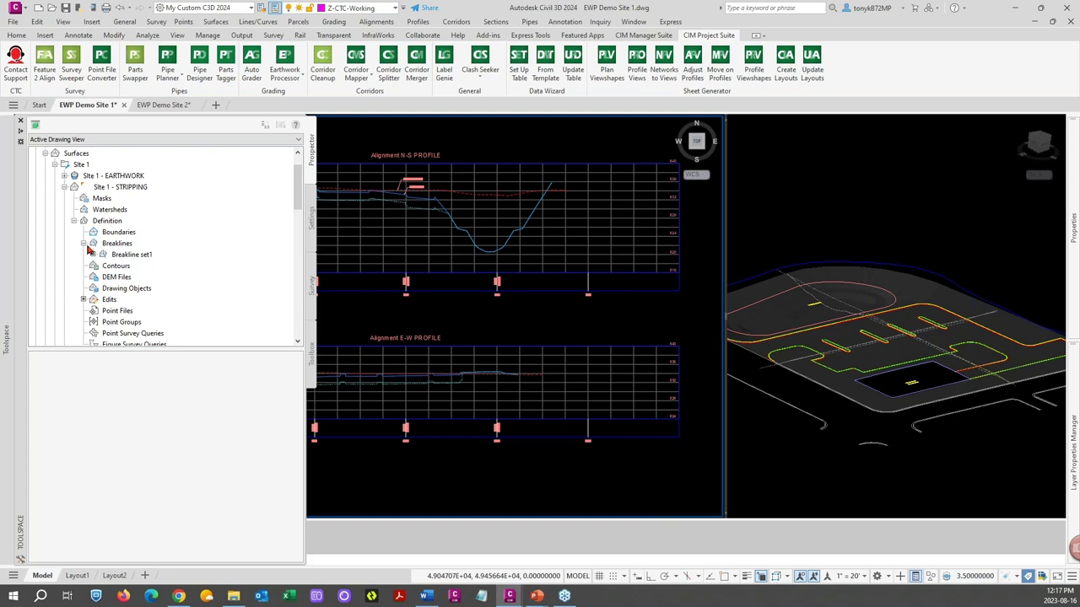
left_click(131, 254)
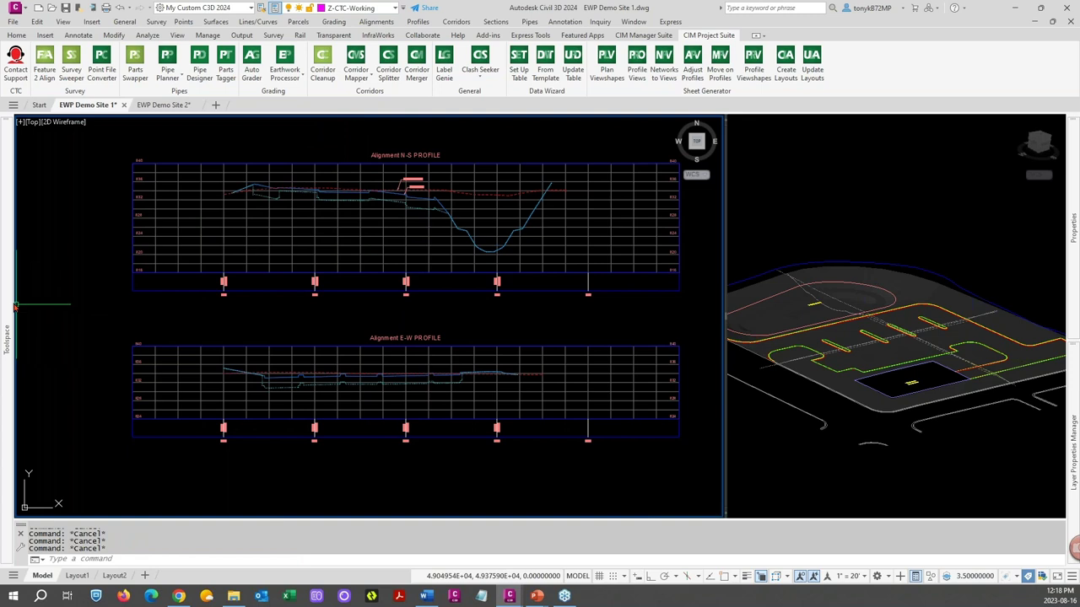
mouse_move(15, 307)
left_click(131, 253)
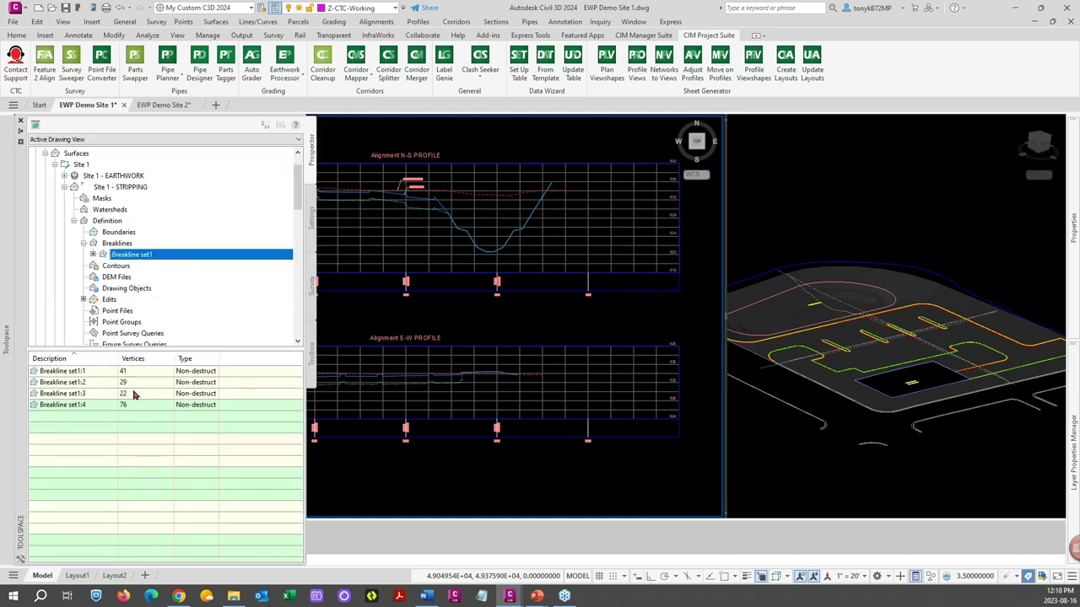
Step: Zoom the plan to the fourth breakline of the stripping surface's Breakline set1
right_click(83, 407)
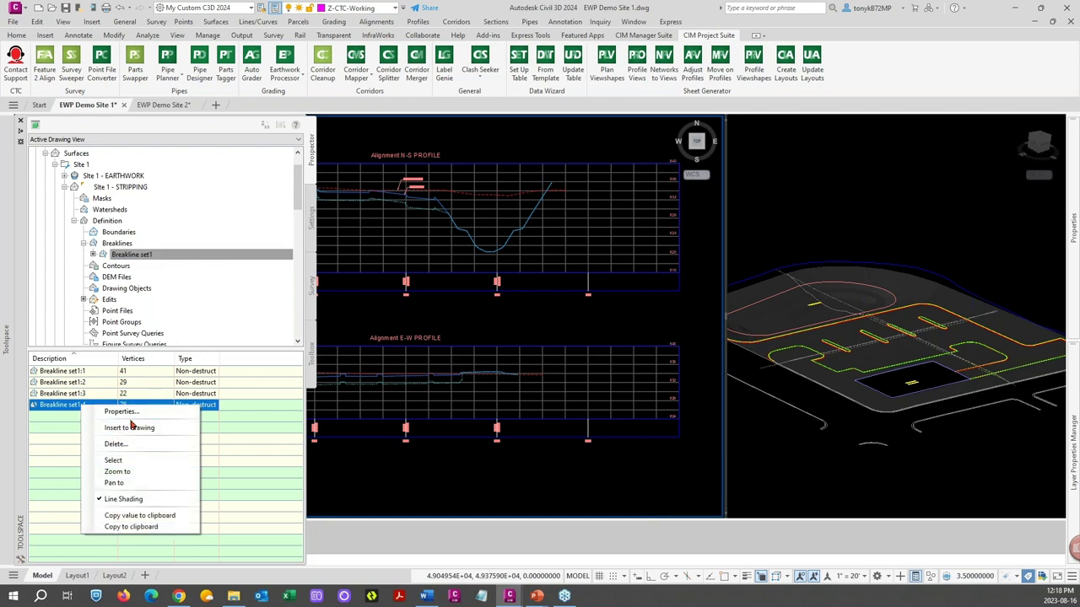
left_click(118, 471)
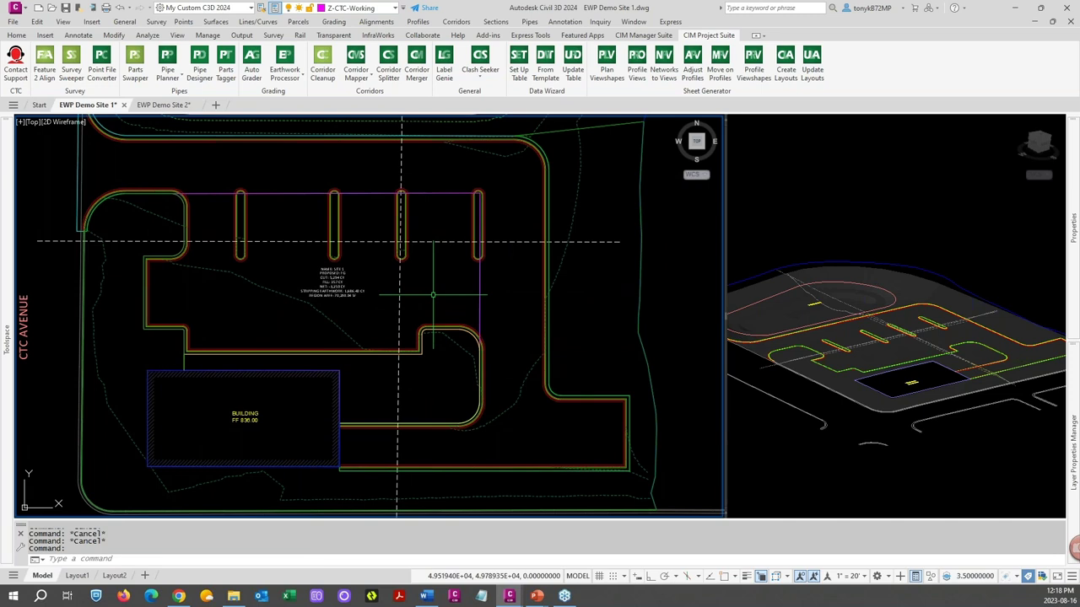
key("Escape")
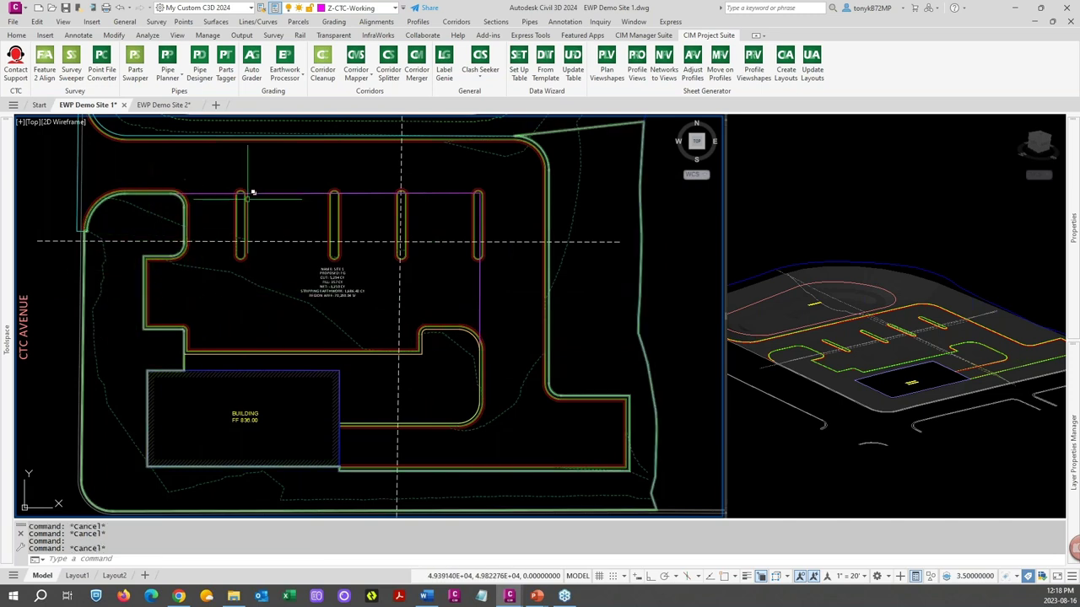
Step: Start a surface profile for Alignment N-S and add the Site 1 - STRIPPING surface to its profile list
scroll(325, 253, "down", 3)
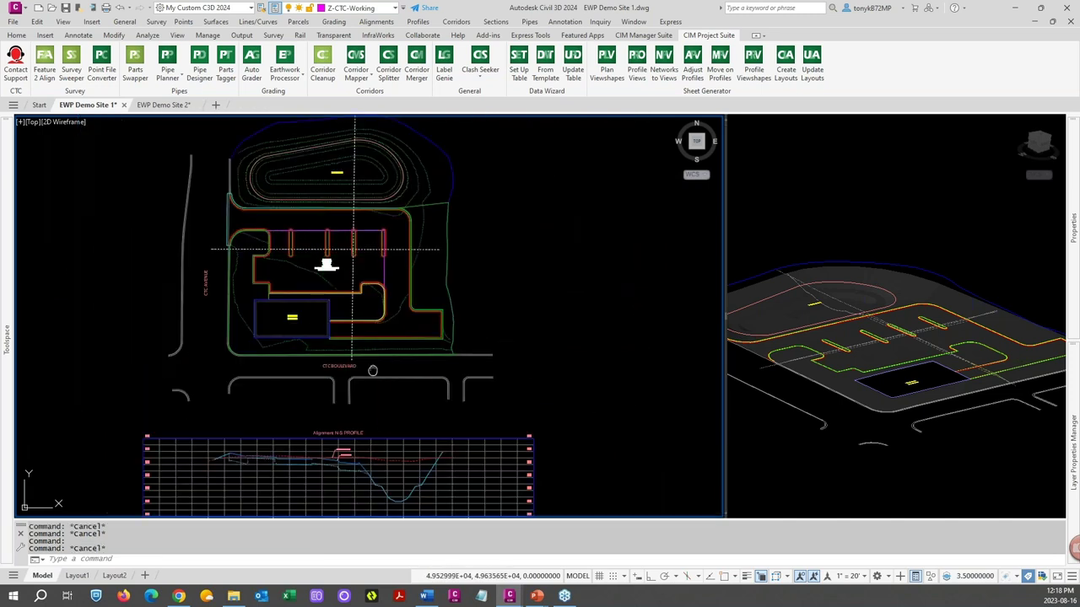
scroll(363, 355, "up", 2)
scroll(371, 286, "up", 3)
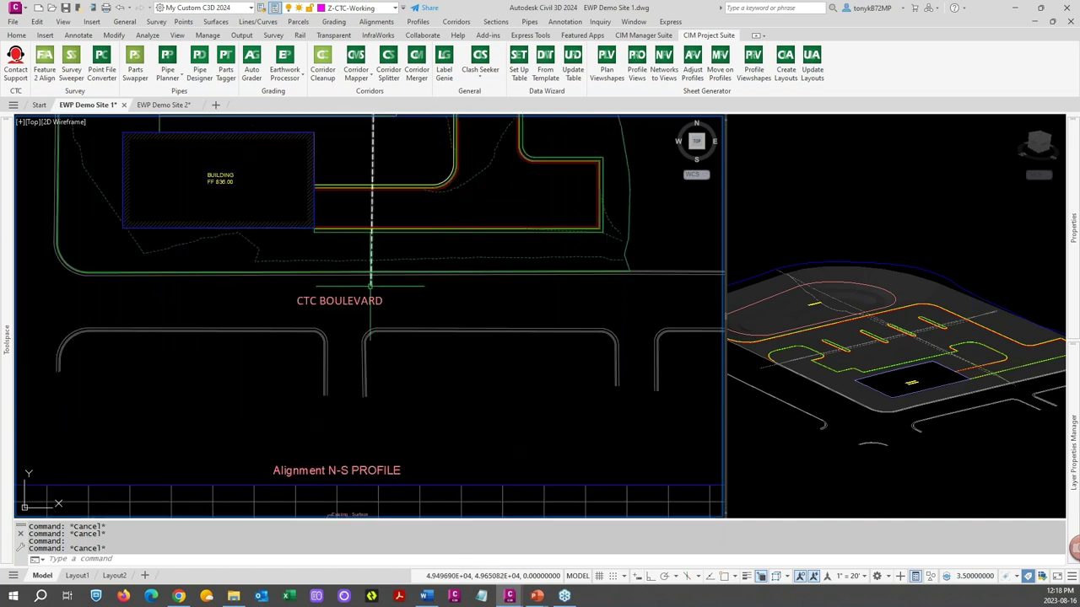
left_click(371, 285)
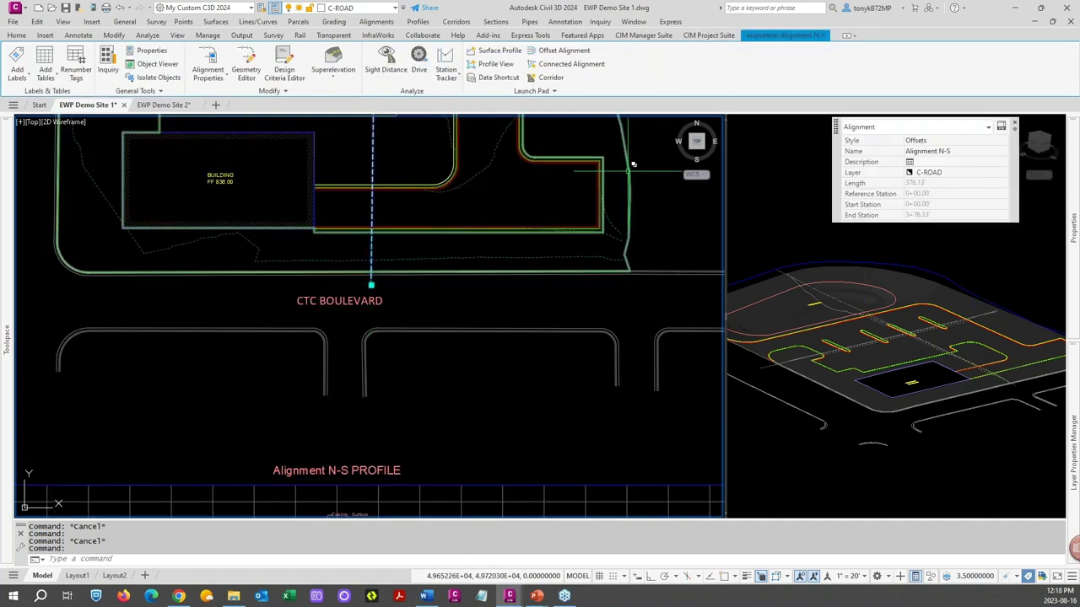
left_click(498, 52)
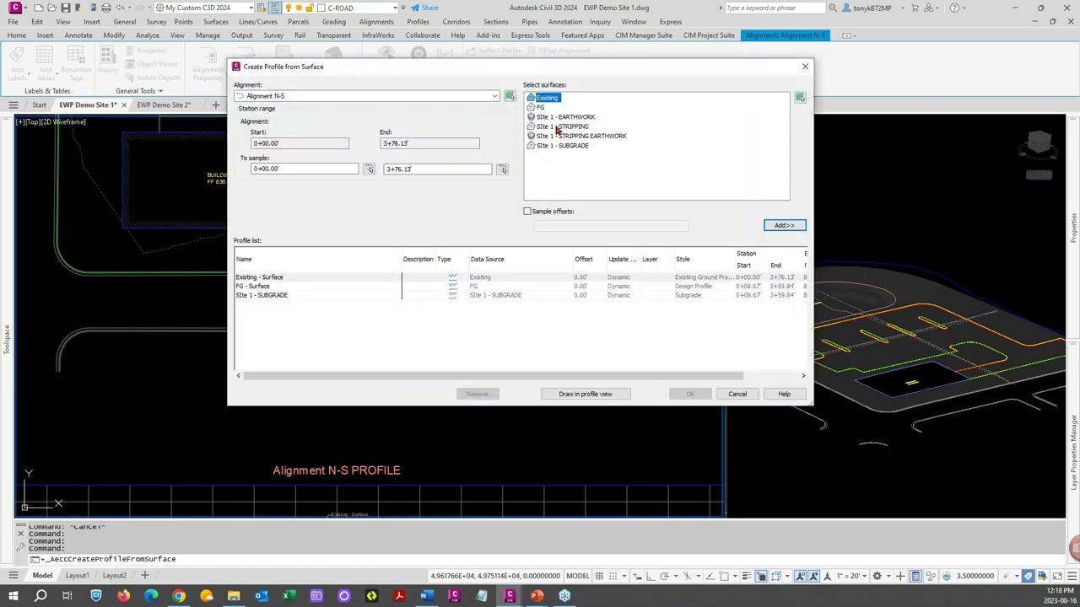
left_click(558, 126)
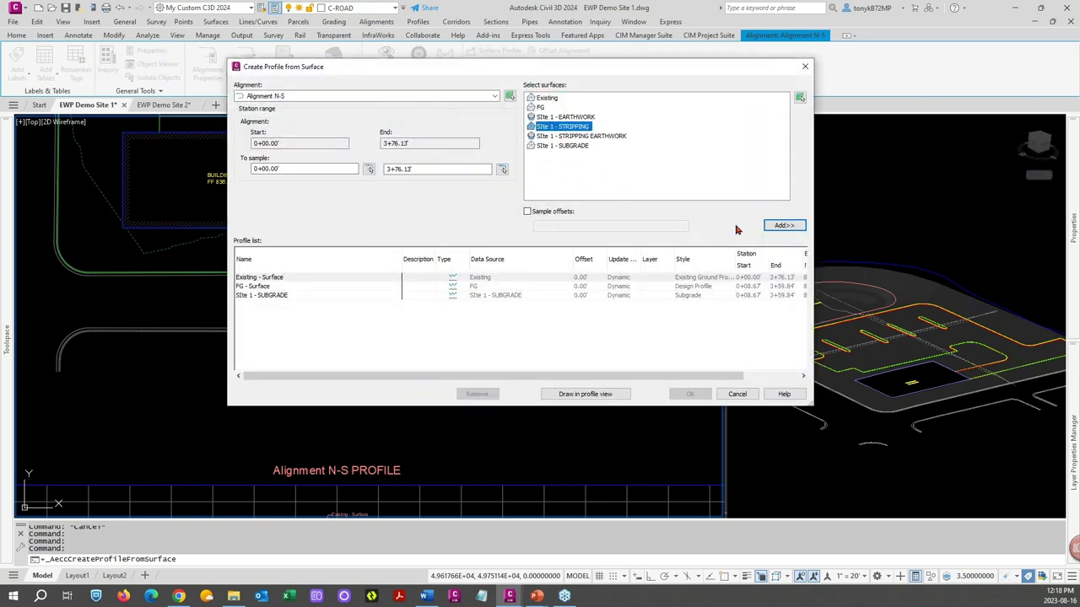
left_click(781, 226)
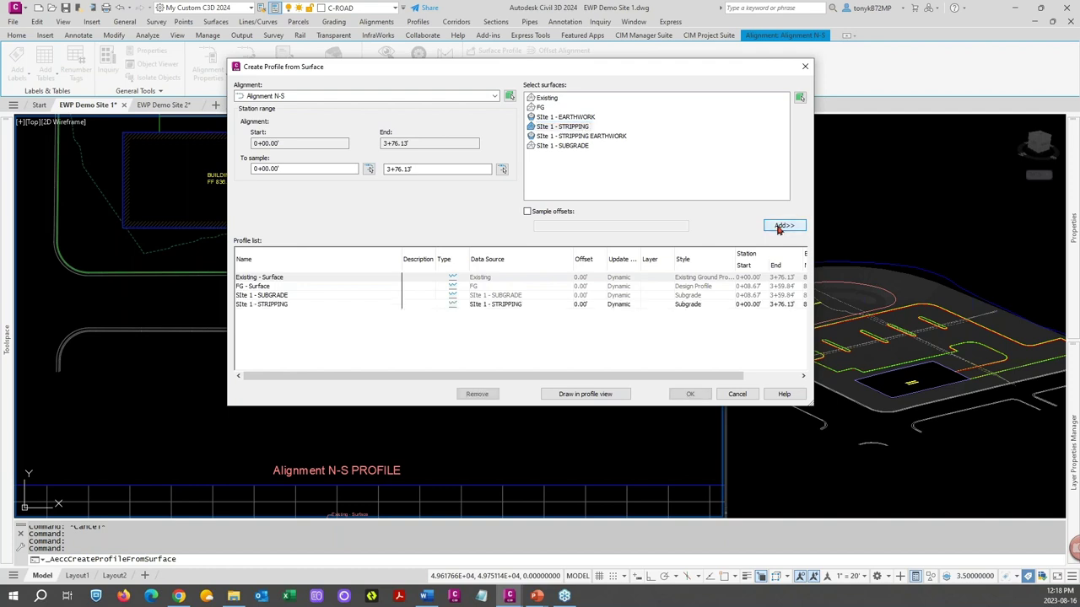
Step: Assign the Stripping profile style to the Site 1 - STRIPPING profile, create it, and clear the alignment selection
left_click(700, 306)
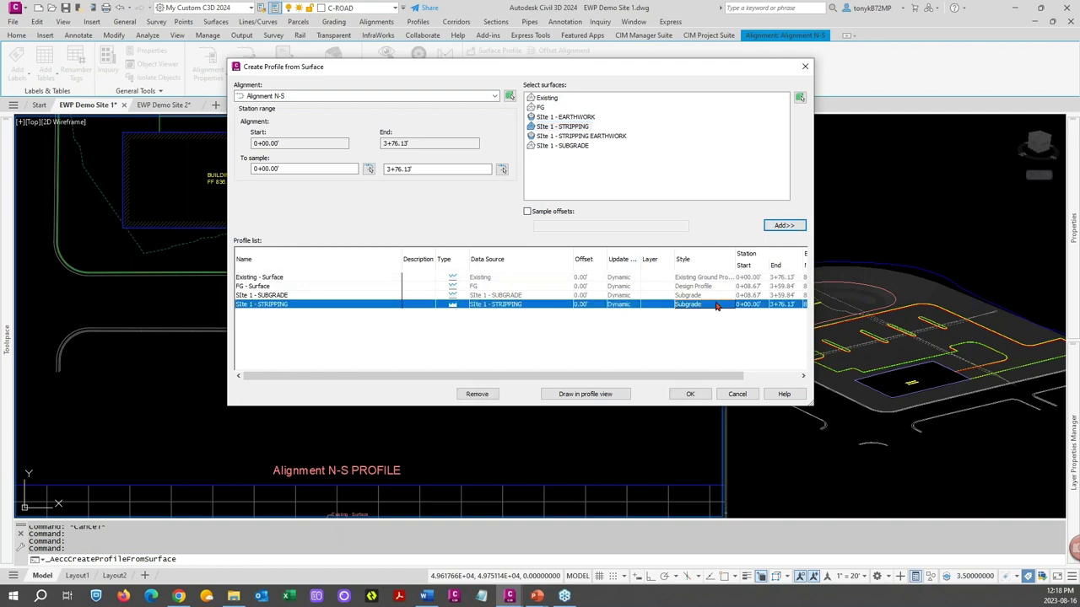
left_click(716, 307)
left_click(510, 155)
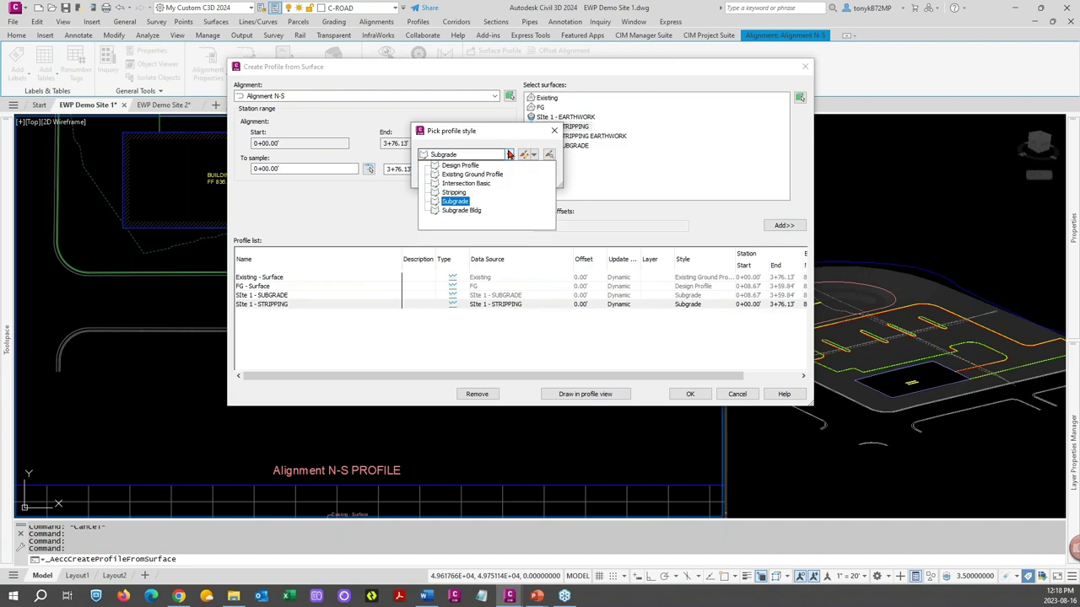
left_click(463, 197)
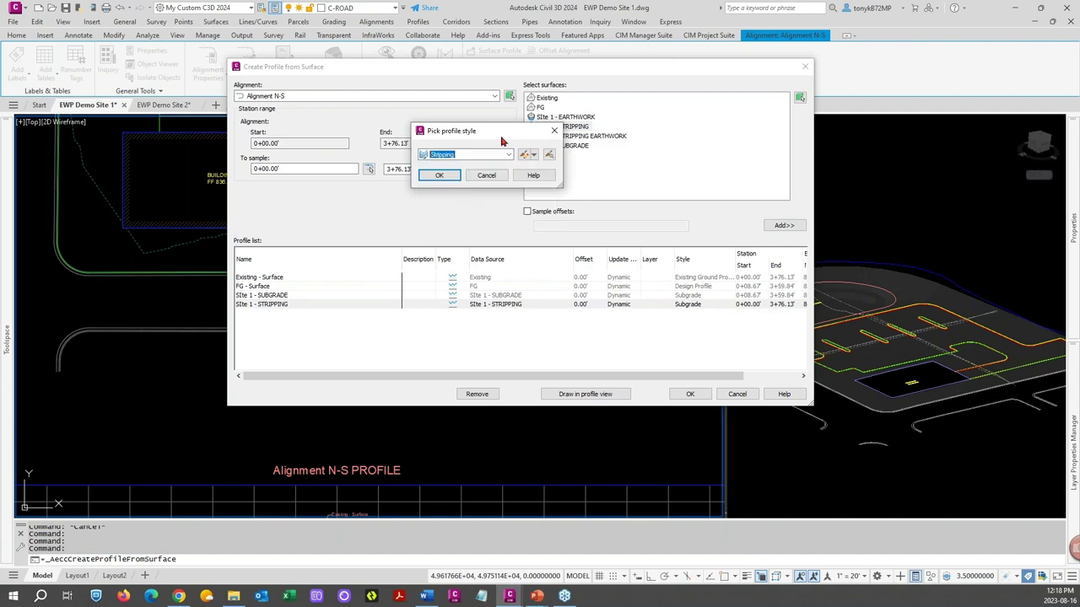
left_click(439, 175)
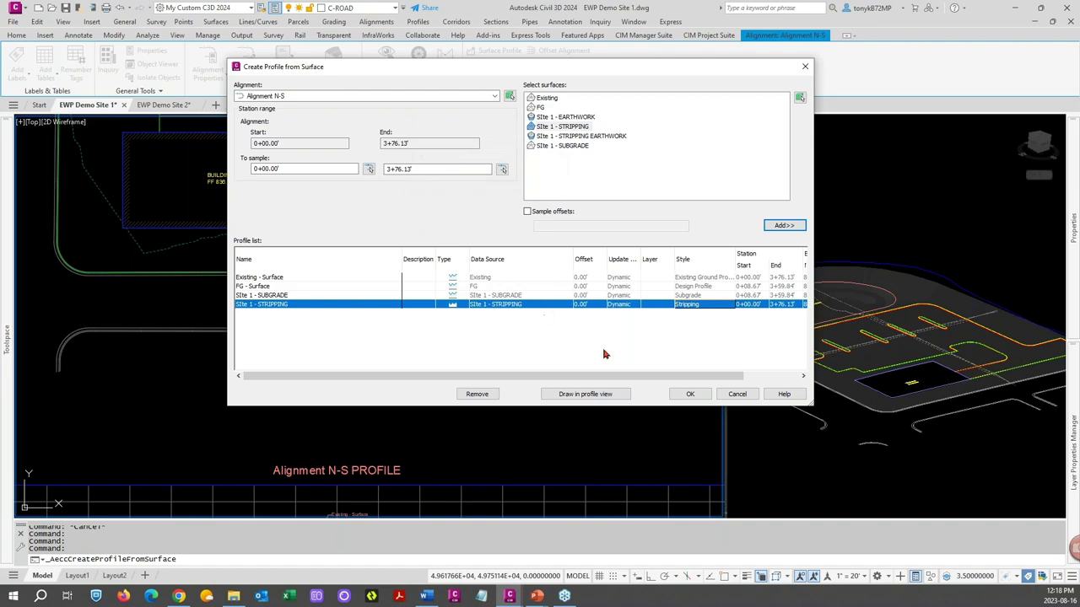
left_click(687, 396)
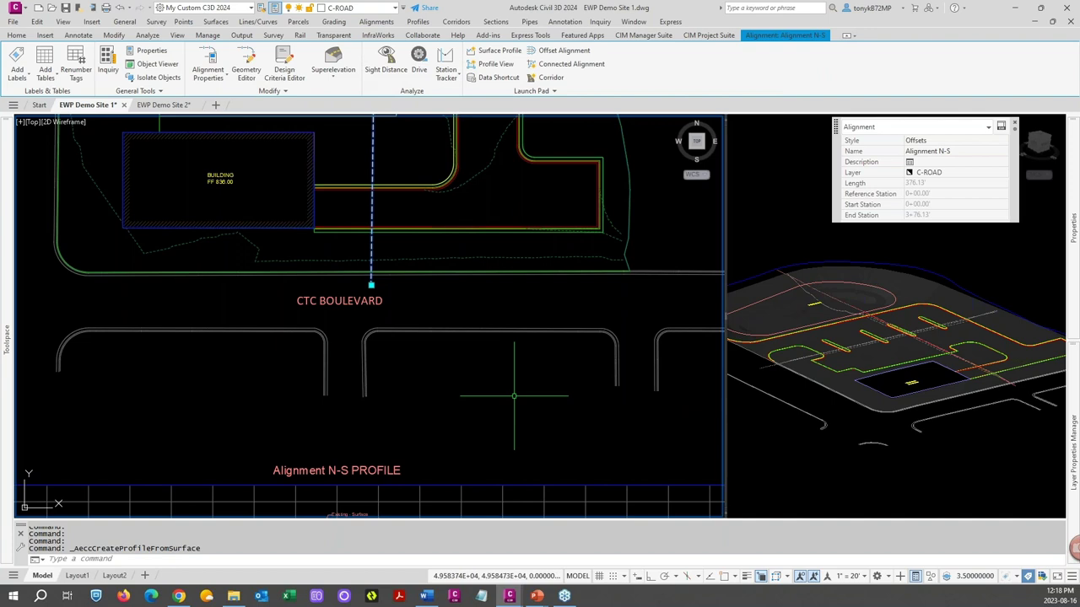
scroll(513, 396, "down", 4)
key("Escape")
Step: Inspect the stripping and subgrade profiles near the Existing and FG surface labels in the Alignment N-S profile view
scroll(430, 455, "up", 6)
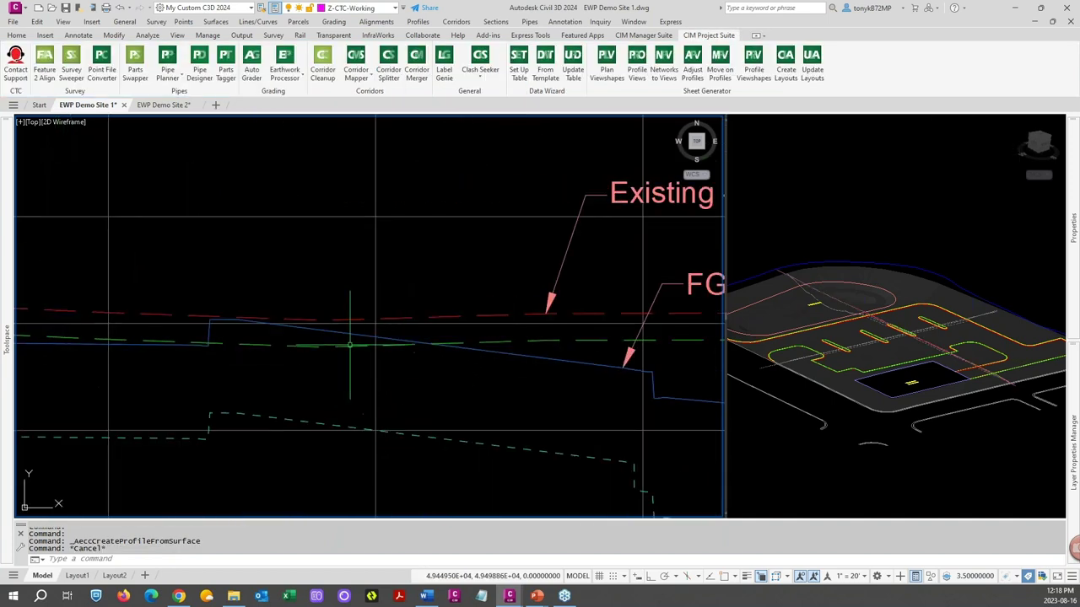
mouse_move(349, 344)
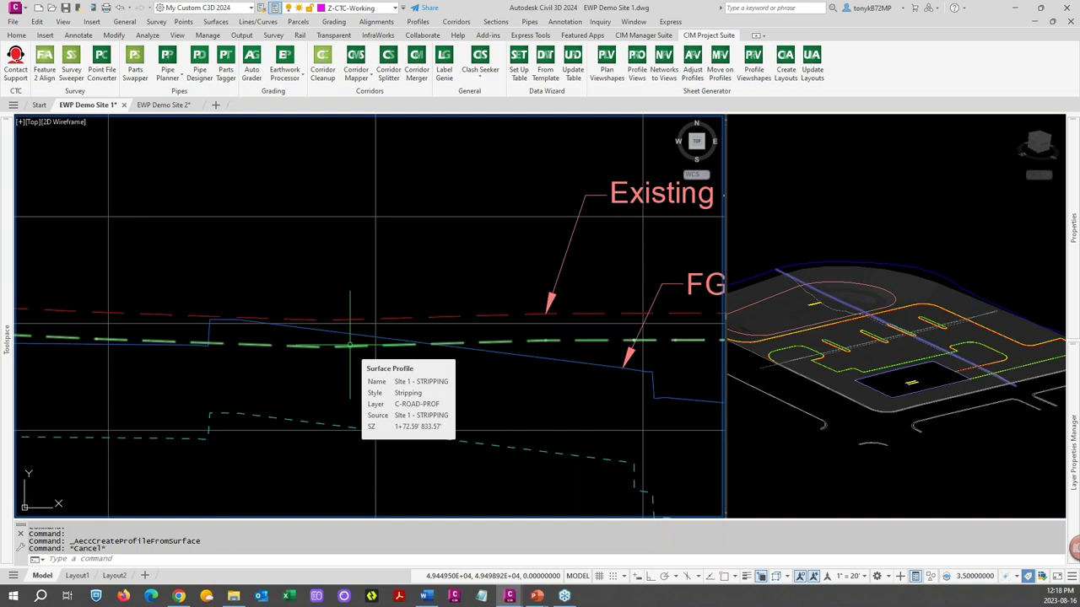
scroll(349, 344, "down", 2)
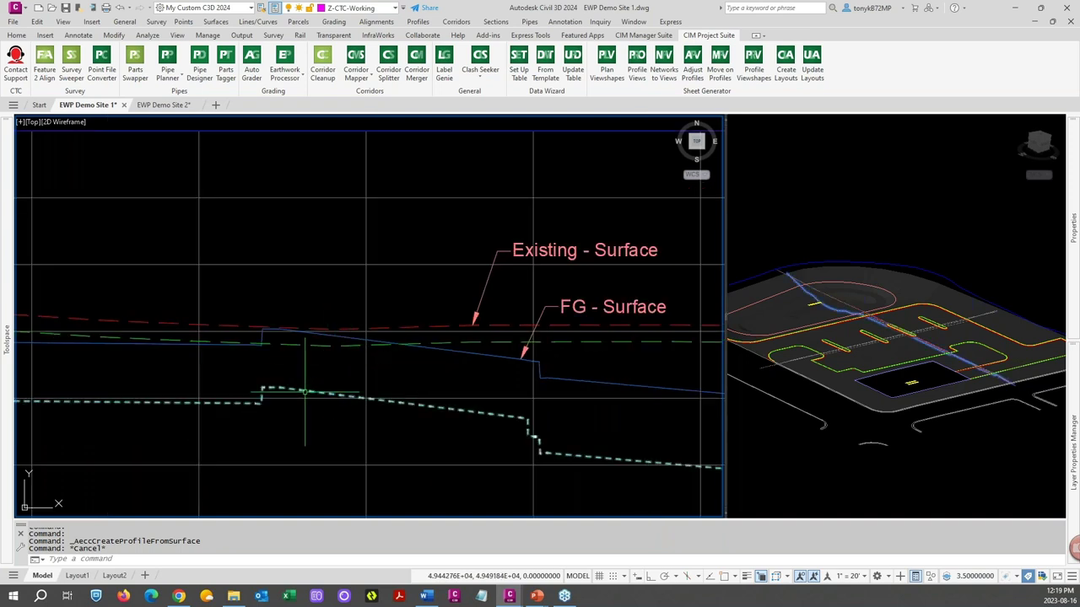
mouse_move(305, 391)
scroll(304, 391, "down", 4)
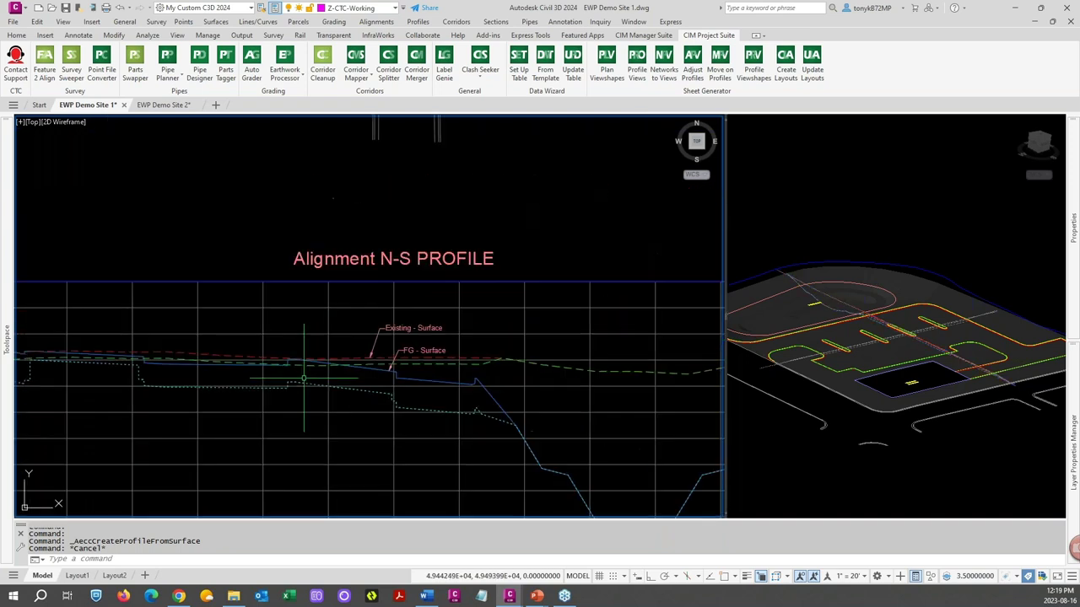
Step: Trace the stripping line against existing grade from the start of the Alignment N-S profile to the edge of the pond
scroll(316, 309, "up", 4)
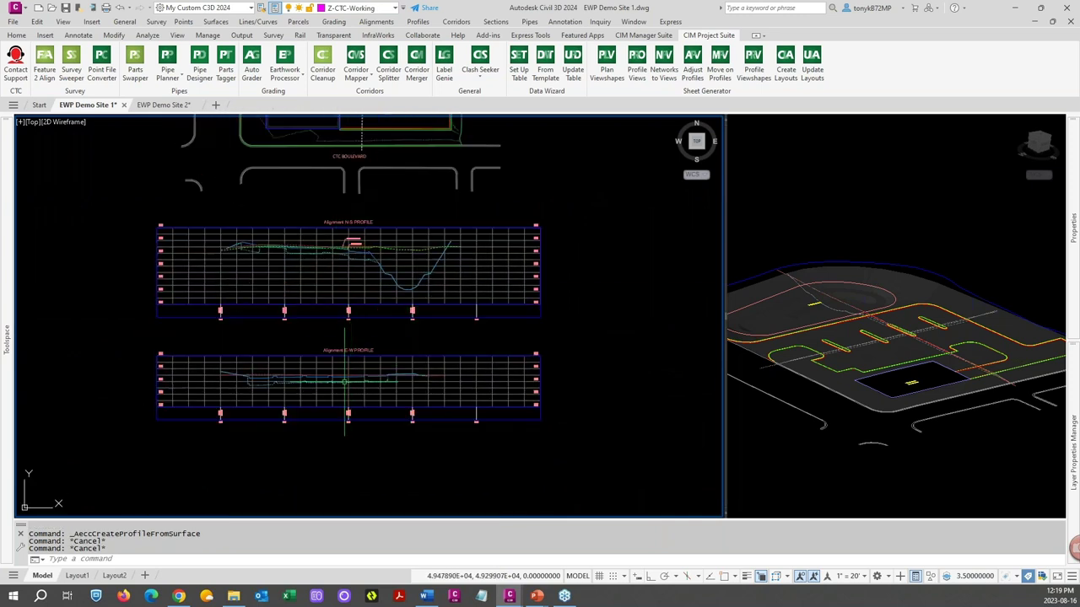
scroll(335, 394, "down", 2)
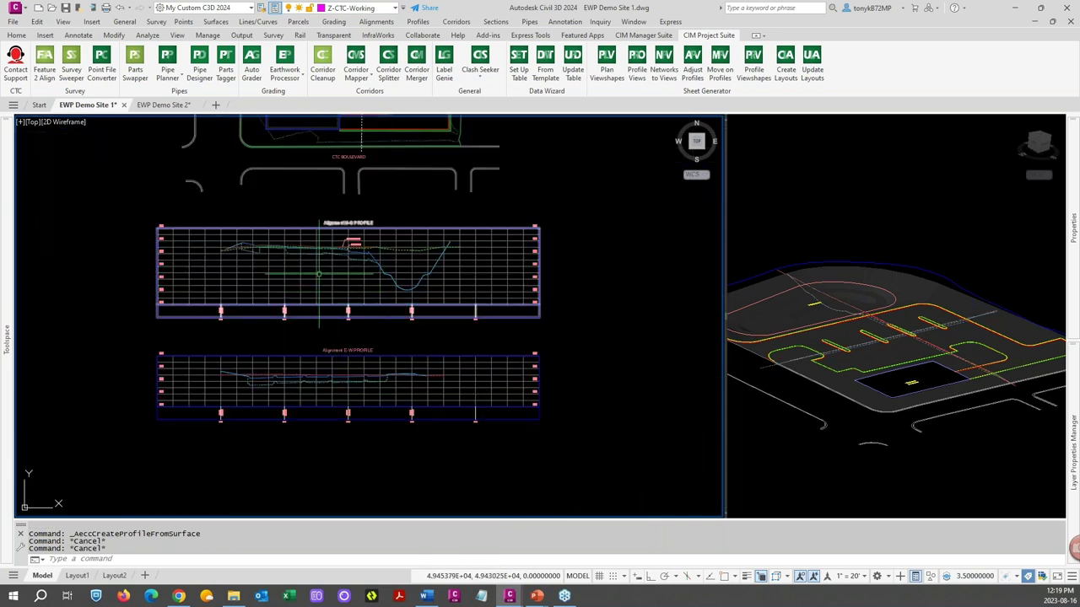
scroll(232, 245, "up", 8)
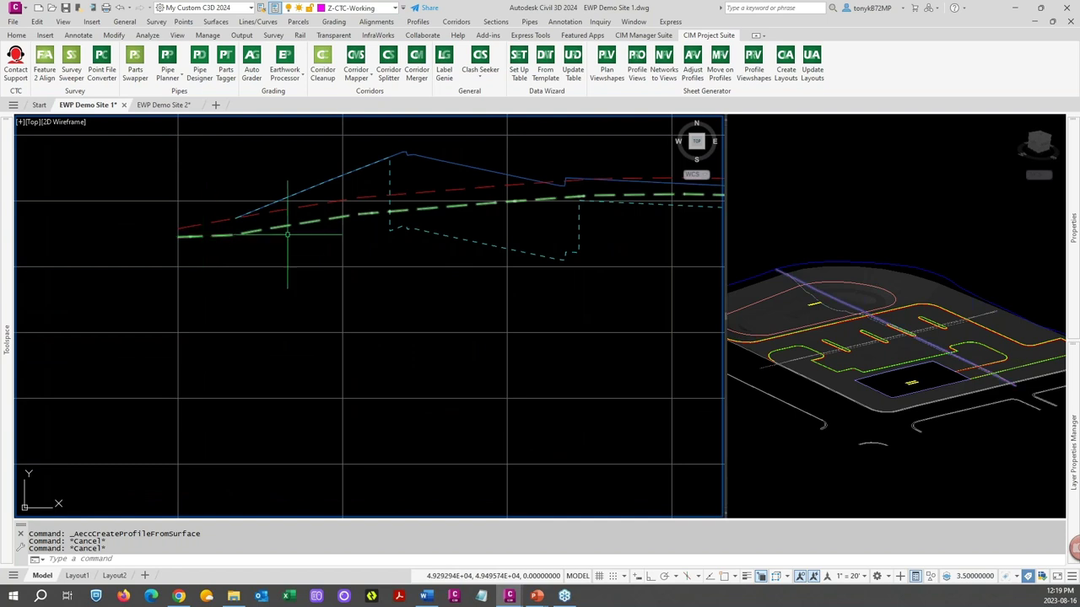
scroll(472, 209, "down", 2)
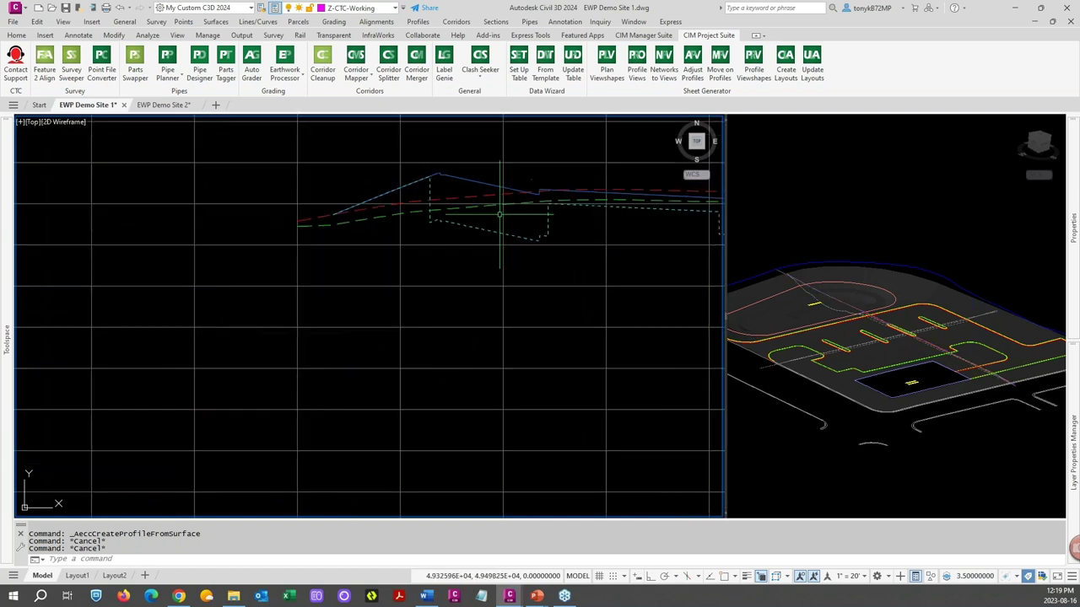
scroll(548, 235, "up", 3)
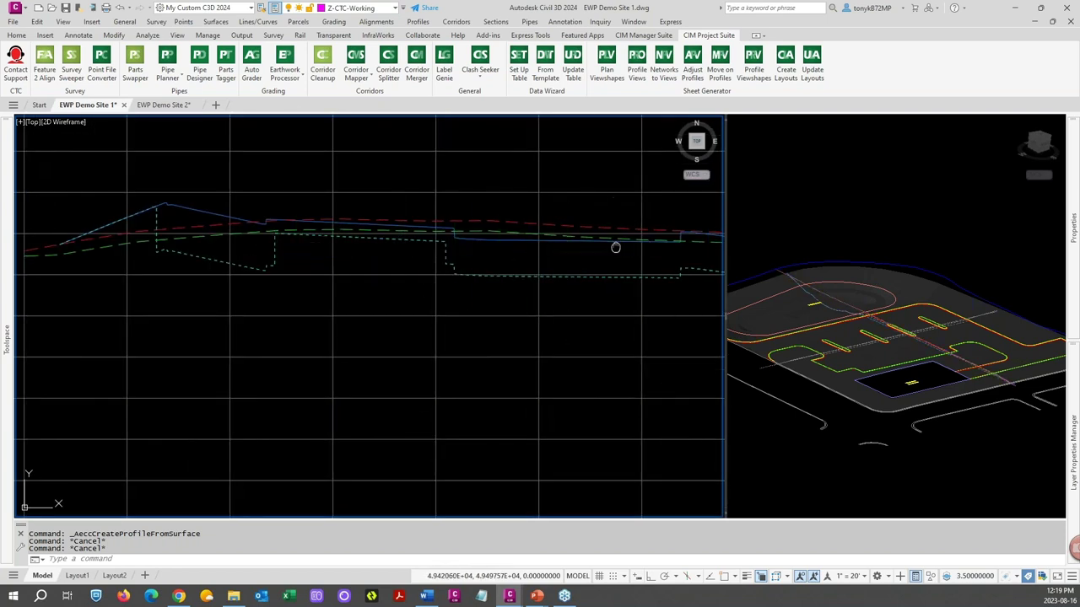
scroll(282, 263, "up", 1)
middle_click_drag(579, 277, 295, 293)
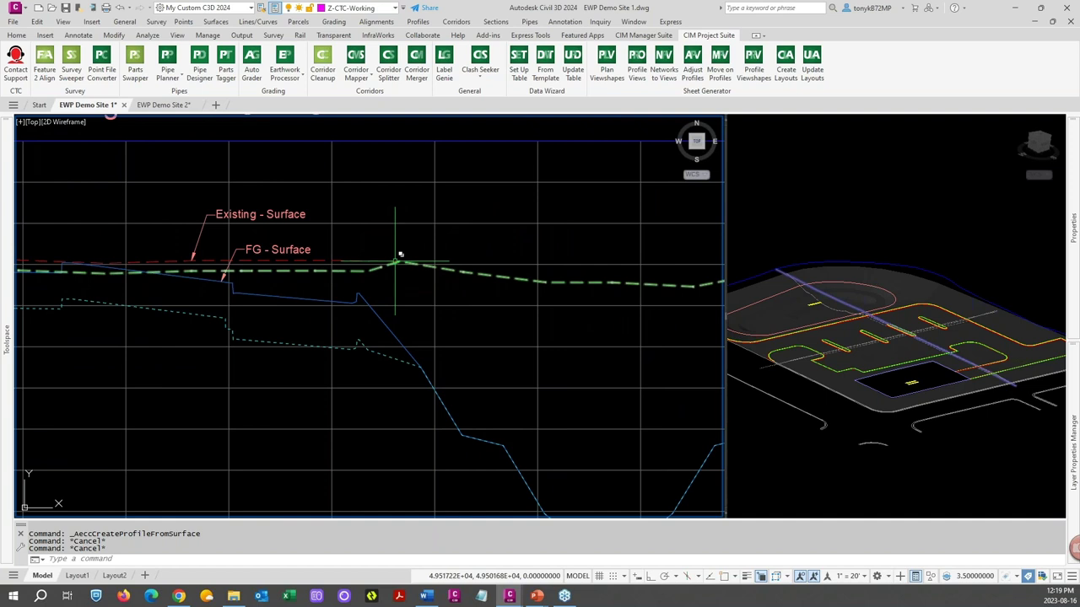
Step: Start a surface profile for Alignment E-W and add the Site 1 - STRIPPING surface to its profile list
scroll(402, 264, "down", 4)
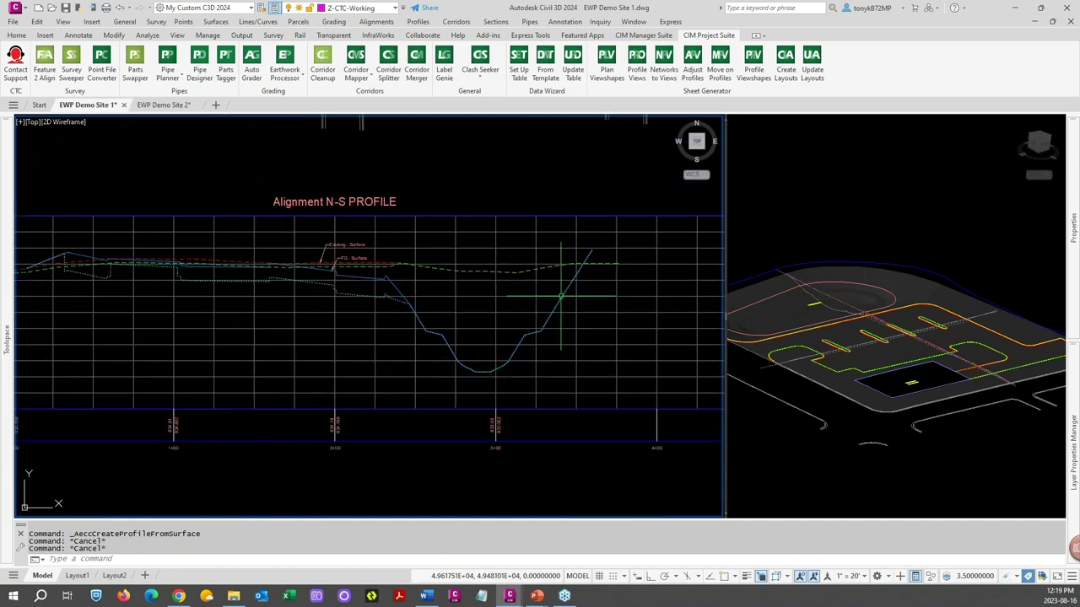
scroll(396, 279, "up", 6)
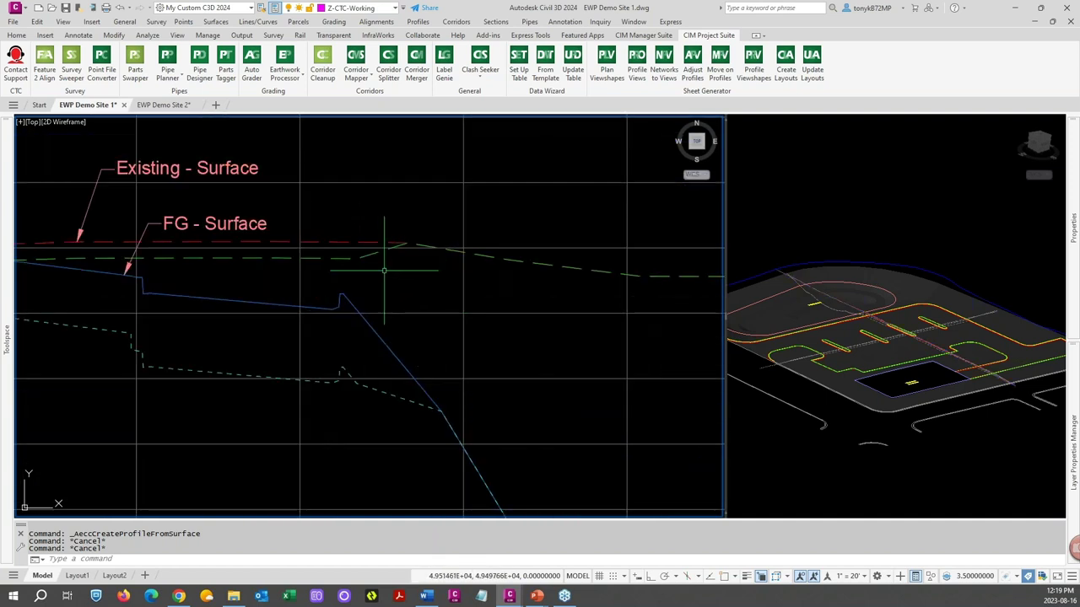
scroll(406, 276, "down", 4)
scroll(406, 276, "down", 6)
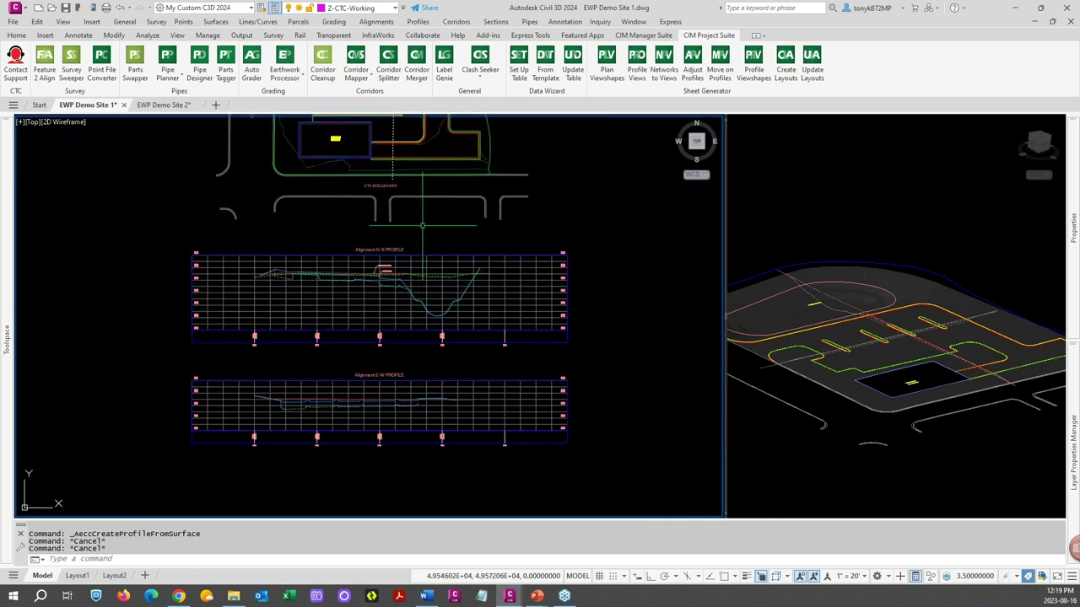
scroll(519, 289, "down", 1)
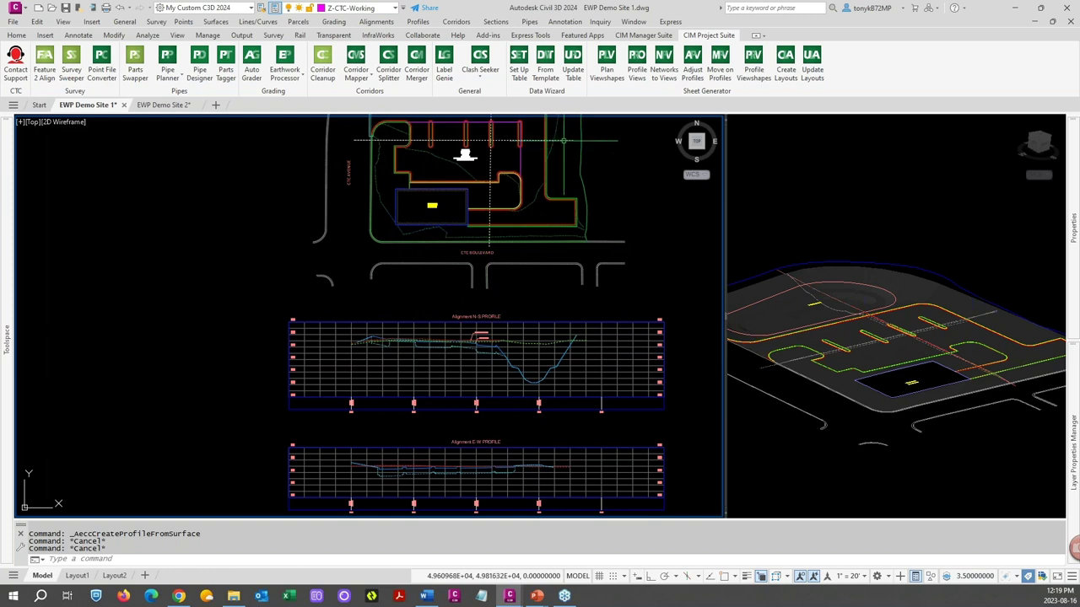
left_click(489, 140)
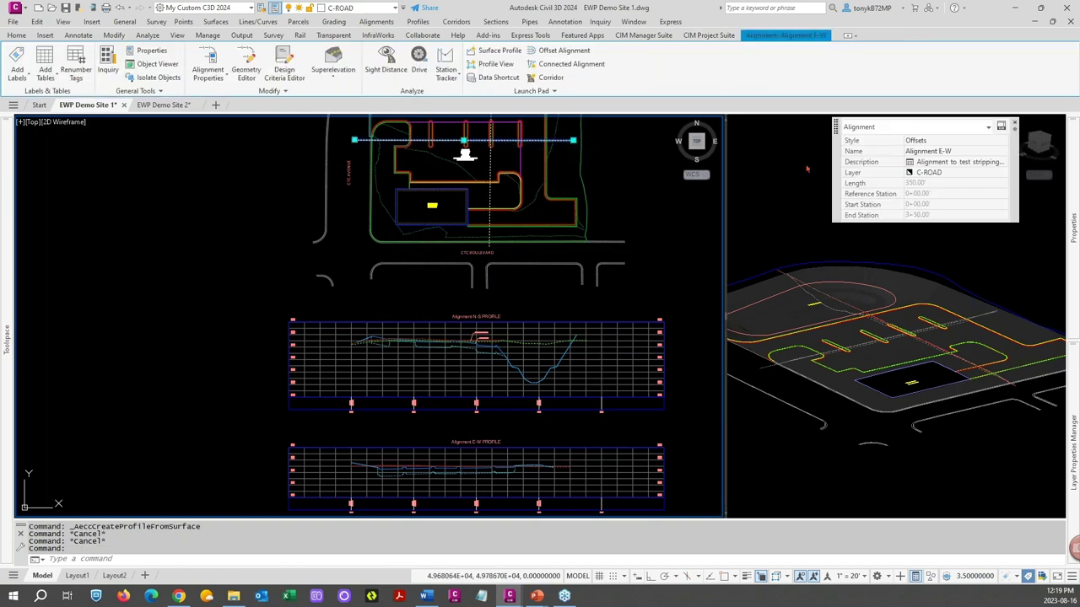
left_click(499, 50)
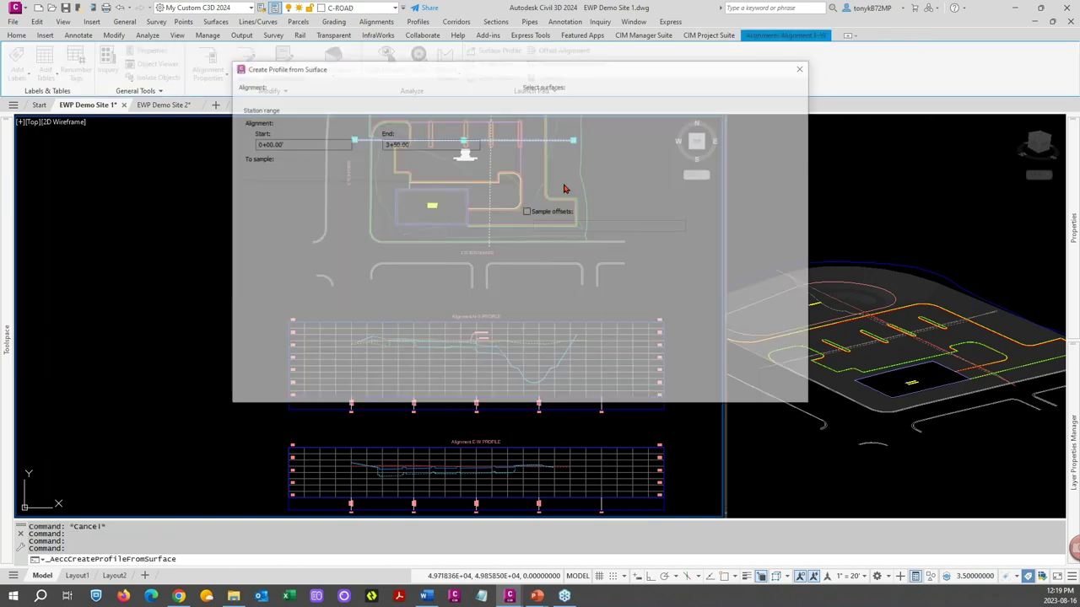
left_click(563, 126)
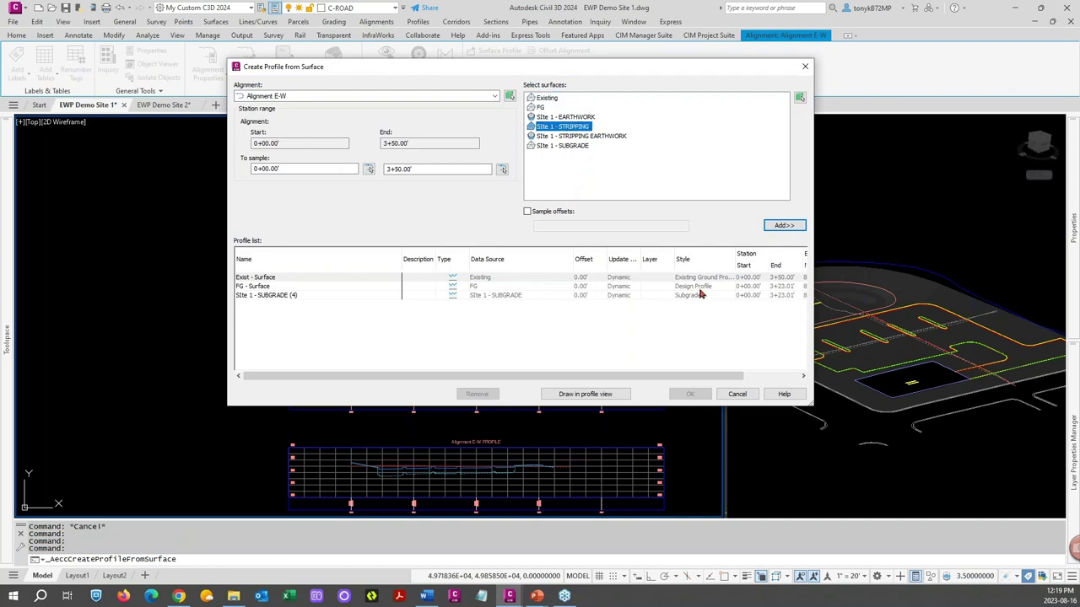
left_click(777, 225)
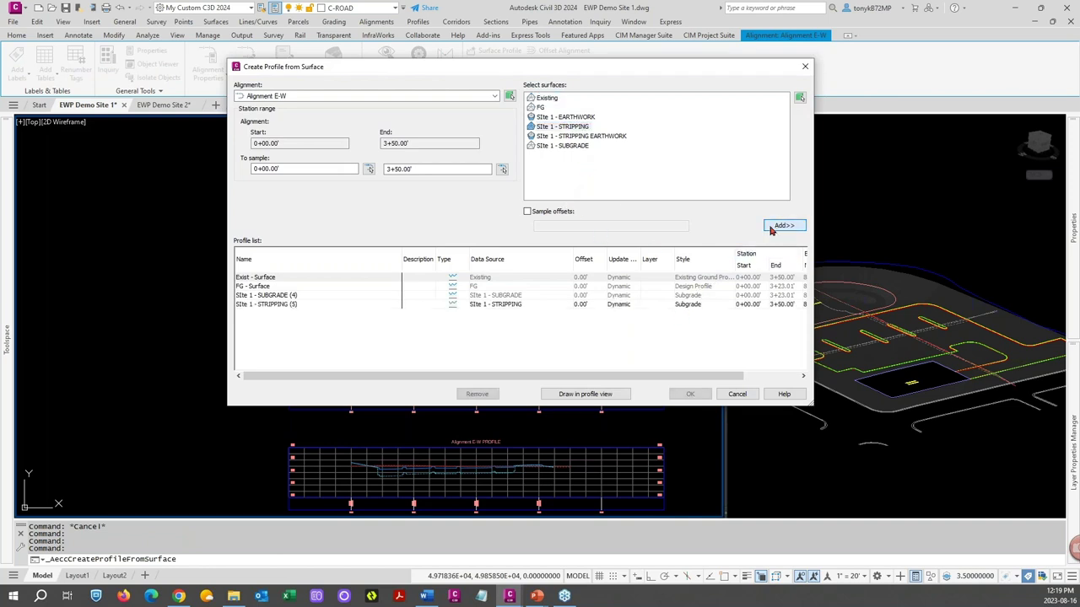
Step: Assign the Stripping style to the Alignment E-W stripping profile, create the profile, and clear the alignment selection
left_click(707, 306)
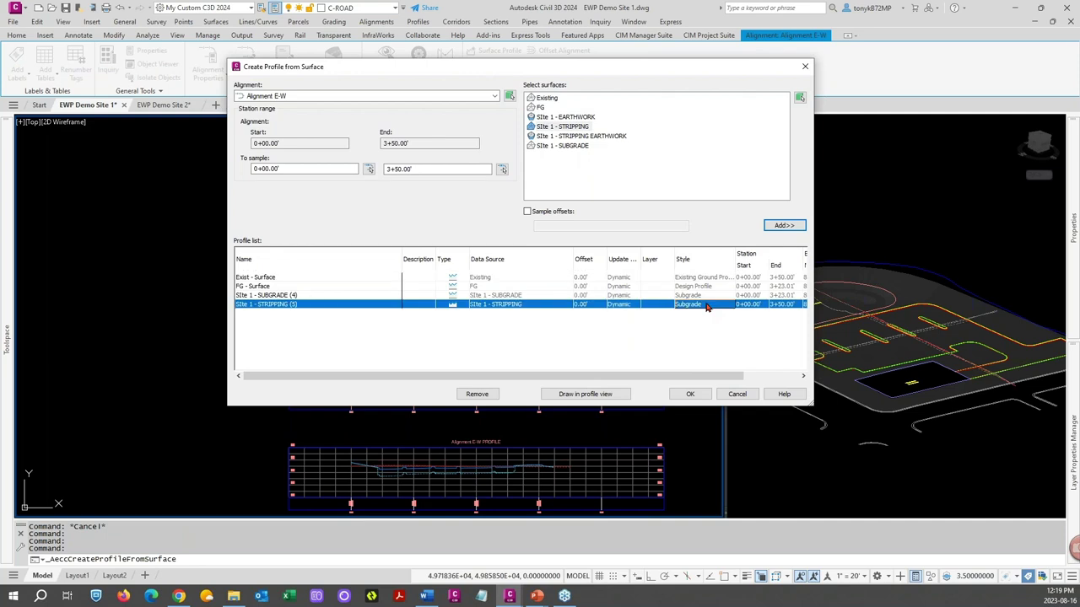
left_click(707, 307)
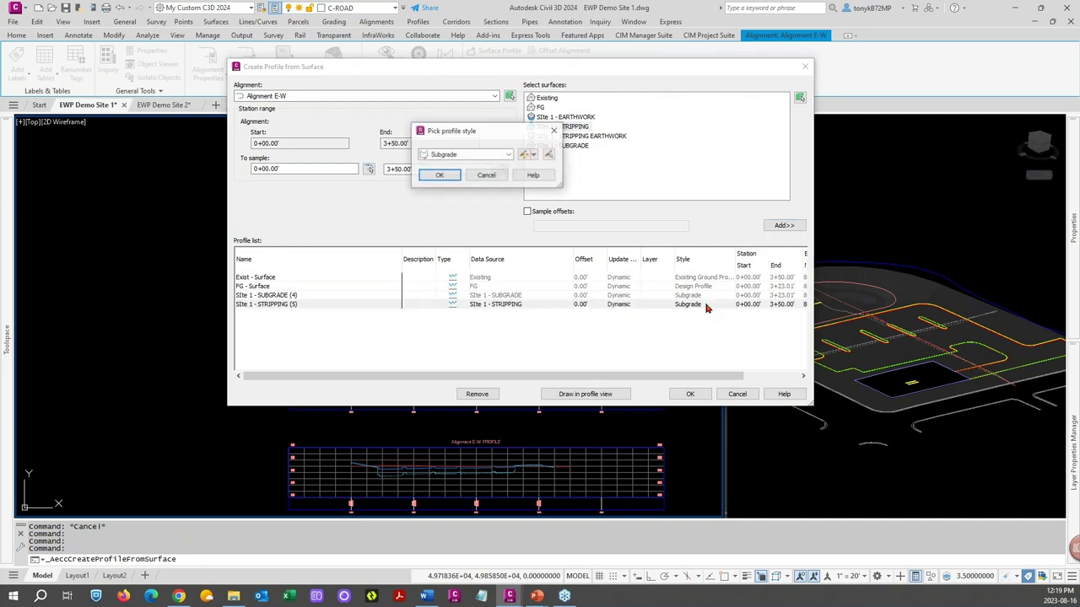
left_click(509, 155)
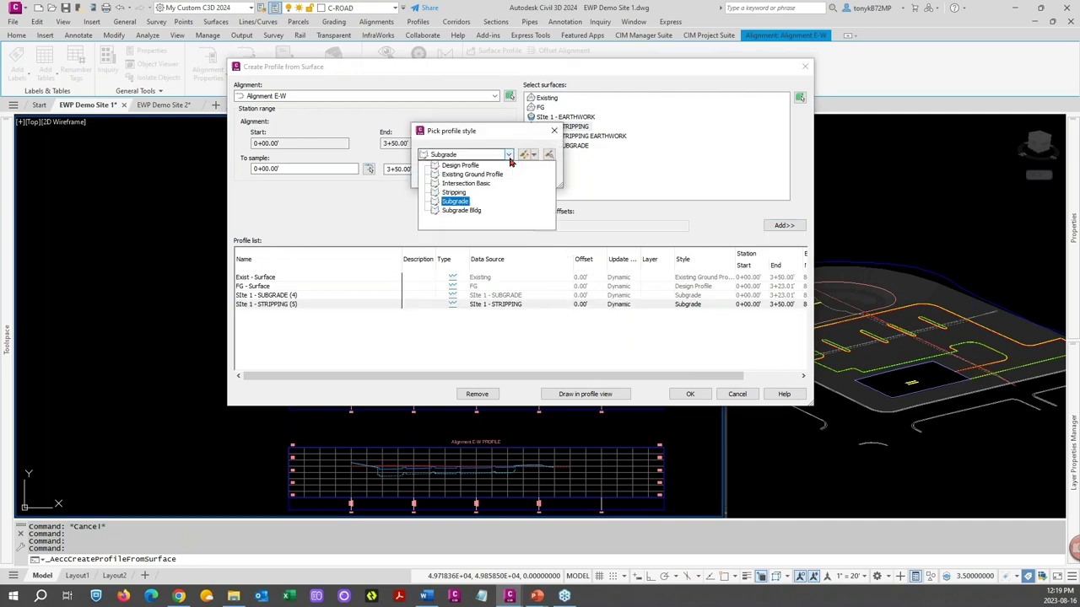
left_click(455, 194)
left_click(439, 175)
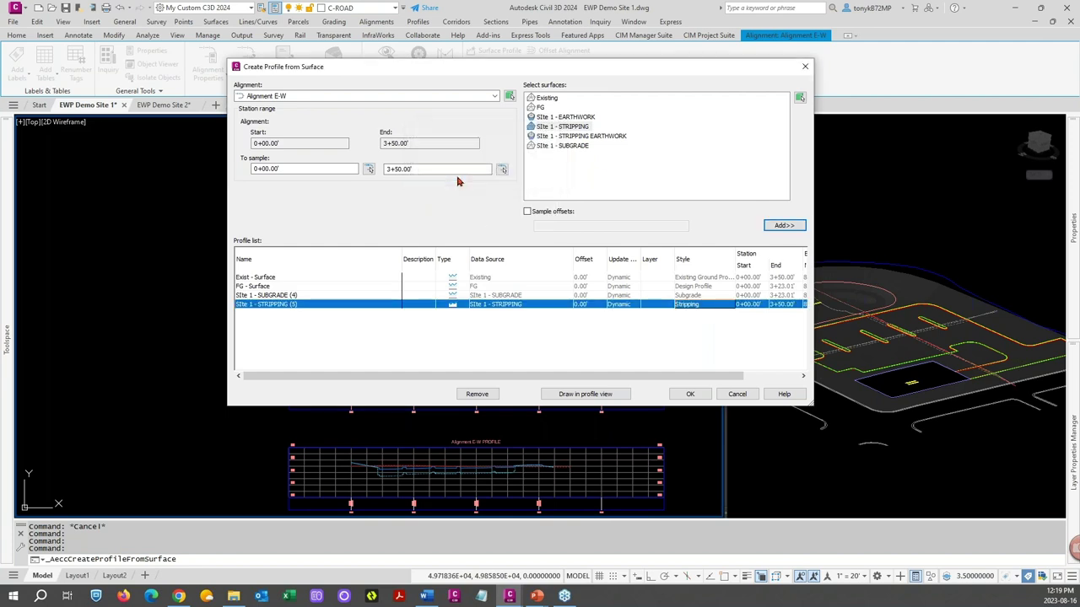
left_click(689, 395)
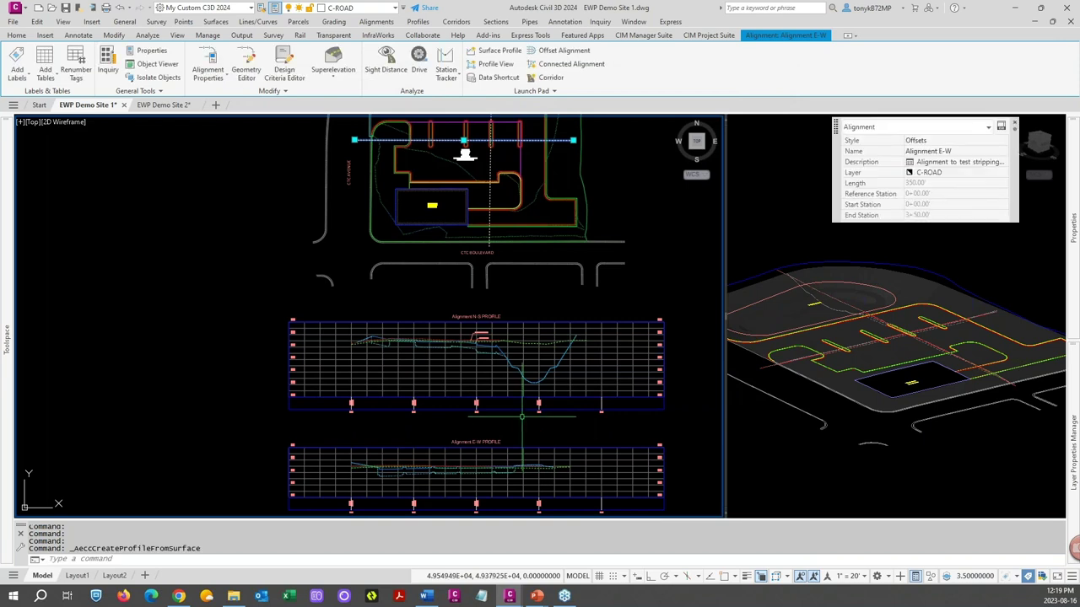
middle_click_drag(512, 416, 466, 360)
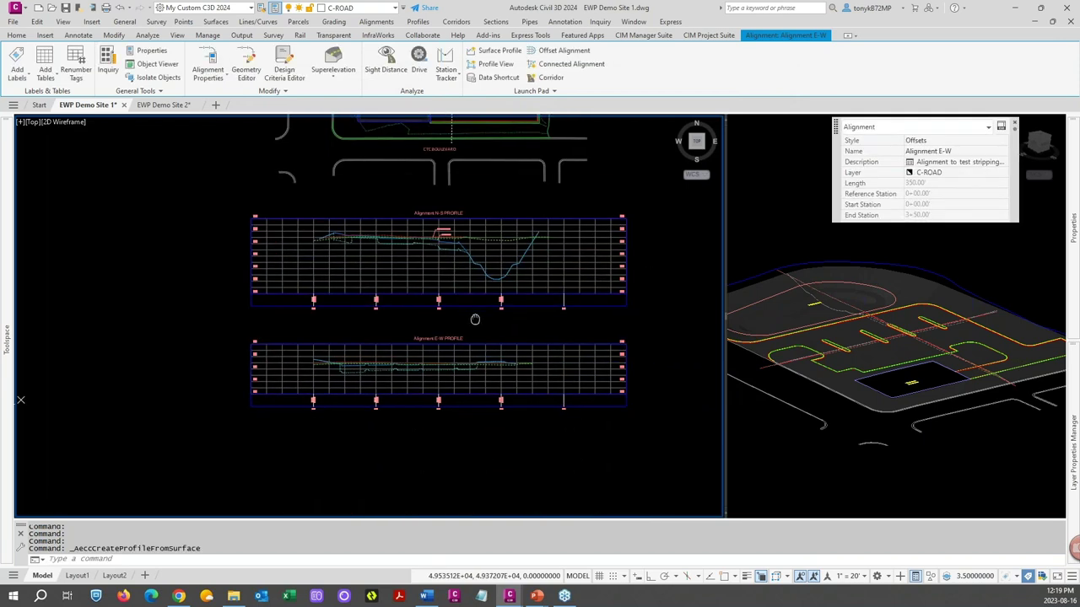
scroll(454, 369, "up", 4)
scroll(454, 369, "down", 5)
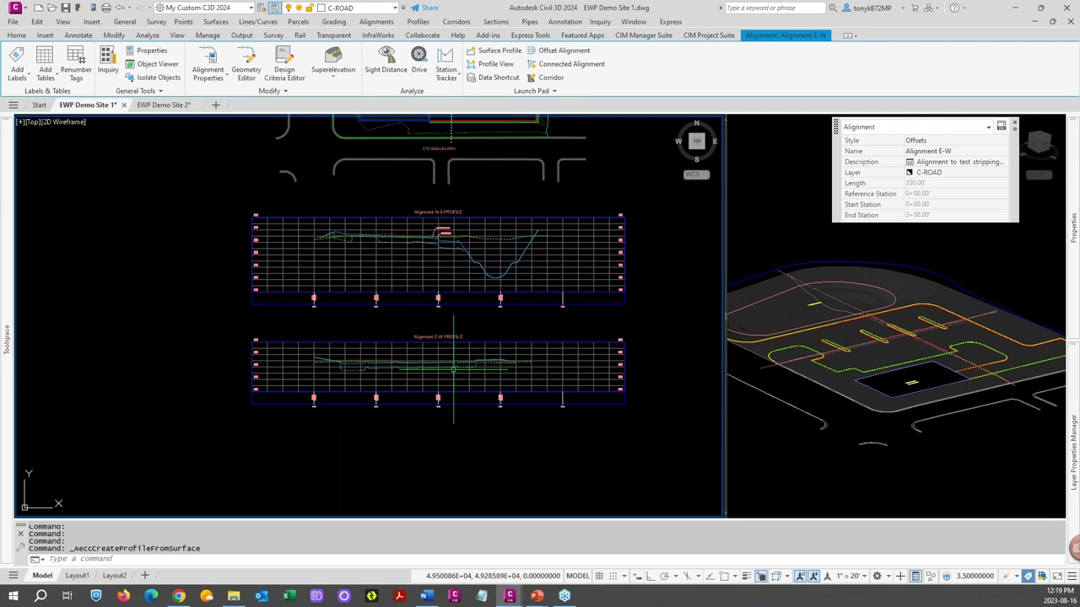
middle_click_drag(445, 317, 471, 333)
key("Escape")
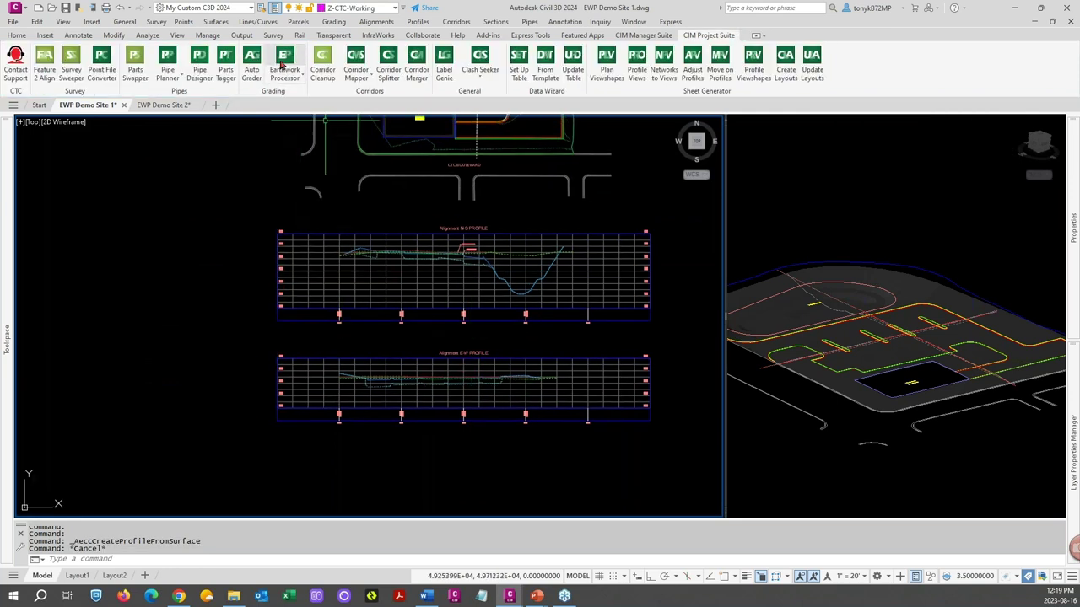
Step: Open the Earthwork Processor for Site 1 and return to an overview of the plan and both profile views
left_click(285, 61)
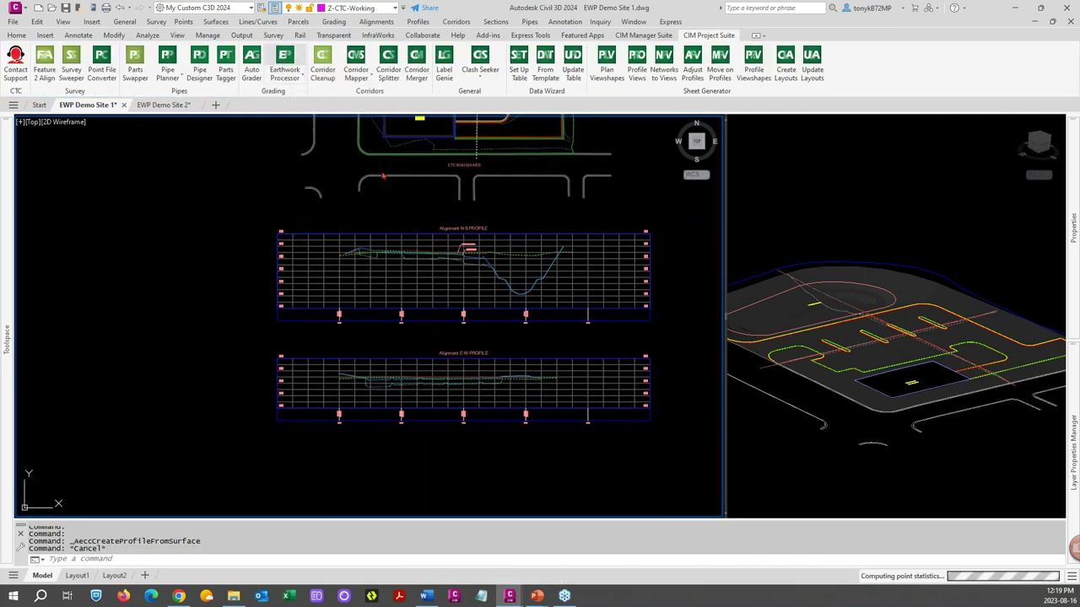
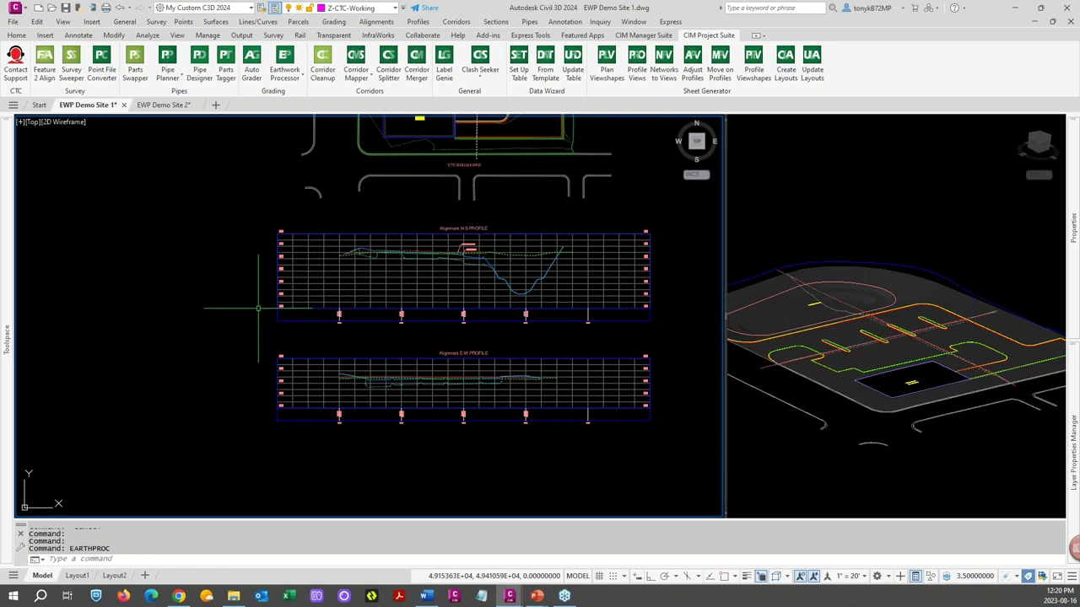
middle_click_drag(549, 247, 586, 313)
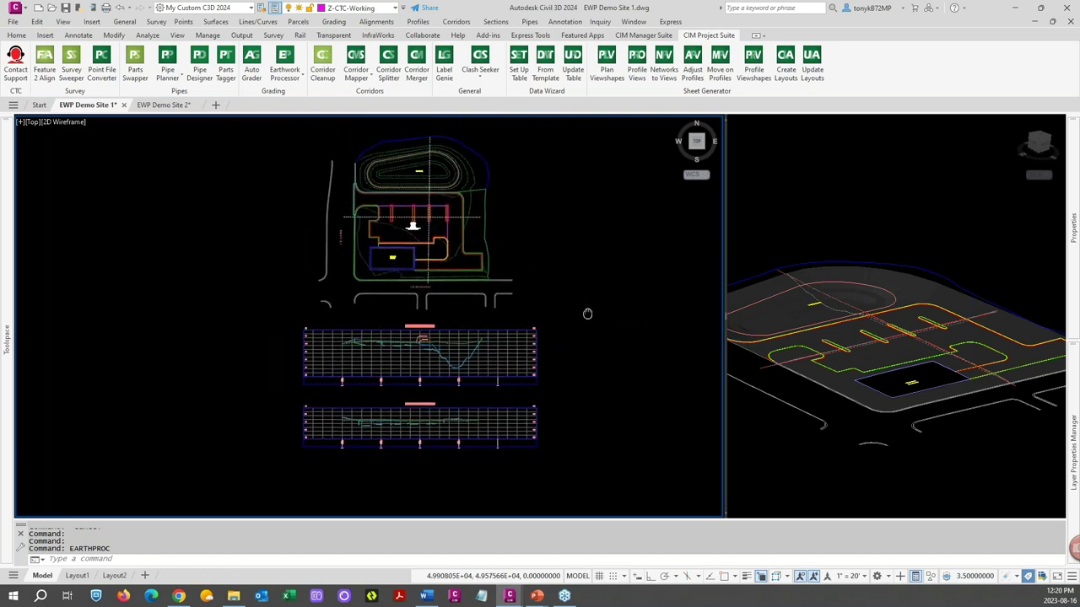
key("Escape")
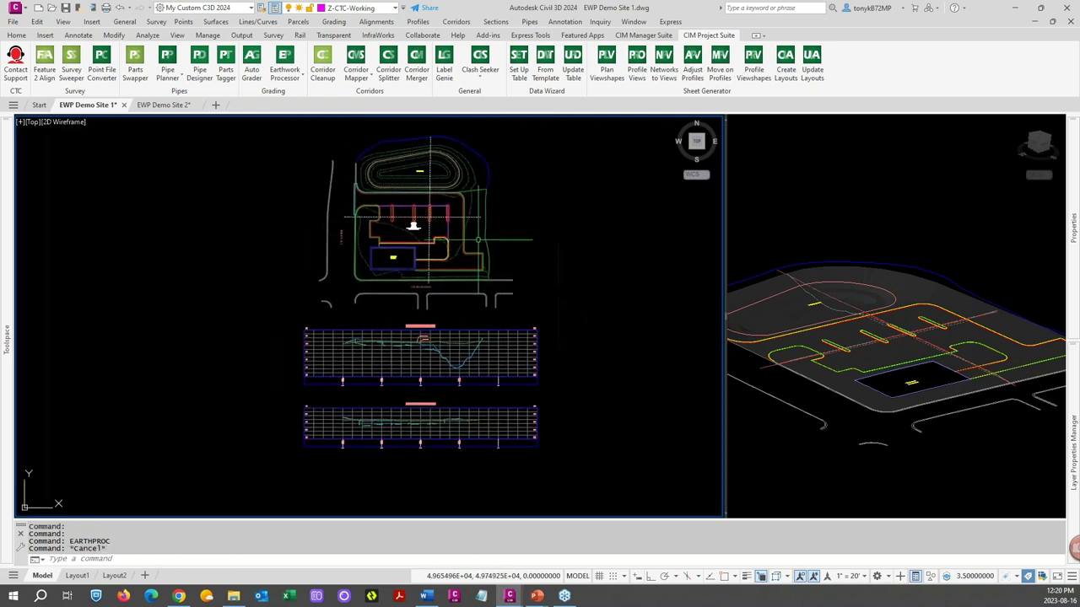
Step: Switch to the EWP Demo Site 2 drawing and examine its parking lot, pond and building grading in plan
left_click(163, 105)
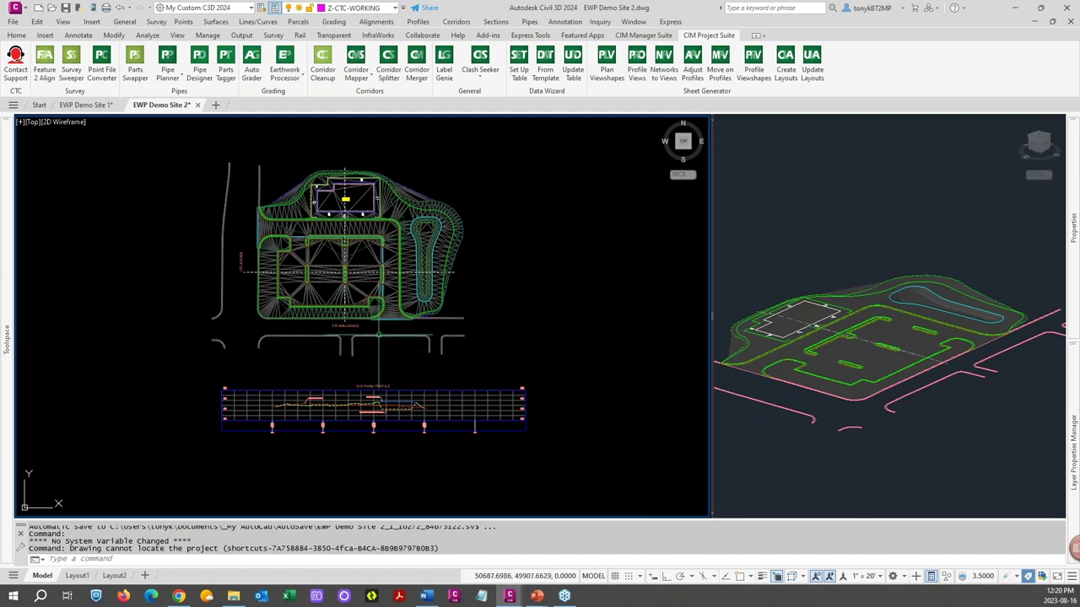
scroll(426, 305, "up", 4)
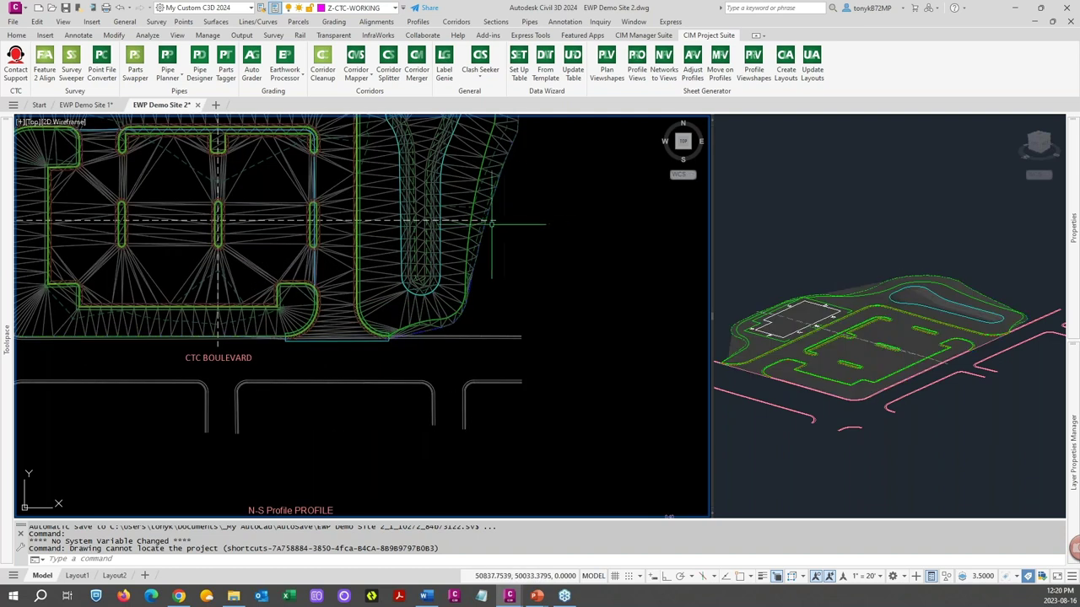
scroll(491, 224, "down", 5)
scroll(430, 252, "up", 6)
scroll(493, 282, "down", 1)
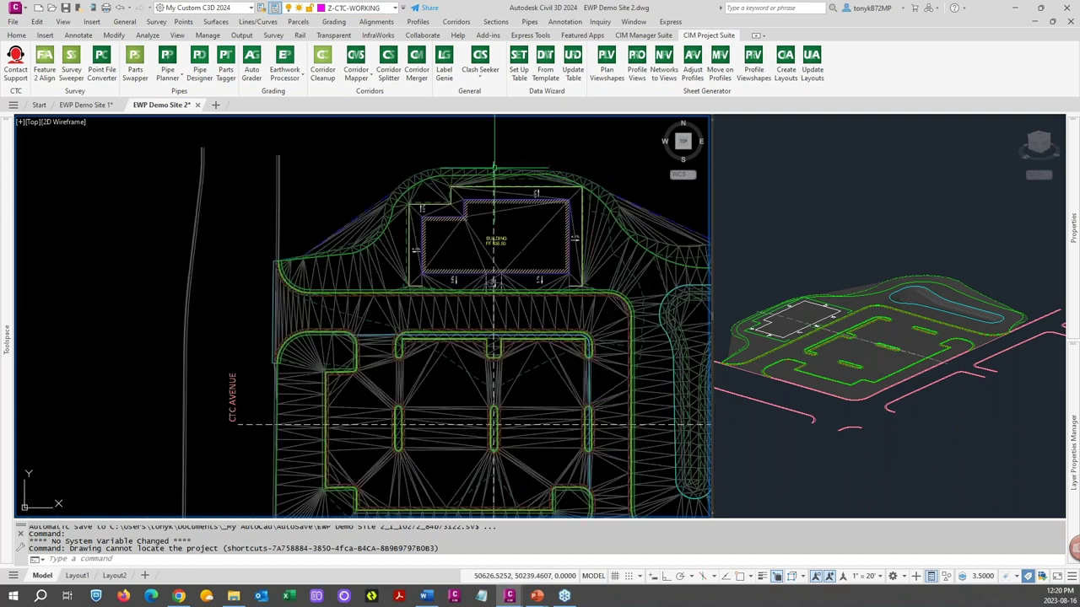
Step: Compare the Bldg Site FG and Bldg Footprint - SUBGRADE lines in the N-S Profile view
scroll(493, 282, "down", 5)
scroll(507, 443, "up", 2)
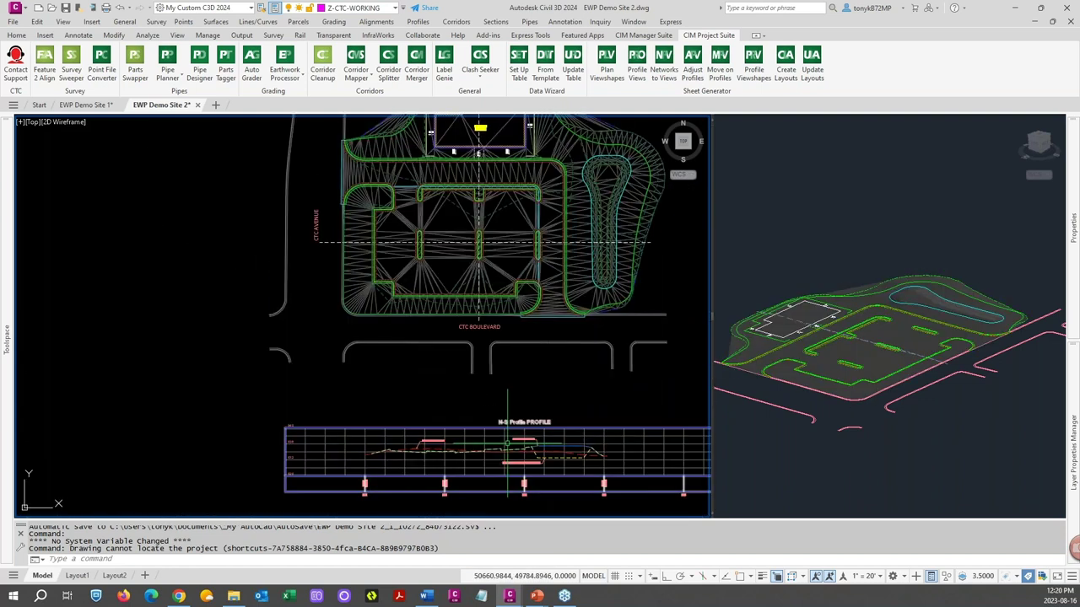
scroll(507, 443, "up", 5)
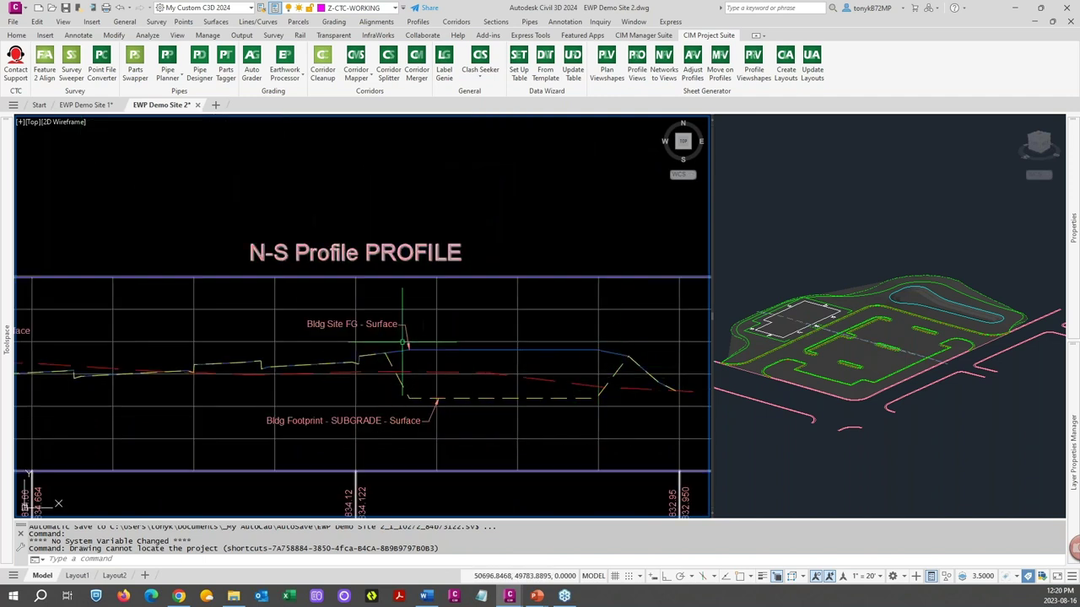
scroll(403, 343, "down", 4)
scroll(396, 364, "up", 5)
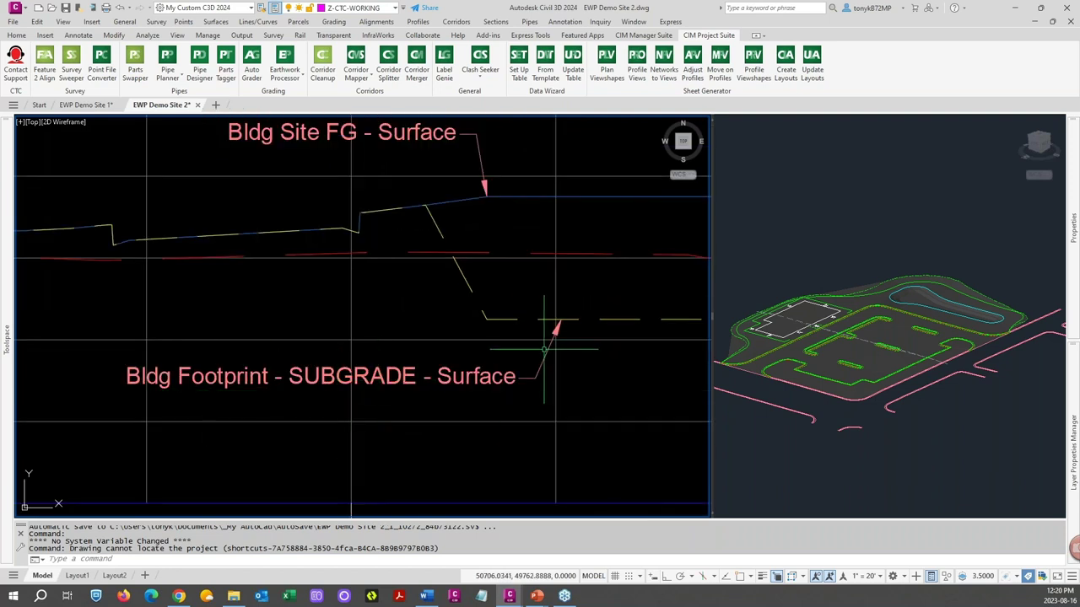
scroll(506, 354, "down", 6)
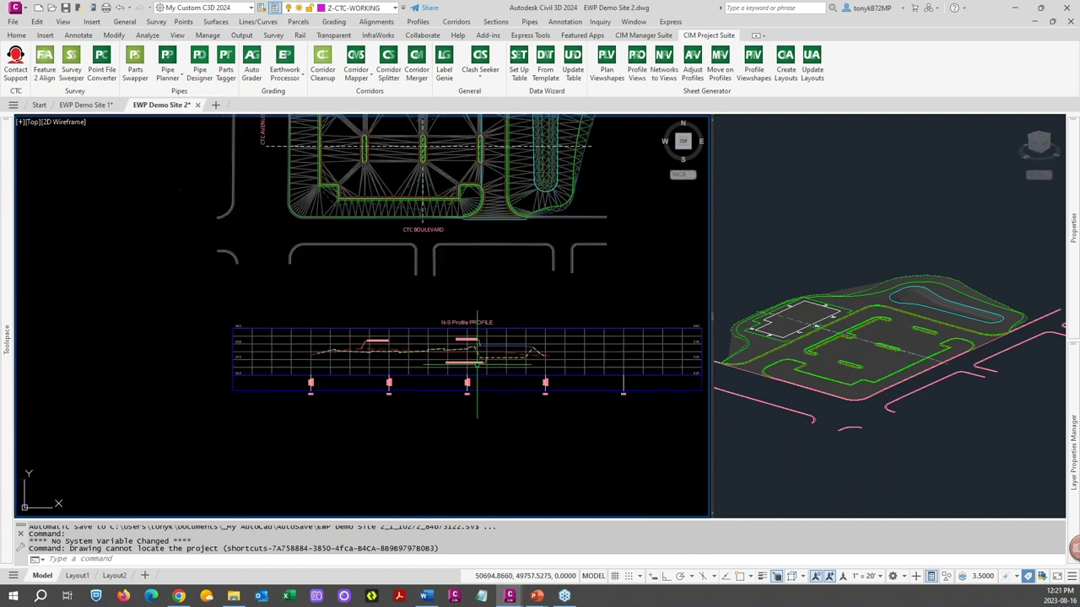
Step: Examine the building footprint and the sloped pad limits around it in the Site 2 plan
middle_click_drag(451, 273, 449, 403)
middle_click_drag(443, 258, 474, 306)
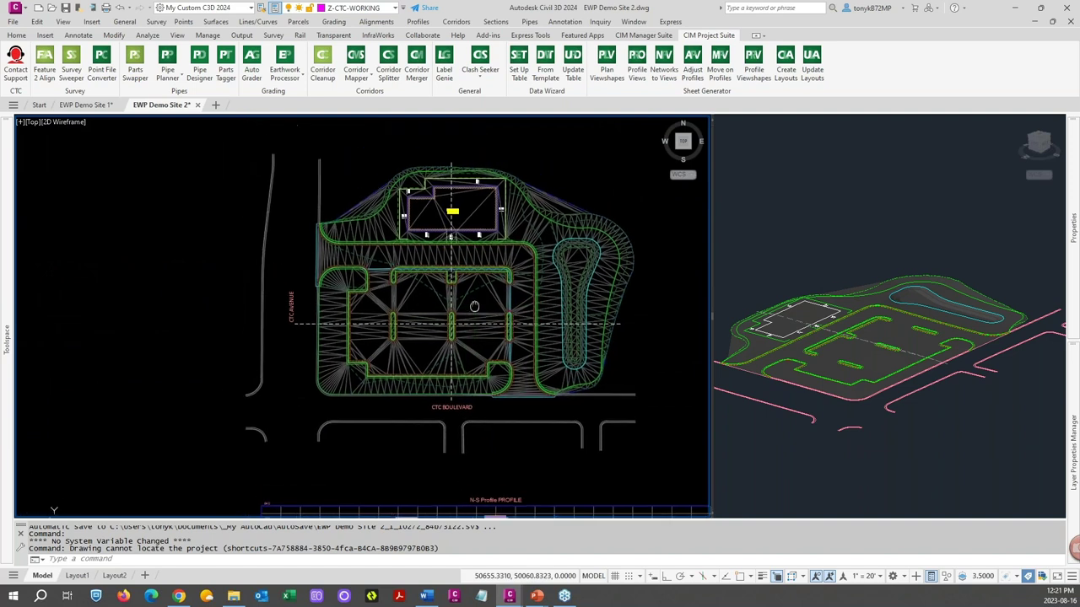
left_click(473, 209)
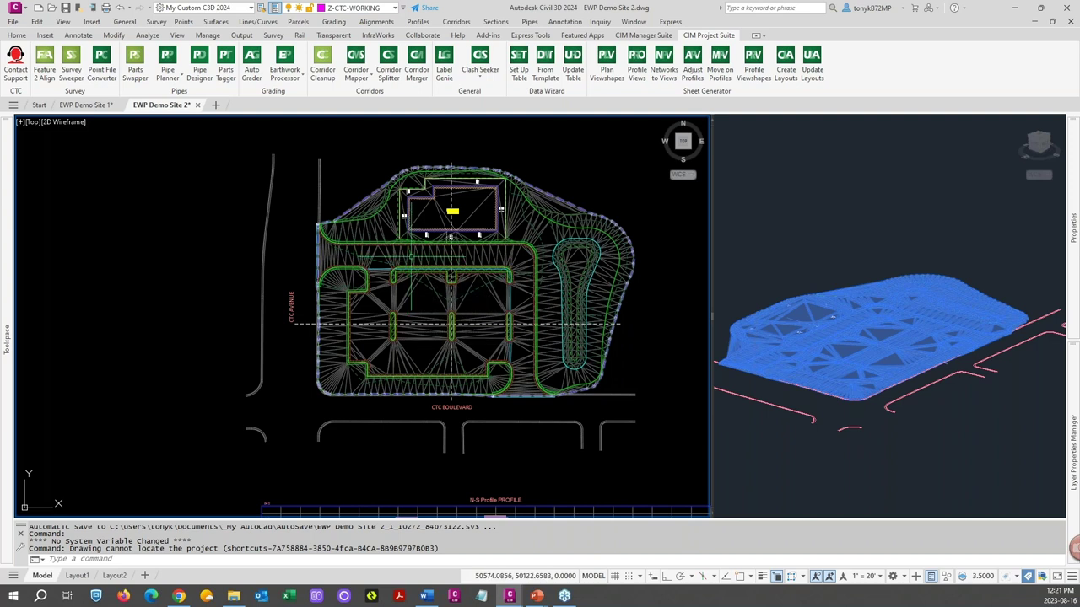
scroll(451, 323, "up", 2)
scroll(537, 479, "up", 2)
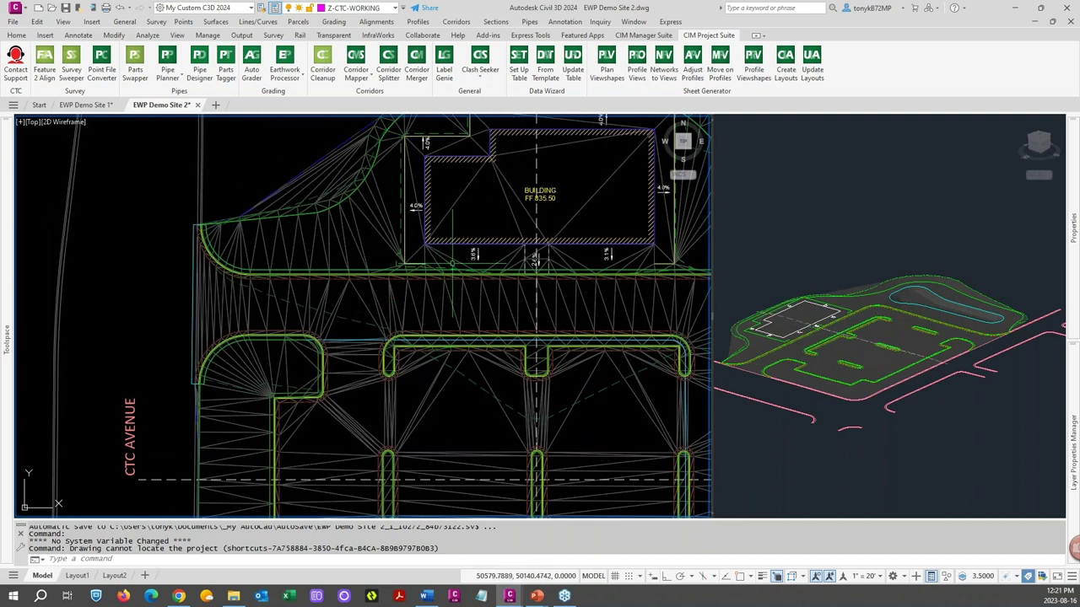
middle_click_drag(470, 218, 375, 293)
key("Escape")
key("Escape")
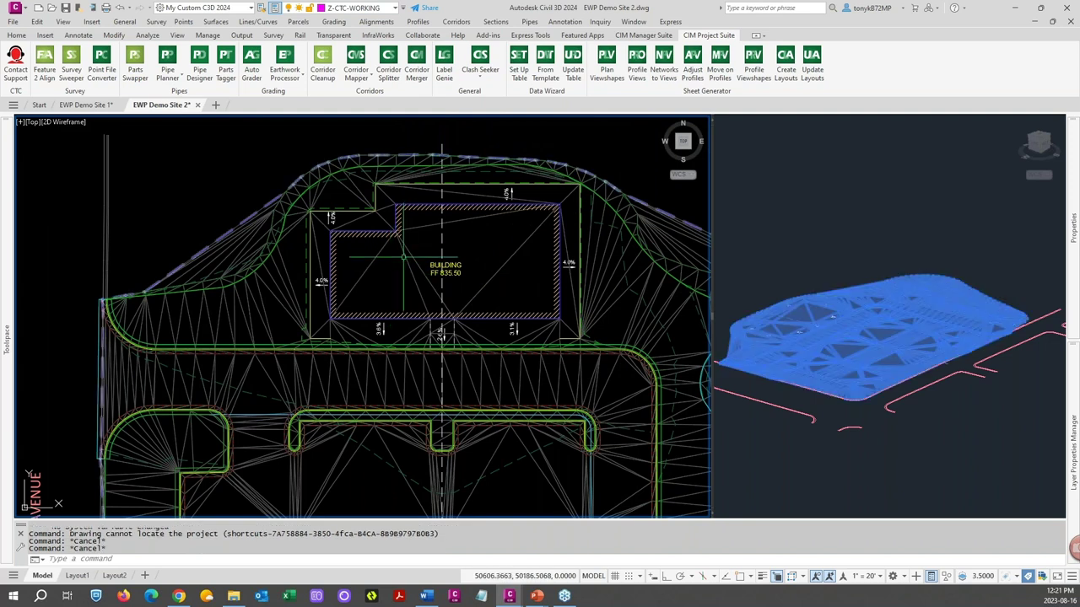
scroll(384, 219, "up", 3)
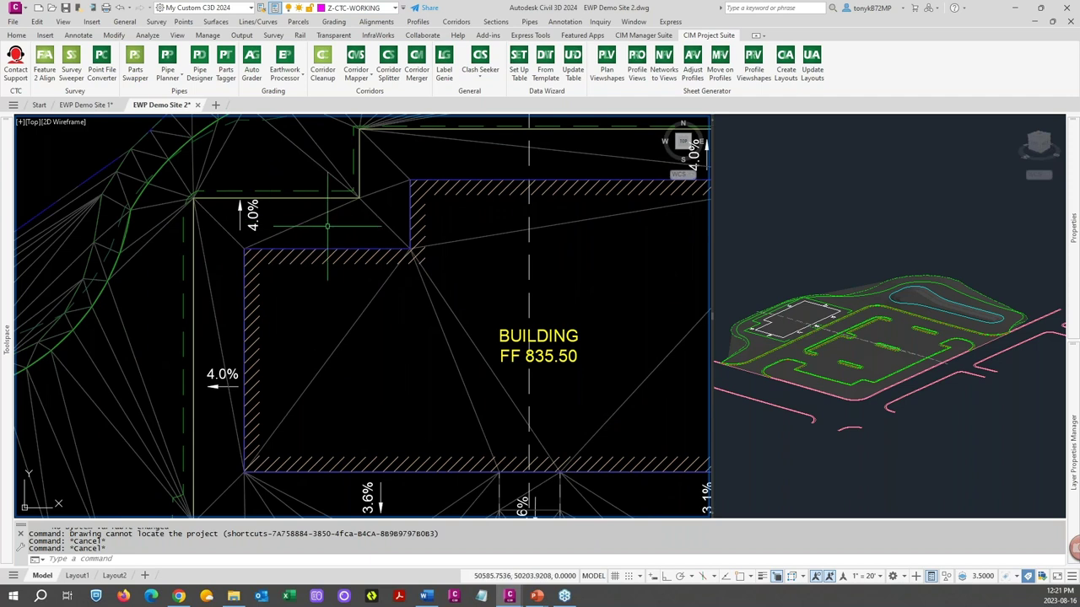
scroll(328, 226, "down", 2)
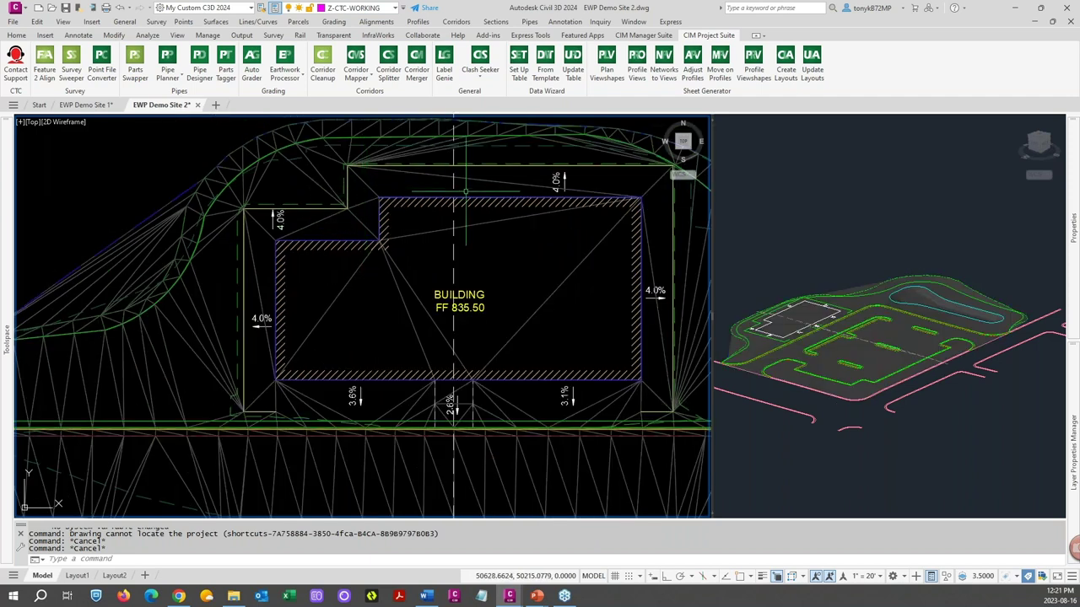
Step: Open the Building Pad grading family in Auto Grader to review its Exterior Grade child settings
middle_click_drag(560, 232, 395, 221)
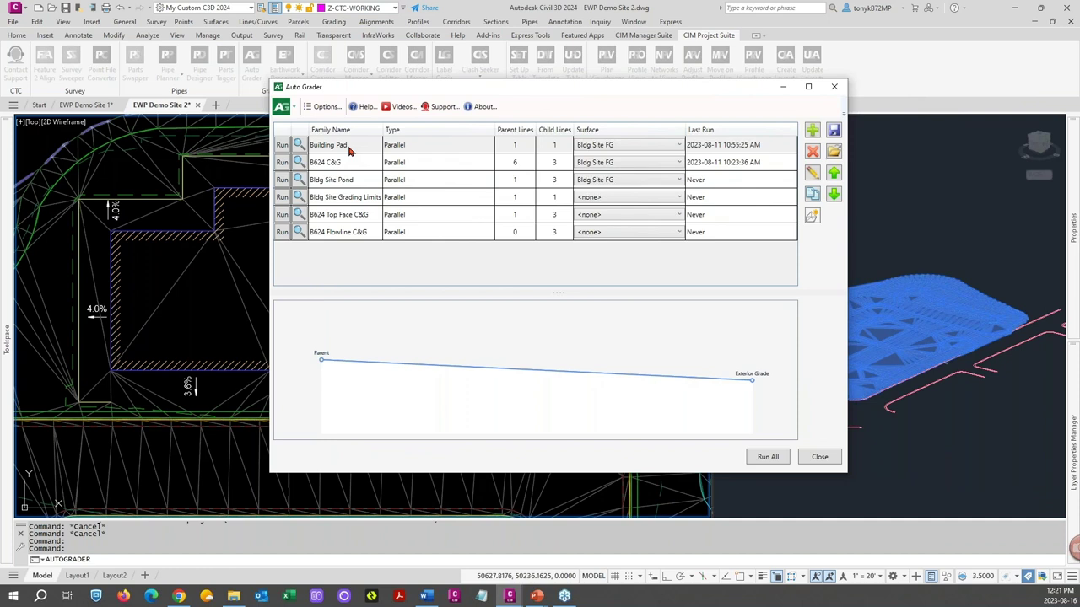
left_click(349, 150)
left_click(349, 150)
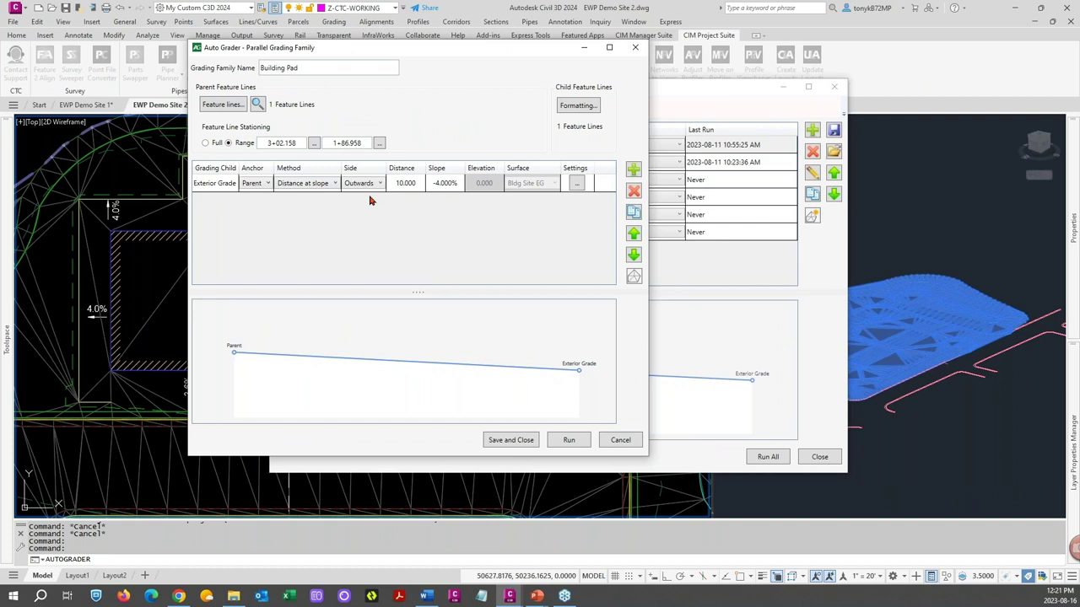
Step: Close the Auto Grader without changes and look over the Site 2 plan and N-S Profile view
left_click(618, 444)
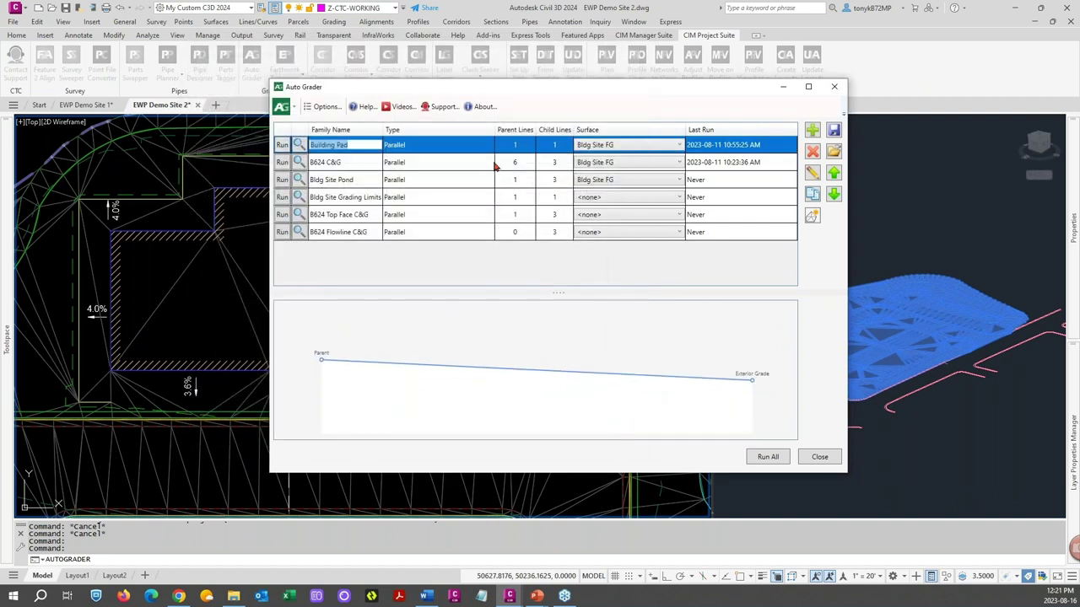
left_click(819, 458)
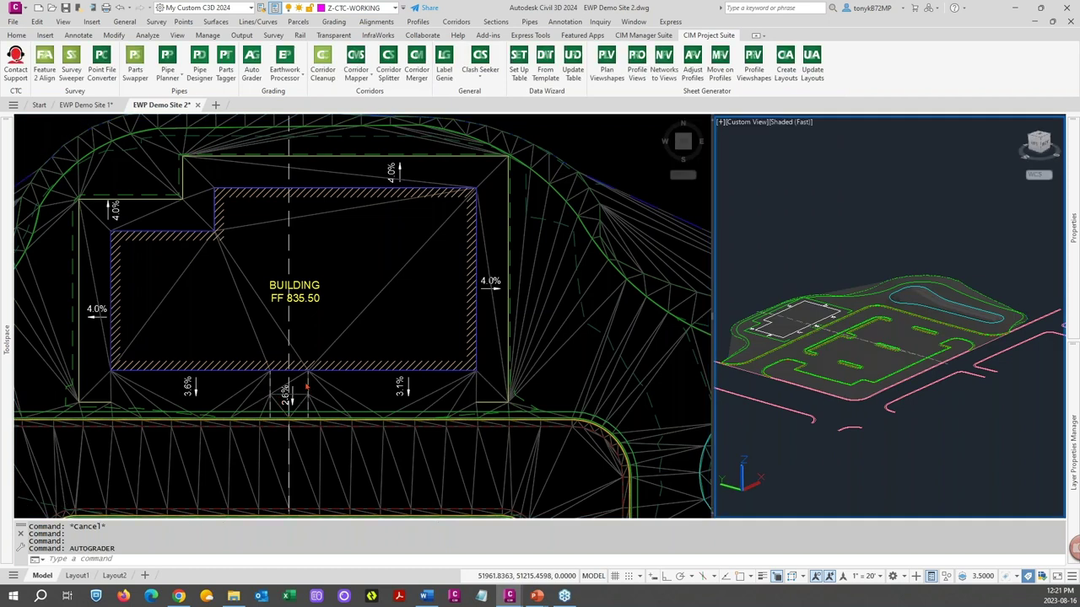
left_click(361, 389)
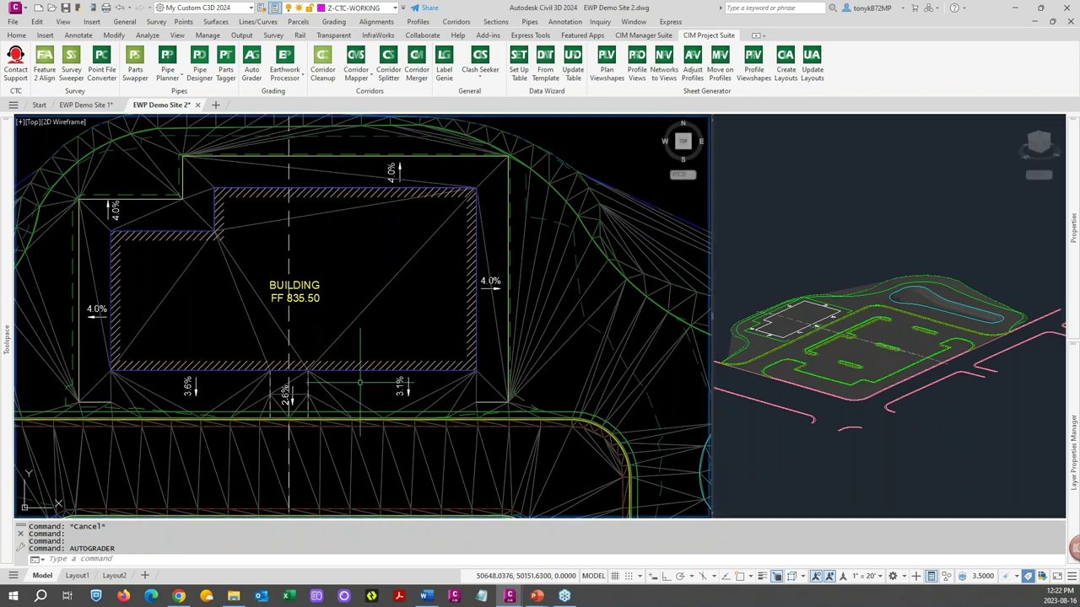
scroll(361, 389, "down", 3)
middle_click_drag(333, 387, 375, 215)
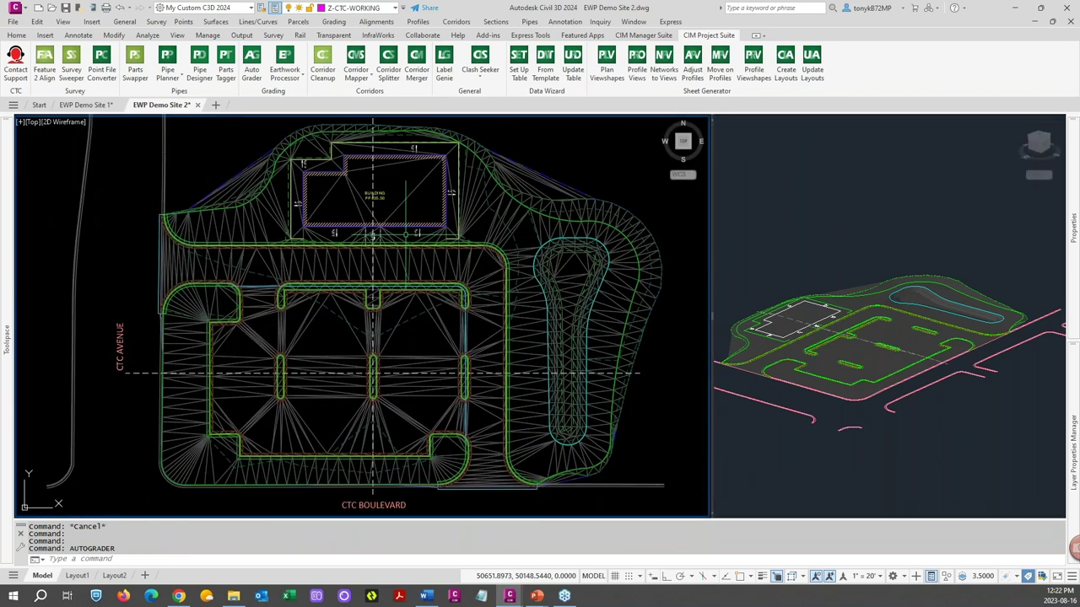
scroll(382, 325, "down", 1)
scroll(382, 325, "down", 3)
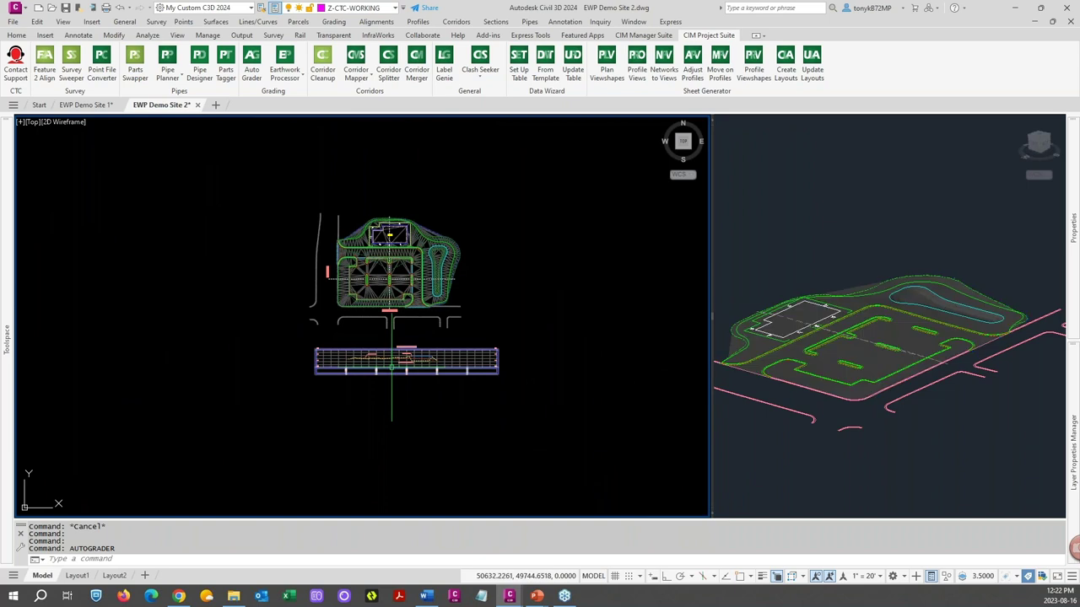
scroll(428, 350, "up", 6)
scroll(427, 350, "down", 3)
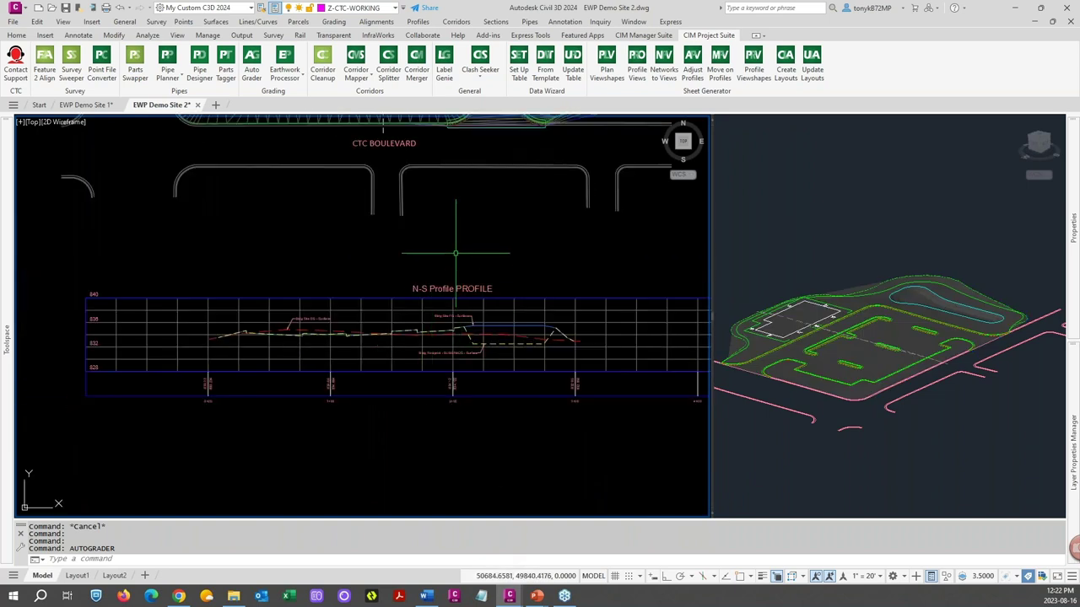
scroll(456, 254, "down", 2)
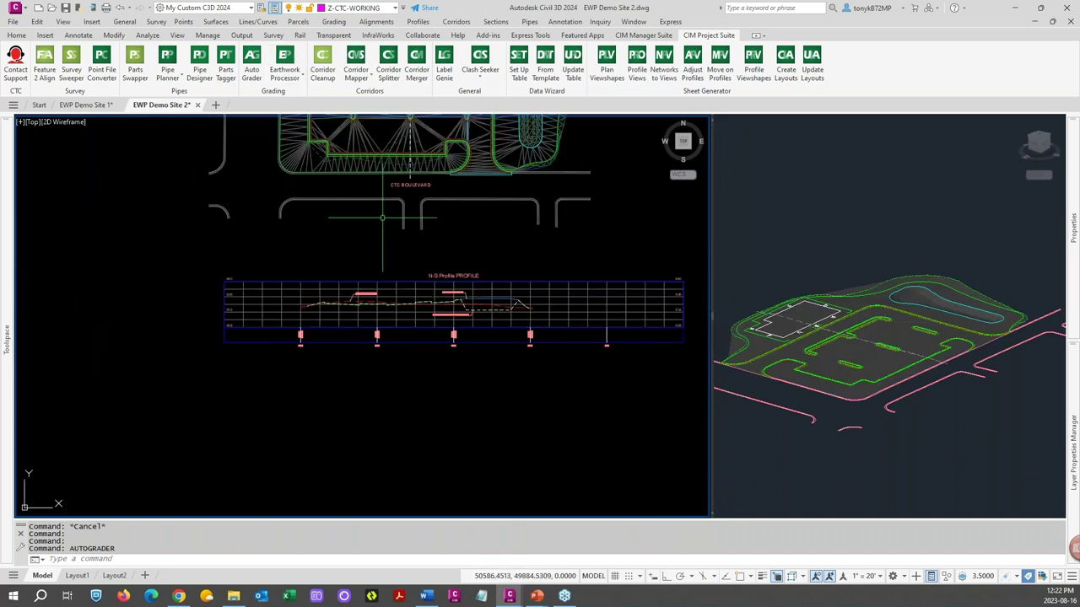
Step: Limit the Bldg Footprint subgrade regions in Earthwork Processor to ERWK-BLDG-FOOTPRINT, excluding the OSR pavement regions
left_click(282, 59)
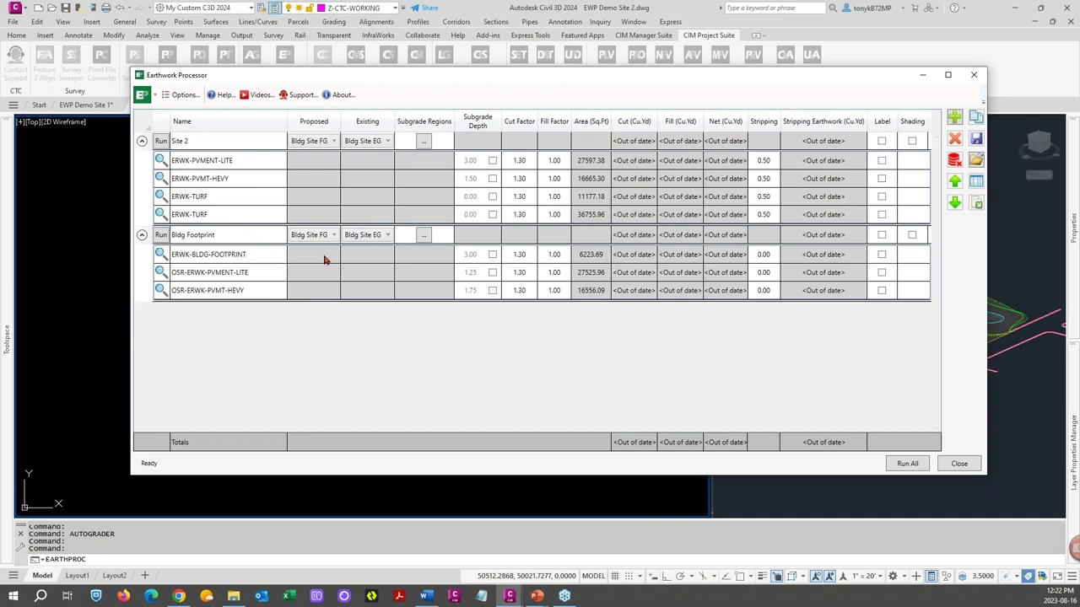
left_click(425, 237)
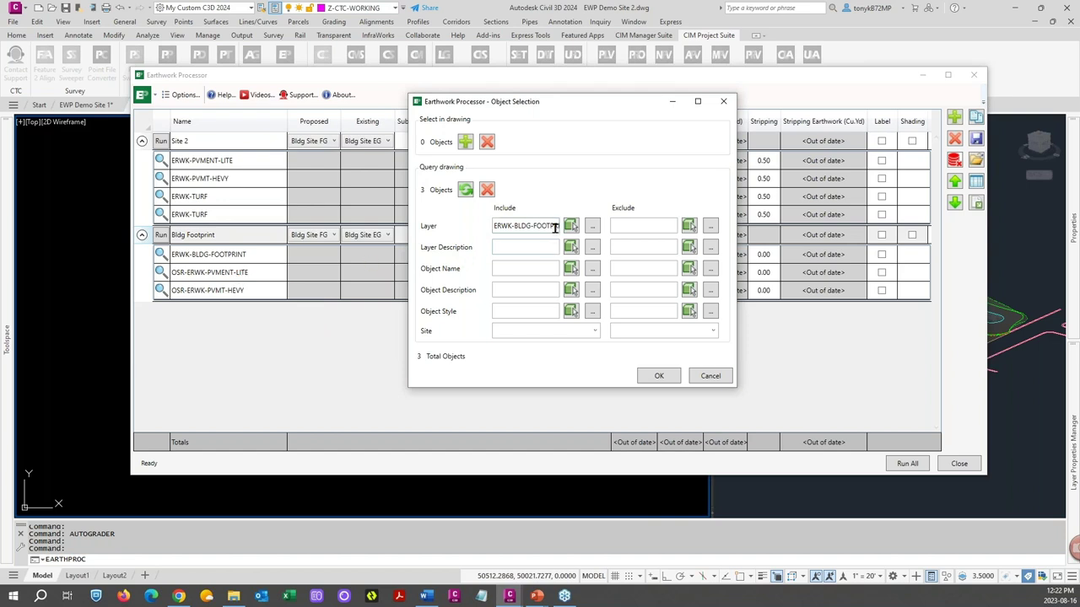
left_click(625, 224)
left_click(469, 191)
left_click(661, 376)
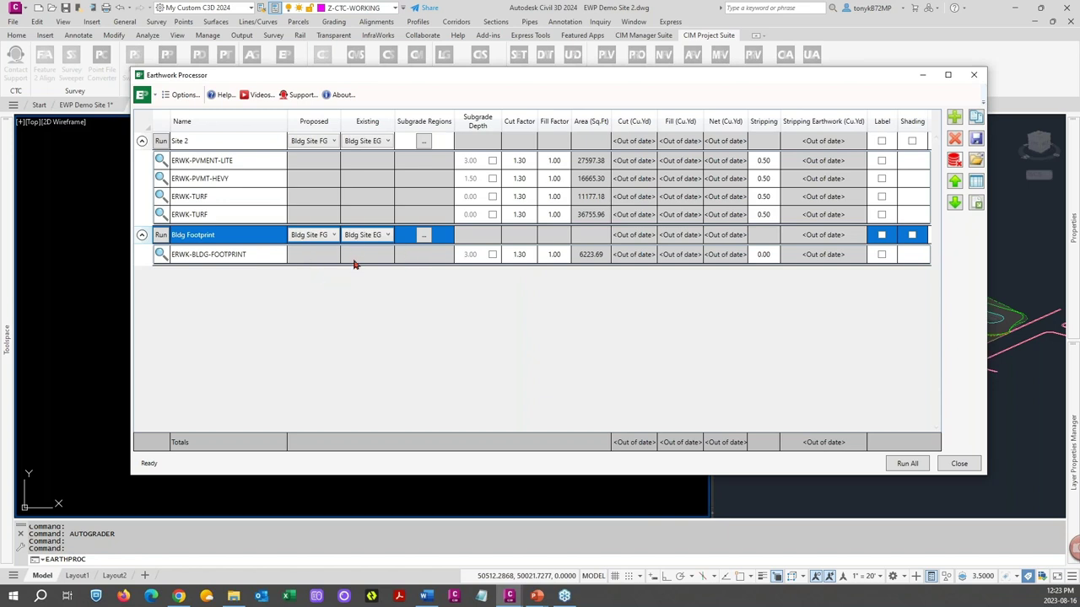
Step: Override the ERWK-BLDG-FOOTPRINT subgrade depth with 4.00, calculate the Bldg Footprint earthwork, and close Earthwork Processor
left_click(492, 255)
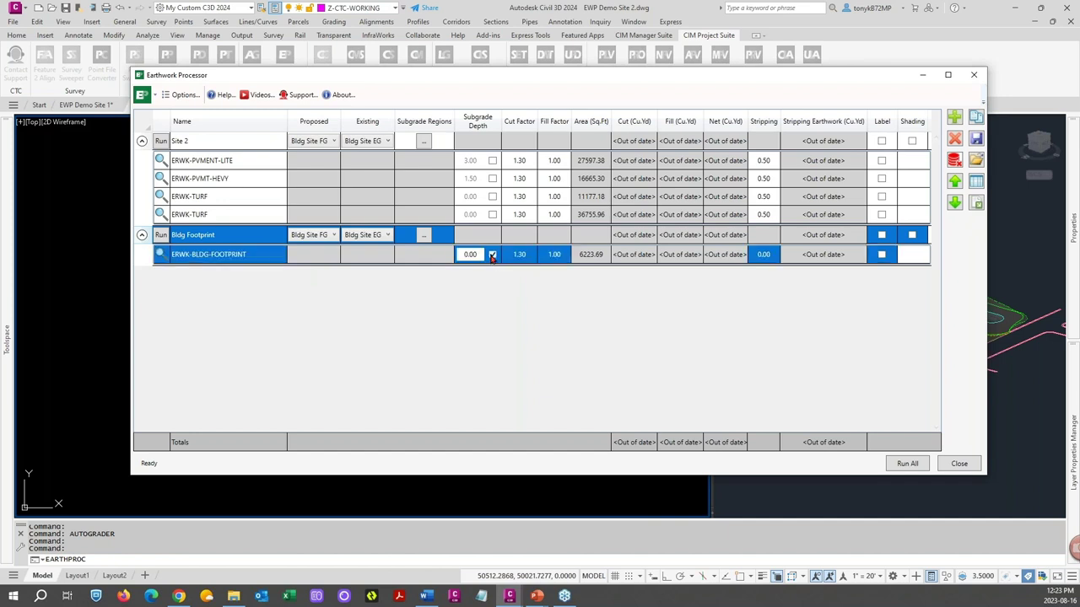
double_click(482, 254)
type("4")
left_click(161, 235)
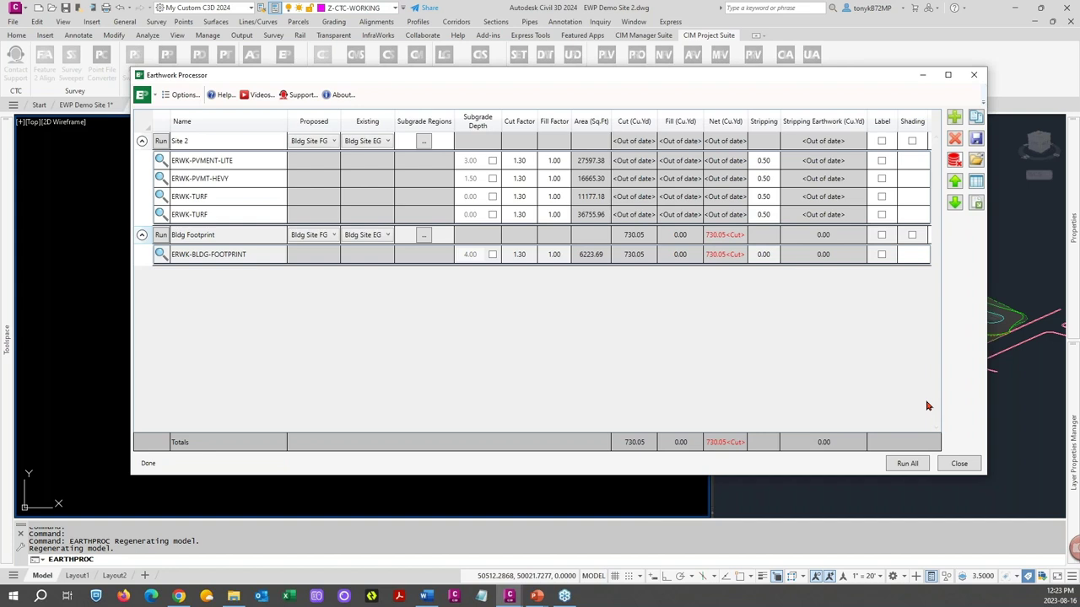
left_click(959, 463)
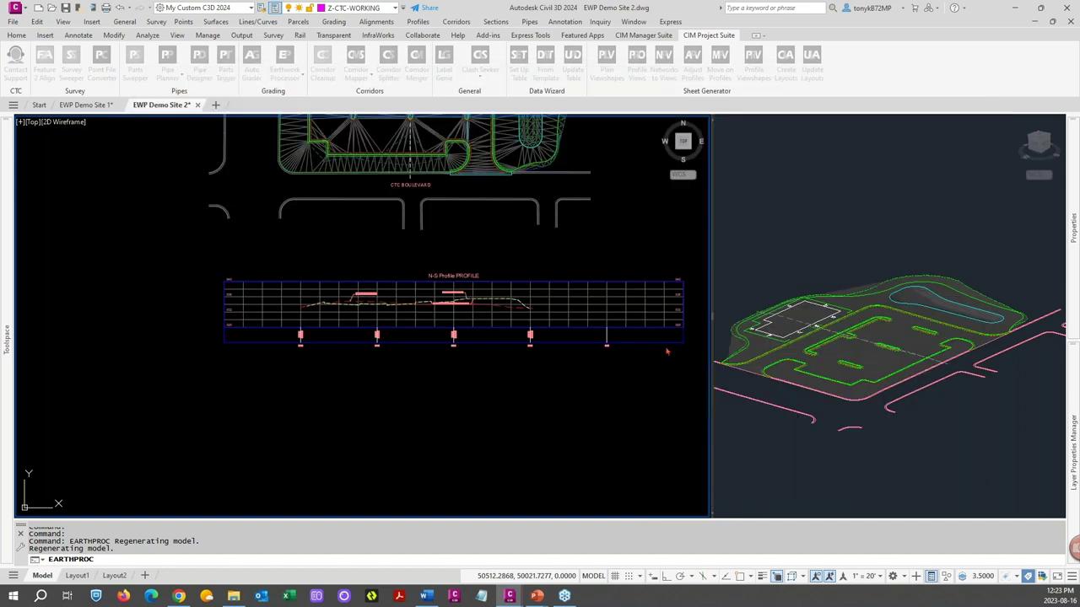
Step: Inspect the updated Bldg Footprint - SUBGRADE line against Bldg Site FG in the N-S Profile view
left_click(473, 319)
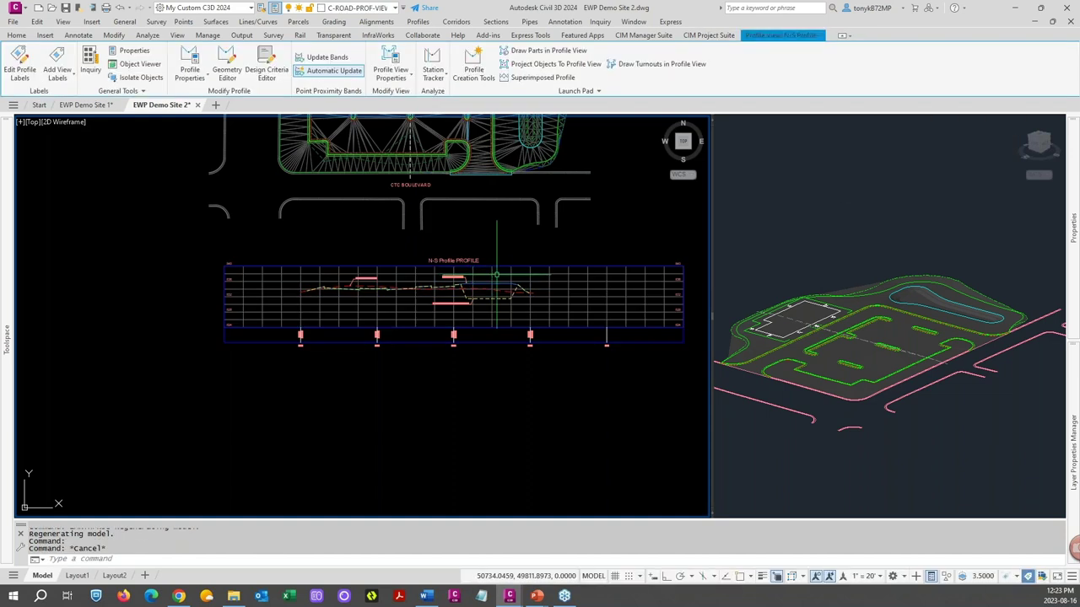
key("Escape")
key("Escape")
scroll(475, 310, "up", 5)
scroll(481, 295, "up", 3)
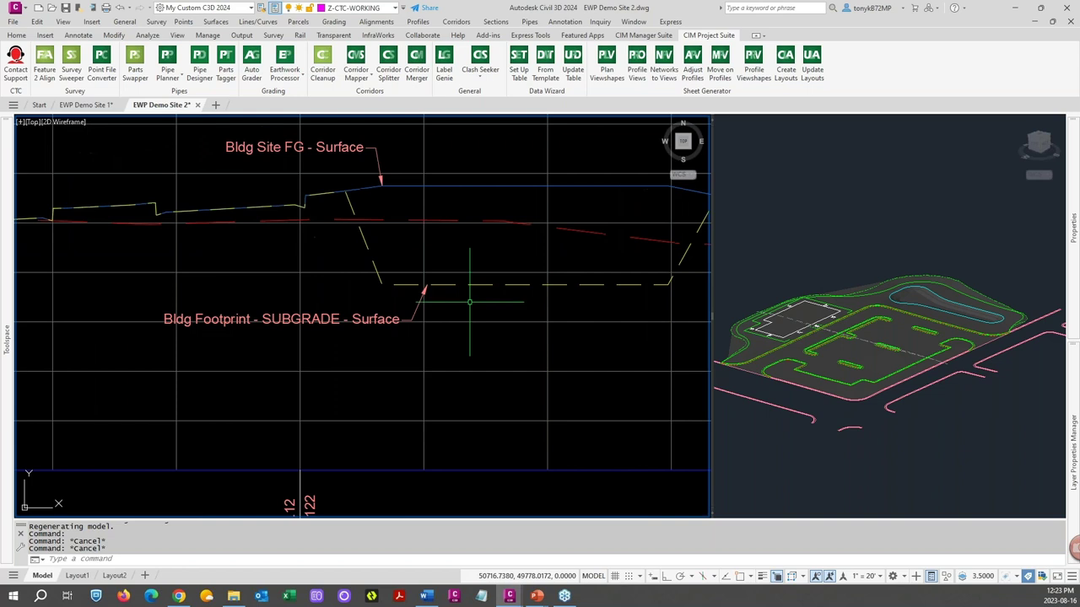
scroll(472, 290, "down", 2)
middle_click_drag(472, 289, 403, 339)
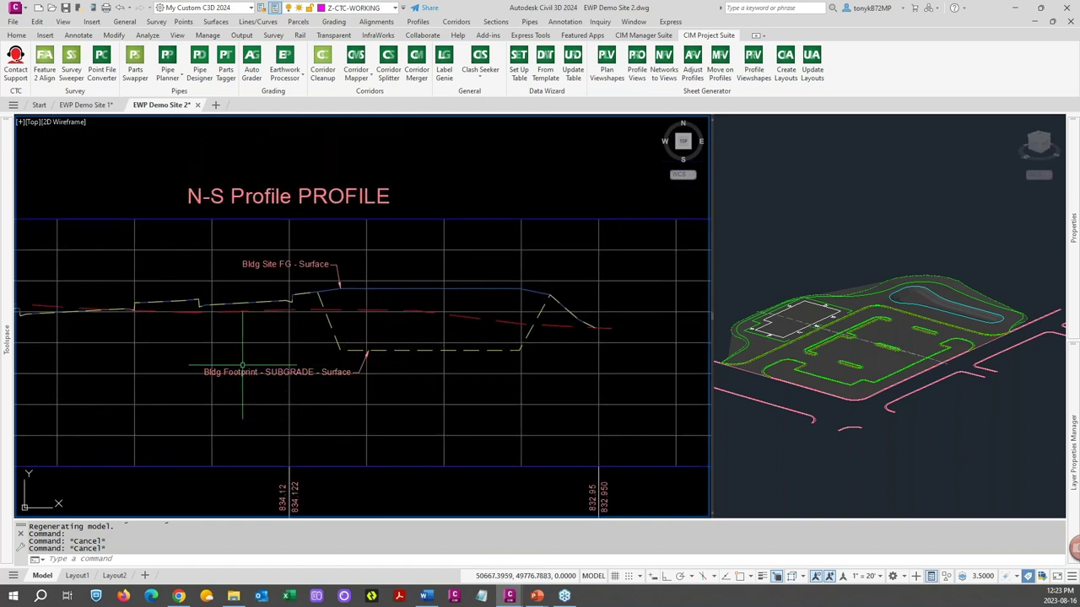
Step: Compare the N-S Profile view's subgrade and ground lines with the building and parking lot in plan
scroll(249, 353, "down", 6)
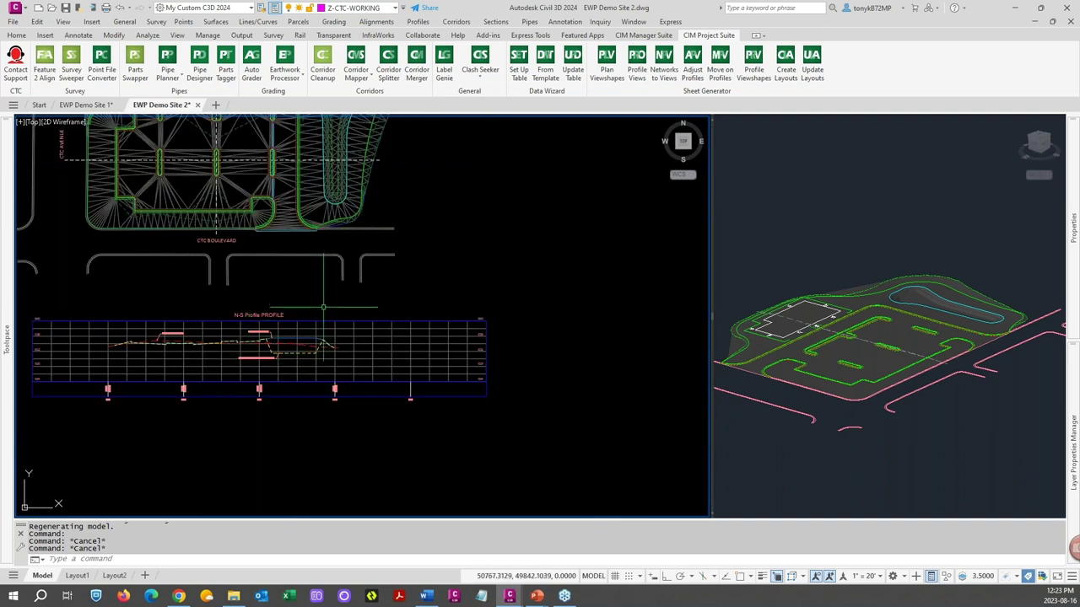
middle_click_drag(326, 306, 322, 363)
scroll(322, 363, "down", 2)
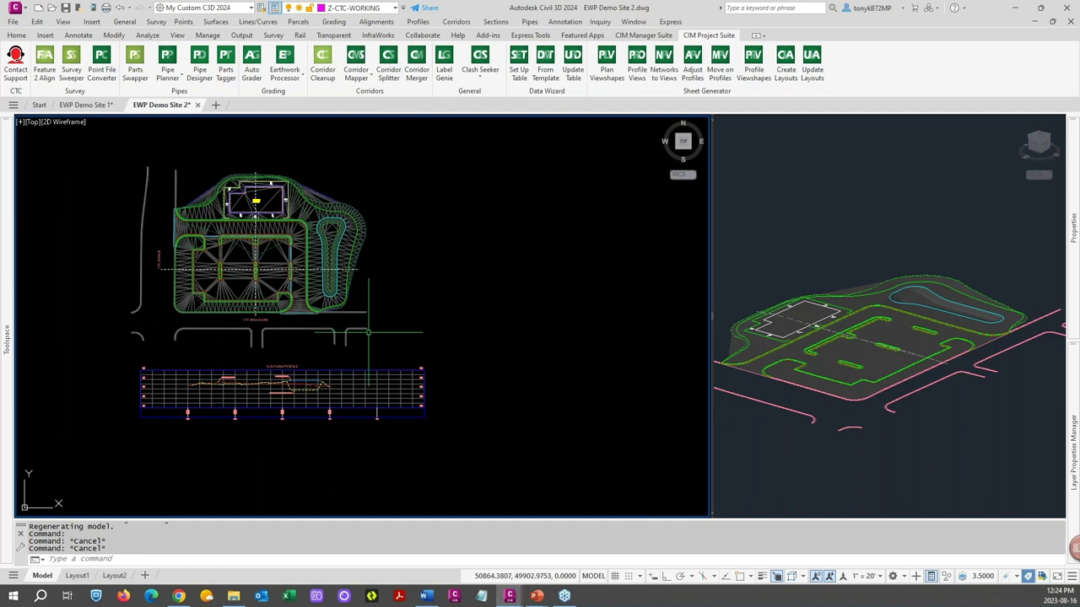
scroll(280, 379, "up", 6)
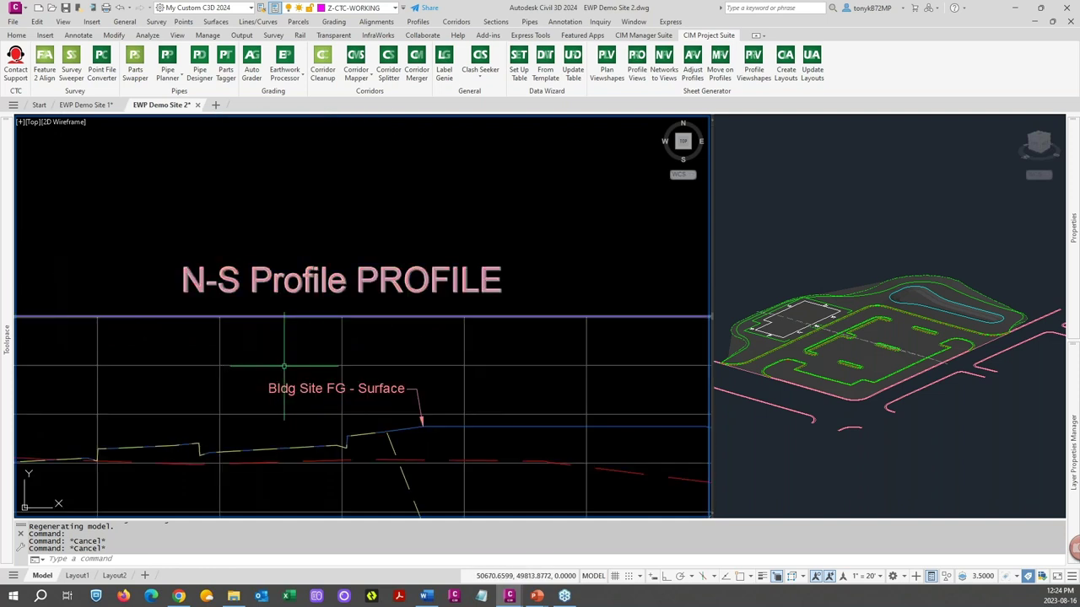
scroll(281, 379, "down", 2)
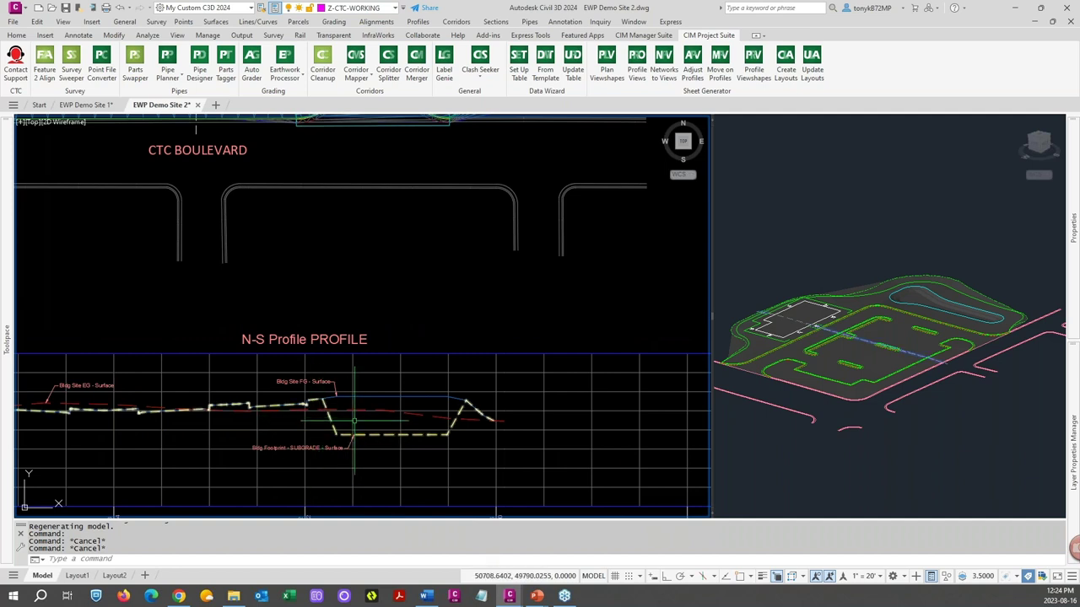
scroll(338, 445, "up", 4)
scroll(378, 408, "down", 4)
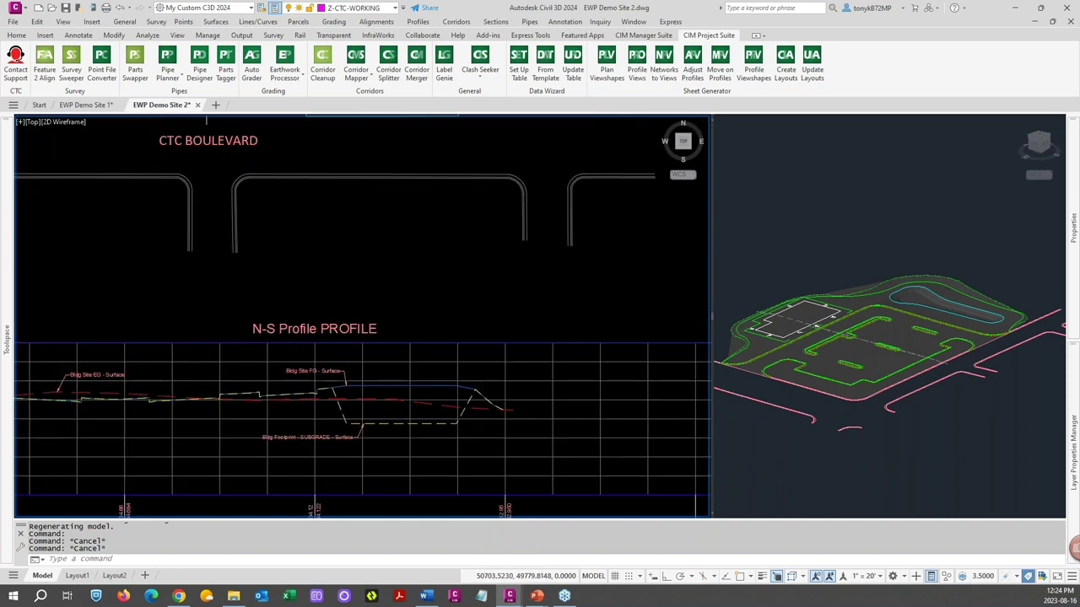
middle_click_drag(300, 314, 355, 422)
middle_click_drag(404, 341, 404, 341)
middle_click_drag(397, 442, 364, 371)
scroll(386, 320, "down", 2)
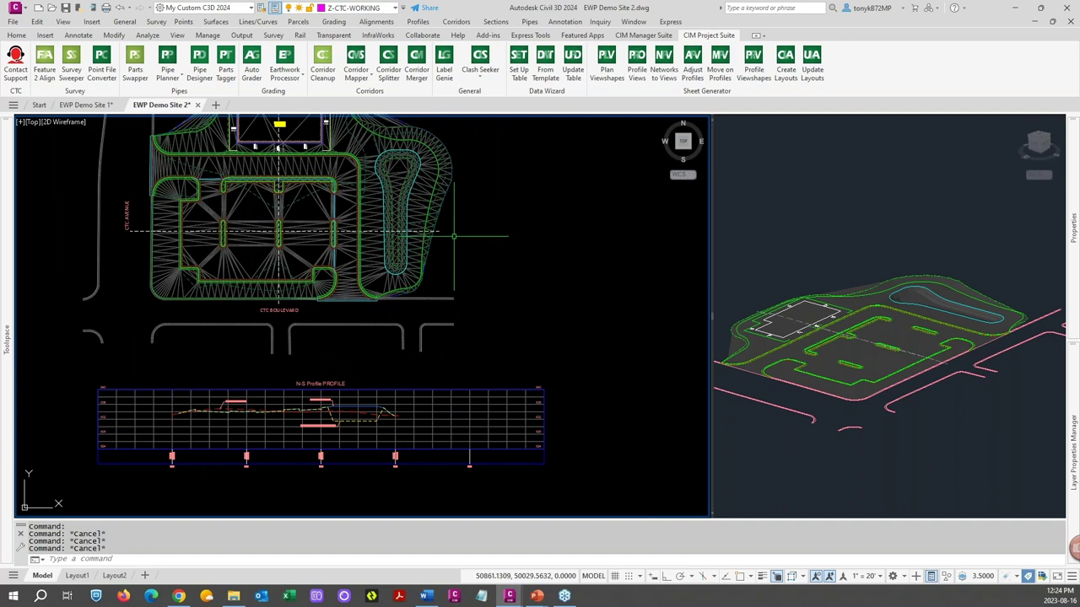
Step: Start surface profiles for the E-W Profile alignment and add the Bldg Site EG and Bldg Site FG surfaces
scroll(428, 217, "up", 5)
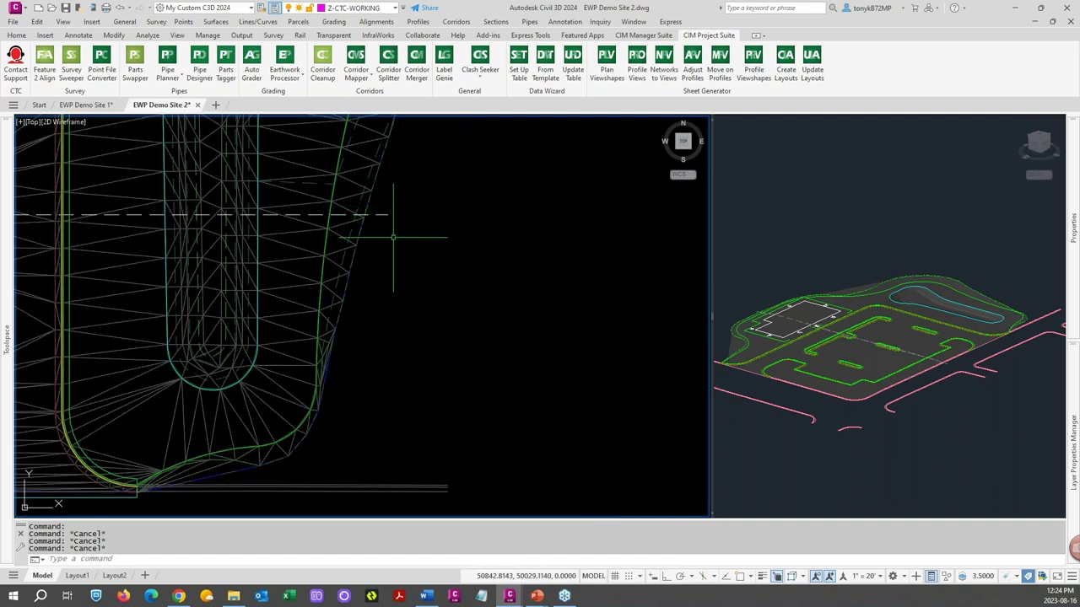
scroll(397, 231, "down", 2)
scroll(397, 232, "down", 2)
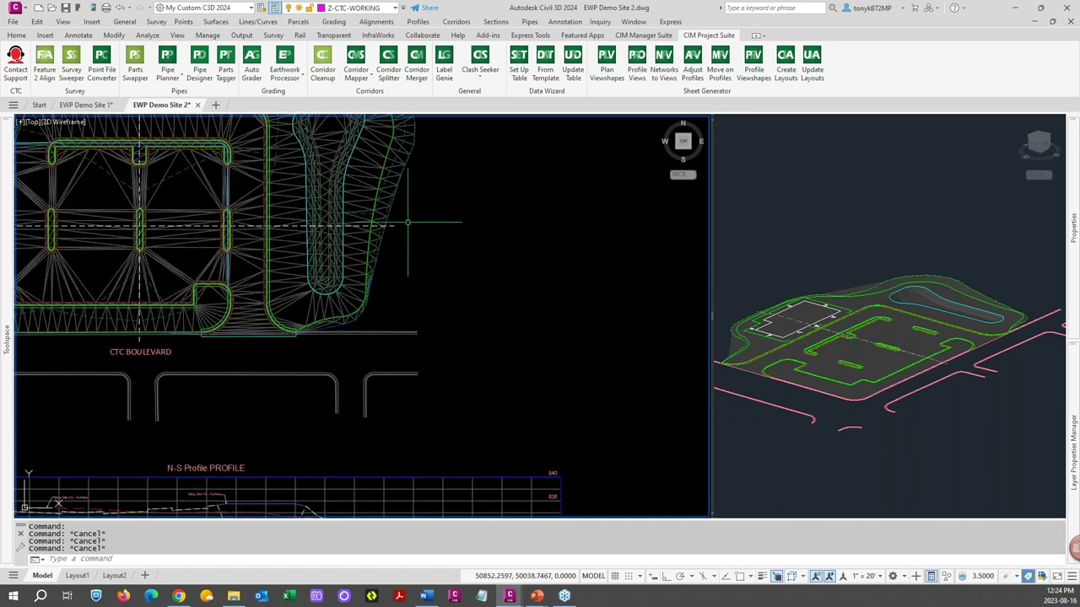
left_click(390, 226)
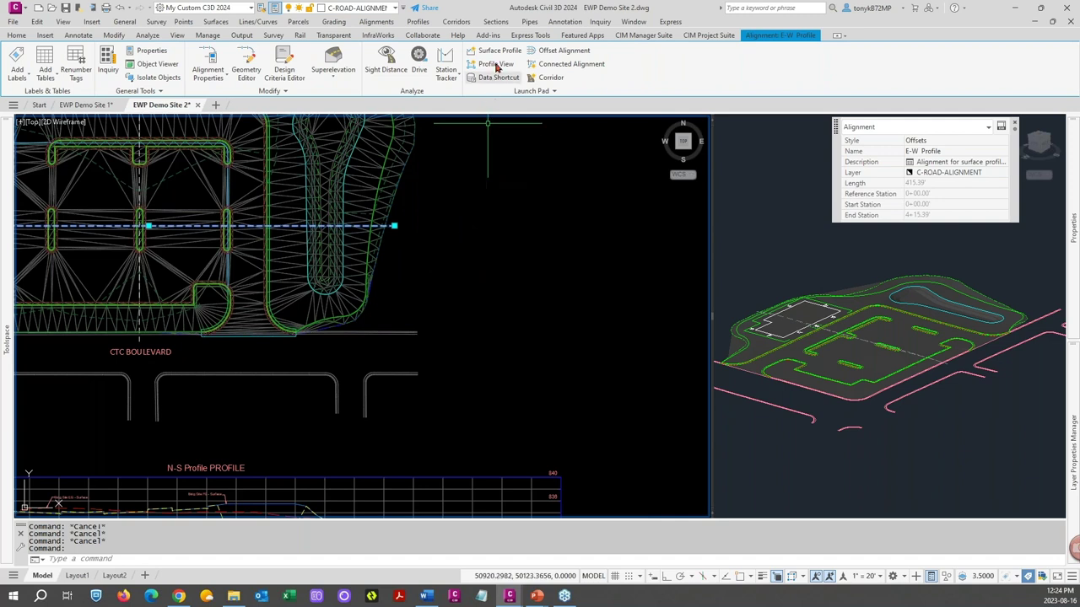
left_click(497, 53)
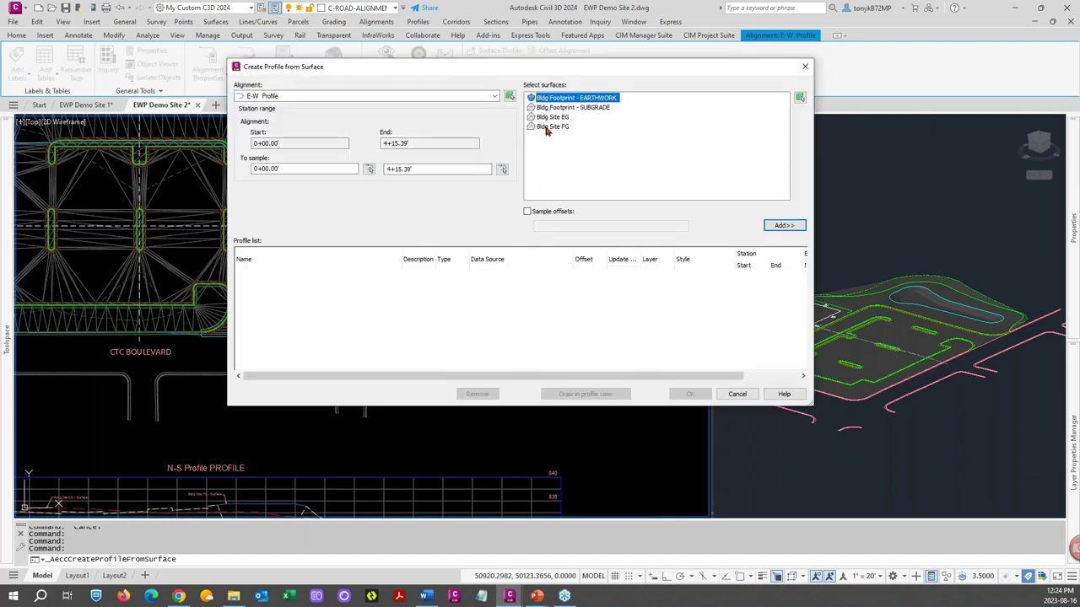
left_click(553, 118)
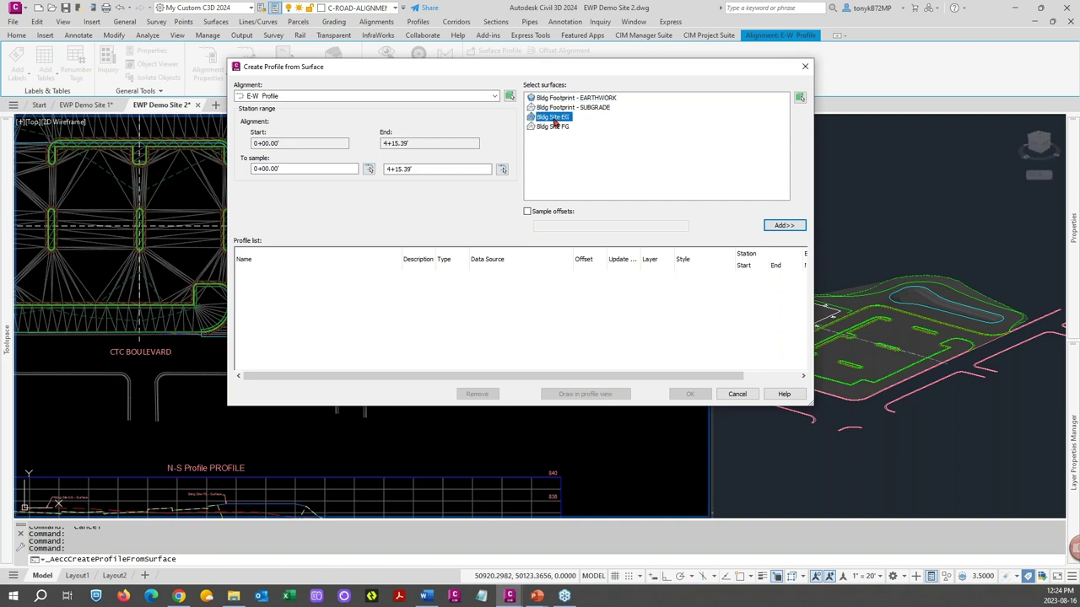
left_click(782, 225)
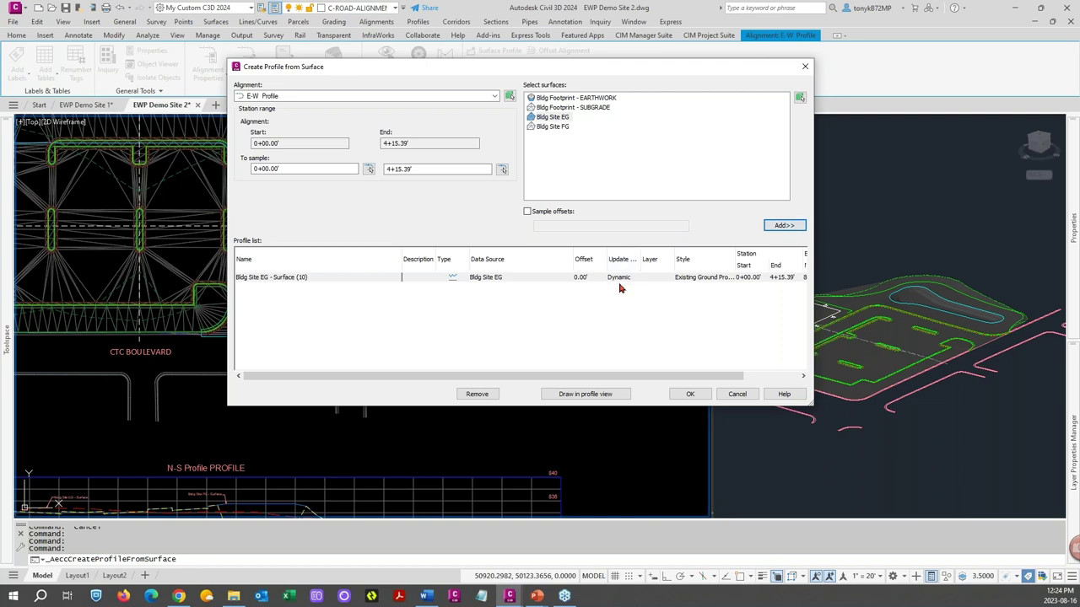
left_click(551, 127)
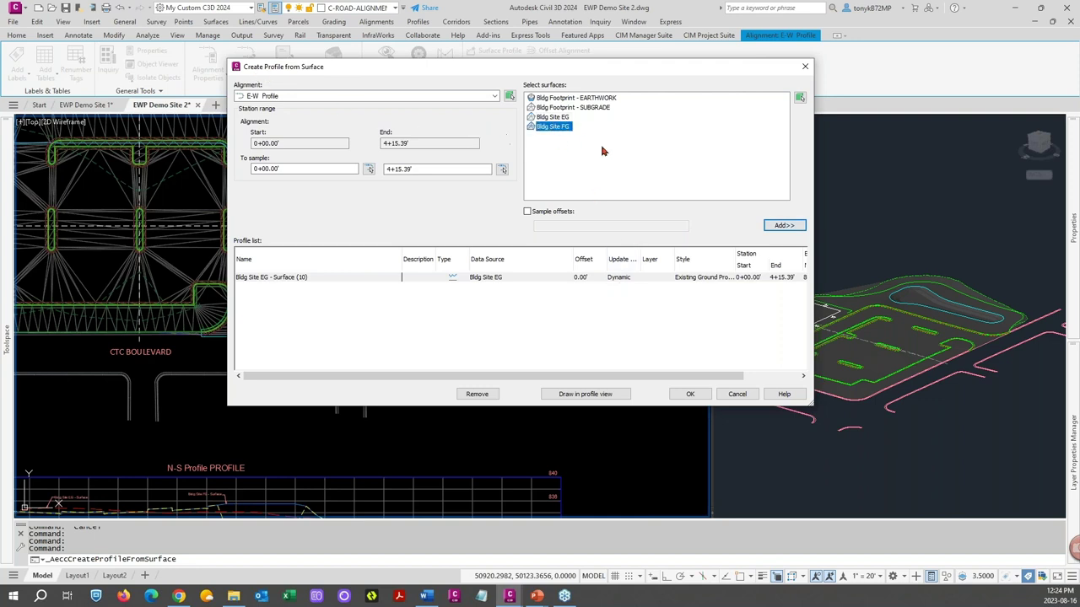
left_click(767, 228)
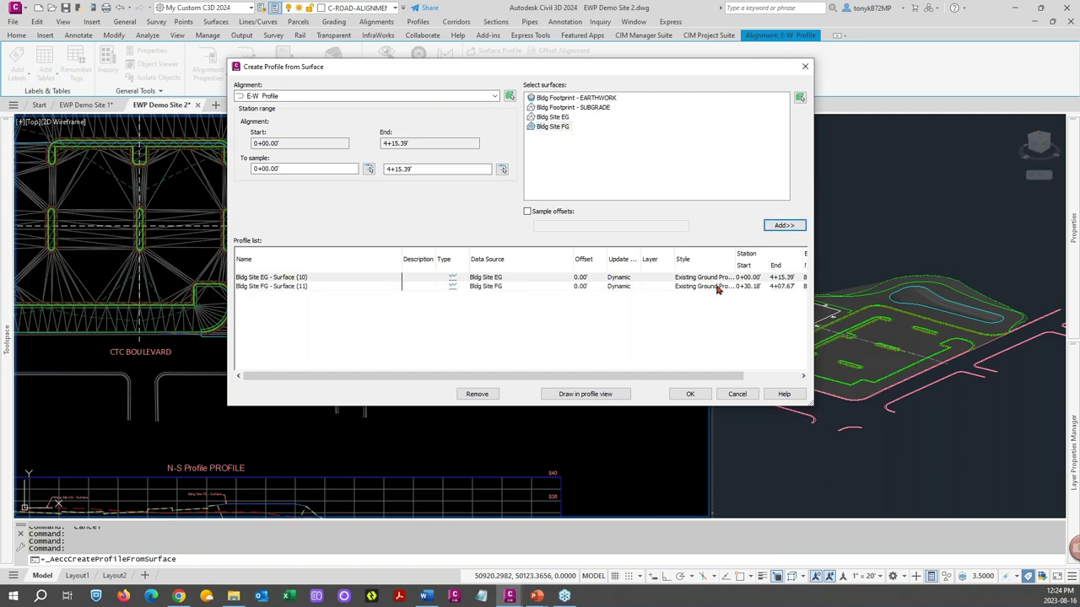
Step: Assign the Design Profile style to the Bldg Site FG profile in the E-W Profile list
left_click(718, 287)
left_click(723, 289)
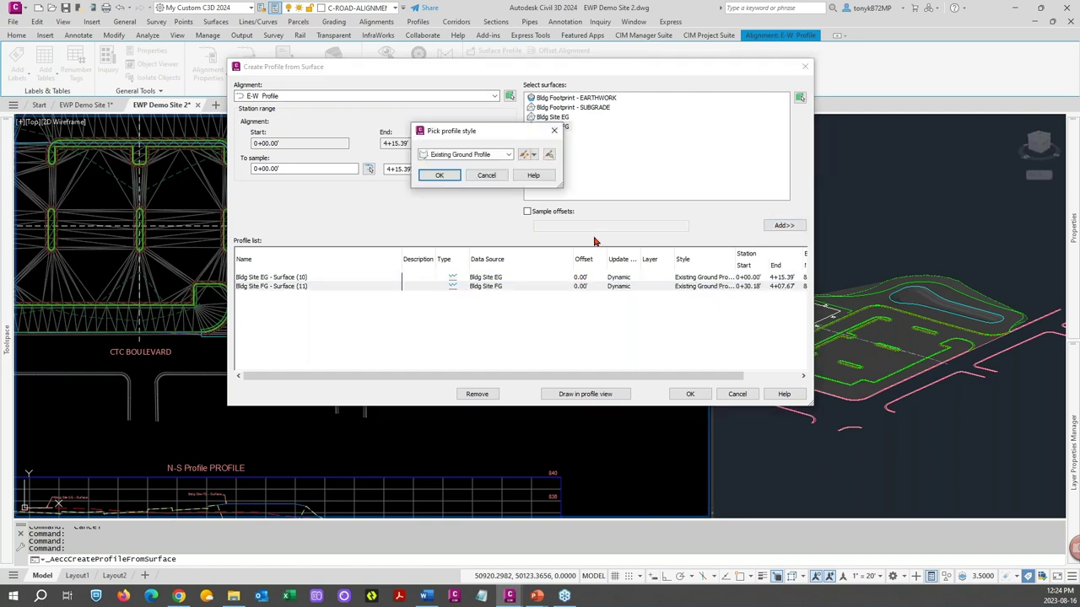
left_click(509, 154)
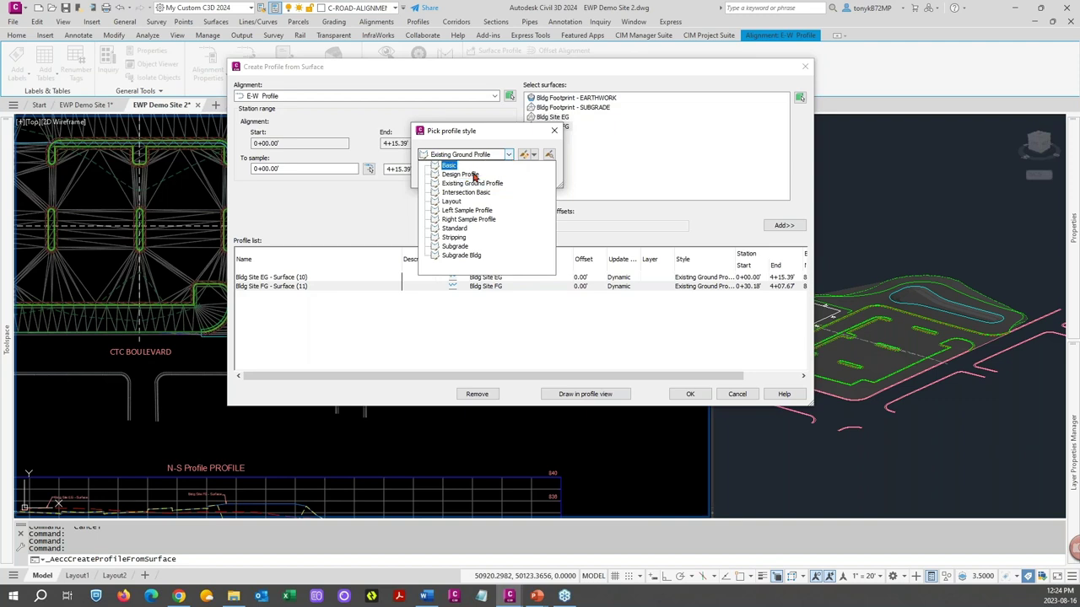
left_click(473, 174)
left_click(439, 175)
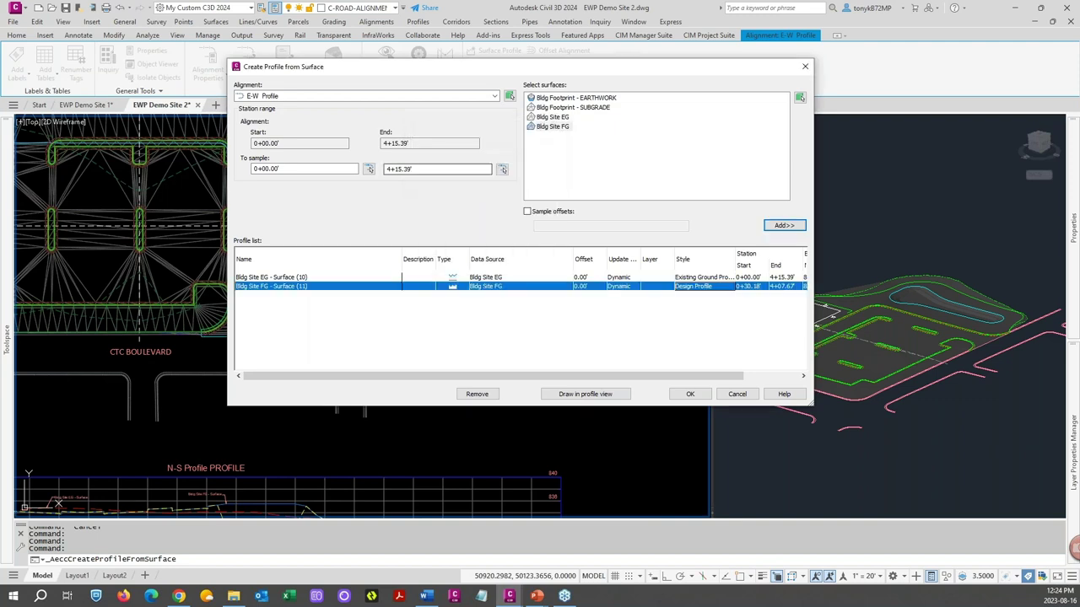
left_click(594, 108)
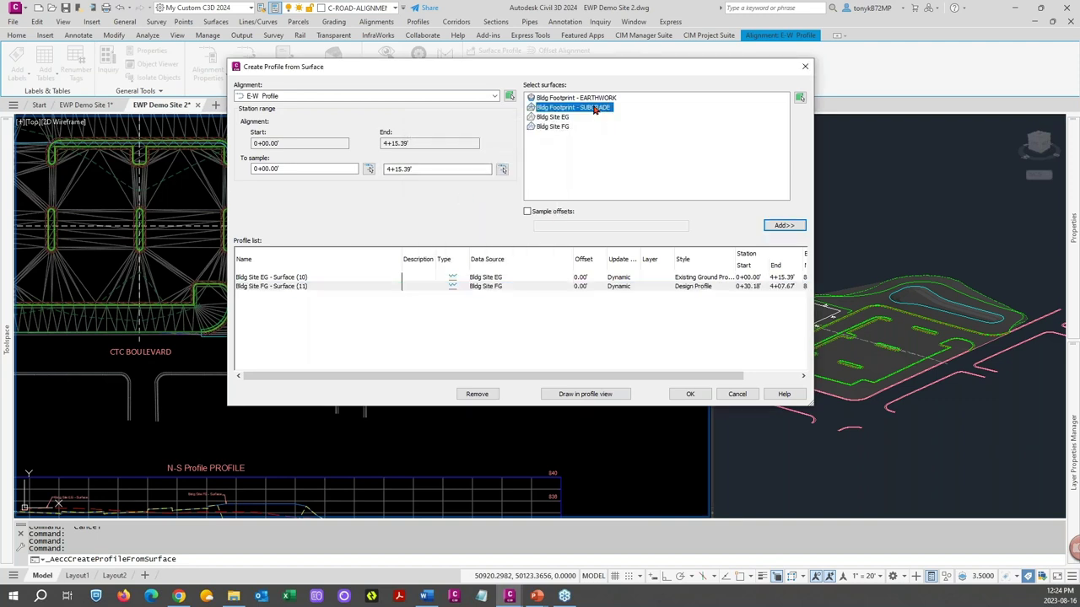
left_click(769, 227)
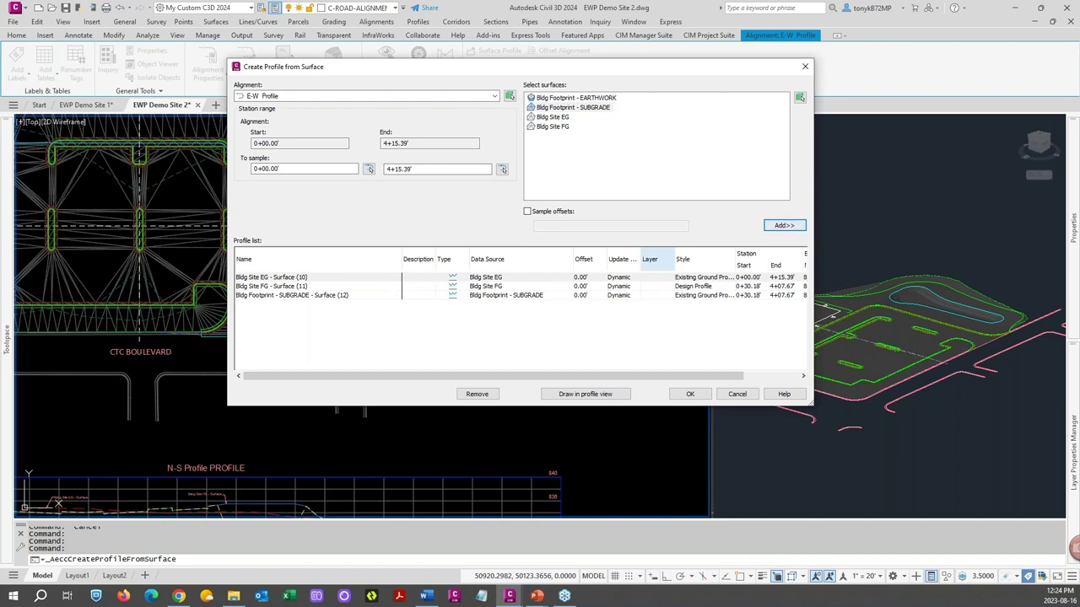
left_click(323, 296)
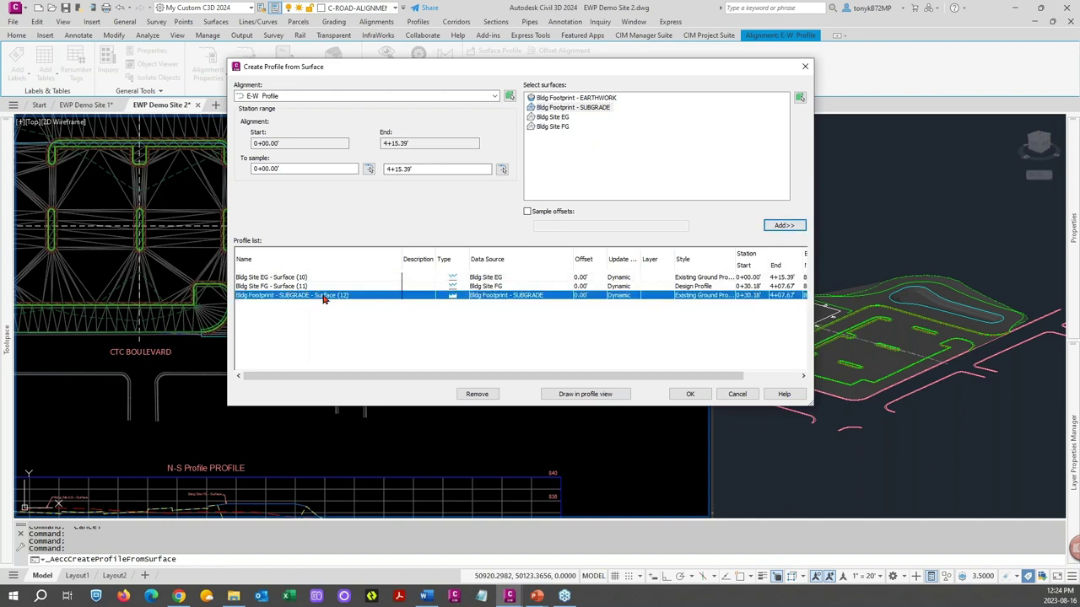
left_click(477, 394)
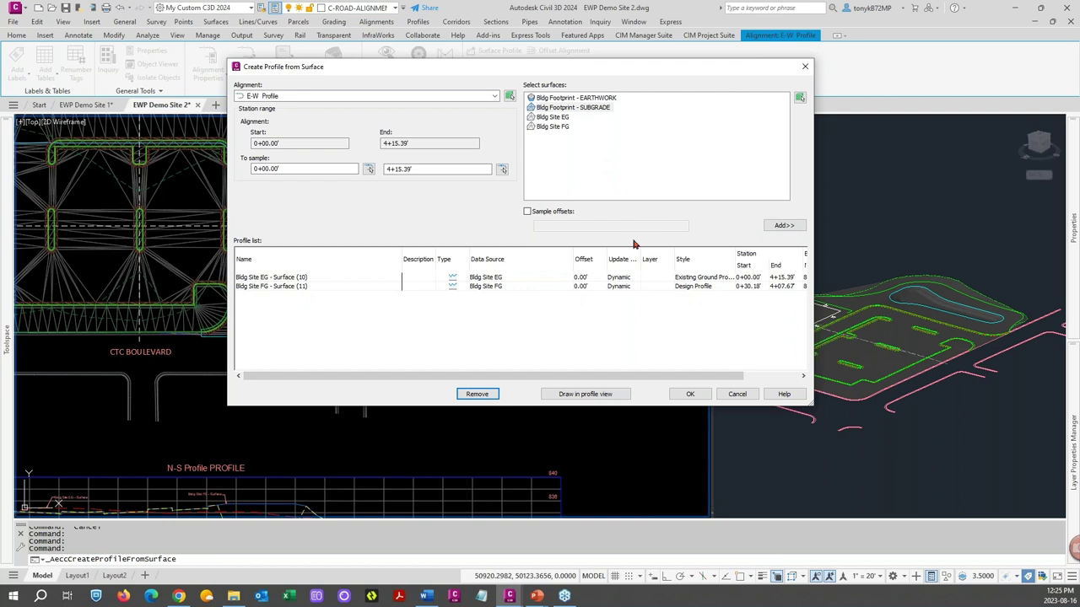
Step: Create the listed Bldg Site EG and Bldg Site FG profiles on the E-W Profile alignment
left_click(690, 396)
scroll(550, 303, "down", 5)
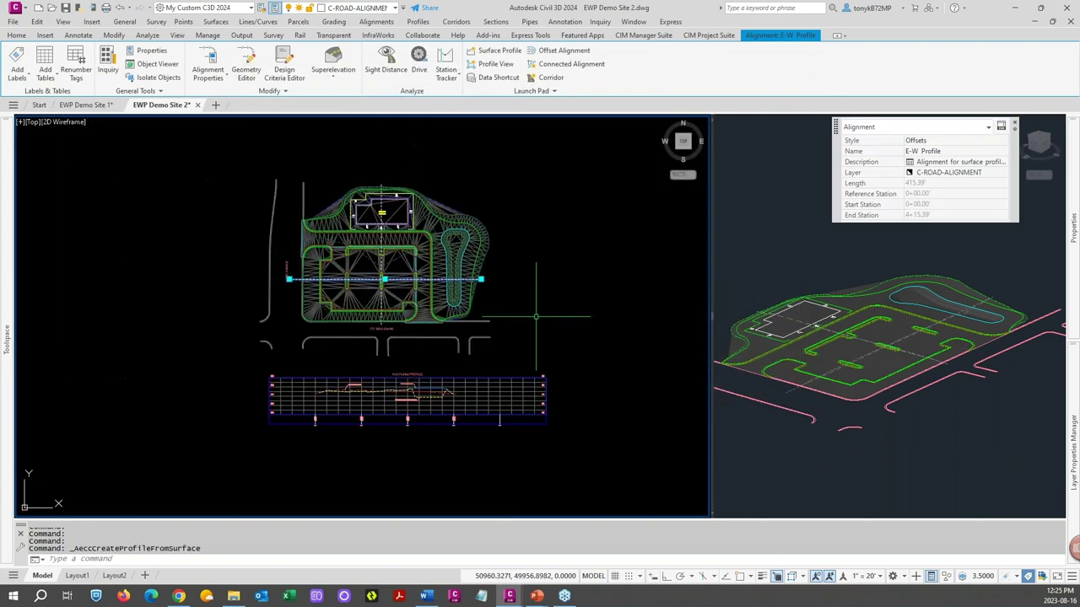
middle_click_drag(495, 290, 357, 321)
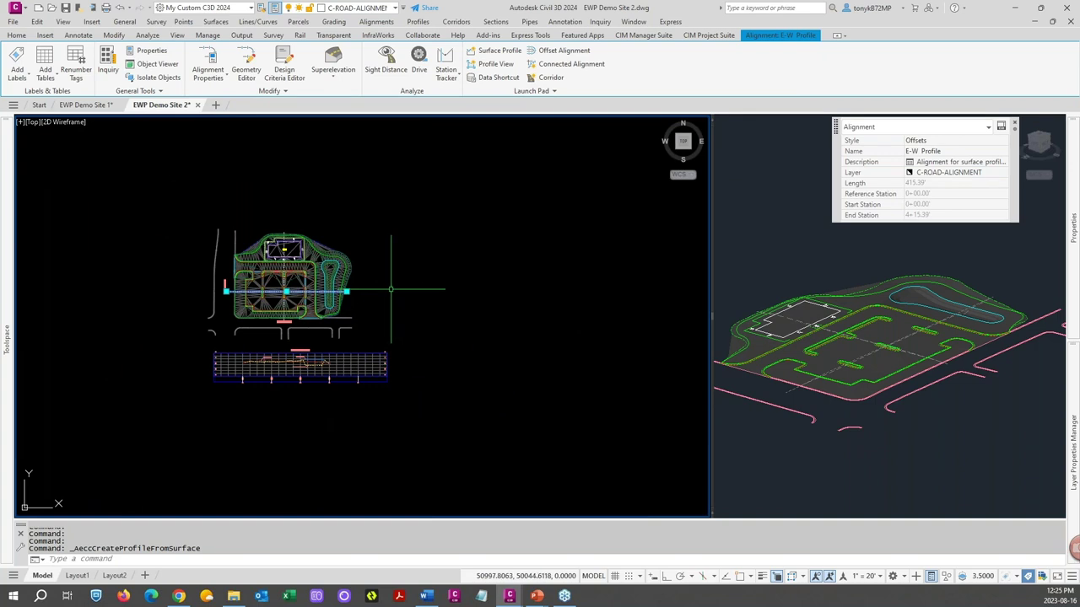
left_click(394, 290)
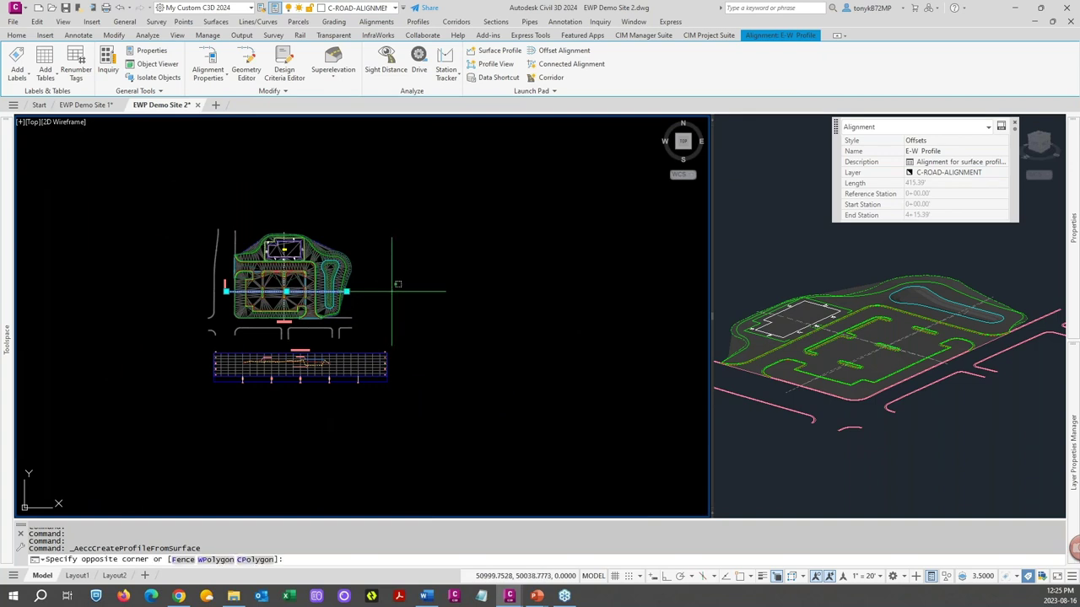
key("Escape")
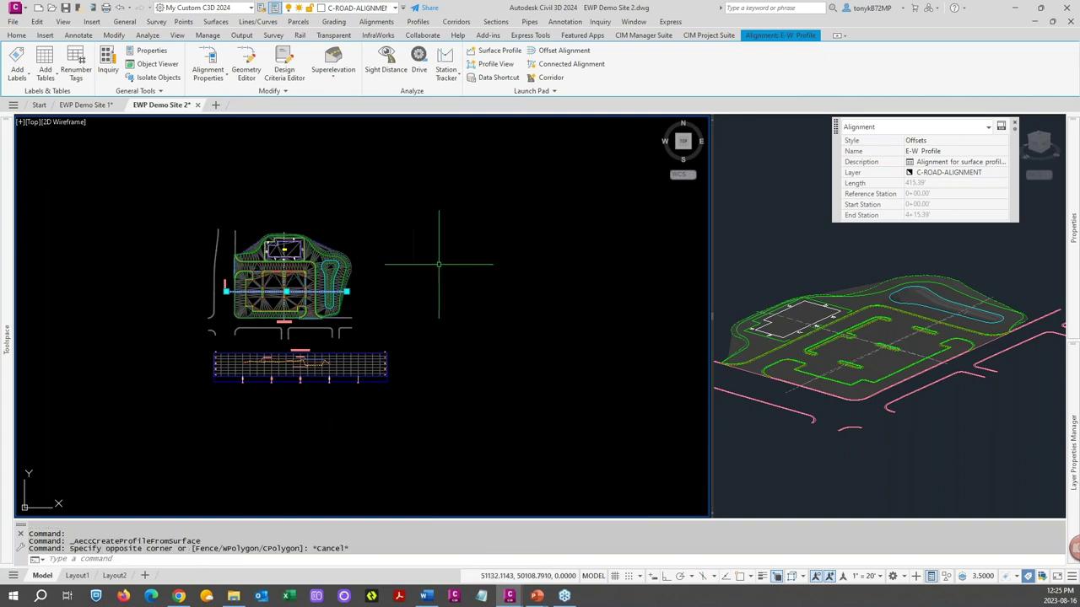
key("Escape")
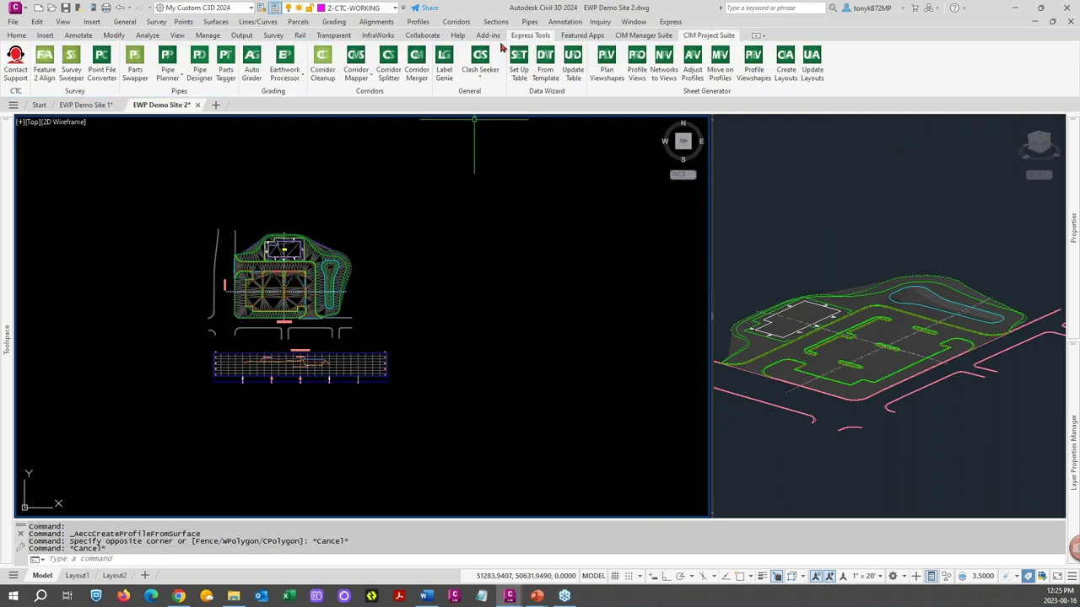
Step: Create a profile view for the E-W Profile alignment with the default settings and place it east of the site plan
scroll(350, 294, "up", 3)
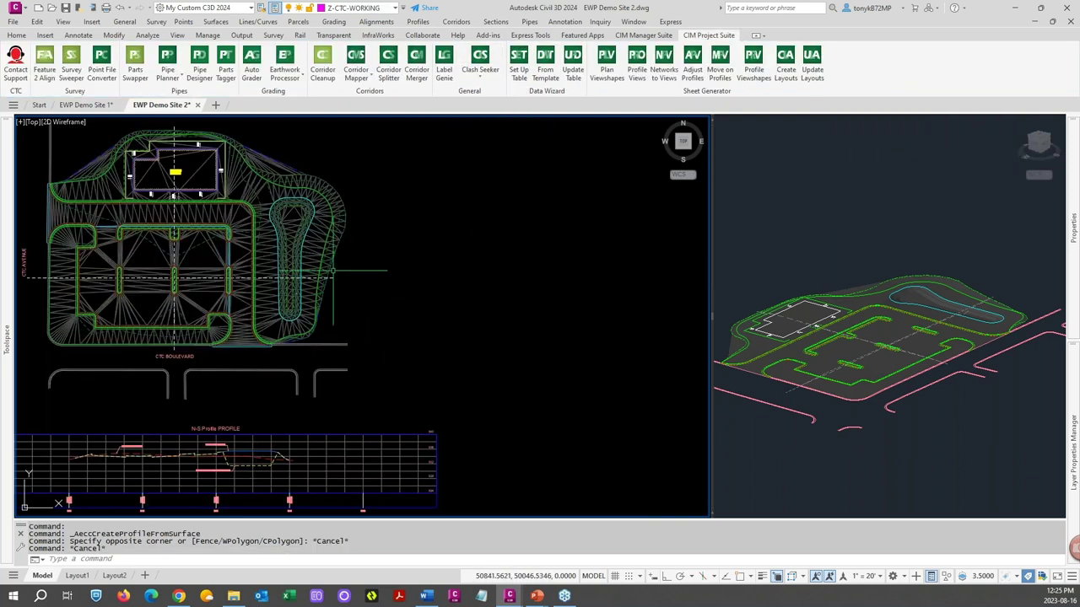
left_click(333, 279)
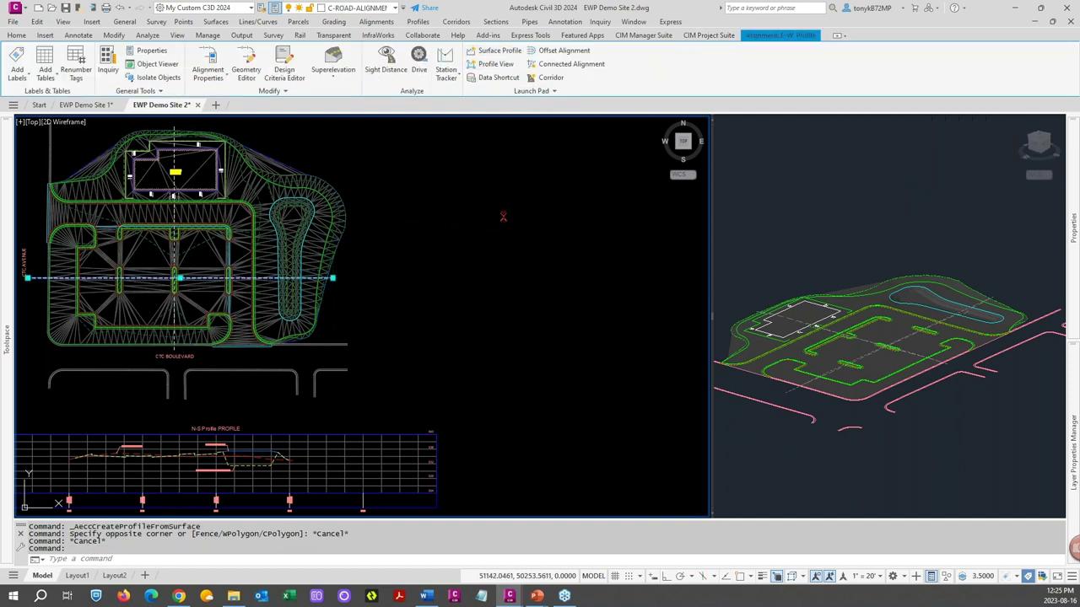
left_click(496, 51)
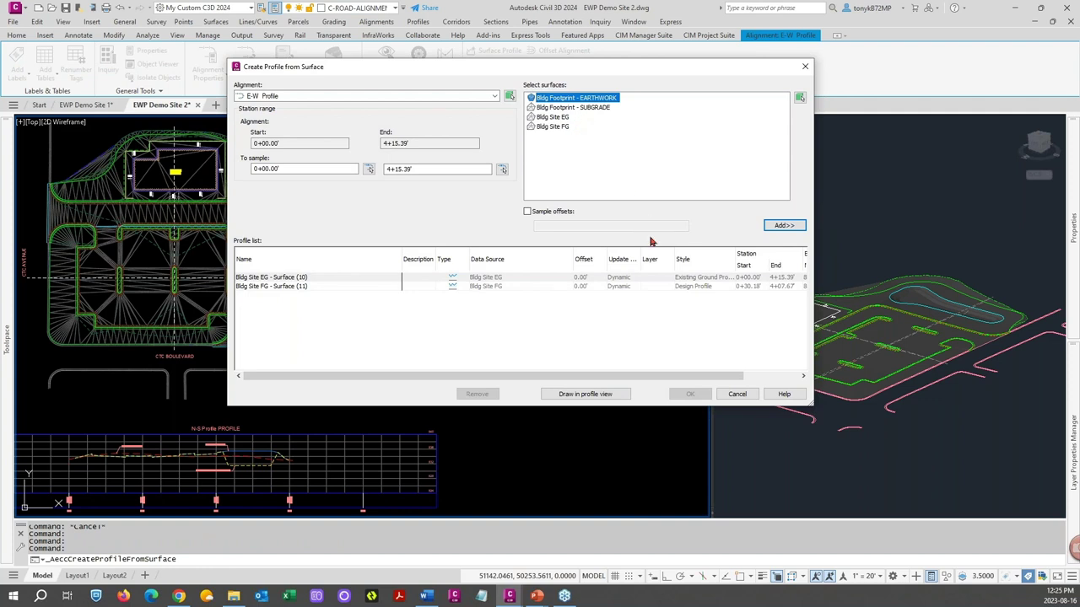
left_click(564, 394)
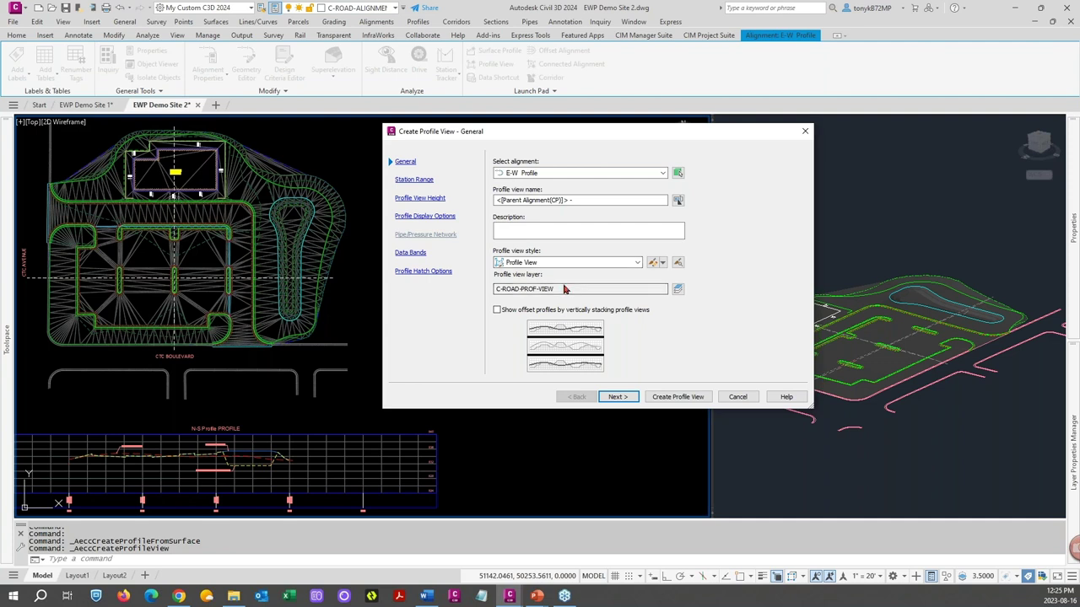
left_click(655, 397)
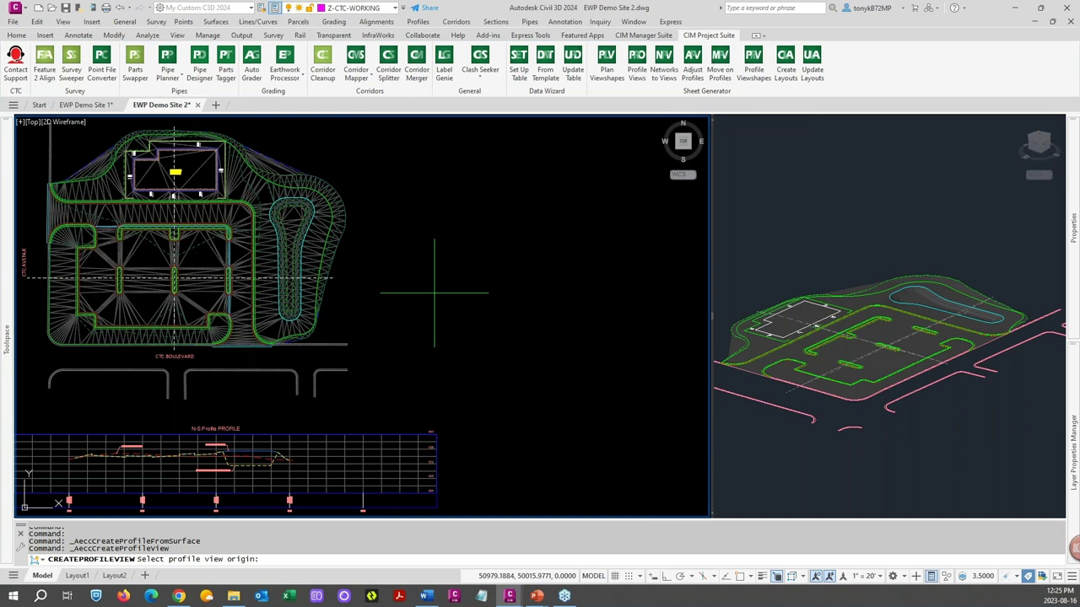
scroll(424, 241, "down", 1)
scroll(430, 294, "down", 2)
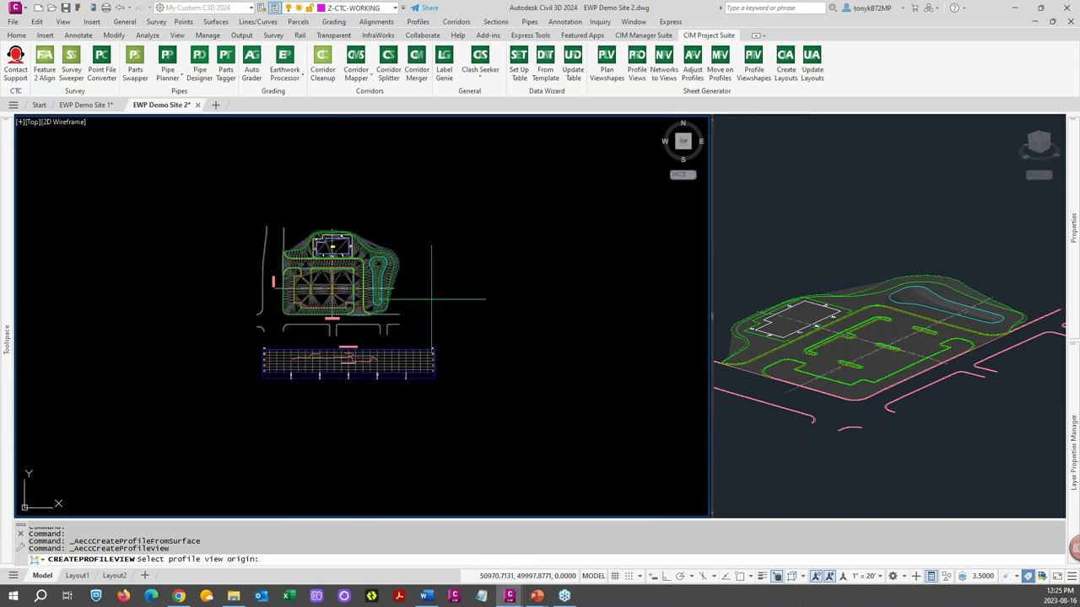
left_click(430, 295)
Step: Examine the existing ground and finished grade lines in the new E-W profile view and compare it with the site plan
scroll(494, 287, "up", 3)
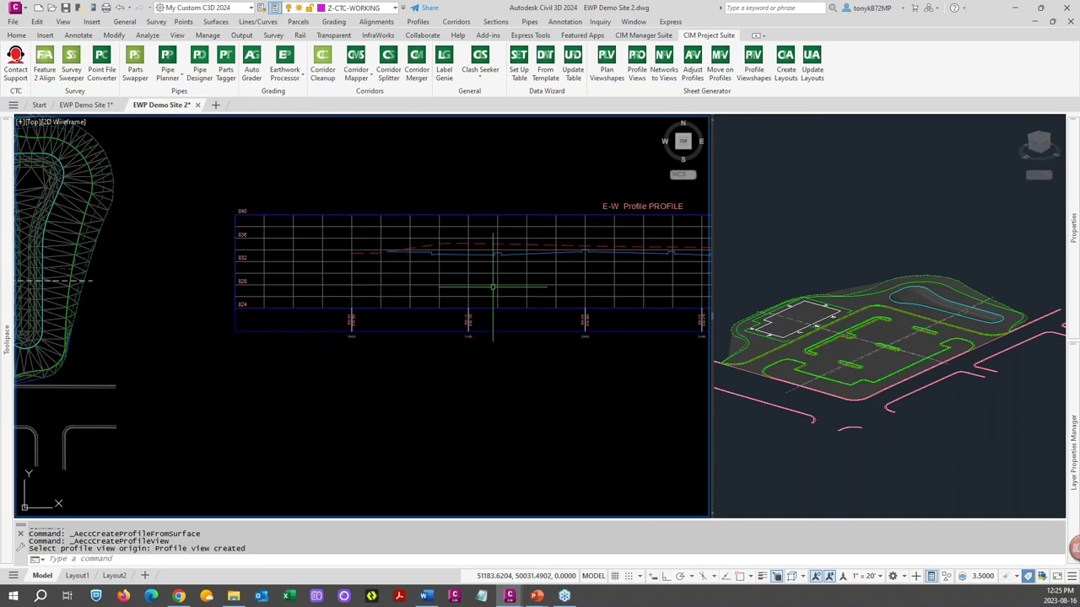
scroll(493, 286, "down", 1)
scroll(493, 286, "up", 2)
key("Escape")
scroll(357, 270, "up", 3)
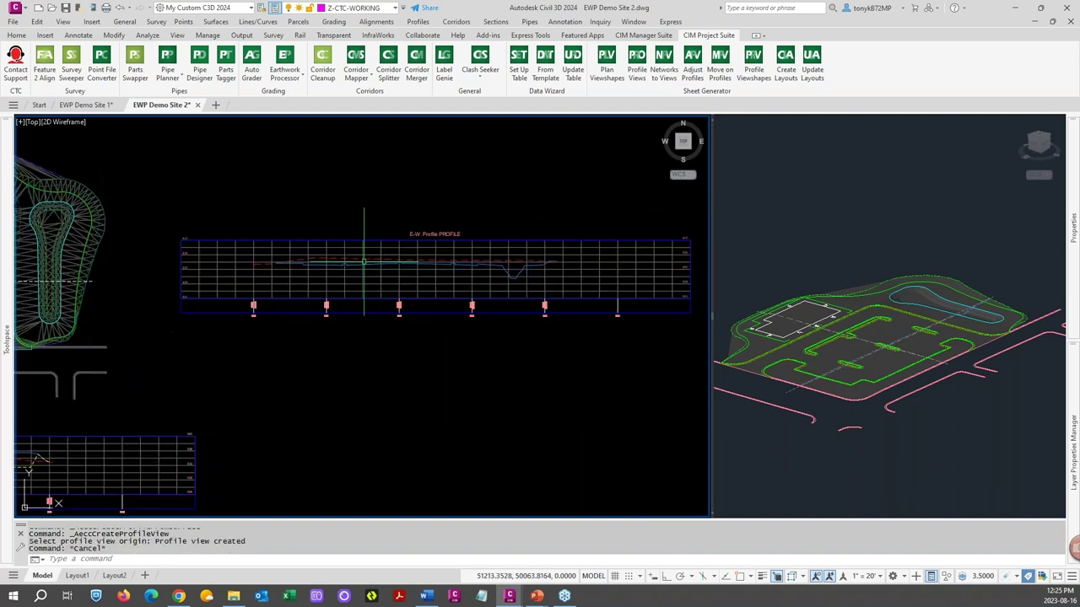
scroll(357, 270, "down", 3)
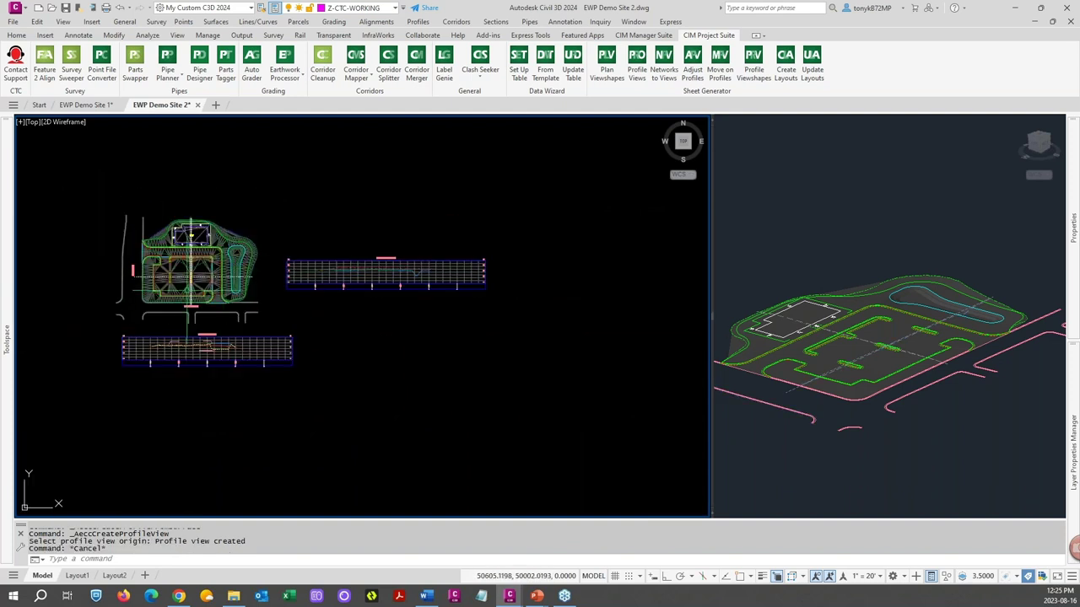
scroll(394, 283, "up", 5)
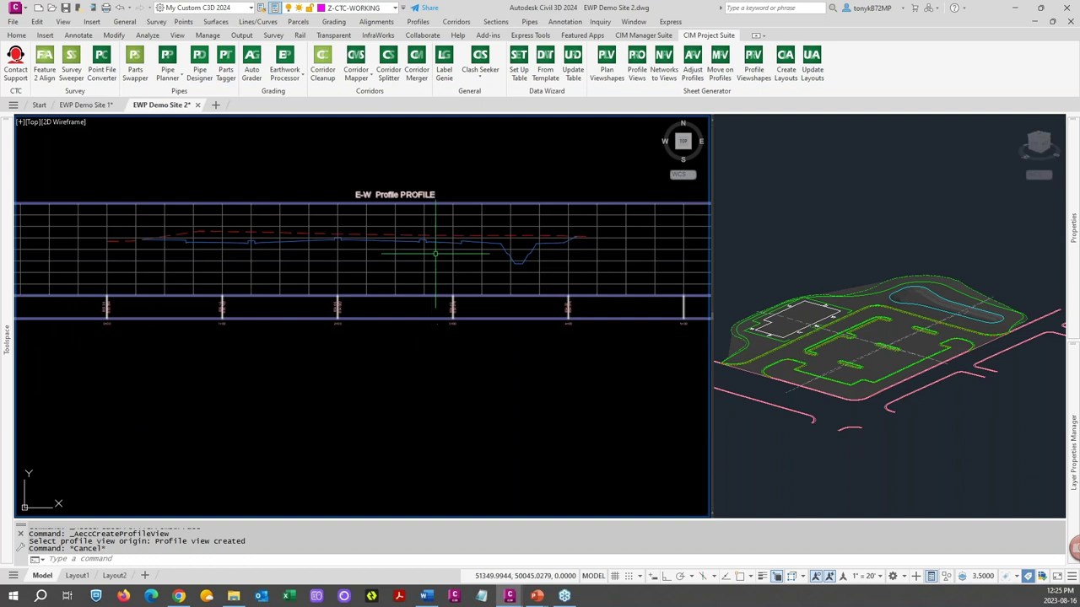
scroll(490, 285, "down", 5)
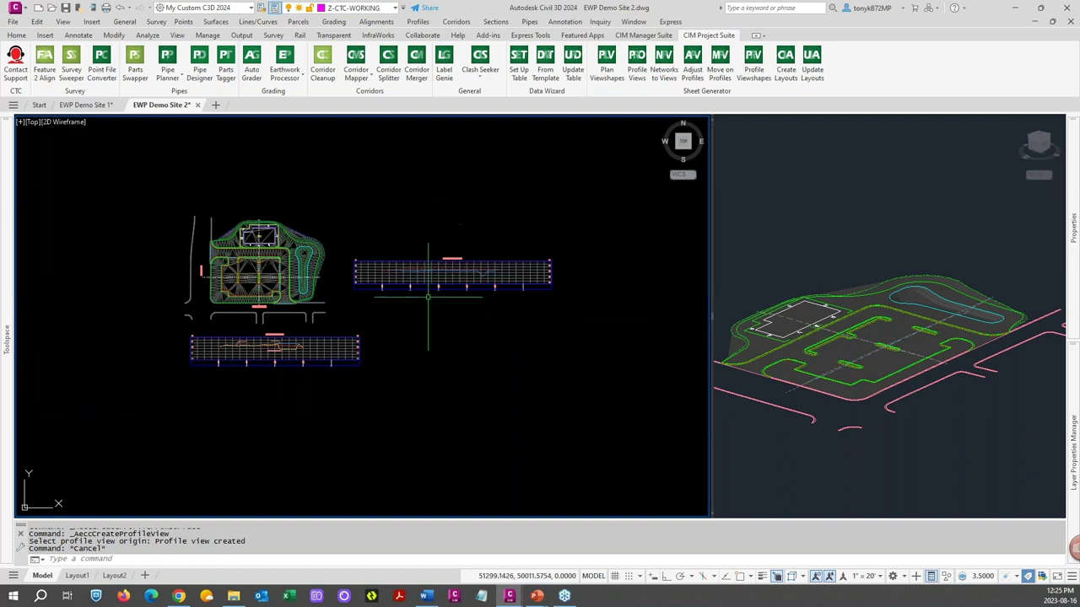
Step: Open the Earthwork Processor's Calculate Earthworks tool
key("Escape")
left_click(291, 76)
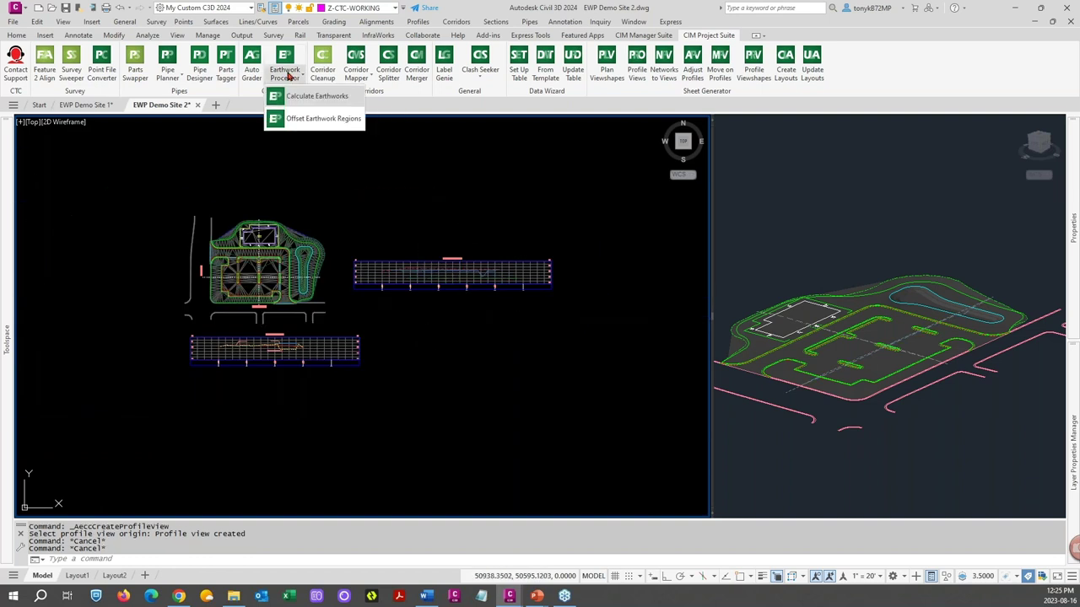
left_click(300, 100)
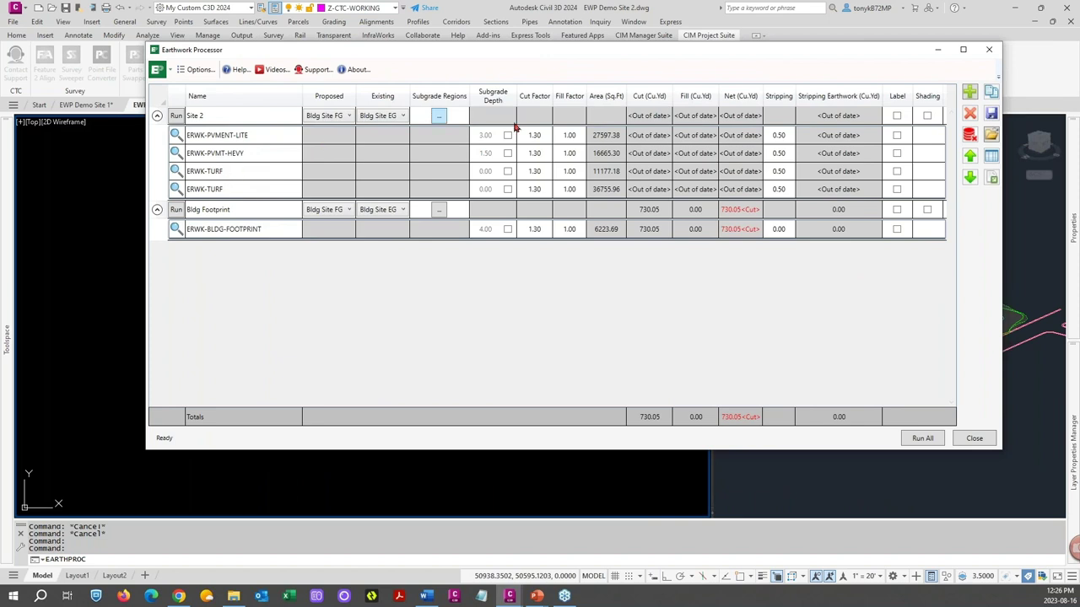
mouse_move(507, 51)
left_mouse_down()
mouse_move(508, 84)
mouse_move(513, 65)
left_mouse_up()
Step: Locate the two ERWK-TURF regions of Site 2 in the drawing and inspect the boundaries they cover
left_click(180, 181)
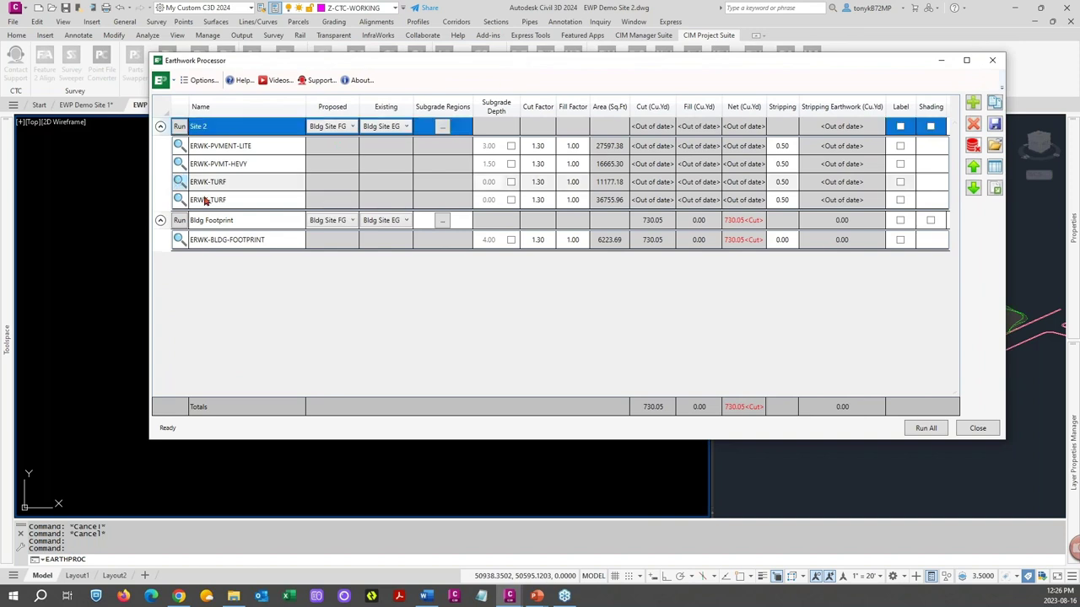
left_click(183, 182)
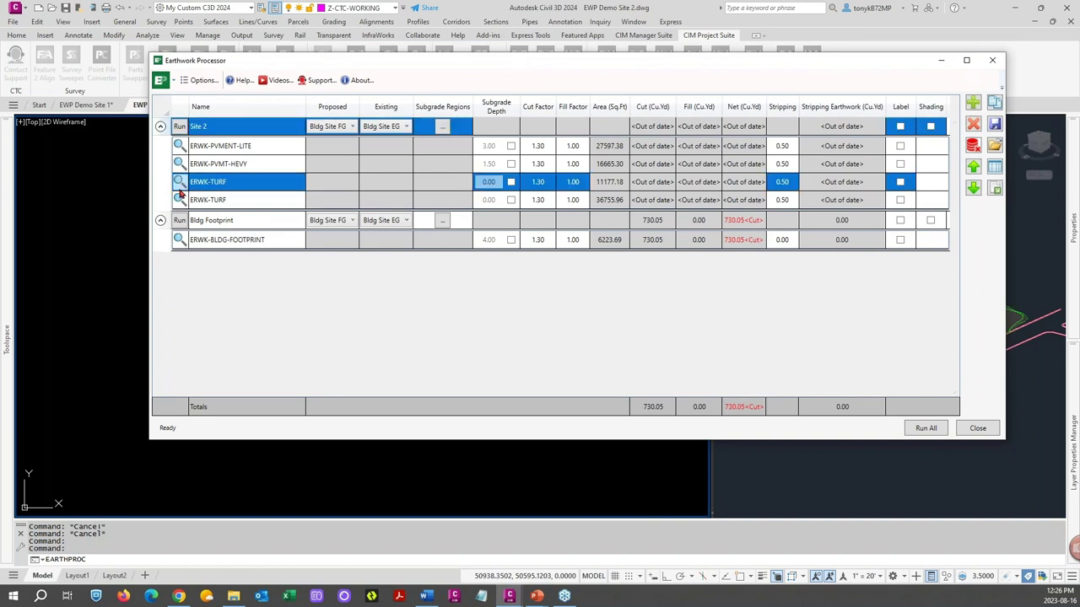
left_click_drag(387, 68, 1079, 76)
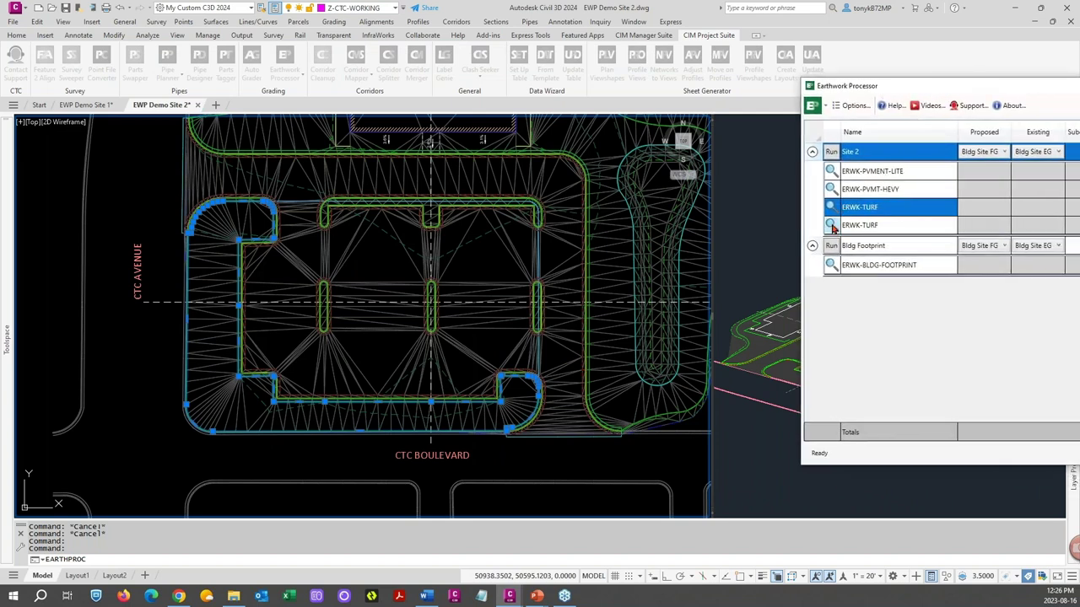
left_click(830, 225)
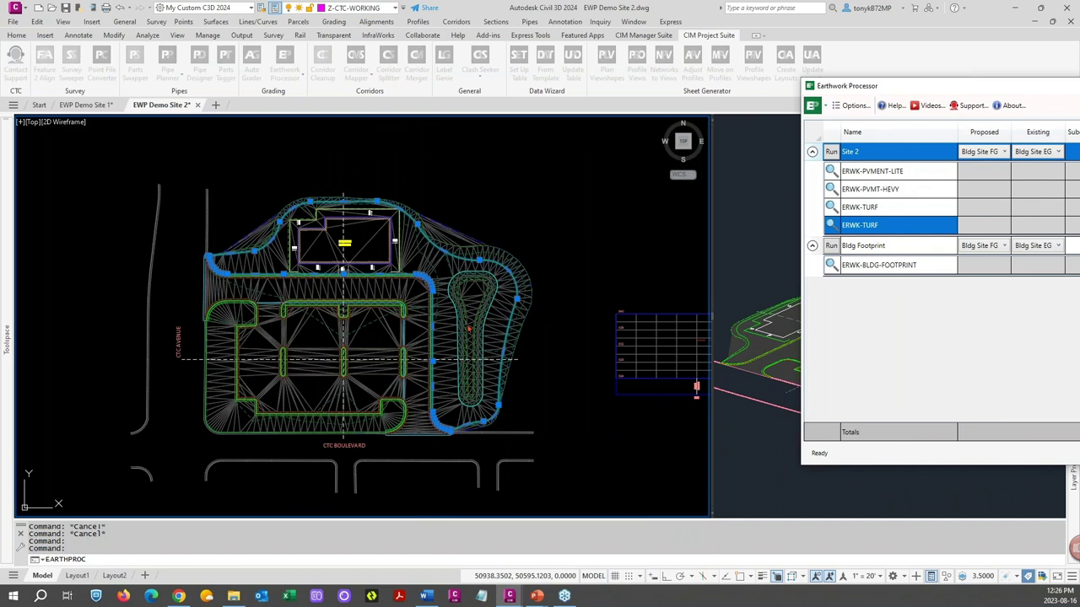
left_click_drag(966, 87, 357, 57)
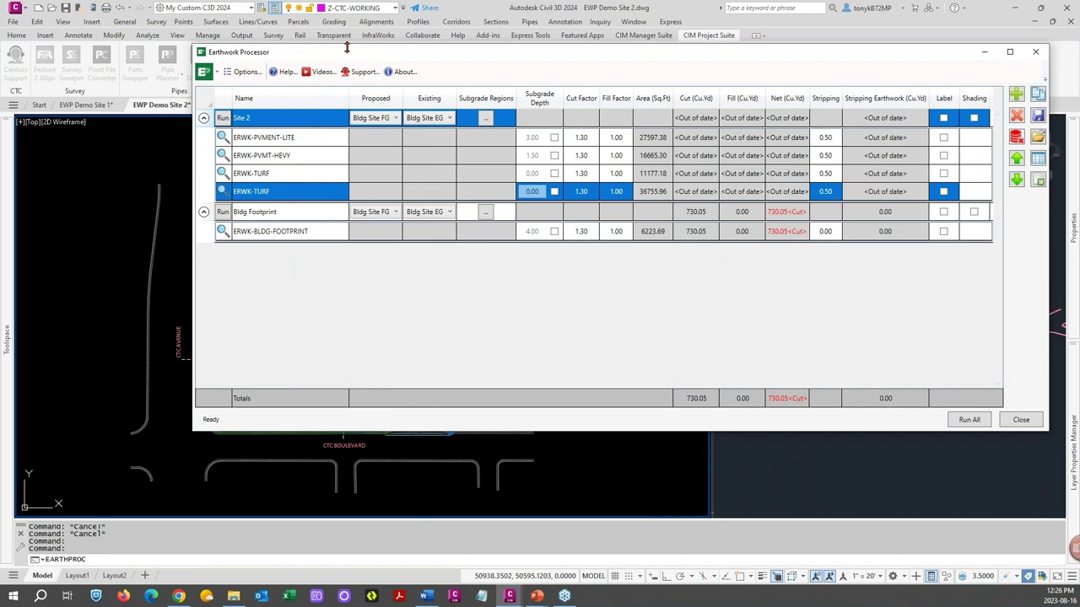
mouse_move(359, 61)
left_mouse_down()
mouse_move(969, 97)
mouse_move(957, 84)
mouse_move(882, 78)
left_mouse_up()
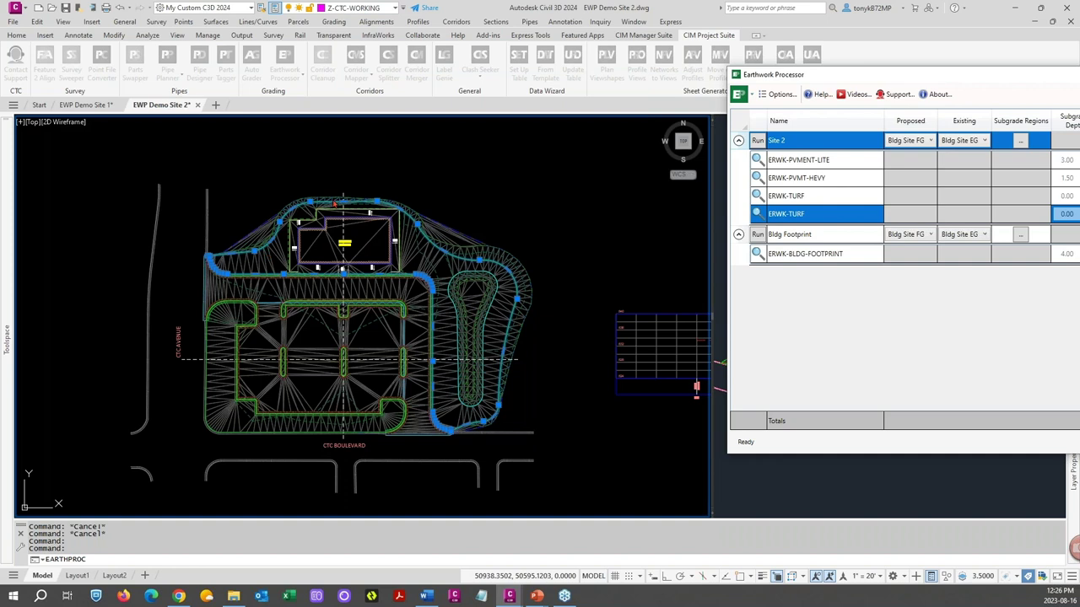
left_click_drag(847, 81, 277, 61)
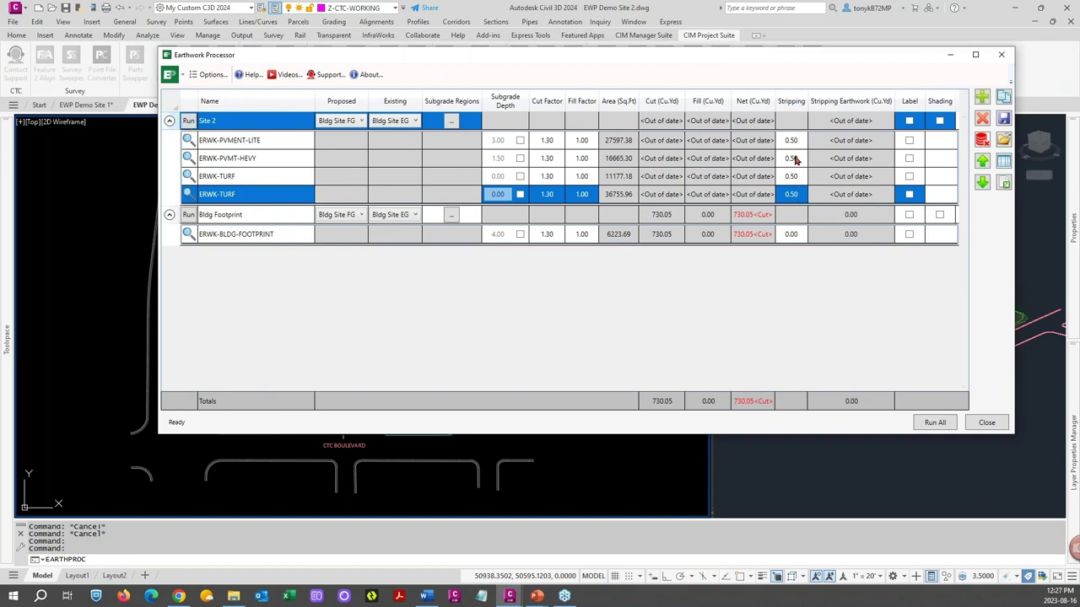
Step: Run the earthwork calculation for Site 2, close the Earthwork Processor and clear the selected region in the drawing
left_click(188, 122)
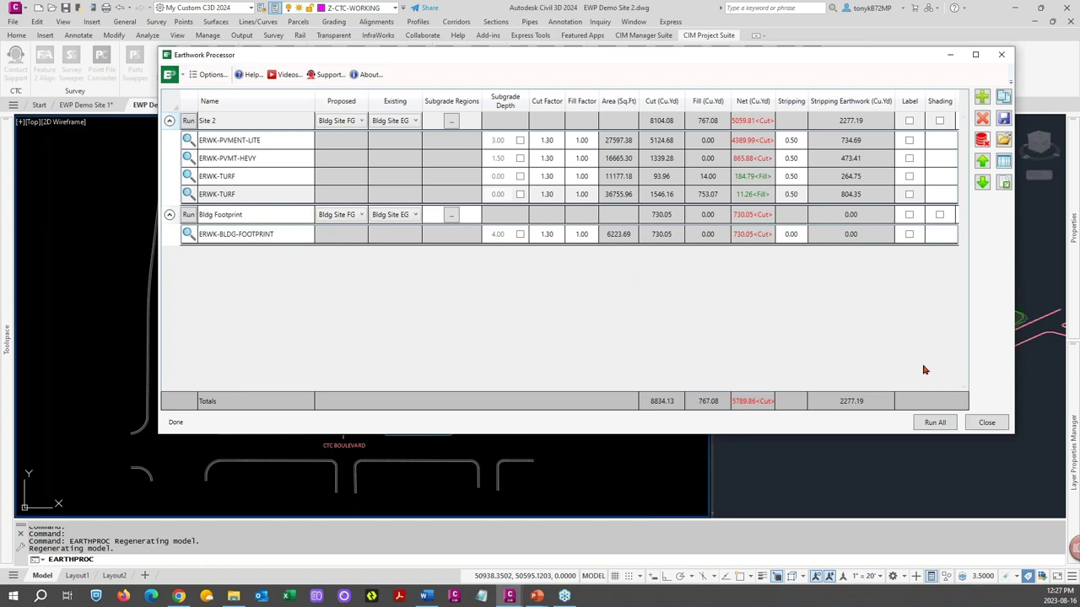
left_click_drag(706, 61, 674, 122)
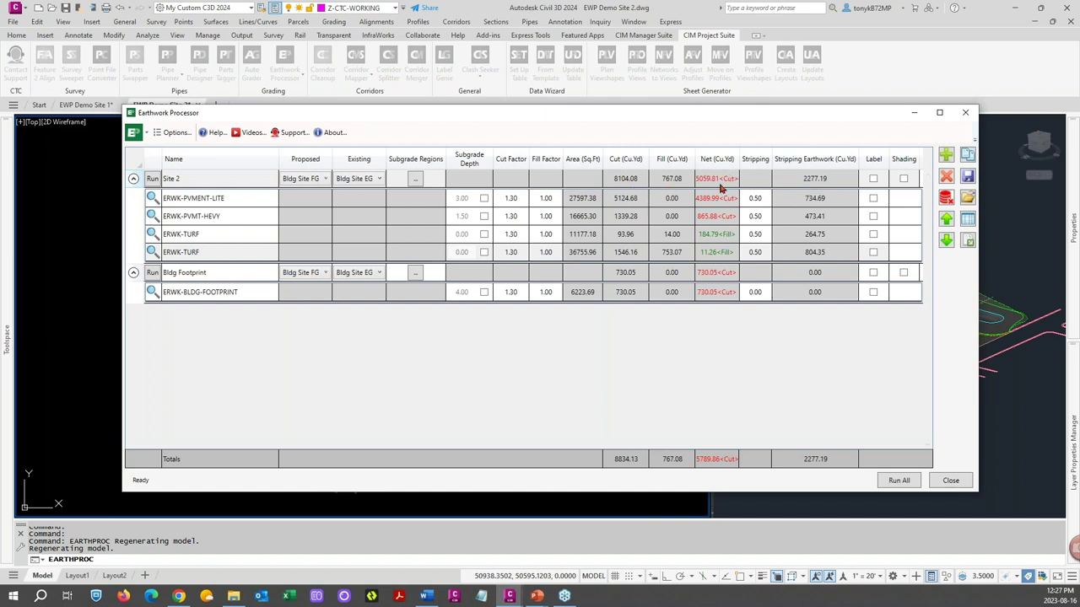
left_click(951, 481)
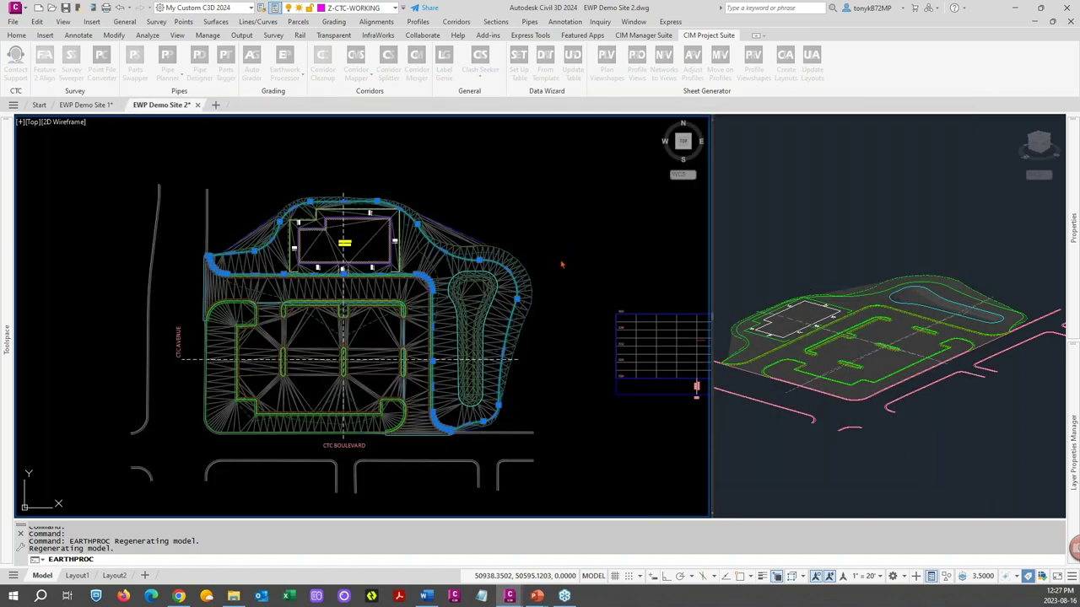
left_click(558, 272)
key("Escape")
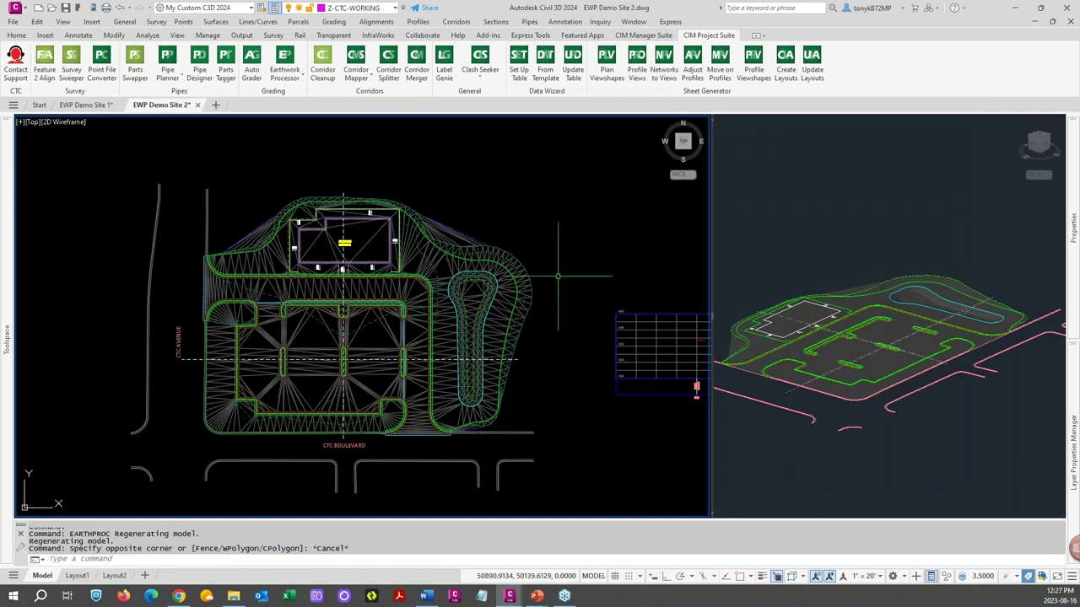
Step: Start creating surface profiles for the E-W Profile alignment that crosses the site plan
scroll(558, 275, "down", 2)
middle_click_drag(558, 275, 355, 220)
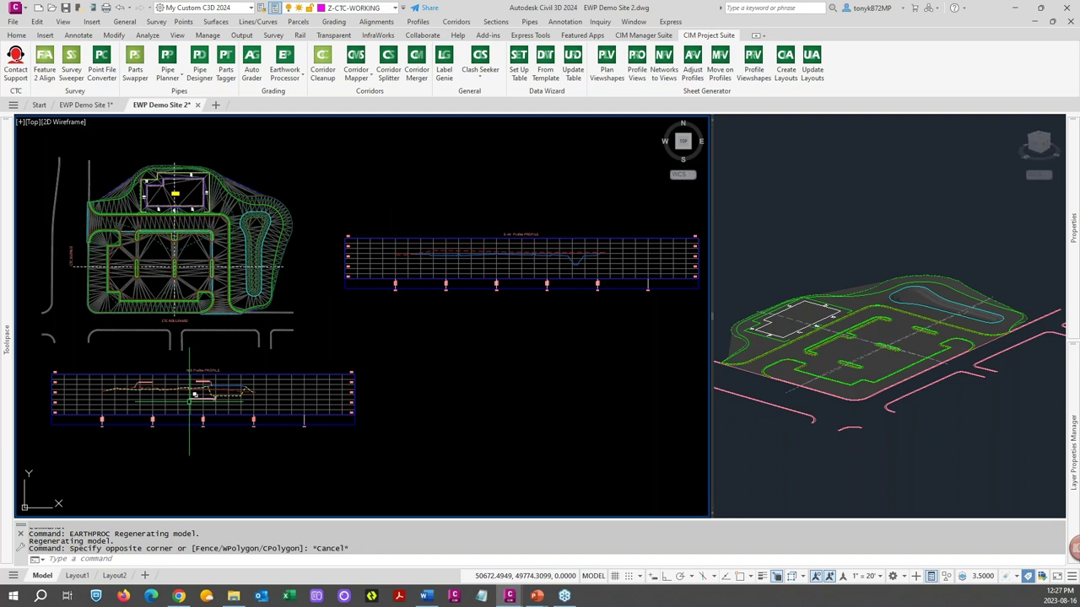
scroll(196, 394, "up", 3)
scroll(211, 371, "down", 4)
scroll(222, 352, "up", 1)
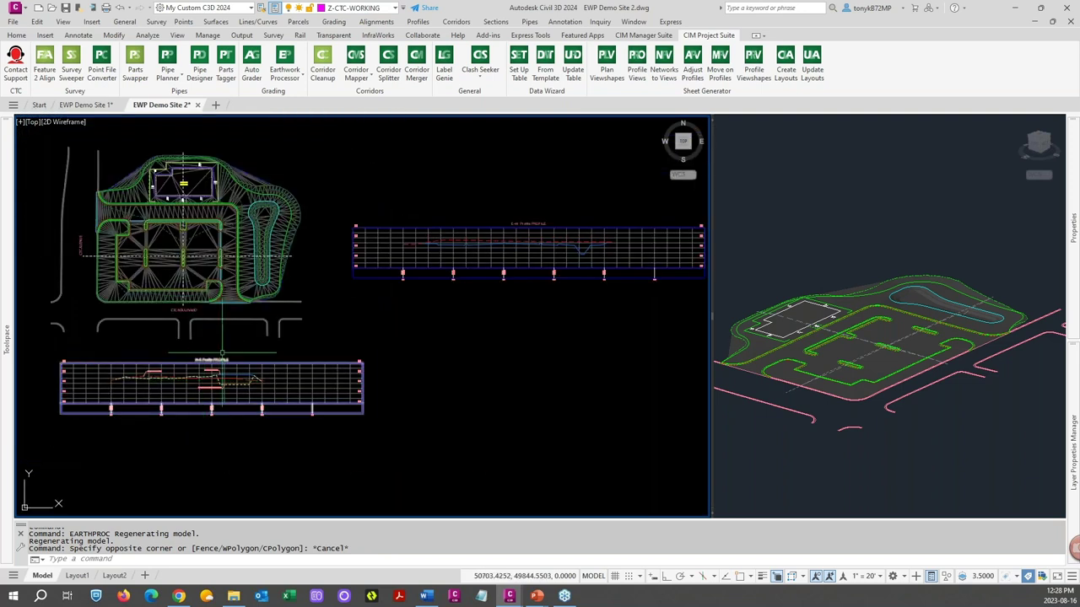
scroll(314, 260, "up", 3)
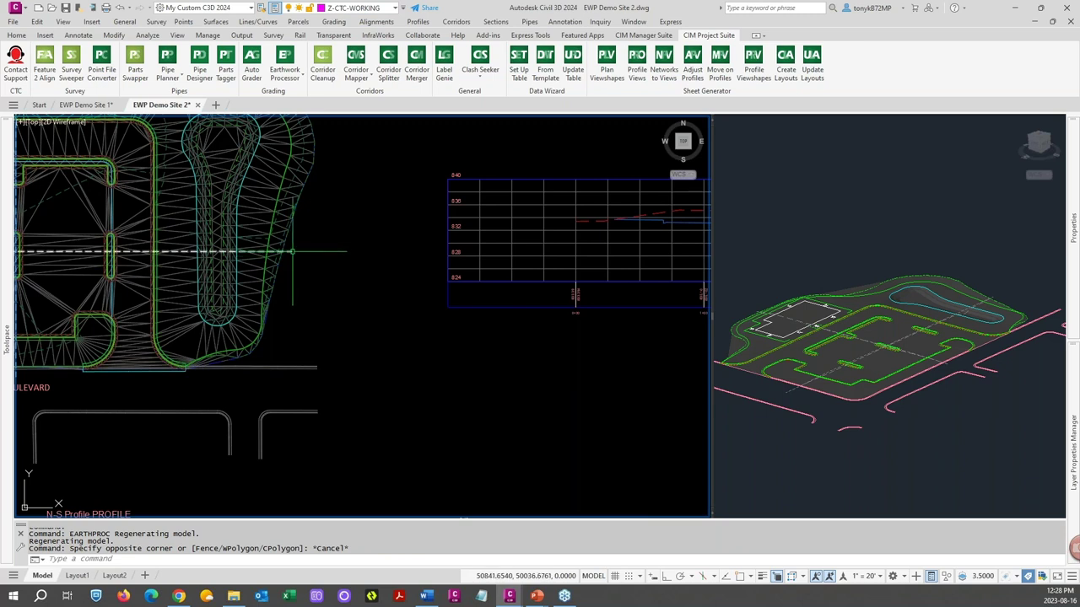
left_click(291, 251)
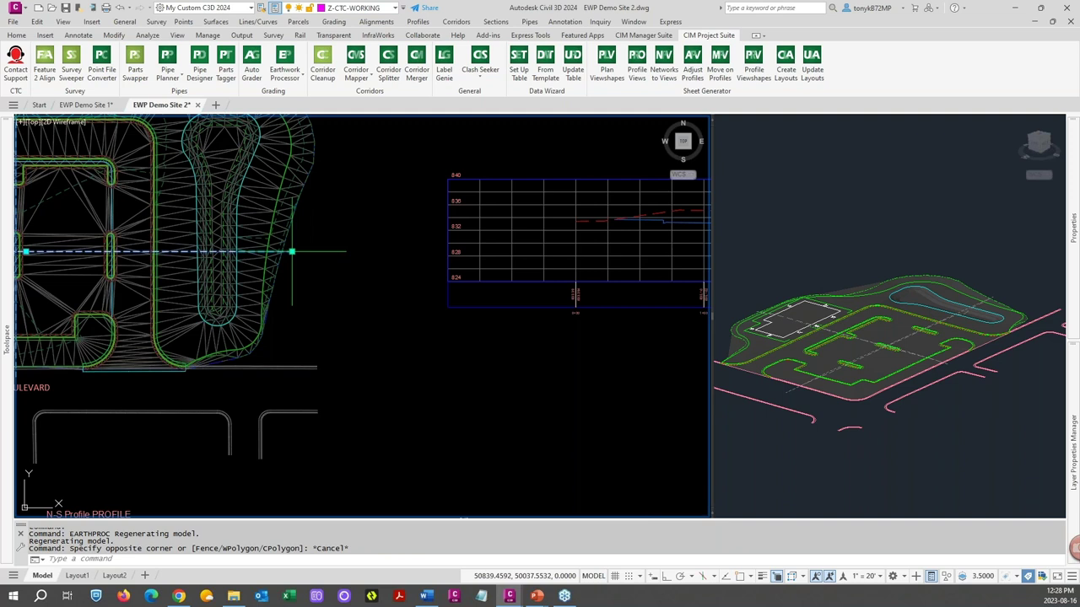
left_click(507, 57)
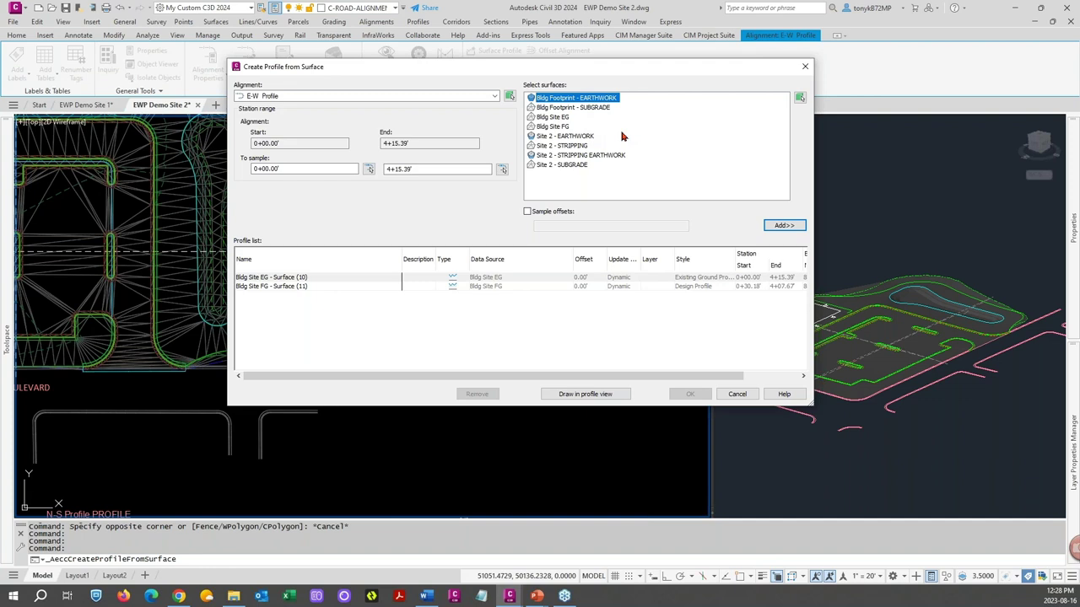
Step: Add the Site 2 - STRIPPING and Site 2 - SUBGRADE surfaces to the alignment's profile list
left_click(577, 145)
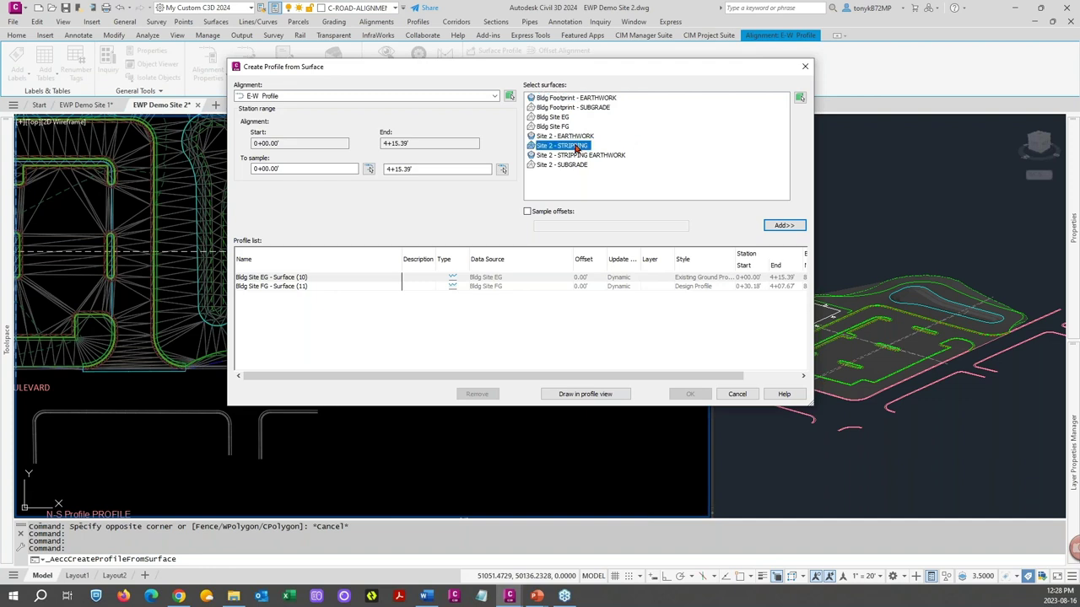
left_click(778, 226)
left_click(562, 164)
left_click(782, 226)
Step: Assign the Stripping profile style to the Site 2 - STRIPPING surface profile
left_click(711, 296)
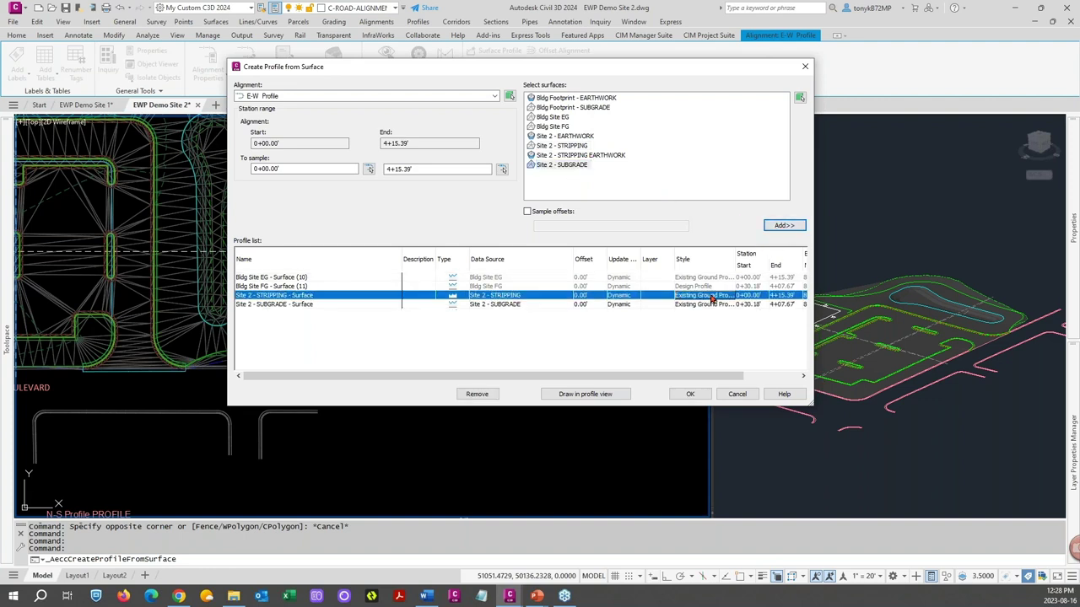
left_click(711, 301)
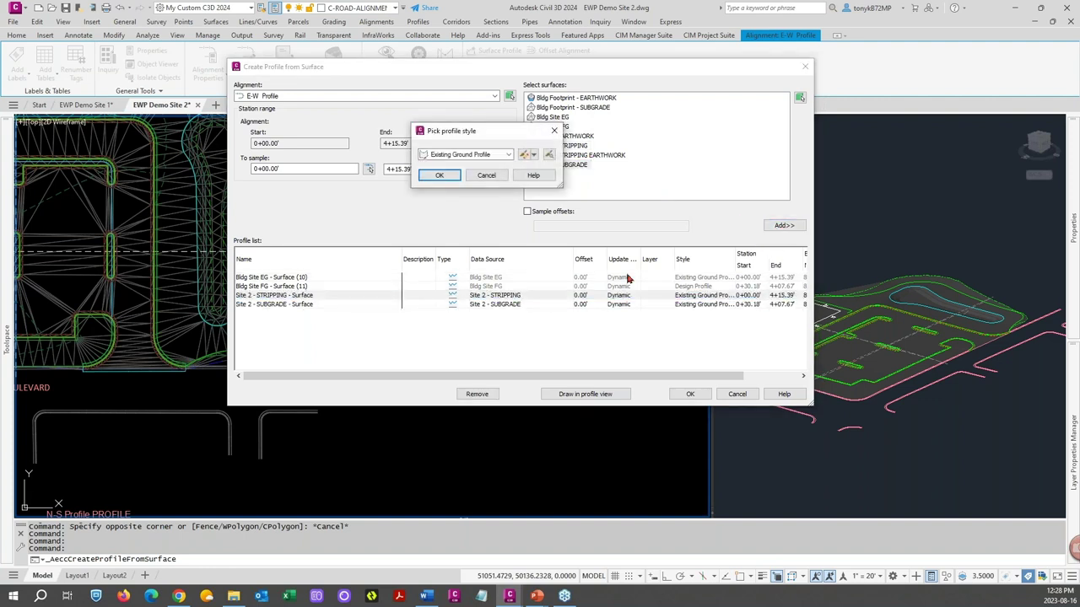
left_click(510, 156)
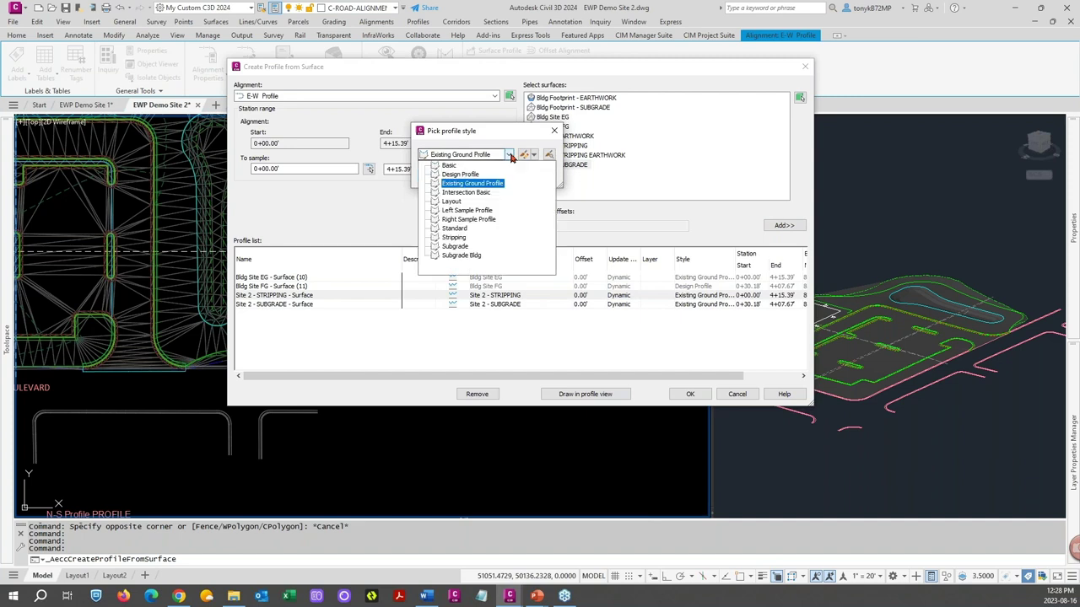
left_click(455, 238)
left_click(438, 174)
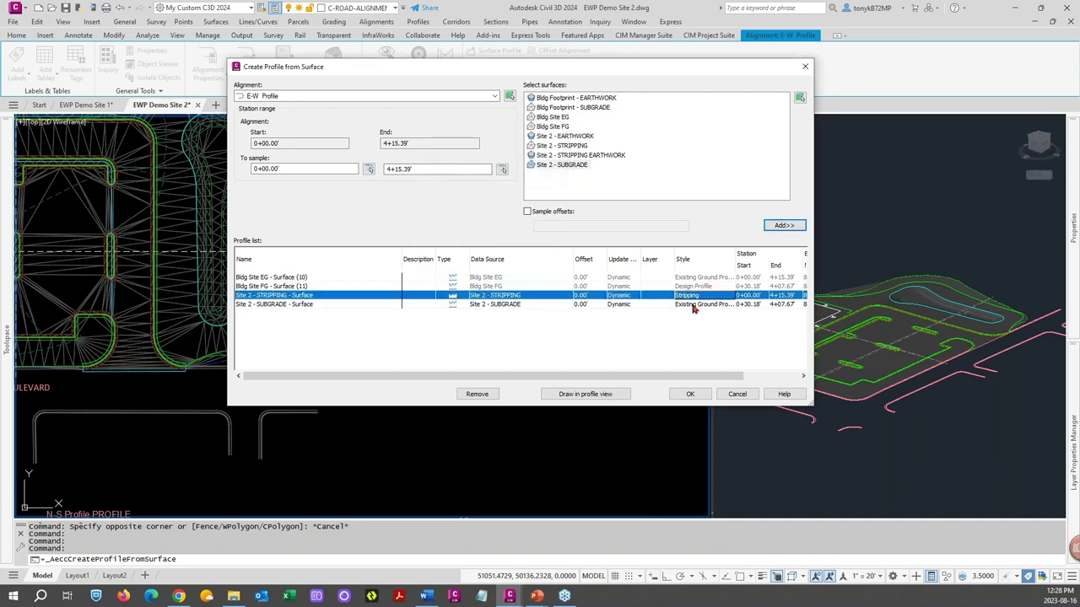
Step: Assign the Subgrade profile style to the Site 2 - SUBGRADE surface profile and create the profiles
left_click(700, 304)
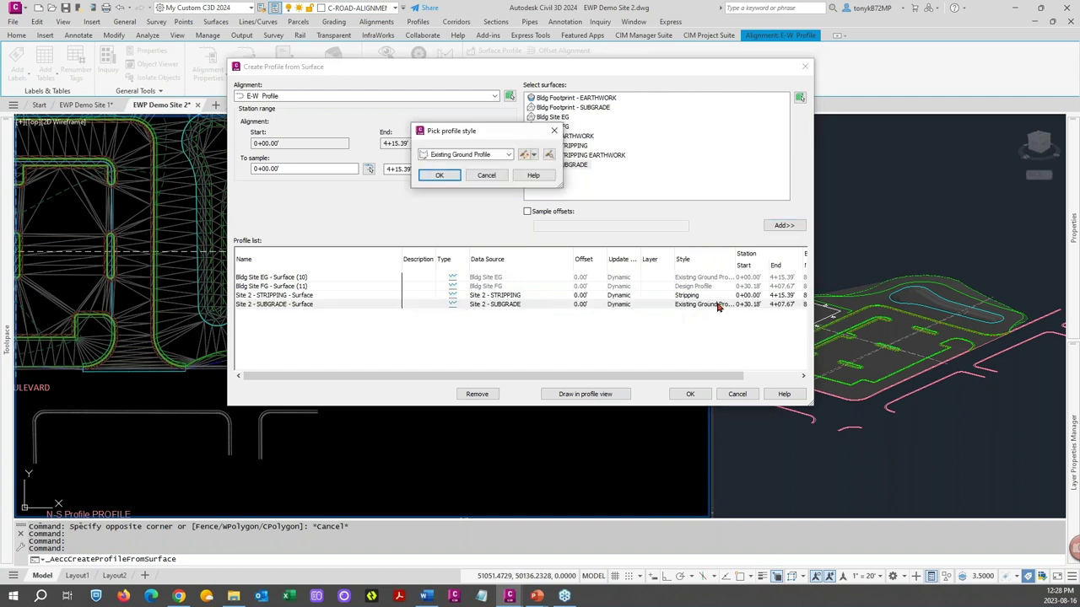
left_click(506, 157)
left_click(456, 246)
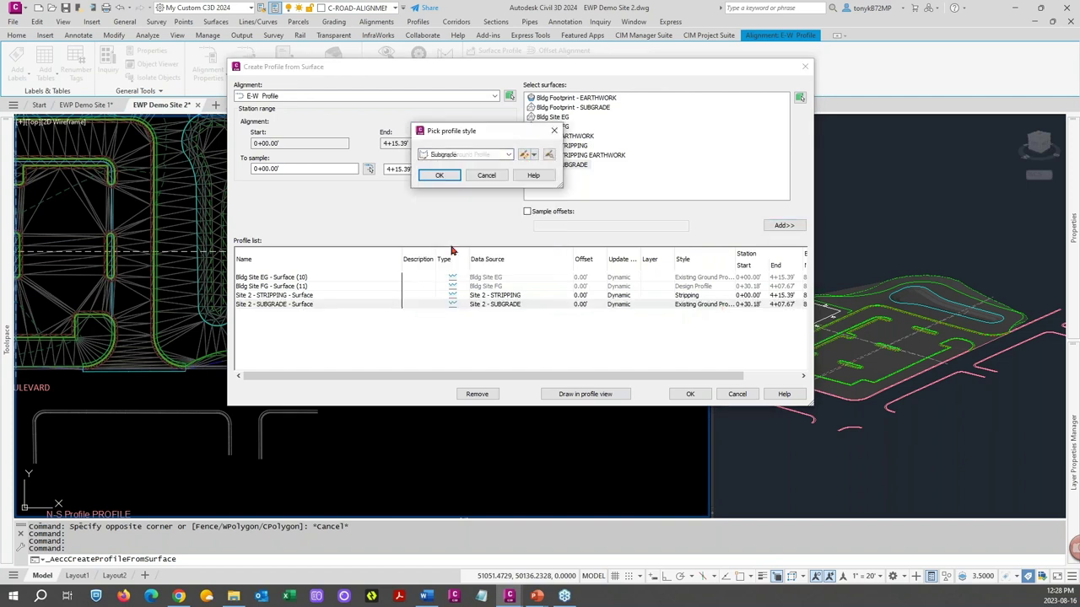
left_click(439, 174)
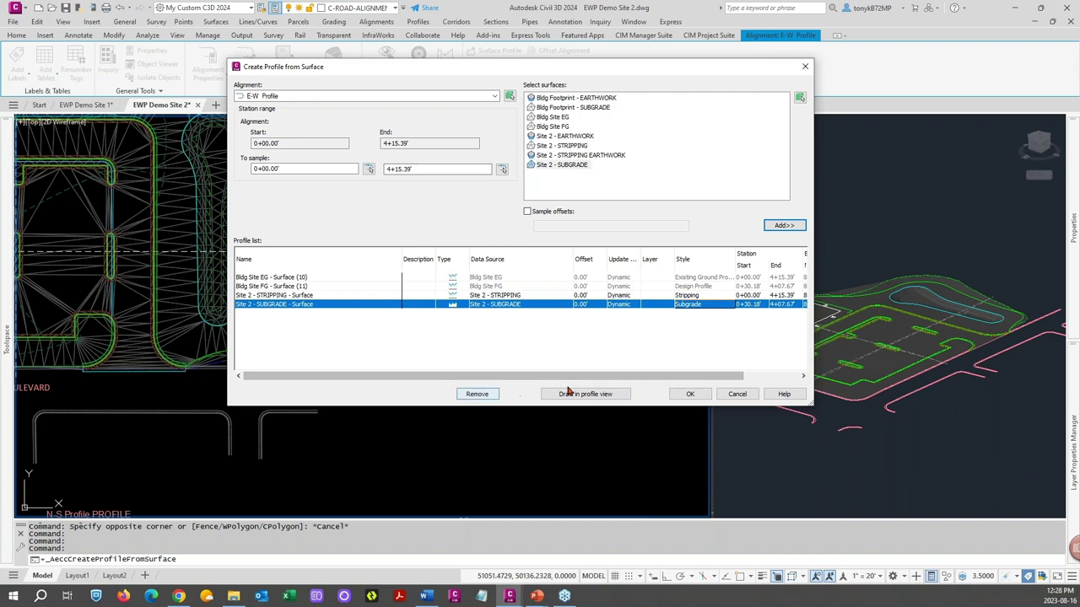
left_click(690, 394)
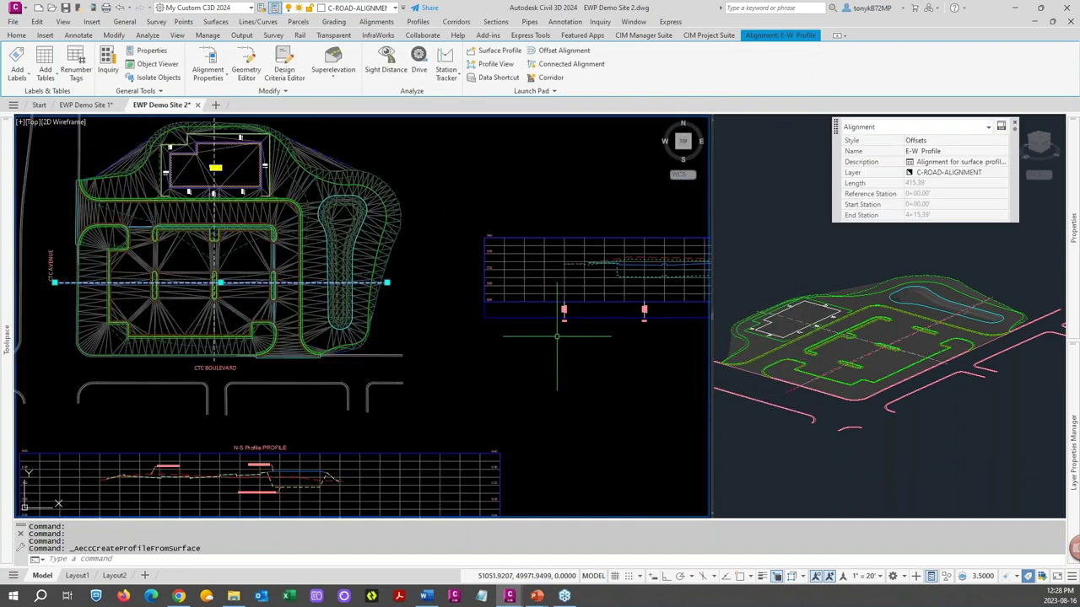
Step: Examine the stripping and subgrade lines along the E-W Profile view against the site plan, and deselect the alignment
middle_click_drag(557, 336, 327, 351)
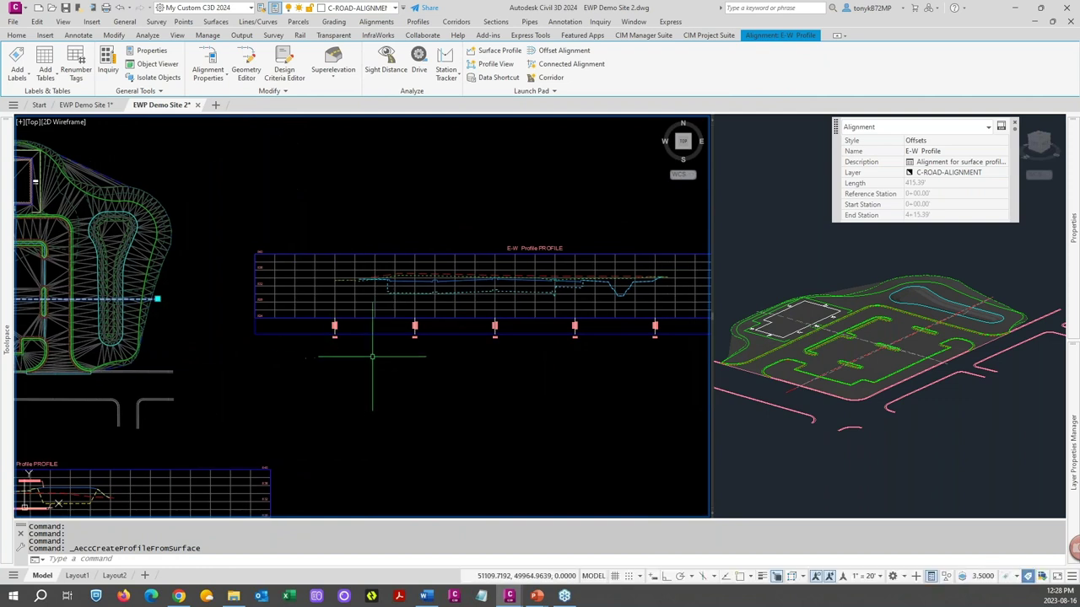
middle_click_drag(442, 362, 330, 377)
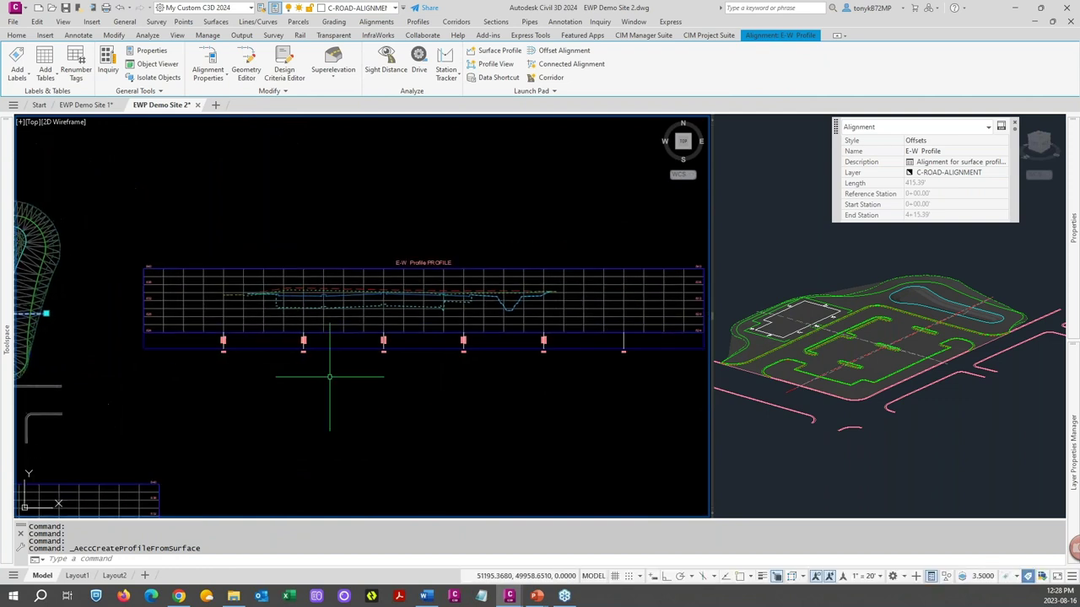
scroll(236, 324, "up", 4)
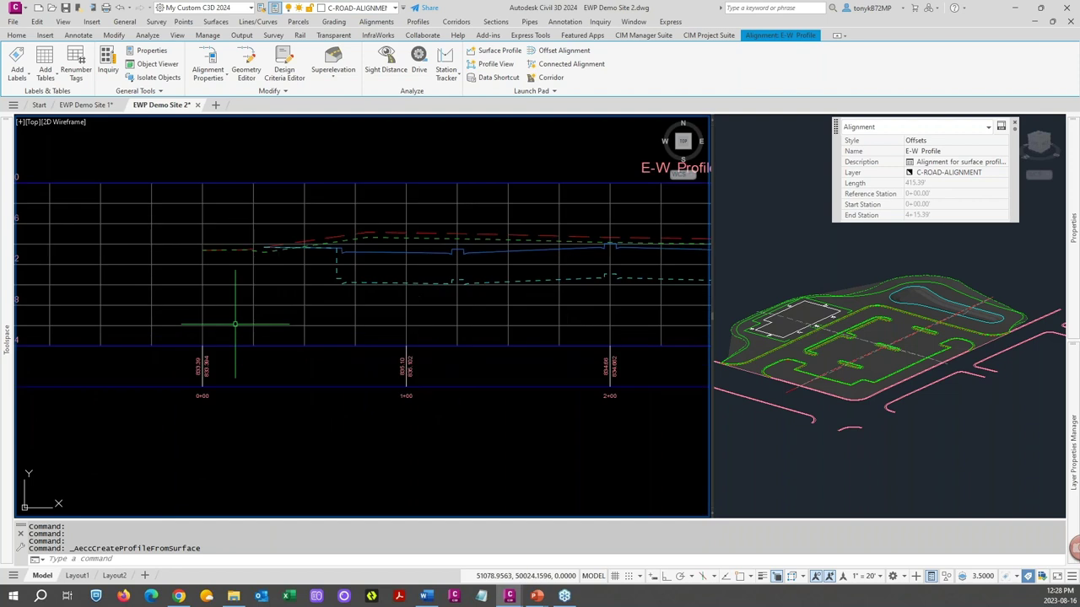
scroll(235, 324, "down", 4)
scroll(361, 301, "up", 5)
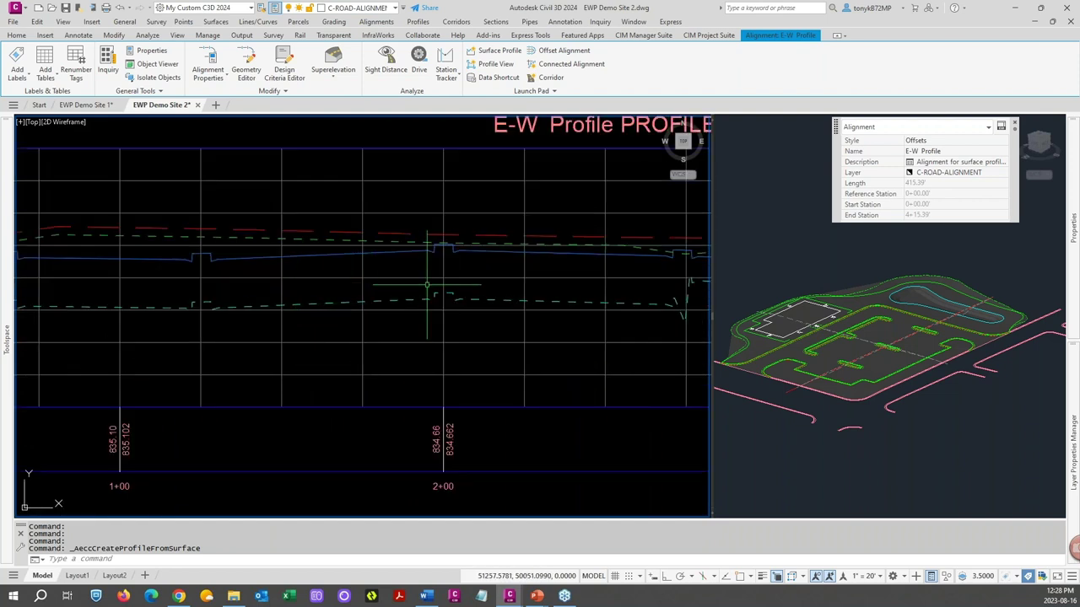
scroll(427, 285, "down", 2)
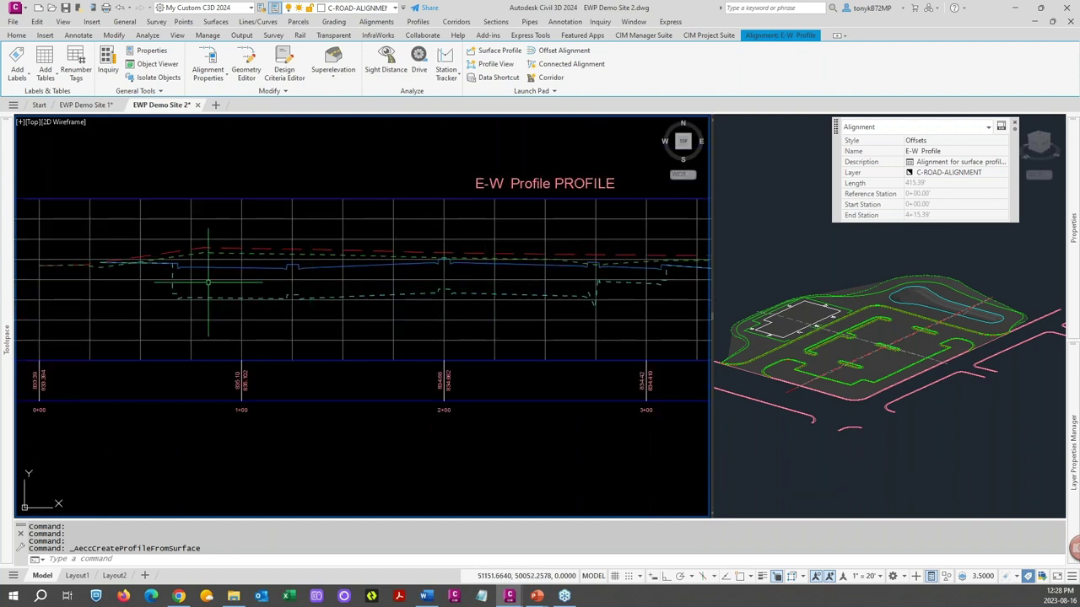
middle_click_drag(481, 287, 159, 287)
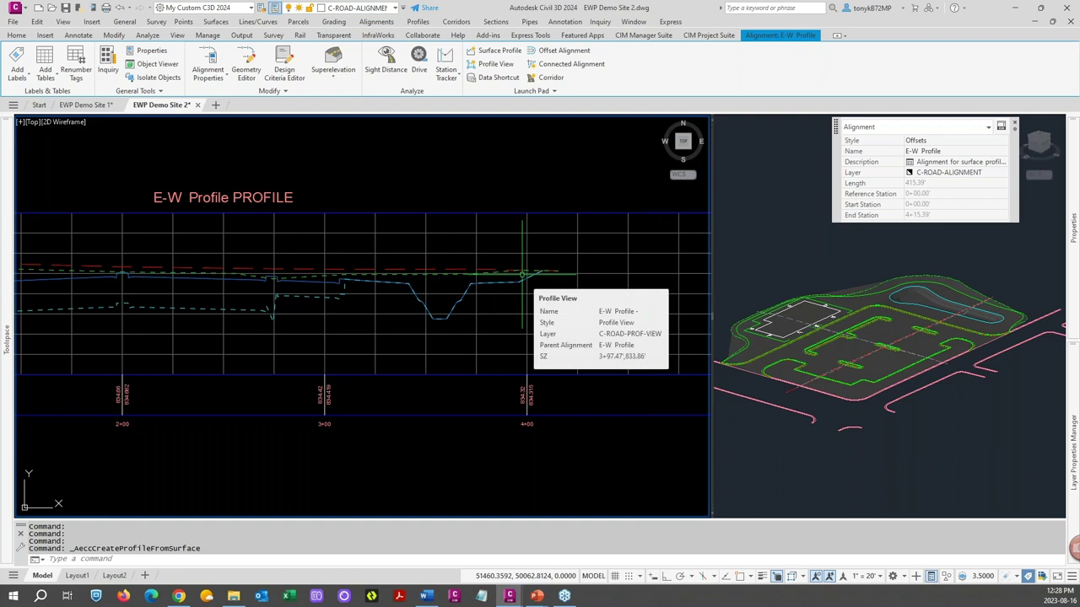
scroll(519, 281, "down", 3)
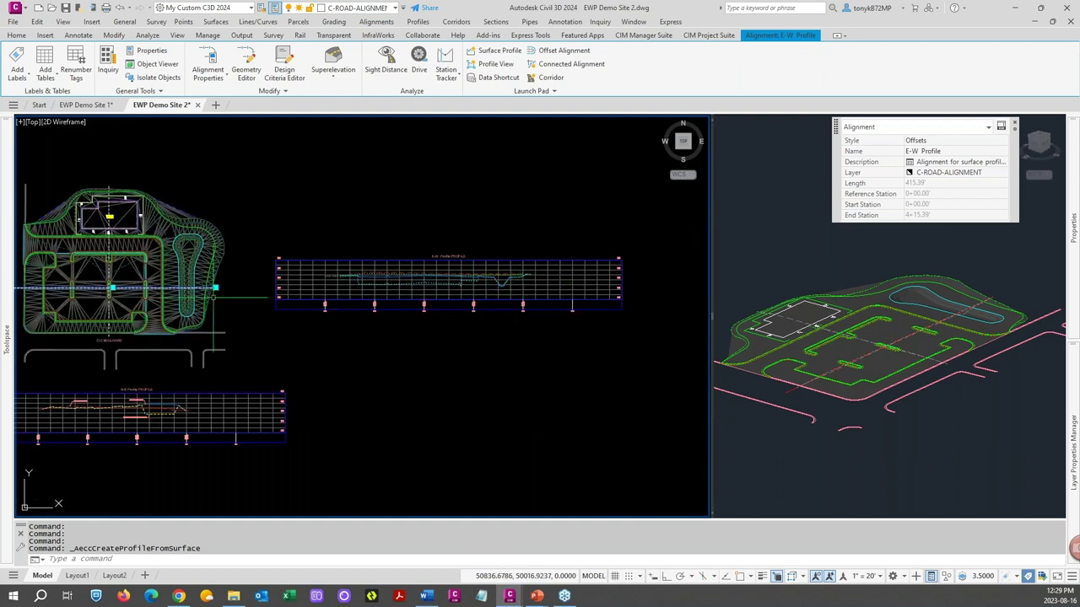
middle_click_drag(235, 310, 291, 308)
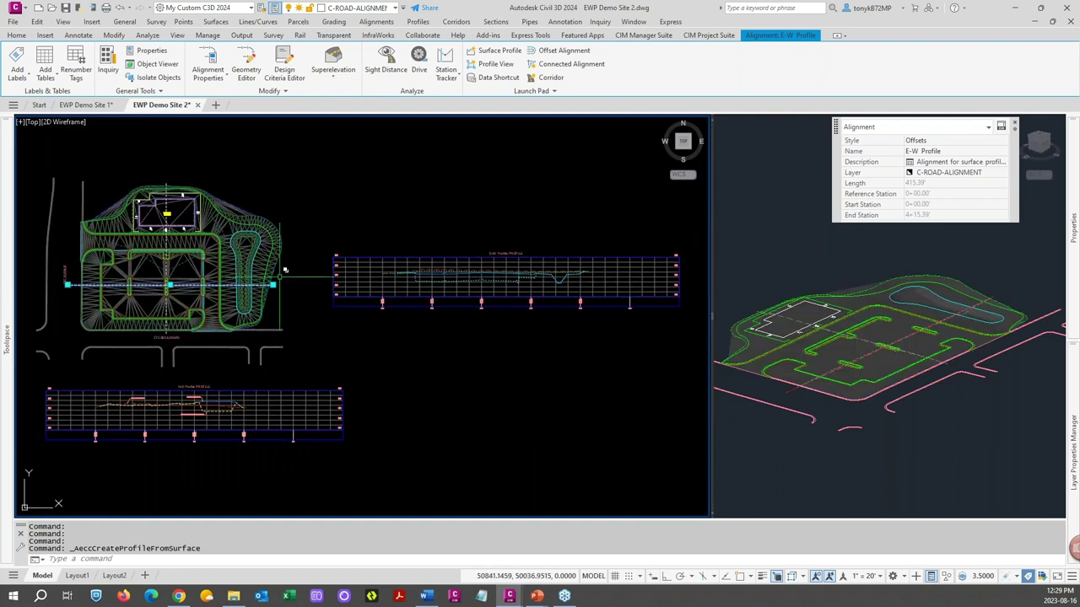
middle_click_drag(326, 326, 398, 327)
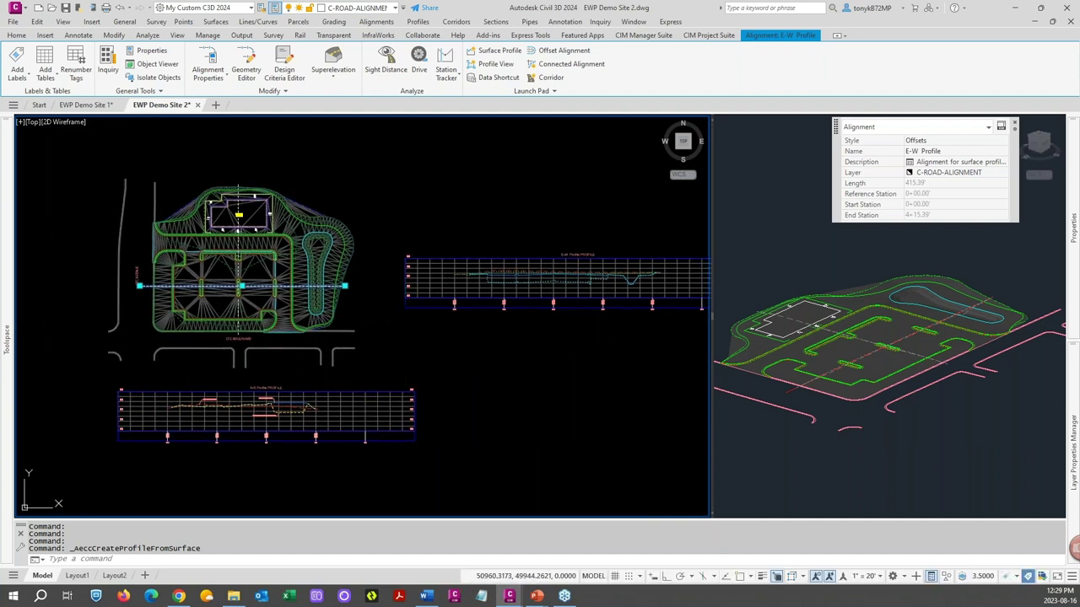
key("Escape")
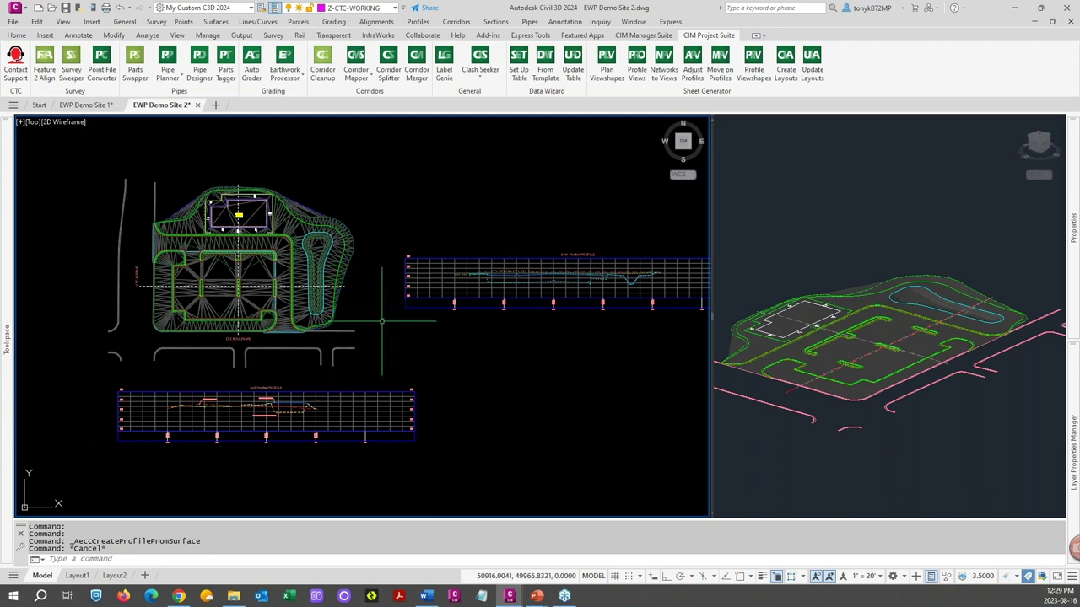
Step: Reopen the Earthwork Processor and set Site 2's subgrade surface style to Slope Analysis in the surface creation options
middle_click_drag(380, 321, 396, 328)
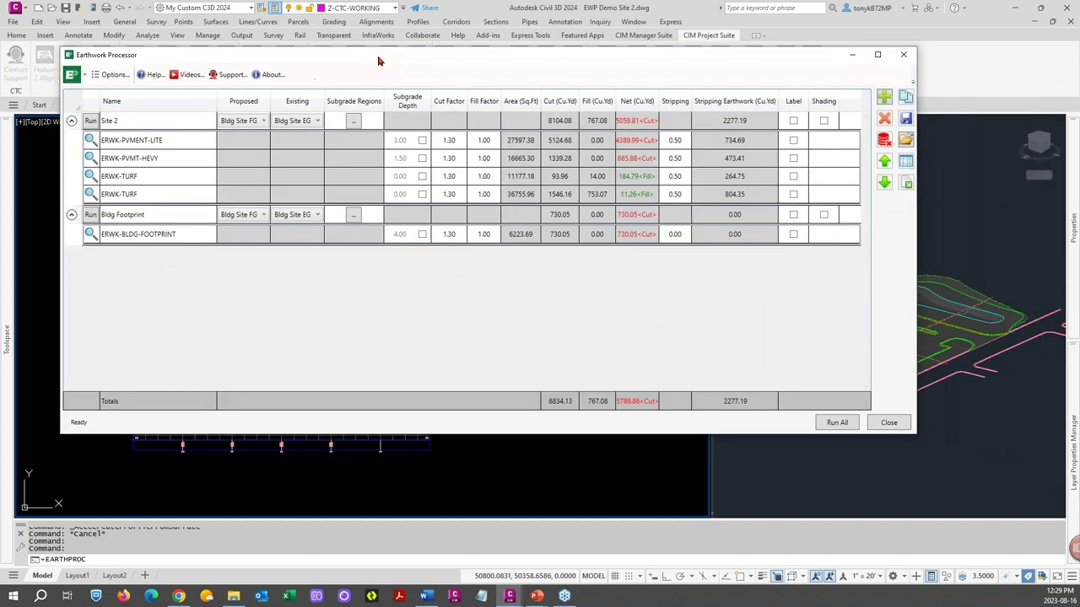
left_click(113, 76)
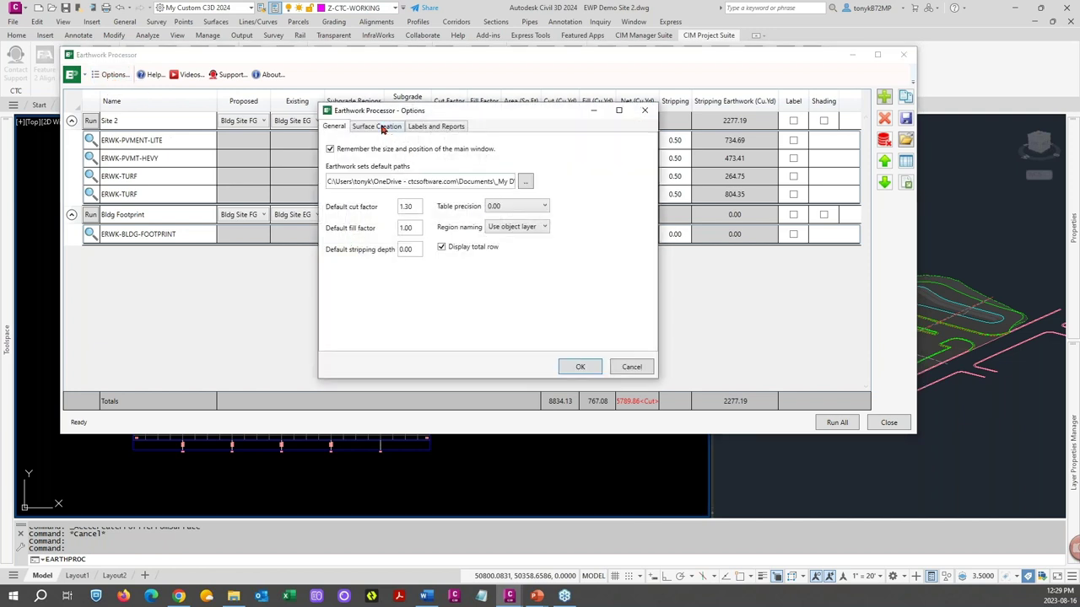
left_click(382, 128)
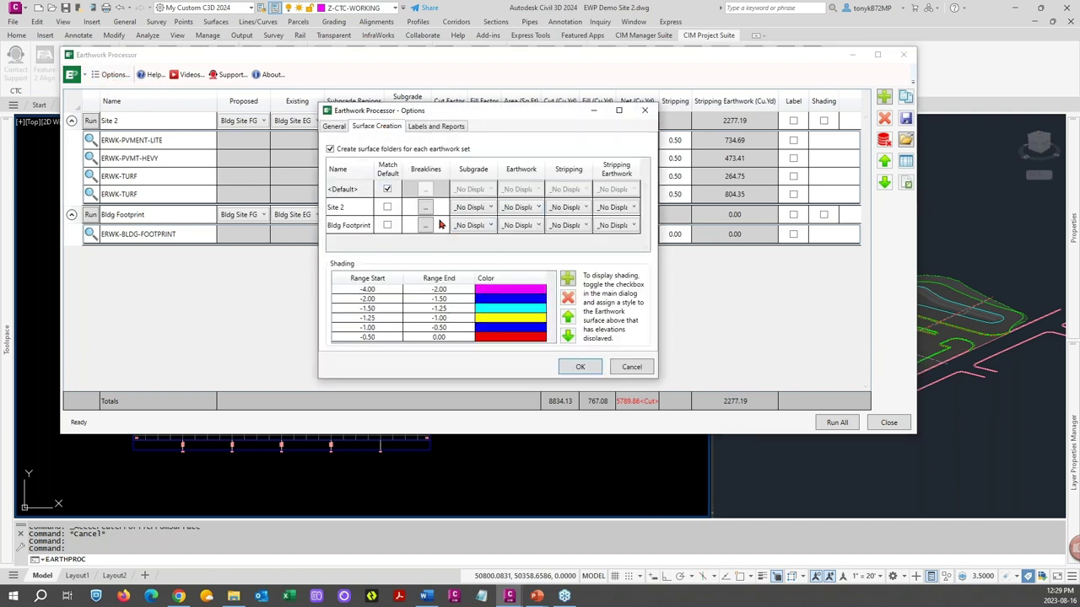
left_click(386, 208)
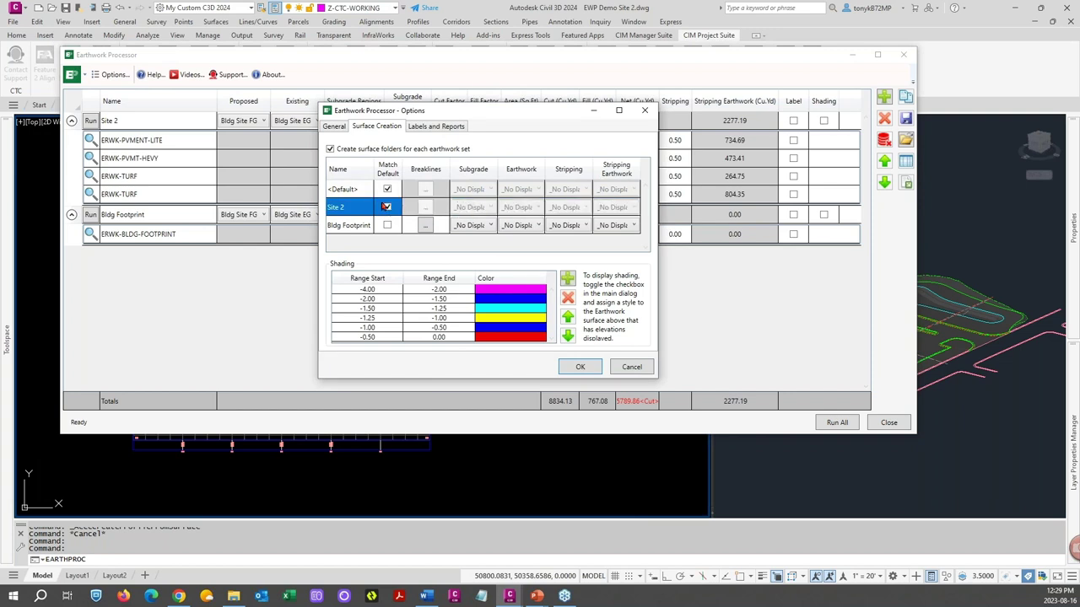
left_click(386, 207)
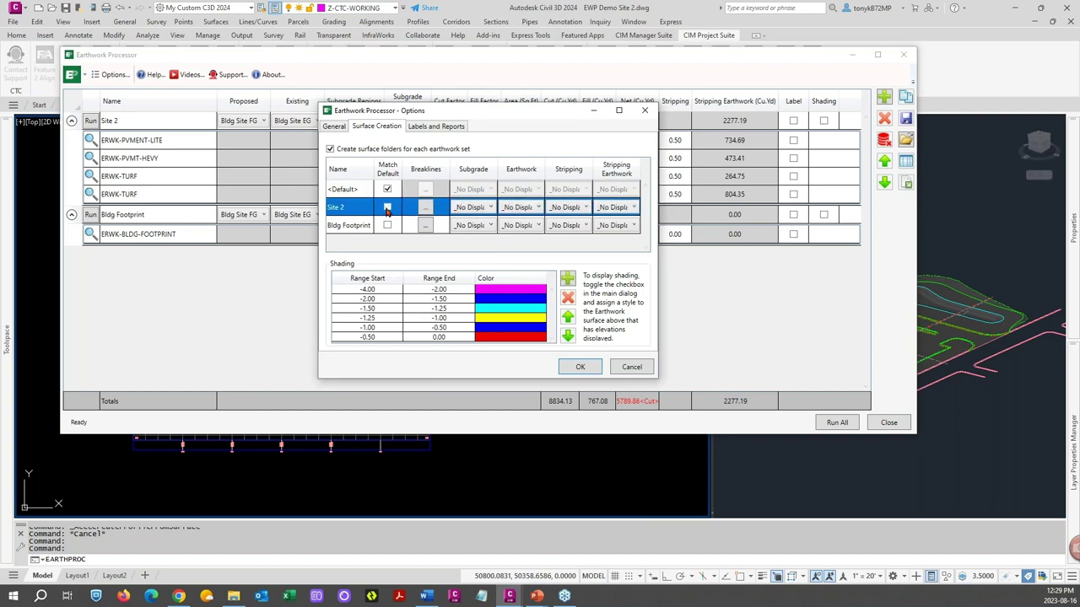
left_click(476, 208)
scroll(567, 304, "down", 1)
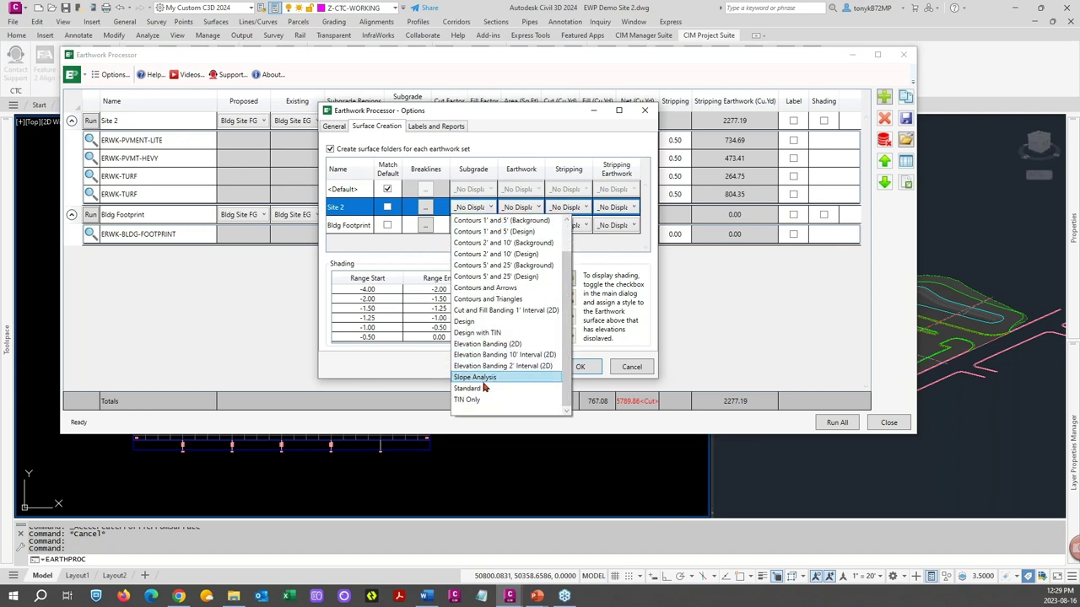
left_click(483, 380)
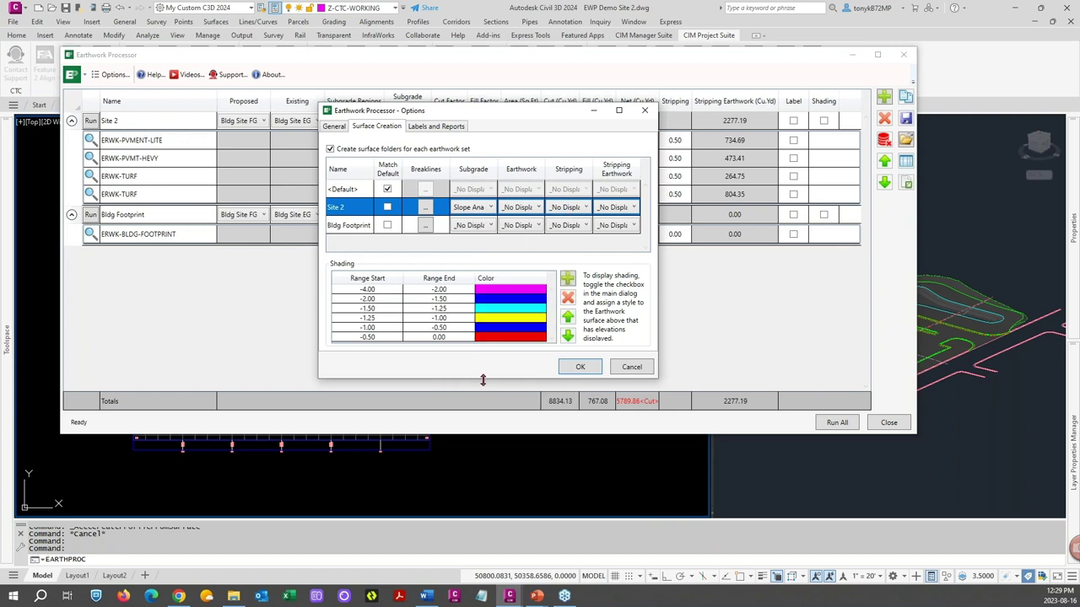
left_click(491, 208)
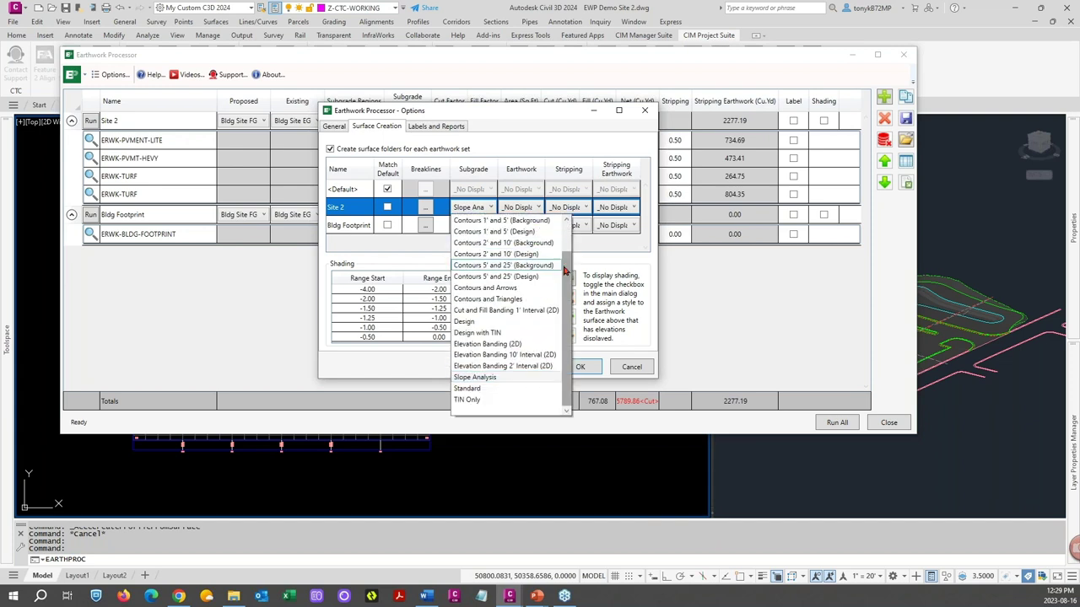
left_click(484, 379)
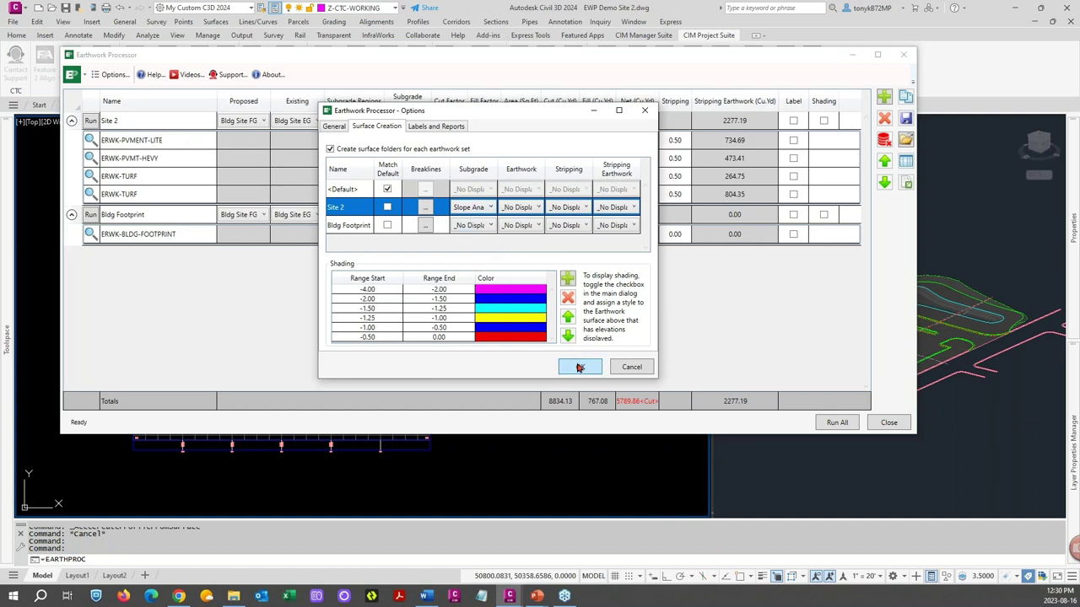
Step: Set the label text style to CTC- Dim in the label and report options and accept the options
left_click(424, 128)
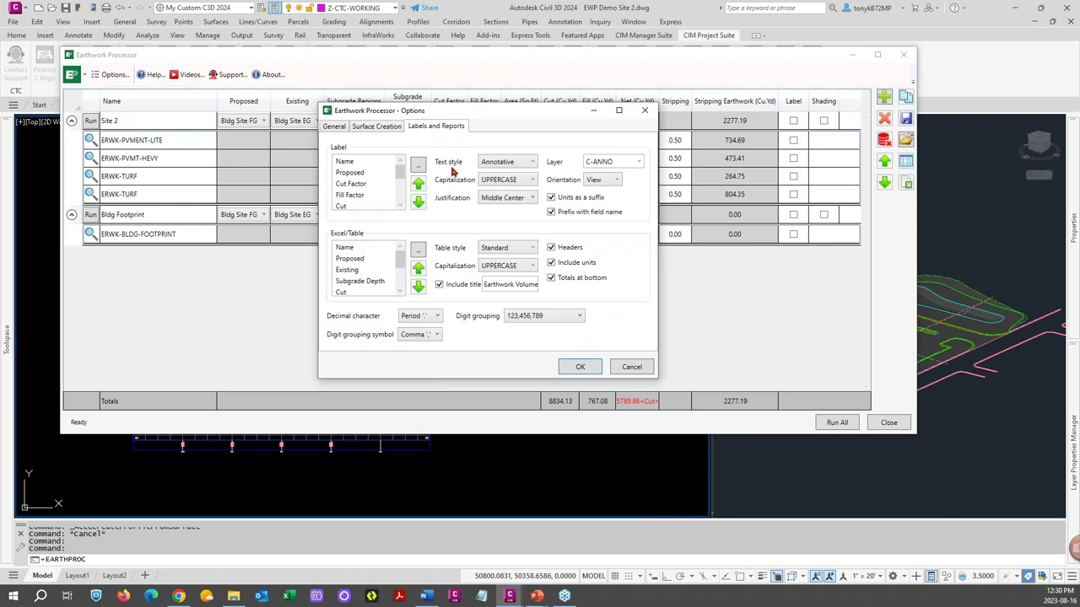
left_click(530, 163)
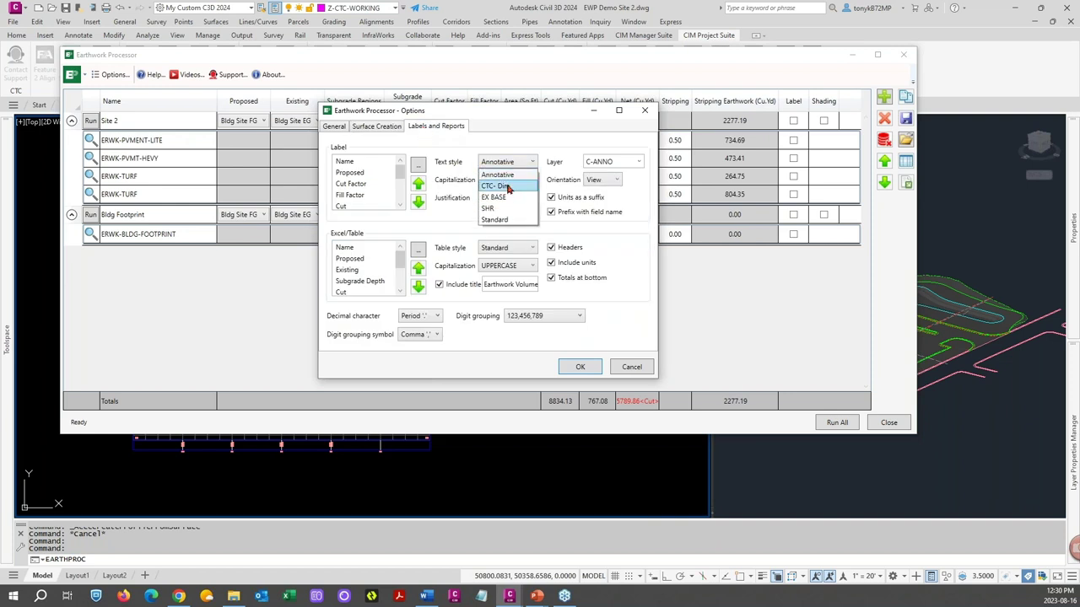
left_click(508, 186)
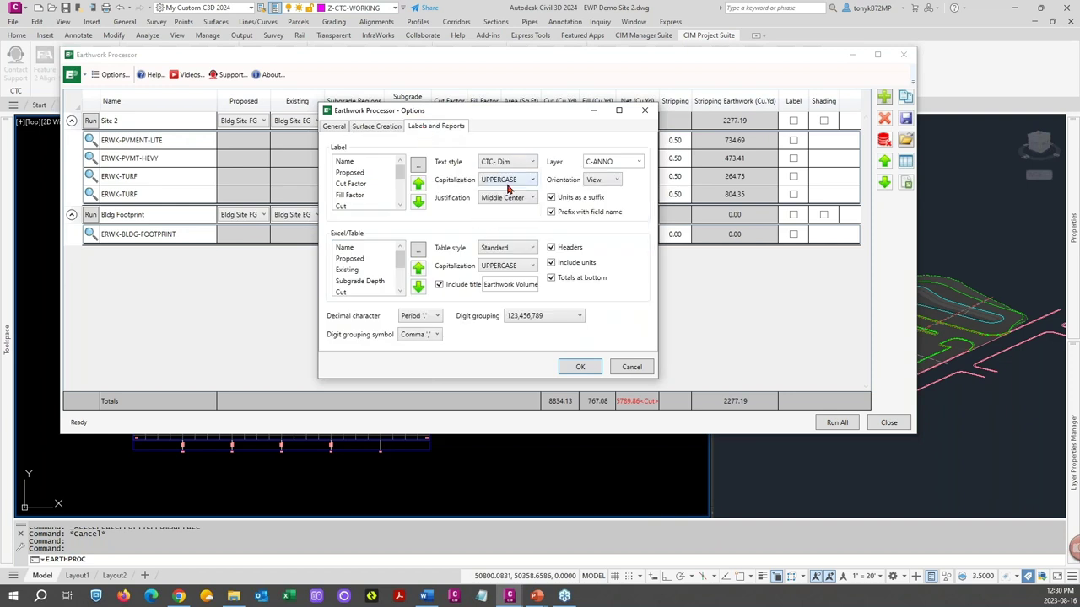
left_click(579, 366)
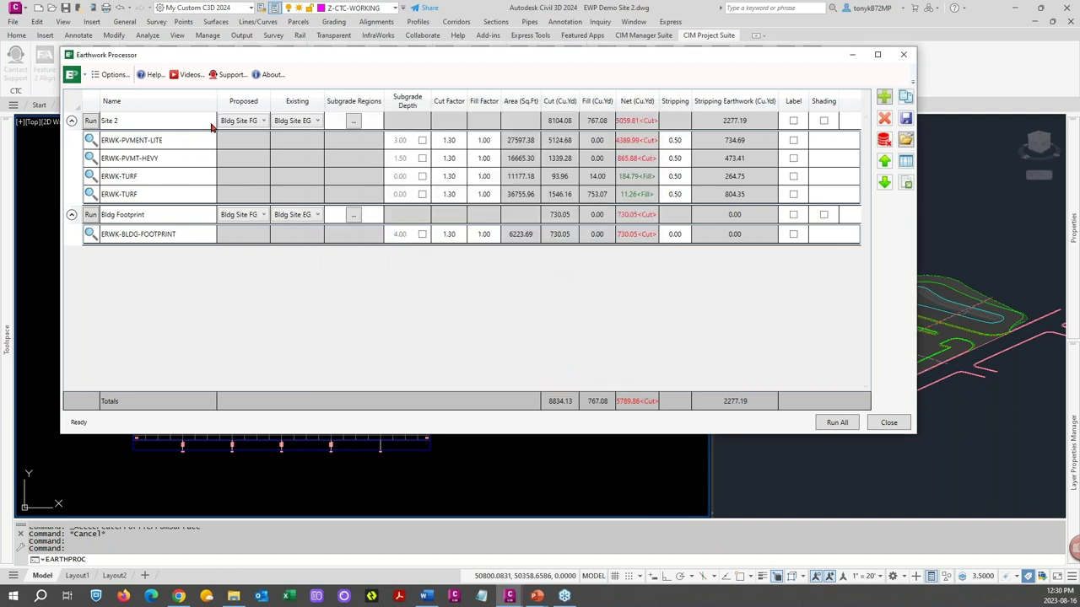
Step: Enable shading for Site 2 and labels for its ERWK-PVMENT-LITE, ERWK-PVMT-HEVY and both ERWK-TURF regions, leaving the Site 2 row itself unlabelled
left_click_drag(277, 62, 344, 118)
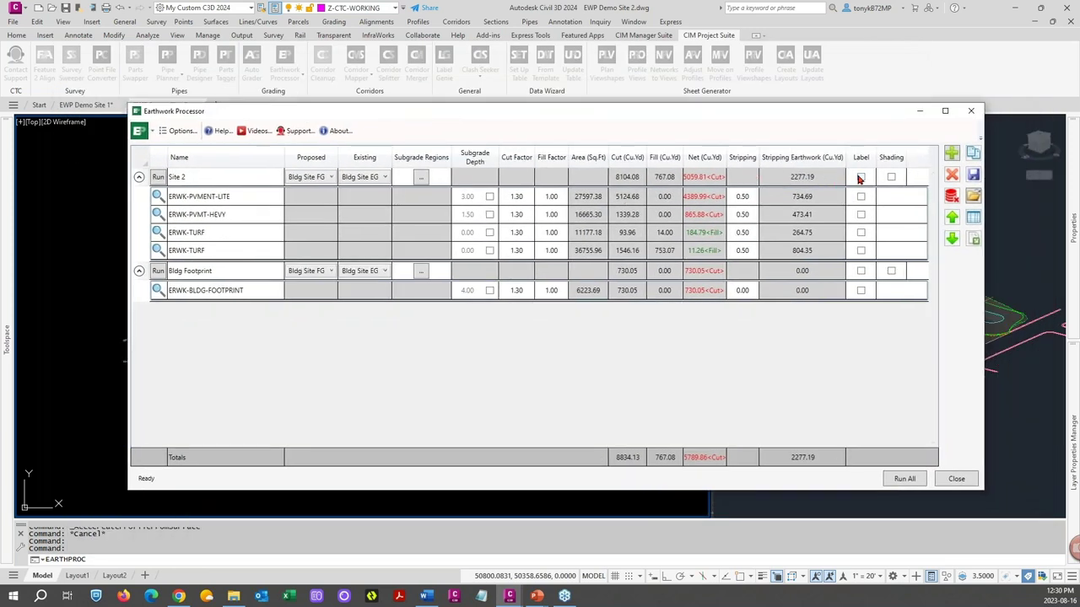
left_click(860, 177)
left_click(891, 178)
left_click(862, 178)
left_click(860, 196)
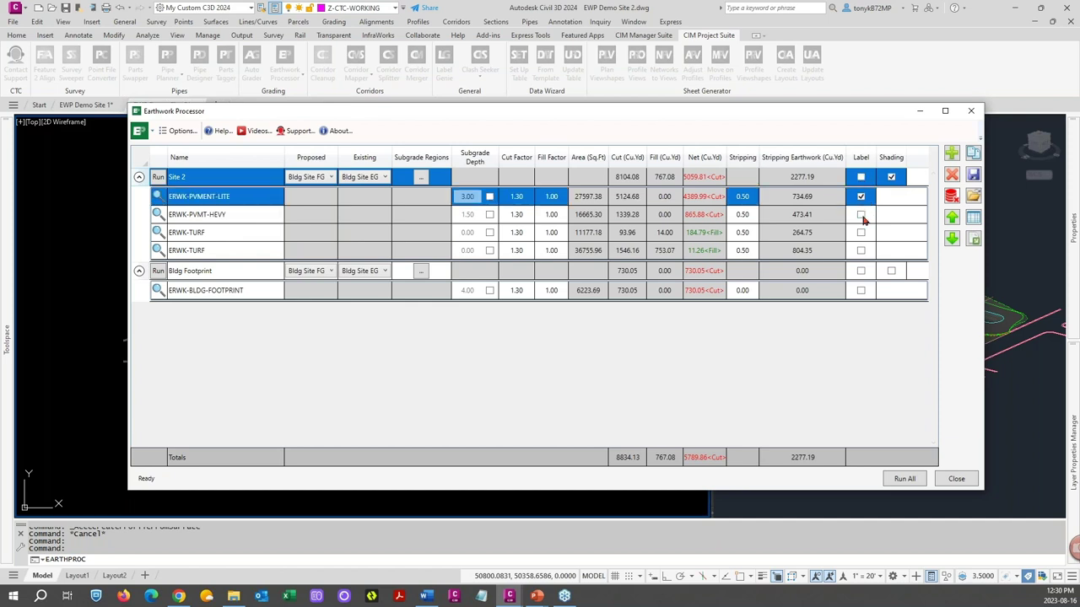
left_click(860, 214)
left_click(861, 232)
left_click(860, 250)
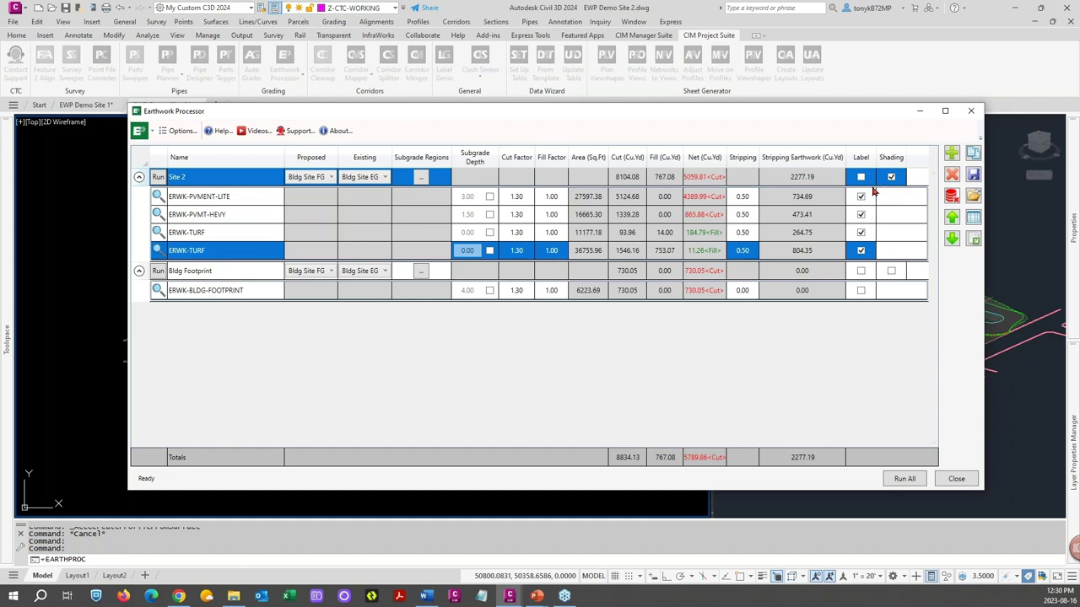
left_click_drag(795, 115, 818, 124)
left_click_drag(948, 123, 801, 101)
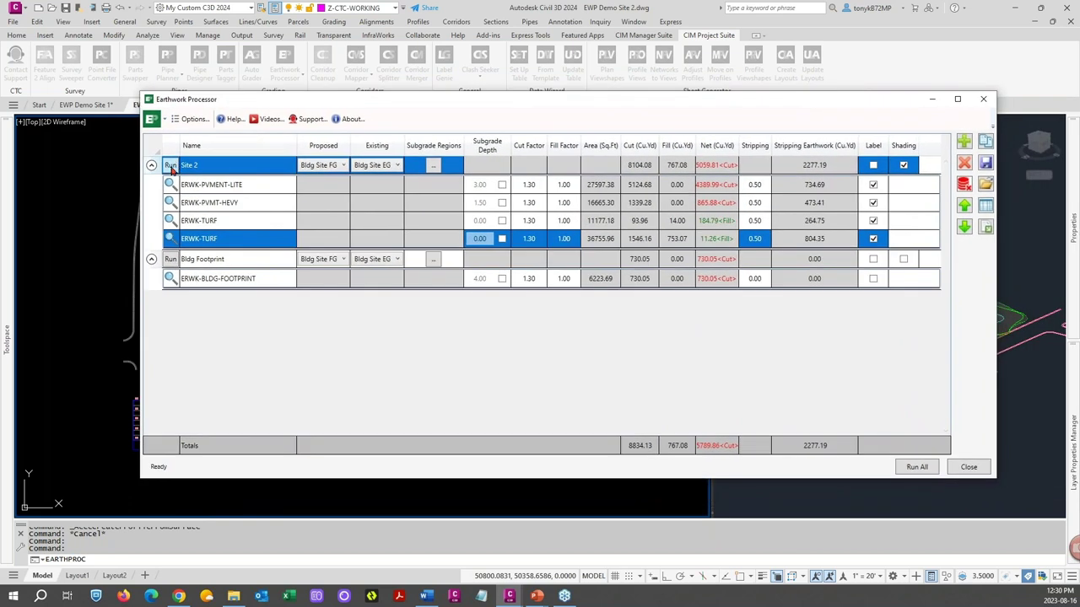
Step: Run the Site 2 earthwork calculation with the enabled labels and shading, and close the Earthwork Processor
left_click(171, 166)
left_click_drag(424, 101, 479, 100)
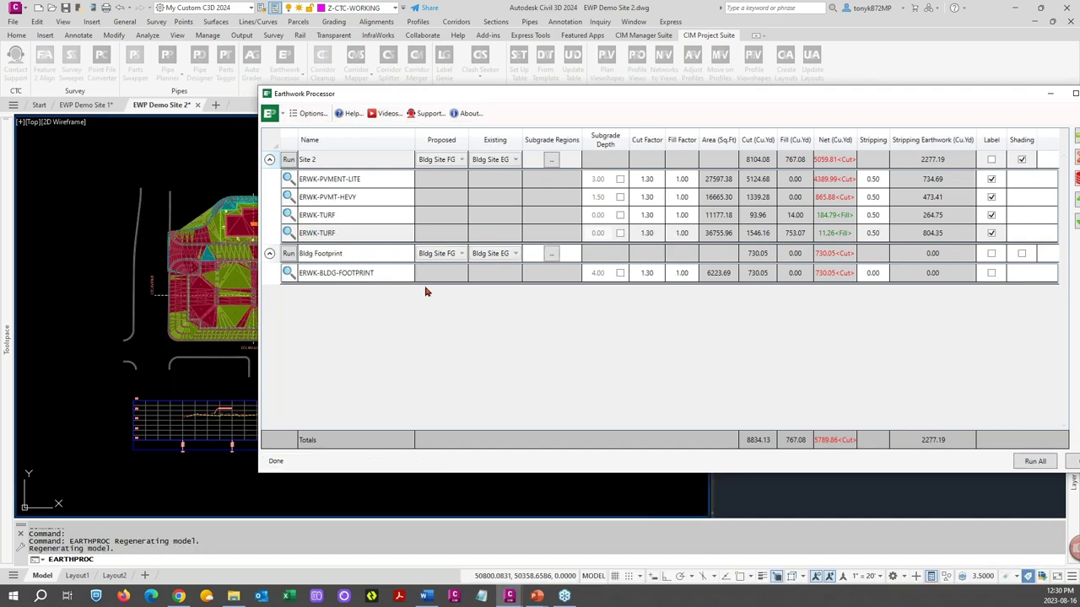
left_click_drag(540, 96, 408, 70)
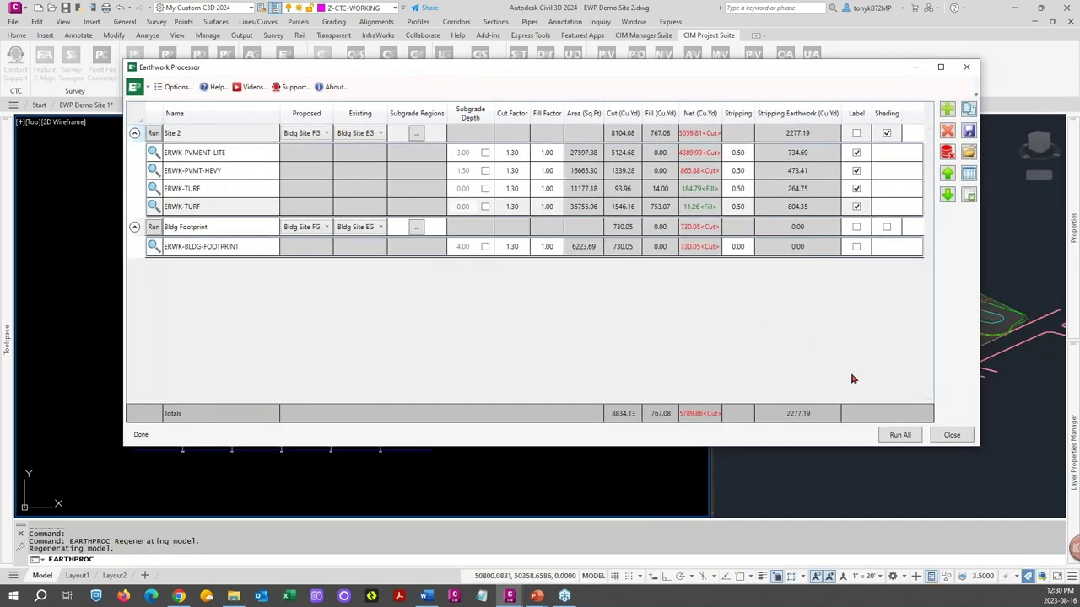
left_click(951, 435)
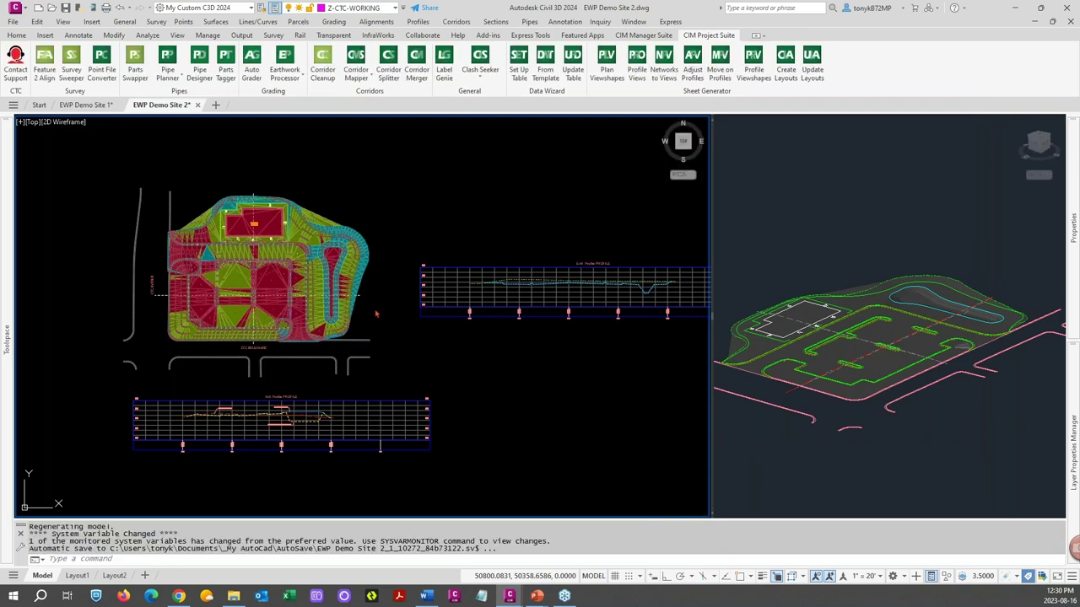
Step: Examine the slope shading across Site 2 in plan, from the building pad to the parking areas and pond
left_click(371, 325)
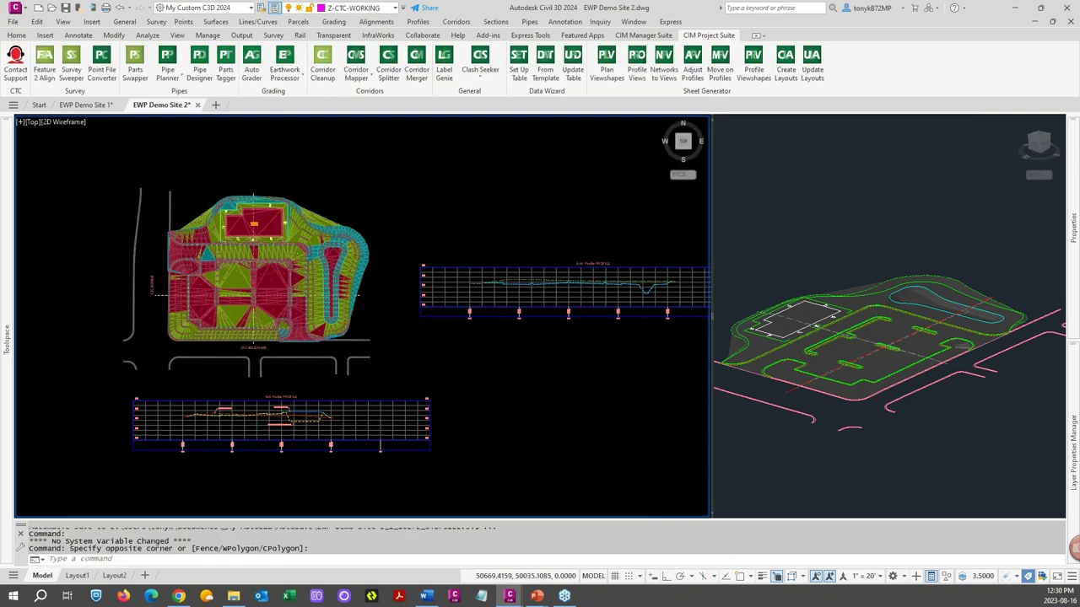
scroll(262, 270, "up", 5)
scroll(269, 277, "down", 3)
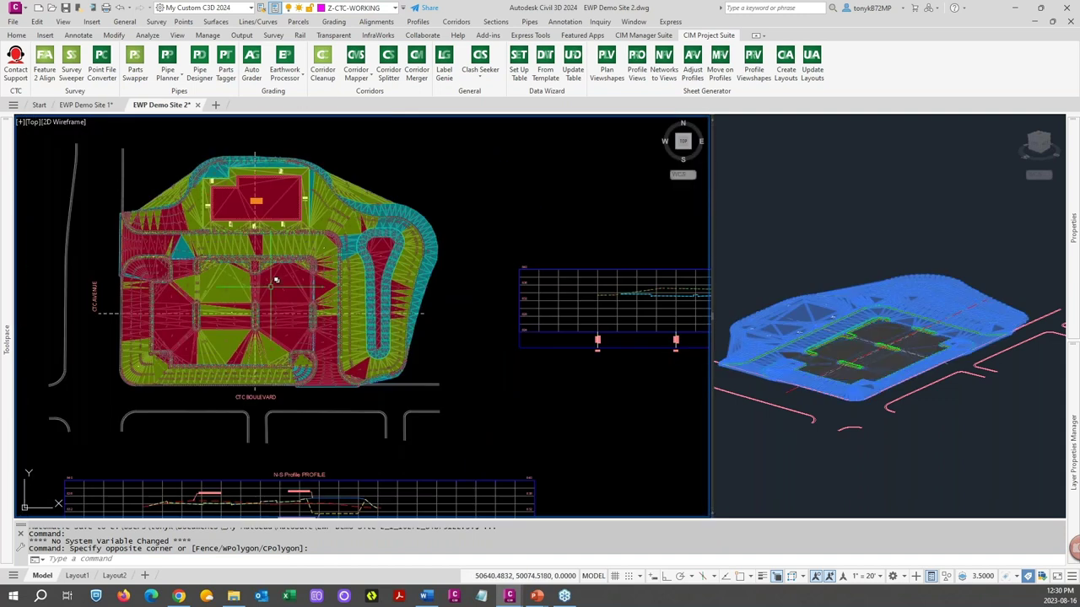
scroll(276, 279, "up", 2)
key("Escape")
scroll(376, 296, "up", 5)
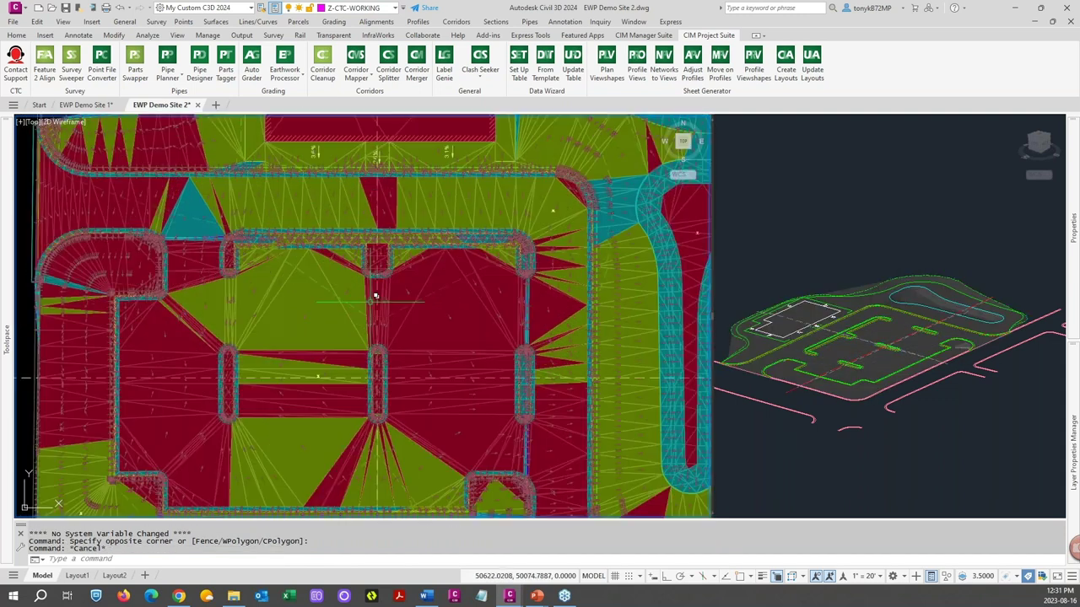
scroll(376, 296, "up", 5)
scroll(342, 300, "down", 5)
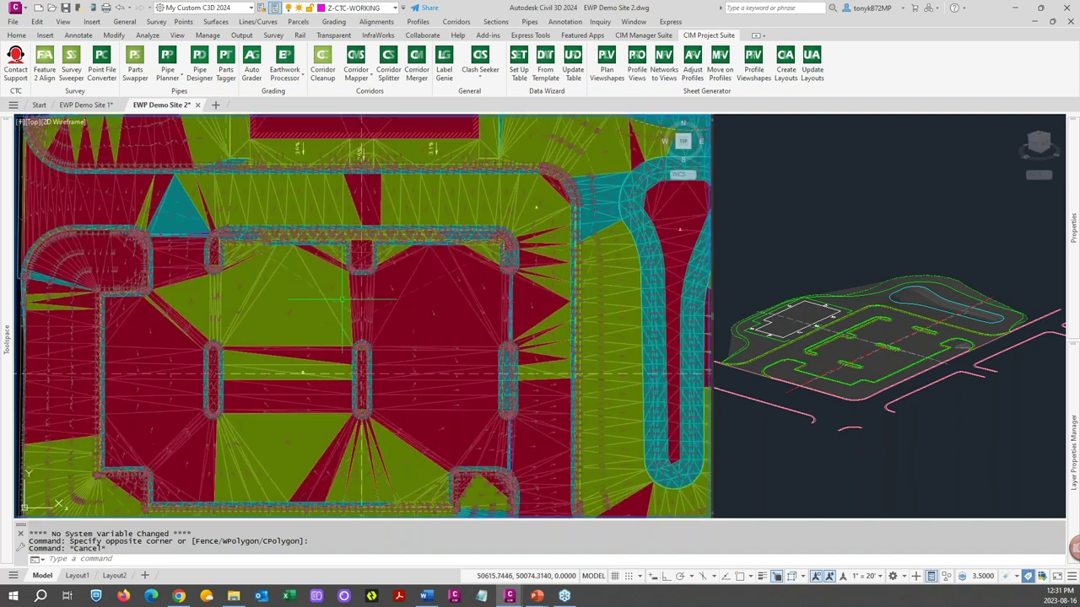
scroll(340, 304, "down", 3)
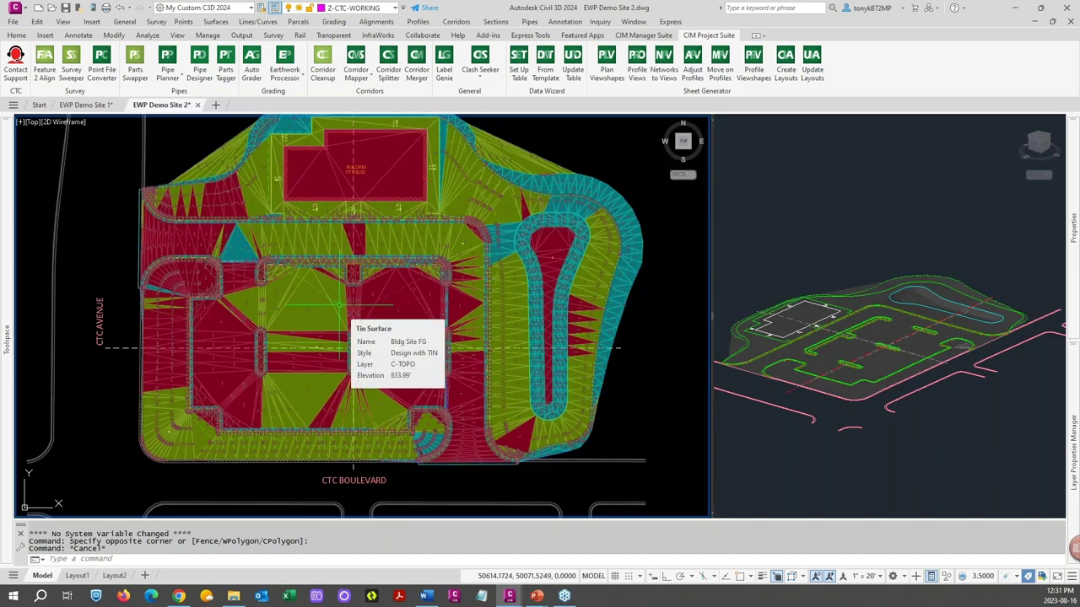
middle_click_drag(381, 273, 401, 323)
scroll(395, 241, "up", 4)
scroll(392, 244, "down", 4)
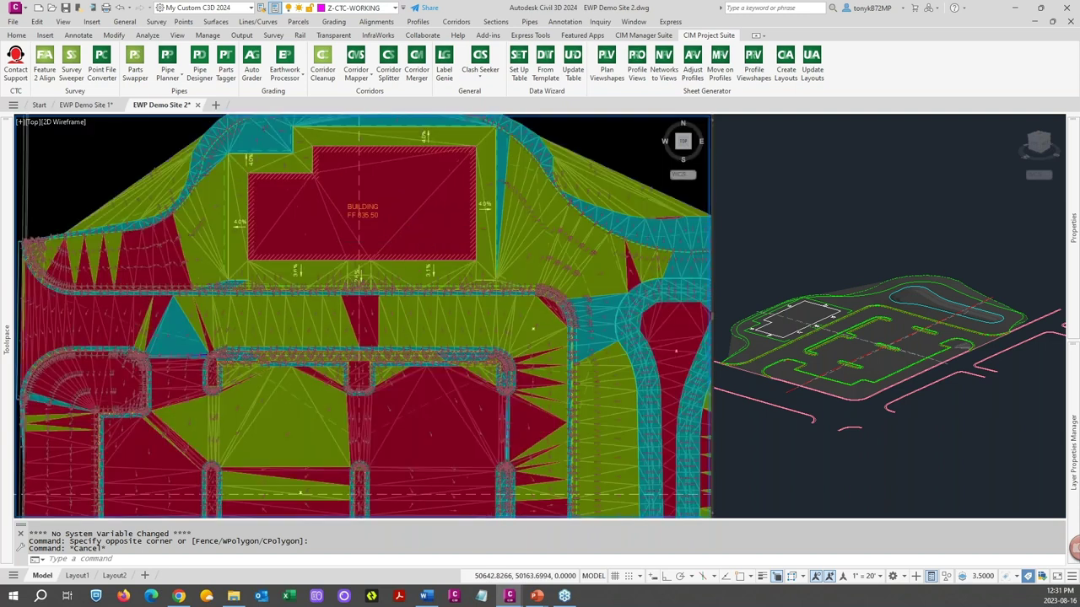
scroll(404, 238, "down", 2)
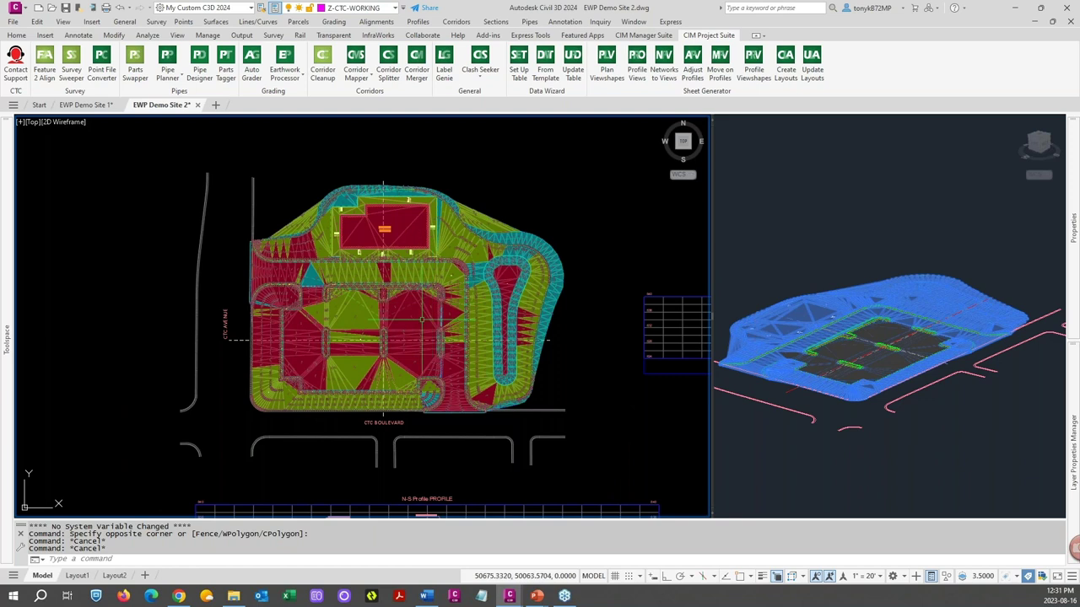
middle_click_drag(422, 317, 386, 216)
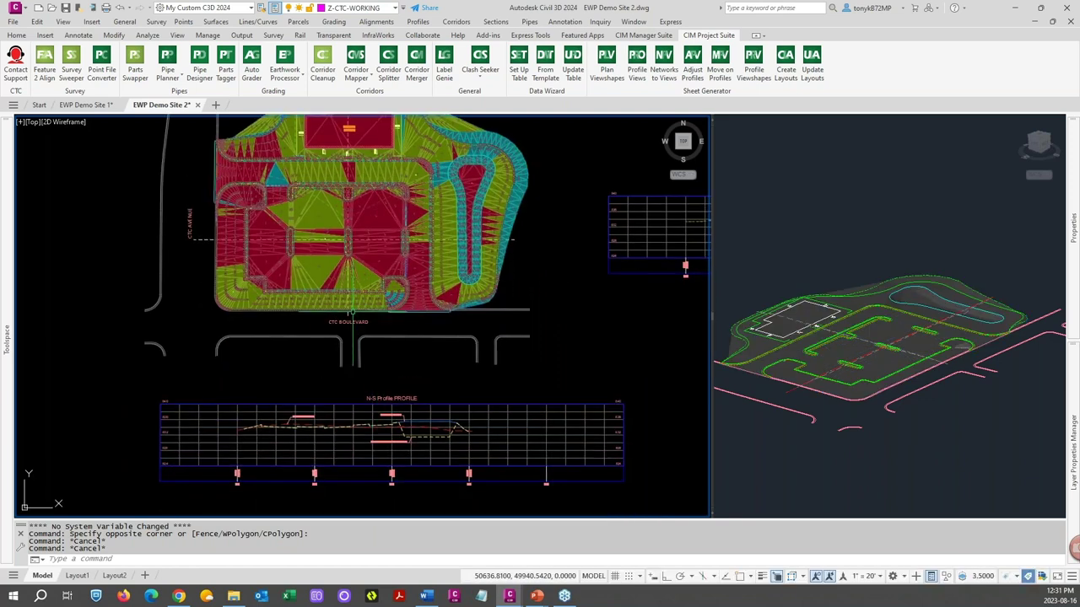
scroll(353, 315, "up", 6)
scroll(388, 251, "down", 4)
middle_click_drag(363, 114, 420, 255)
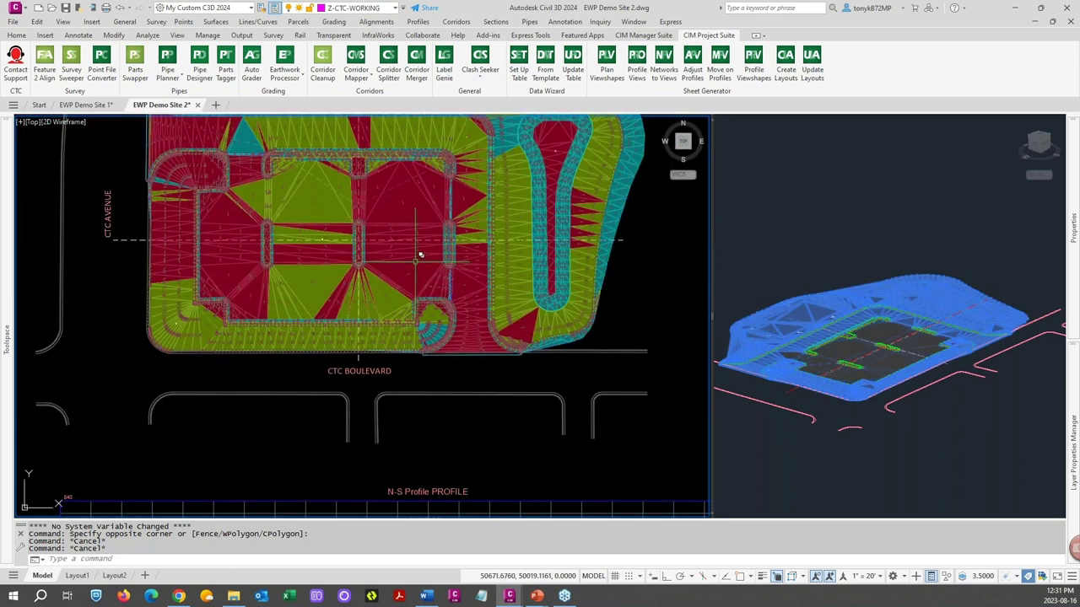
scroll(420, 254, "down", 2)
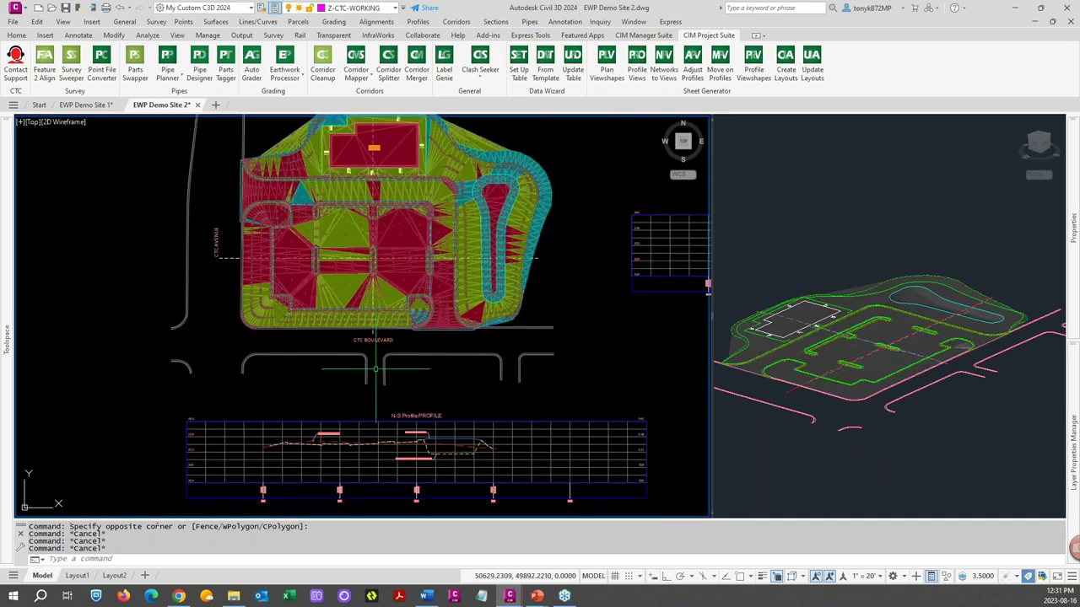
Step: Start a surface profile for the N-S Profile alignment and add the Site 2 - STRIPPING and Site 2 - SUBGRADE surfaces
middle_click_drag(376, 447, 355, 348)
scroll(354, 349, "up", 2)
scroll(354, 349, "up", 2)
scroll(375, 245, "down", 2)
middle_click_drag(398, 217, 402, 364)
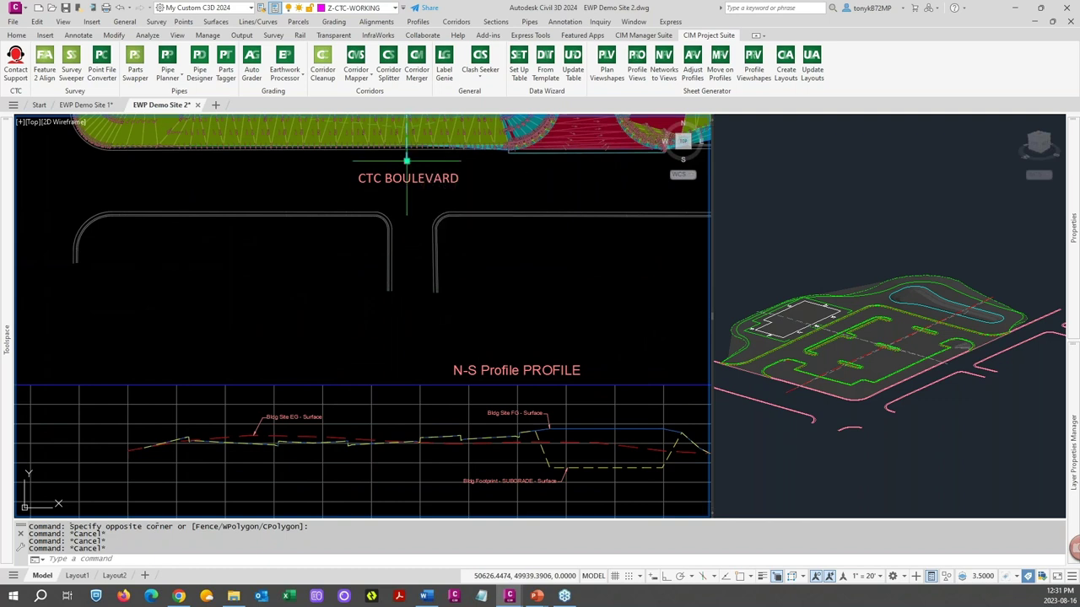
left_click(407, 160)
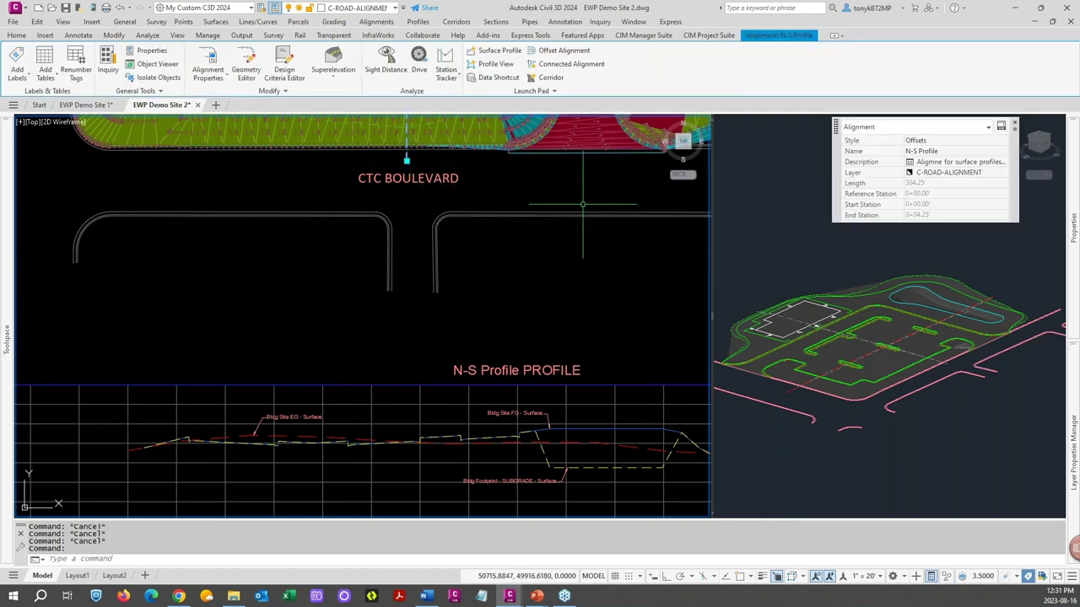
left_click(506, 52)
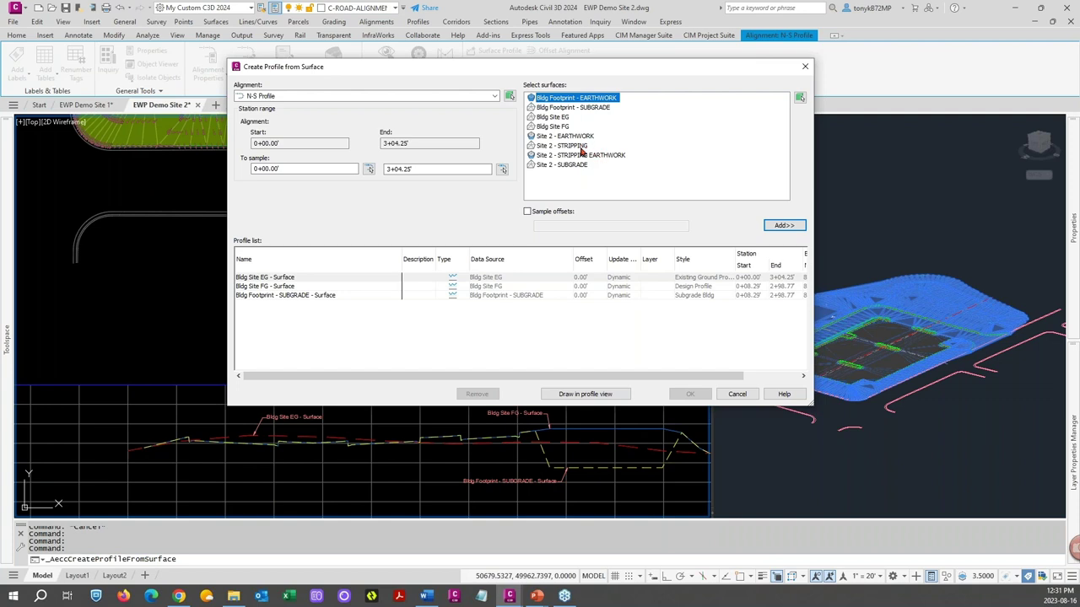
left_click(567, 147)
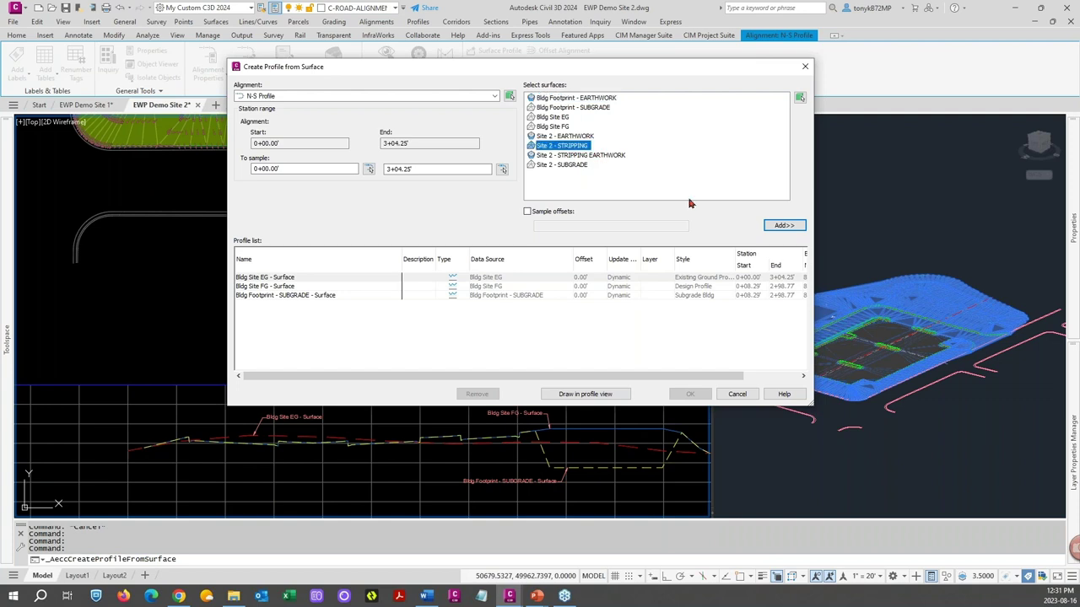
left_click(782, 228)
left_click(581, 167)
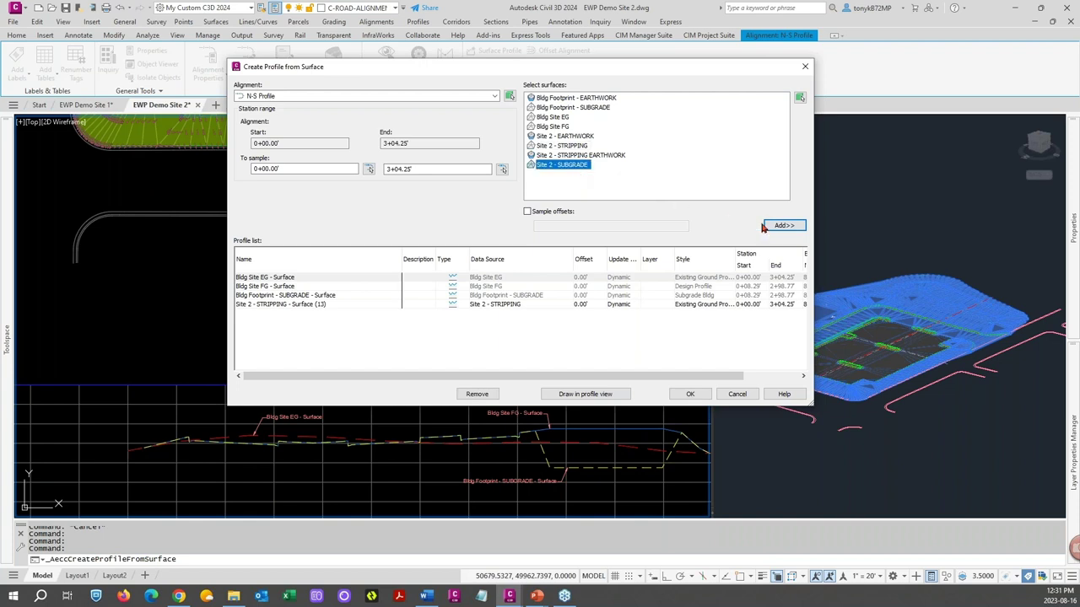
left_click(776, 228)
Step: Set the profile style of the Site 2 - STRIPPING surface profile to Stripping
left_click(714, 306)
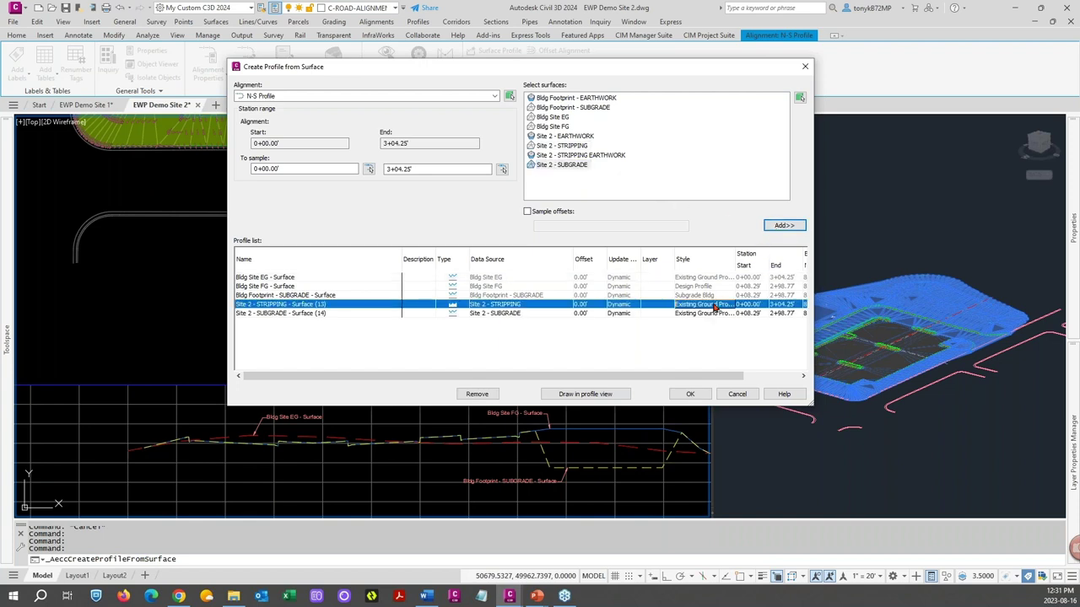
left_click(713, 305)
left_click(510, 155)
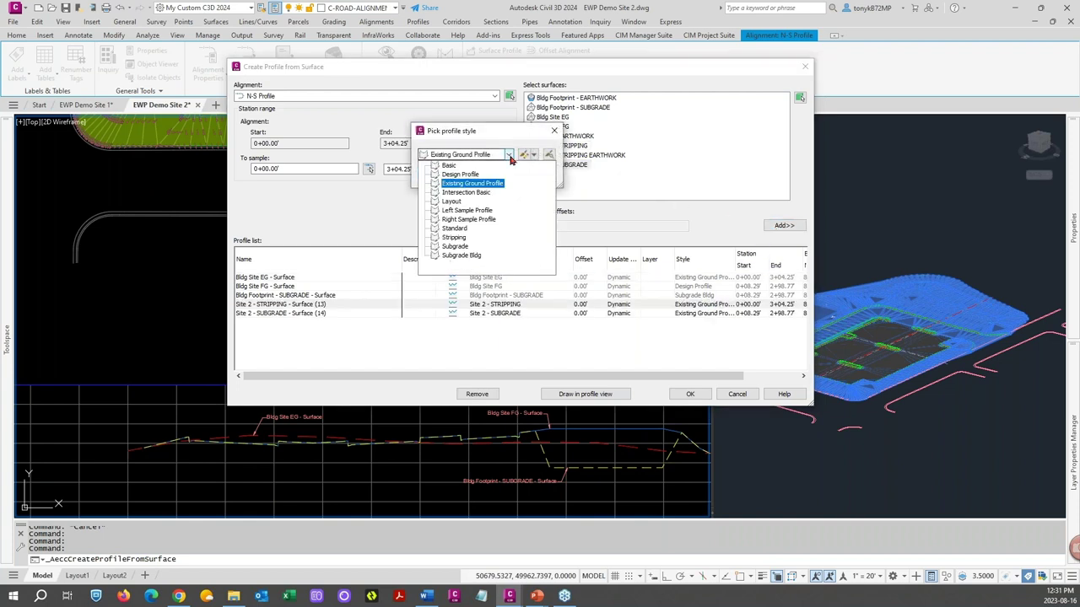
left_click(460, 242)
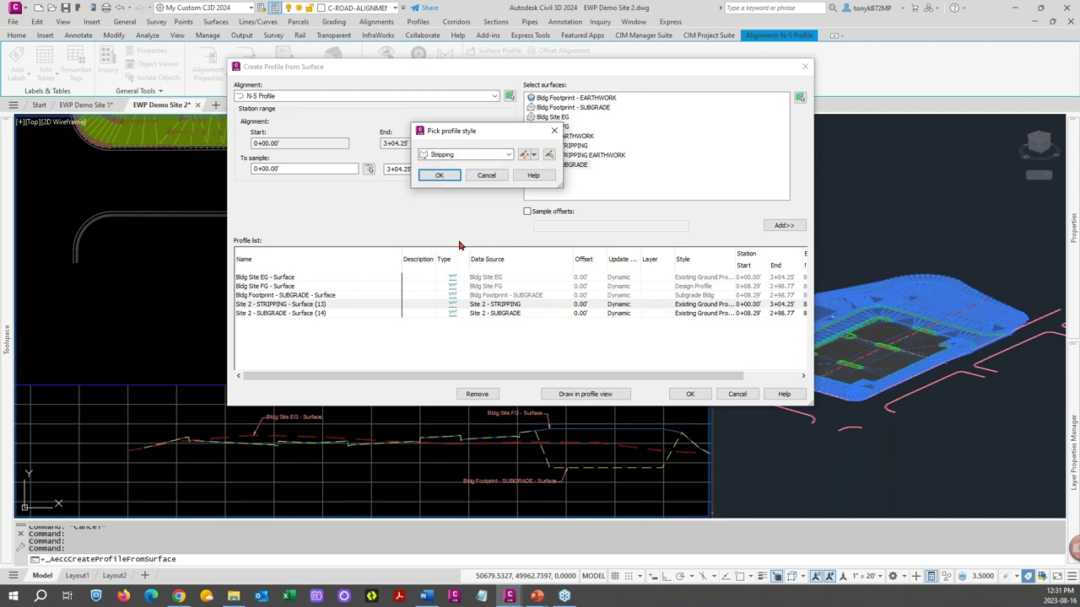
left_click(439, 176)
Step: Set the Site 2 - SUBGRADE surface profile's style to Subgrade and create the profiles
left_click(684, 314)
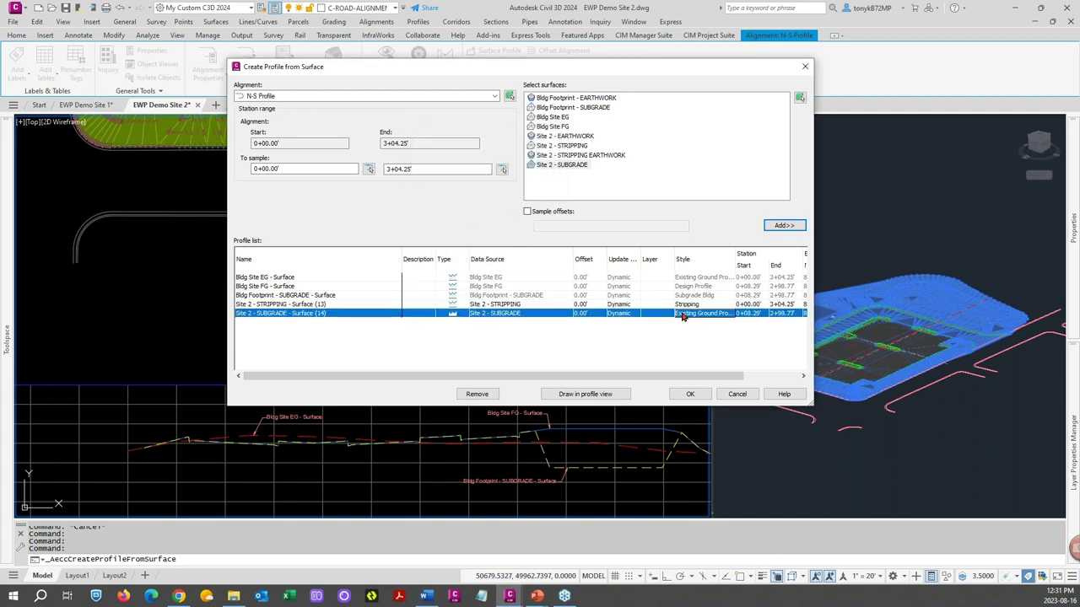
left_click(684, 314)
left_click(506, 156)
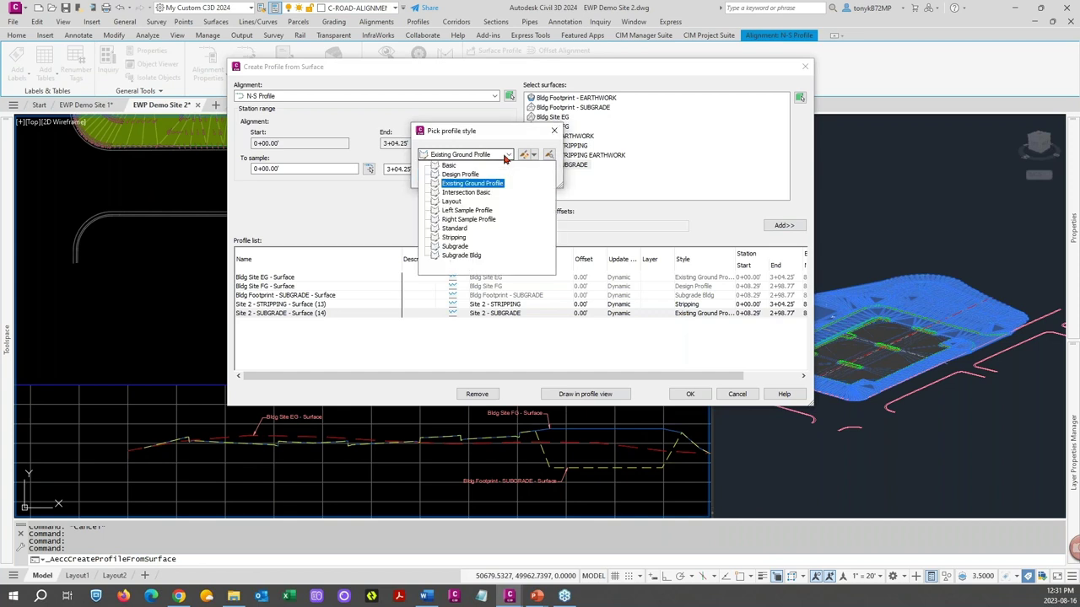
left_click(455, 246)
left_click(448, 180)
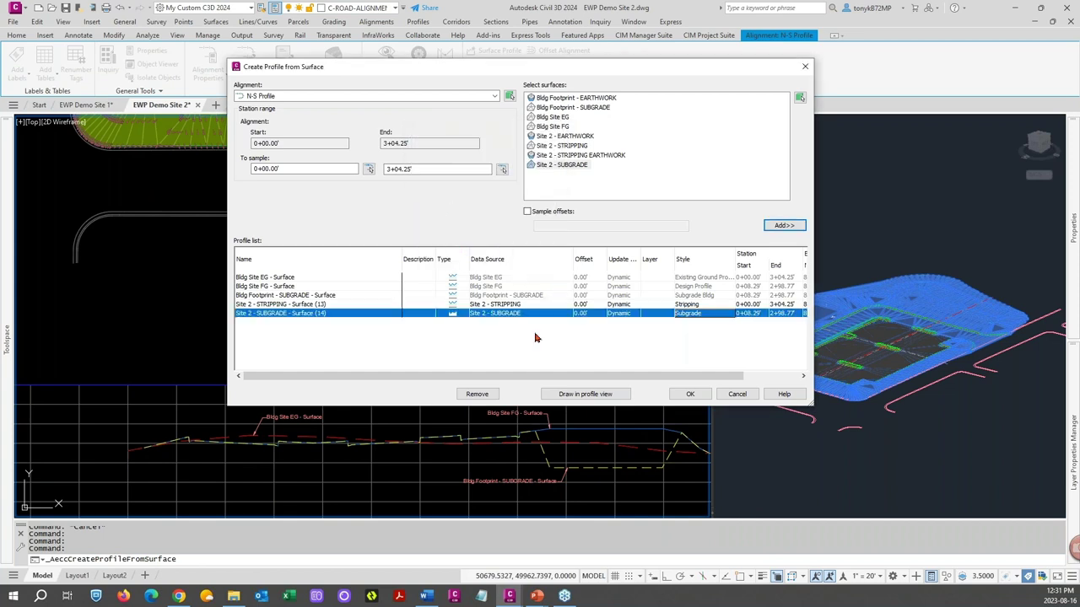
left_click(691, 394)
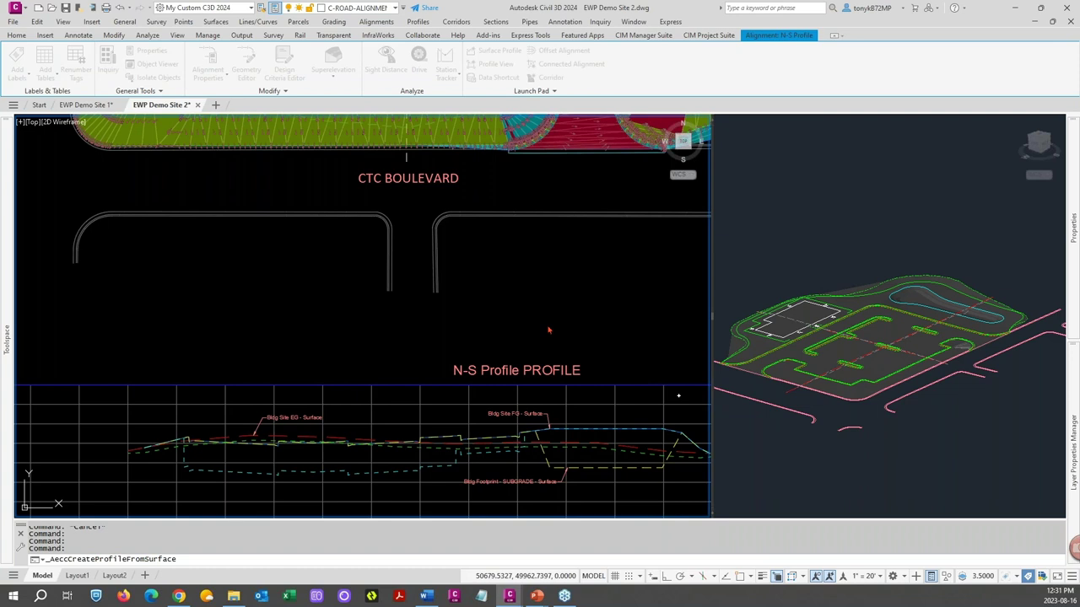
left_click(627, 386)
key("Escape")
Step: Deselect the alignment and examine the stripping and subgrade lines along the full N-S Profile view
left_click(565, 304)
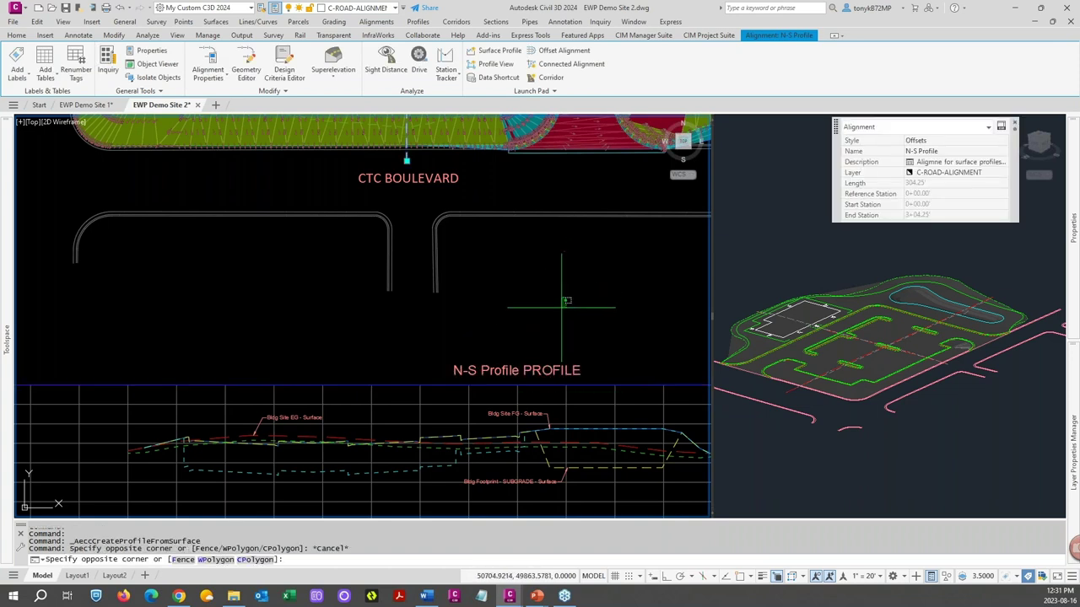
scroll(566, 300, "down", 3)
scroll(271, 338, "up", 6)
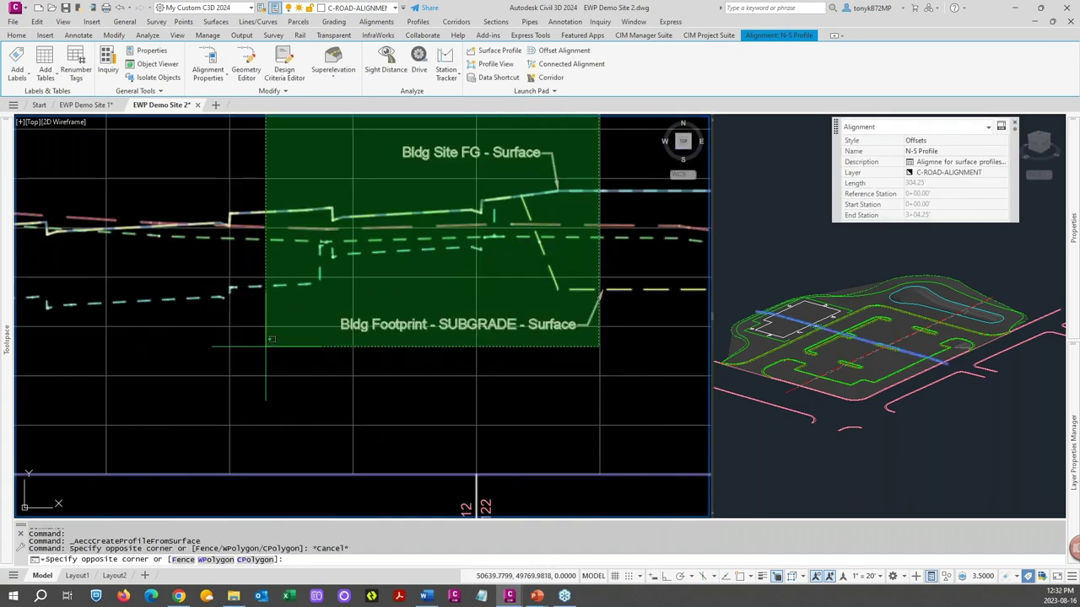
key("Escape")
key("Escape")
scroll(283, 246, "down", 2)
middle_click_drag(169, 260, 293, 278)
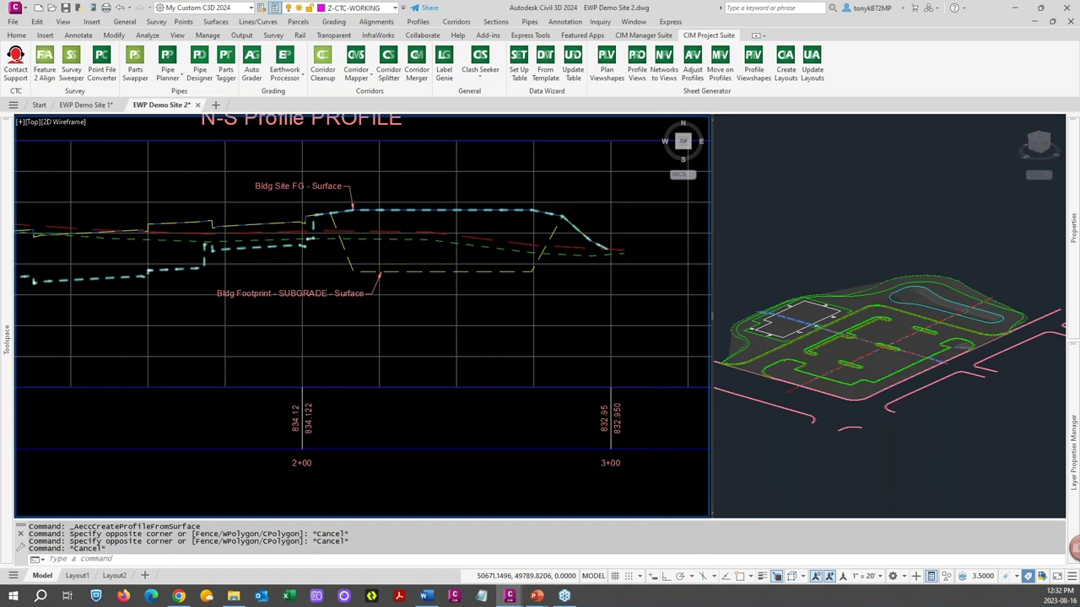
scroll(300, 245, "down", 3)
scroll(293, 246, "up", 3)
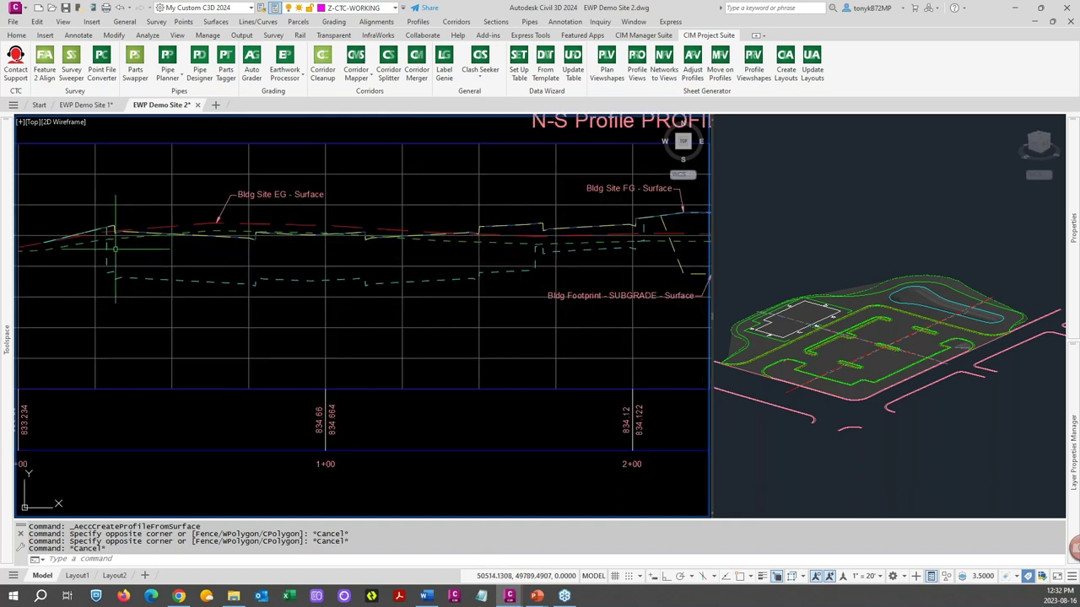
scroll(115, 247, "down", 4)
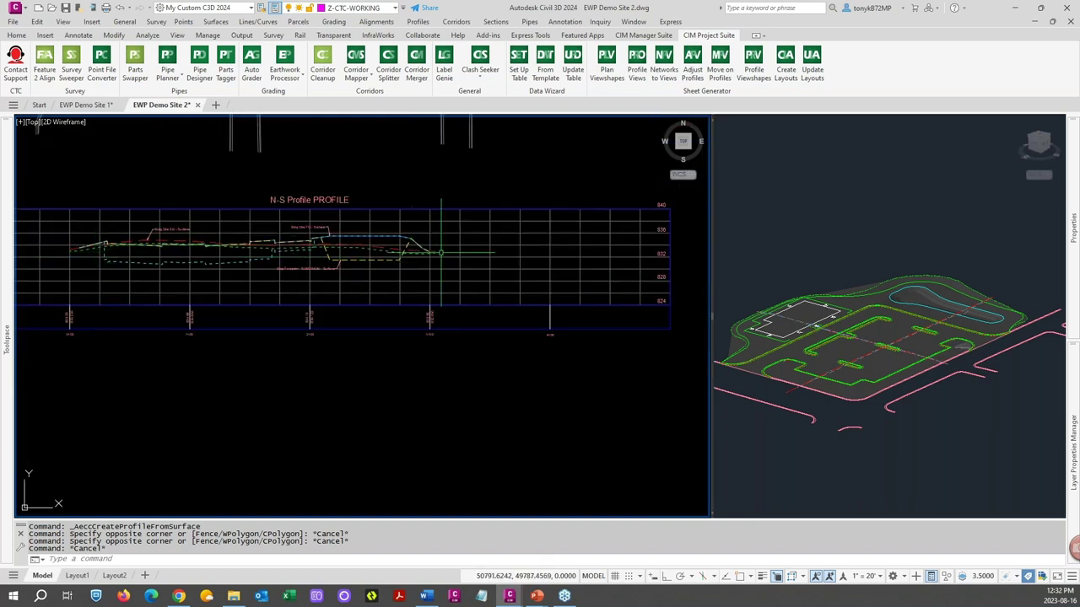
Step: Examine the surface lines in the E-W Profile view, including the dip at the pond
scroll(440, 252, "down", 6)
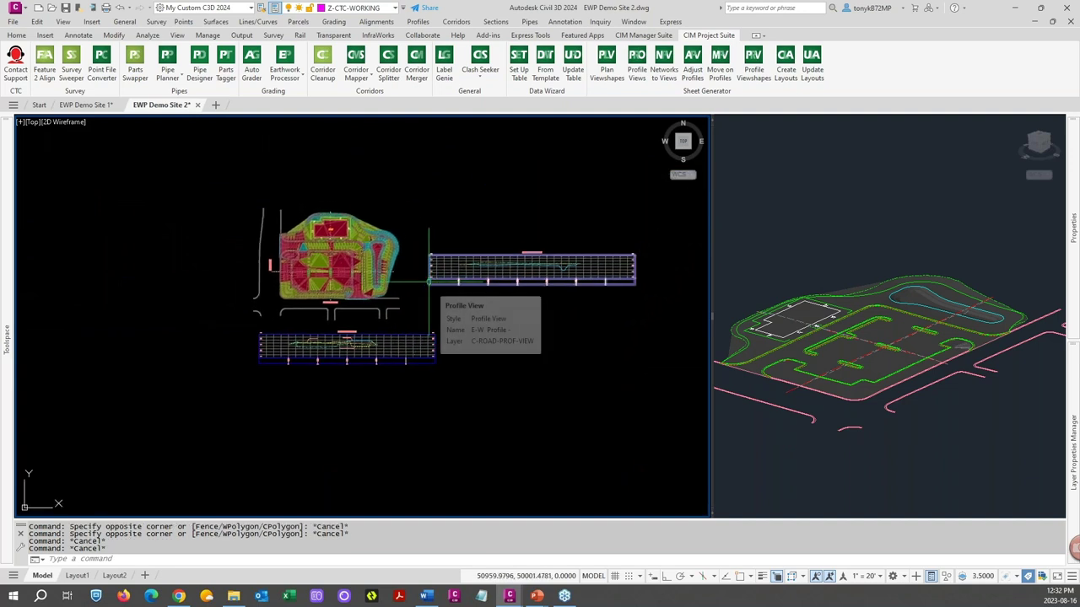
scroll(516, 274, "up", 4)
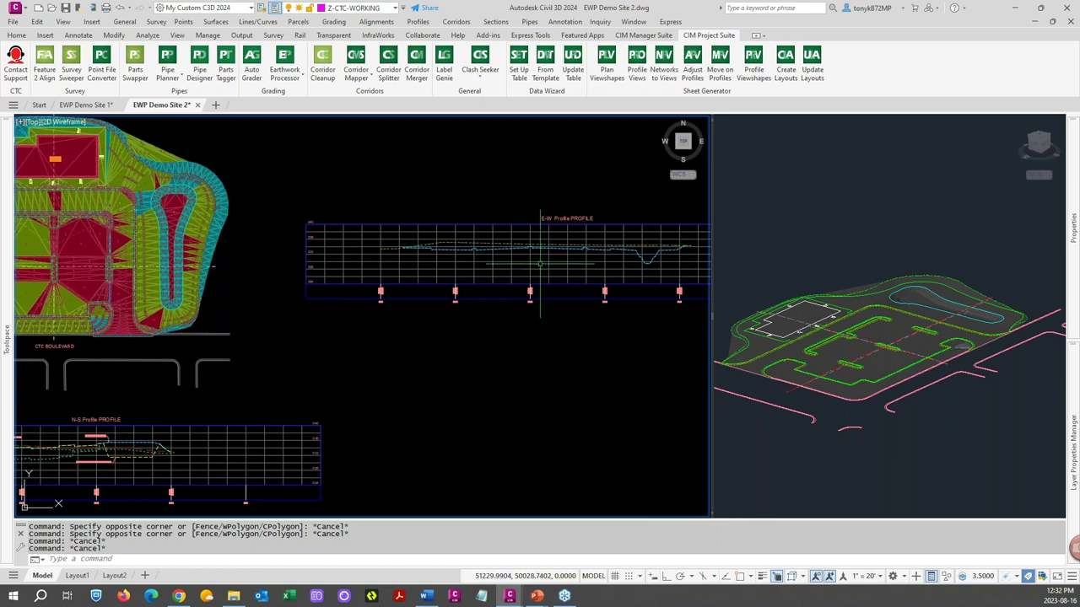
scroll(540, 264, "up", 3)
scroll(470, 236, "down", 5)
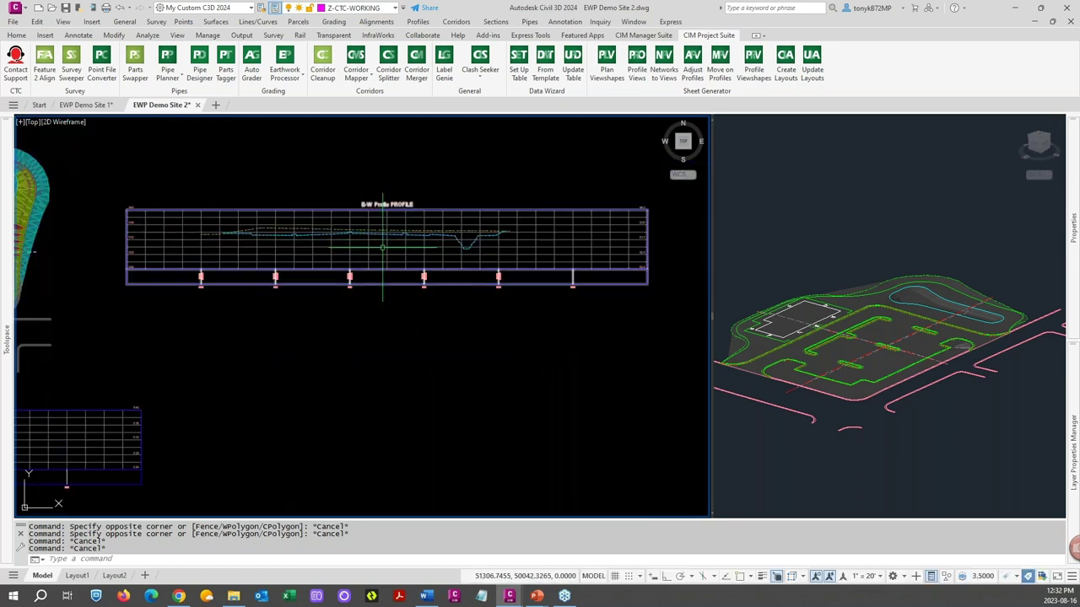
scroll(383, 247, "up", 4)
scroll(390, 238, "down", 1)
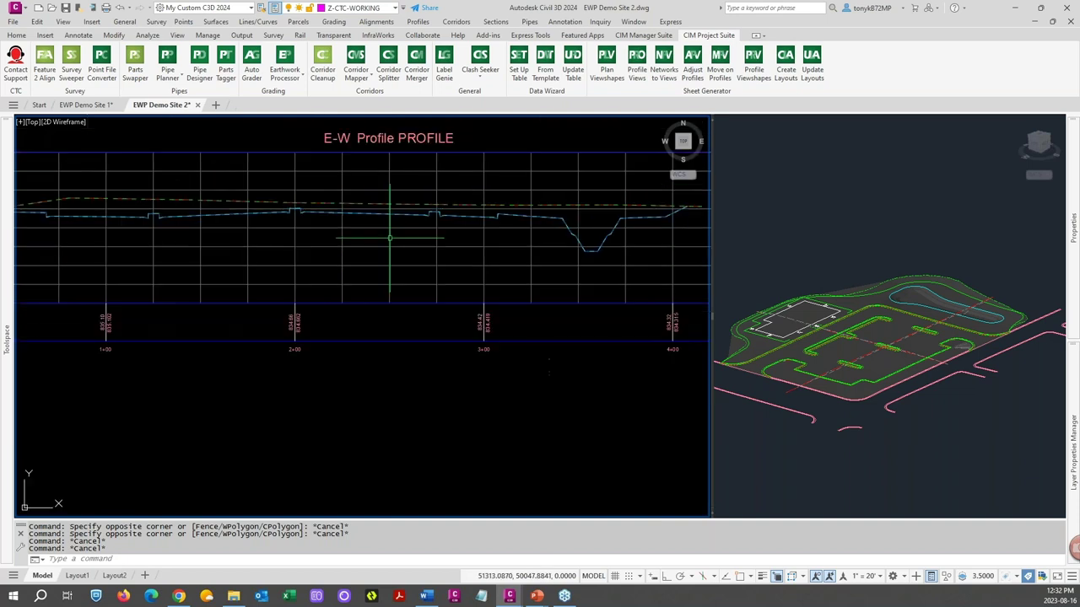
key("Escape")
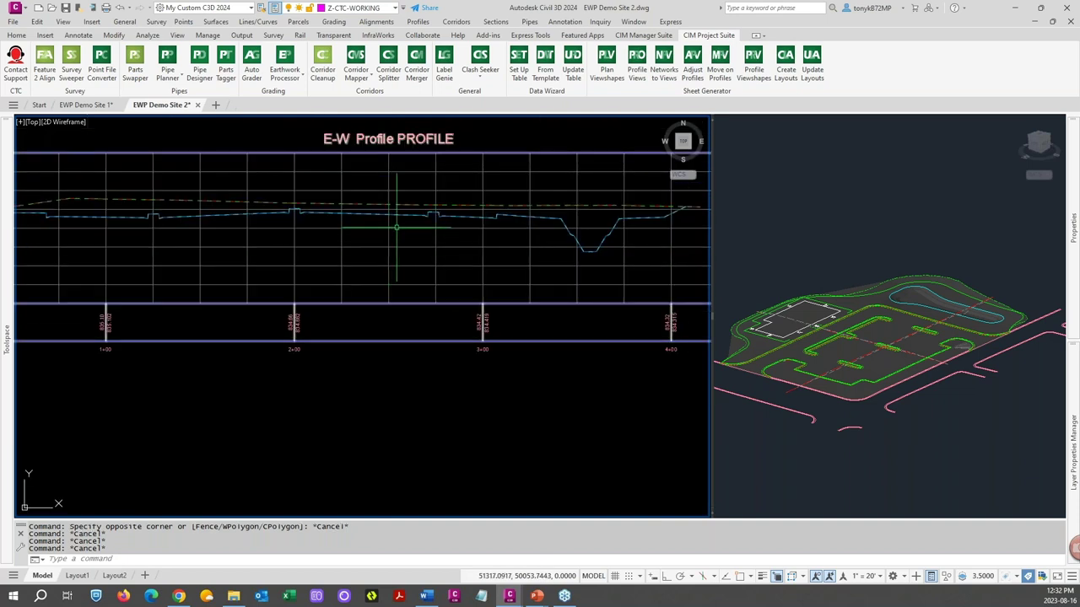
Step: Delete the Site 2 - SUBGRADE surface profile from the E-W Profile view
left_click(403, 230)
key("Escape")
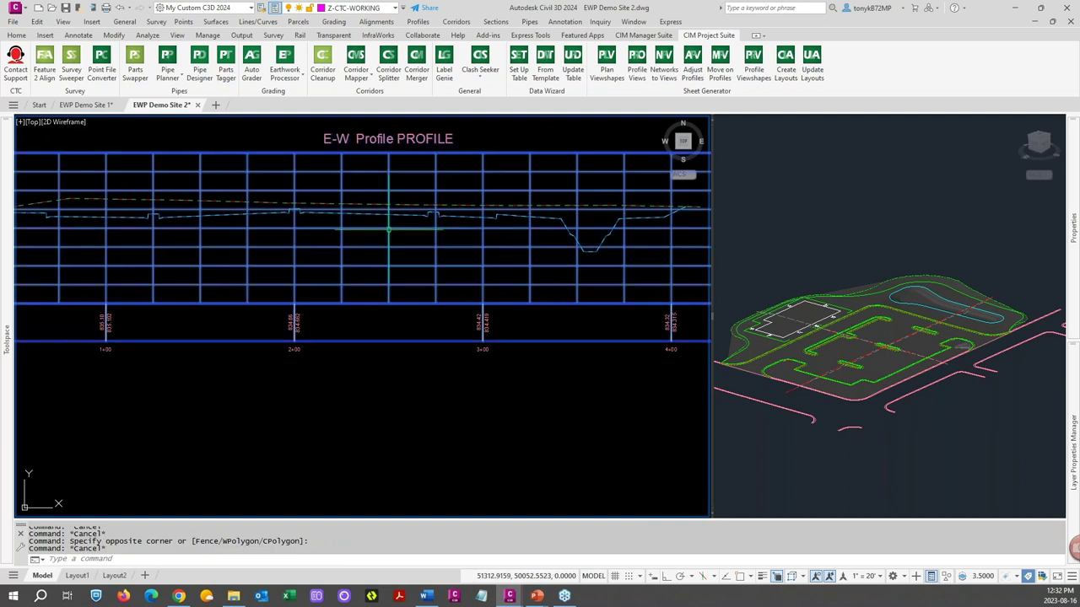
key("Escape")
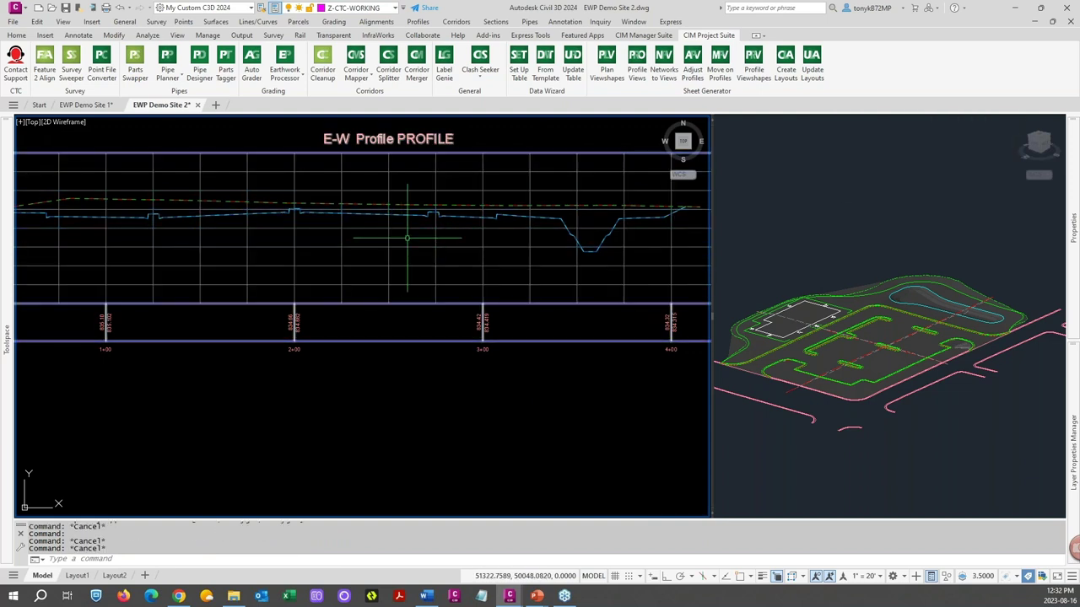
scroll(405, 235, "down", 3)
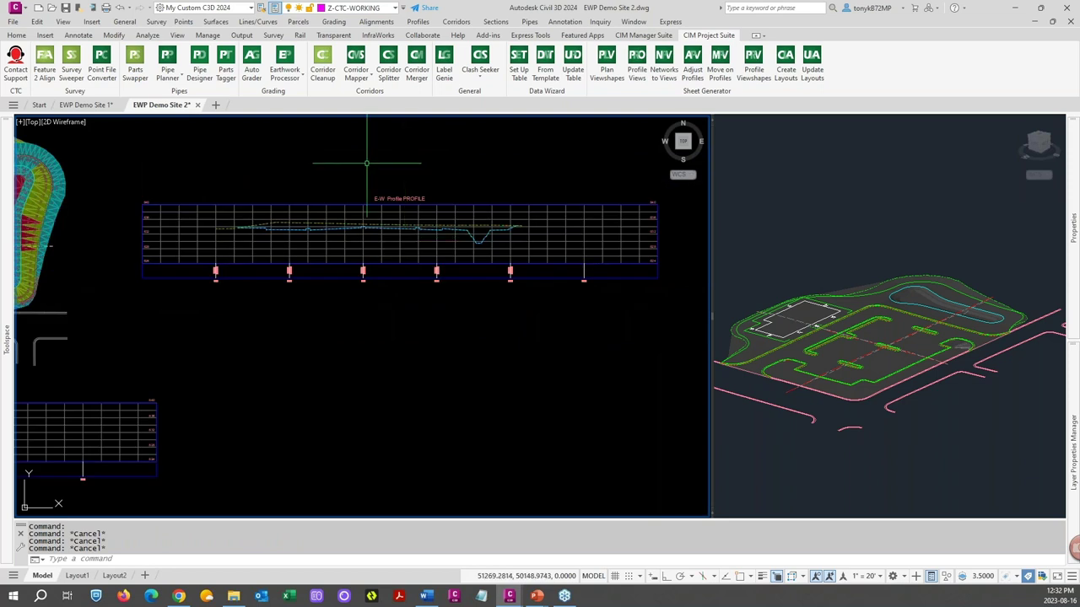
scroll(240, 235, "up", 6)
scroll(333, 230, "up", 3)
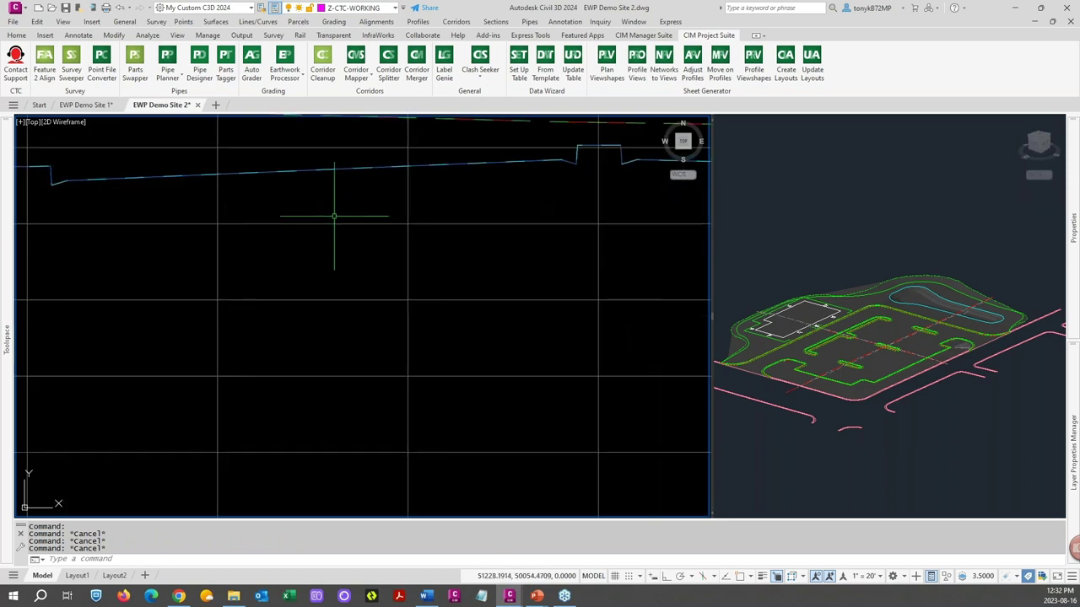
scroll(330, 165, "down", 2)
middle_click_drag(330, 165, 341, 236)
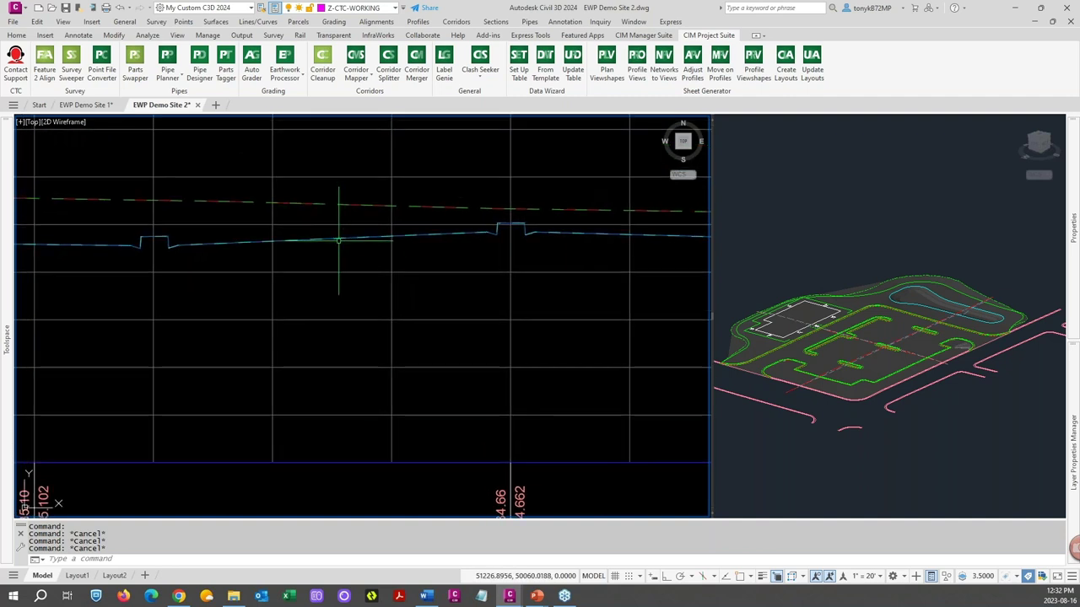
left_click(341, 240)
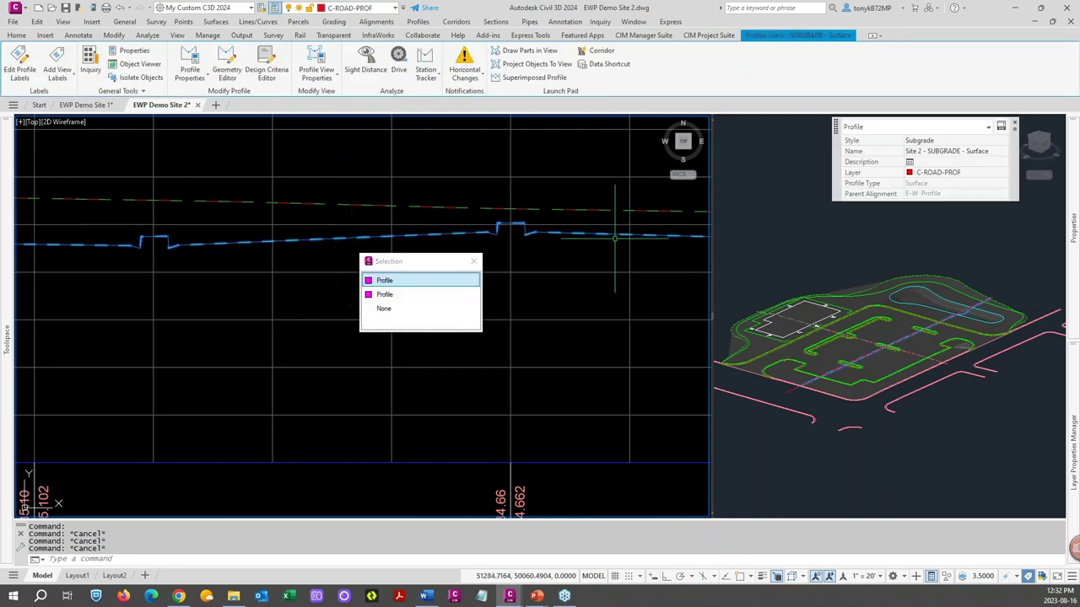
left_click(982, 152)
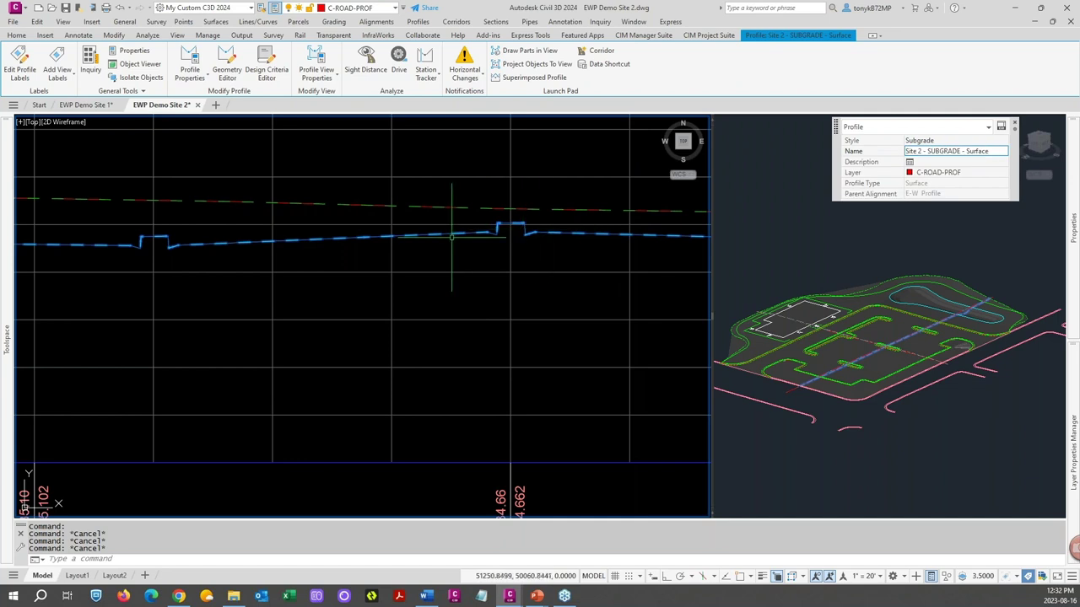
key("Delete")
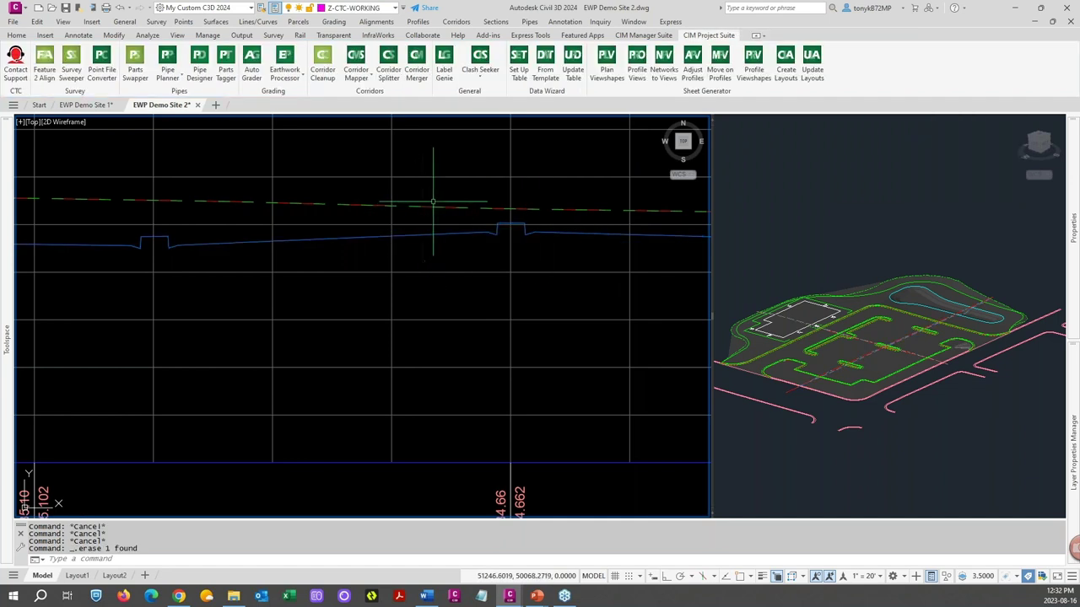
Step: Delete the Site 2 - STRIPPING surface profile from the E-W Profile view
left_click(437, 206)
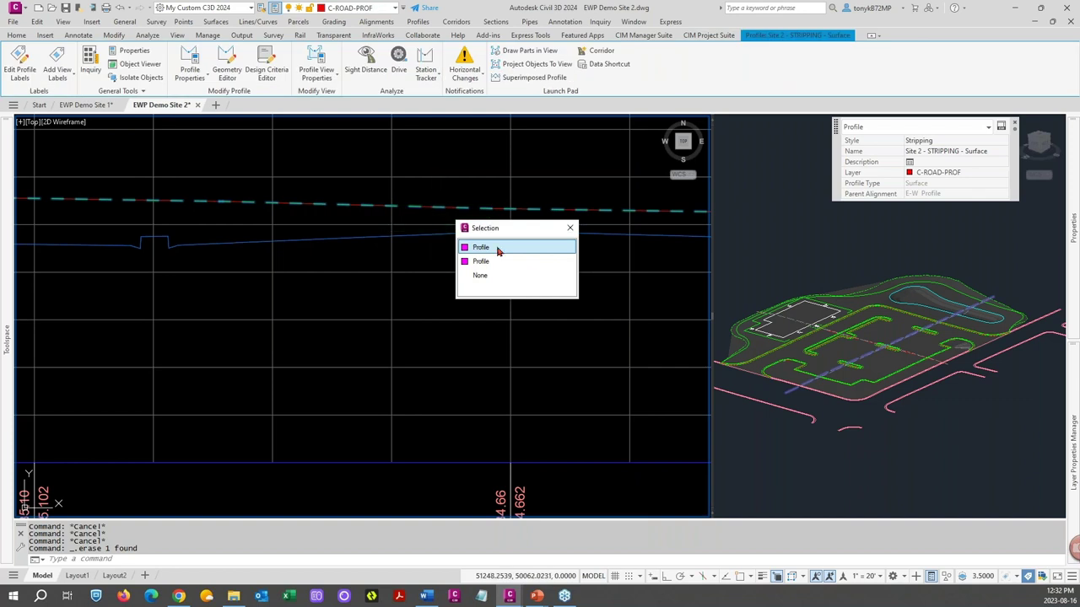
left_click(489, 248)
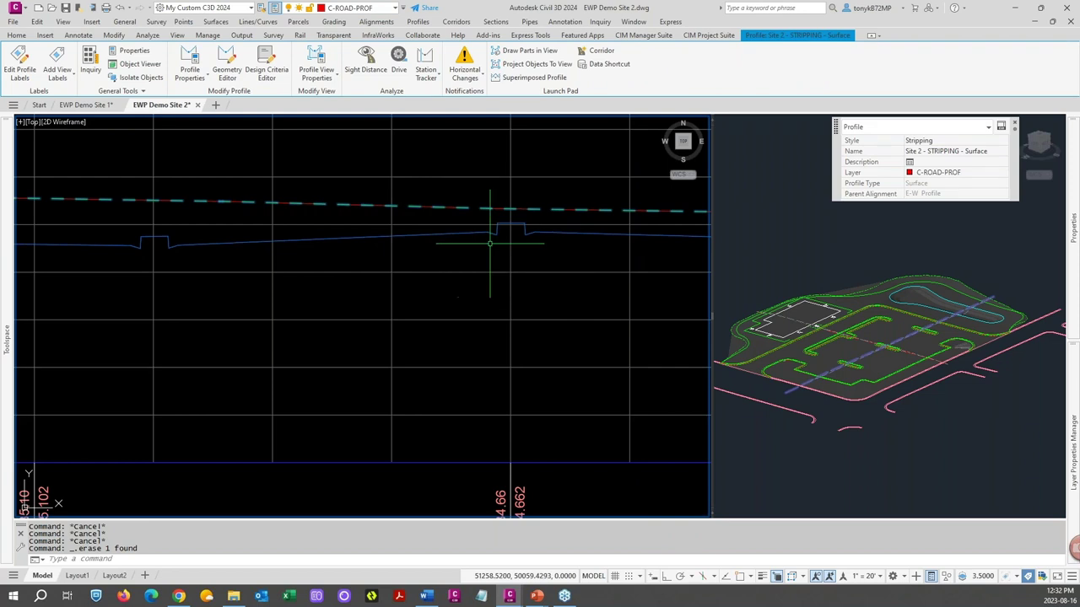
key("Delete")
Step: Start creating surface profiles for the E-W Profile alignment and add the Site 2 - STRIPPING and Site 2 - SUBGRADE surfaces
scroll(490, 244, "down", 5)
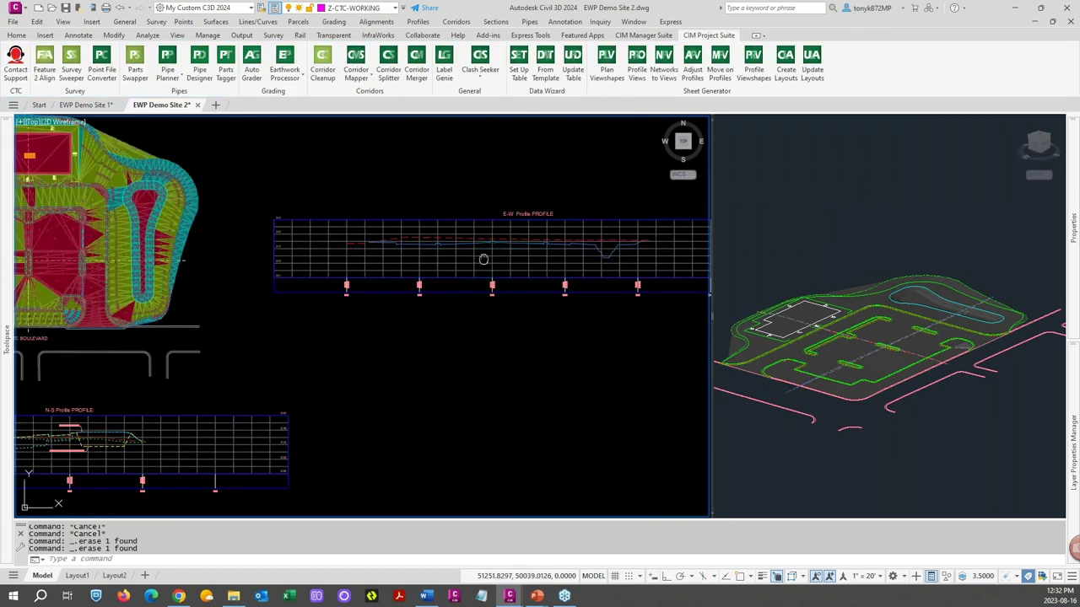
middle_click_drag(488, 263, 376, 274)
scroll(375, 271, "down", 4)
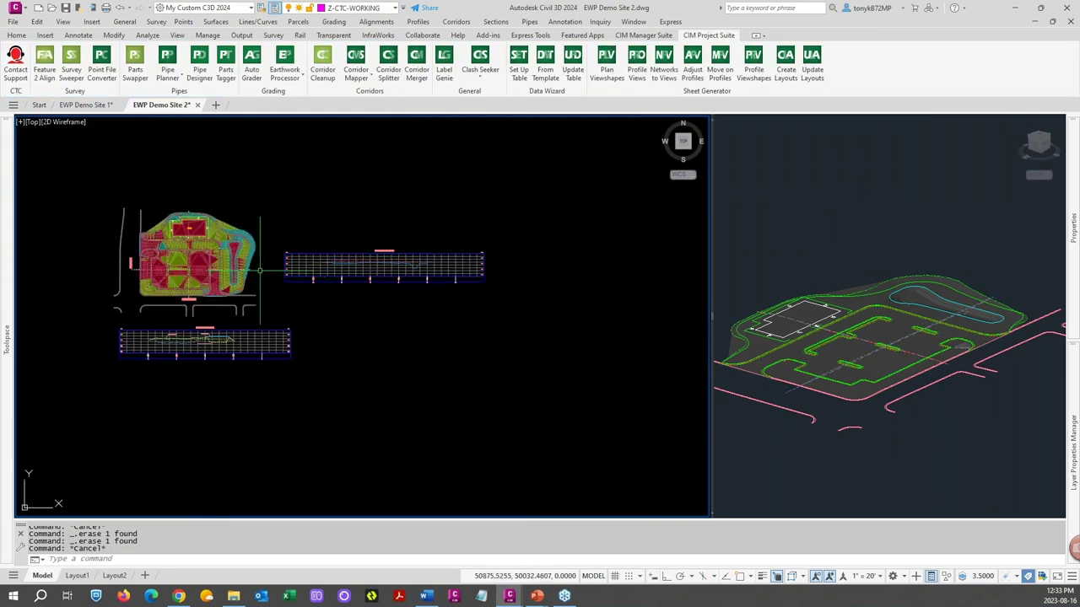
scroll(271, 270, "up", 3)
scroll(241, 267, "up", 3)
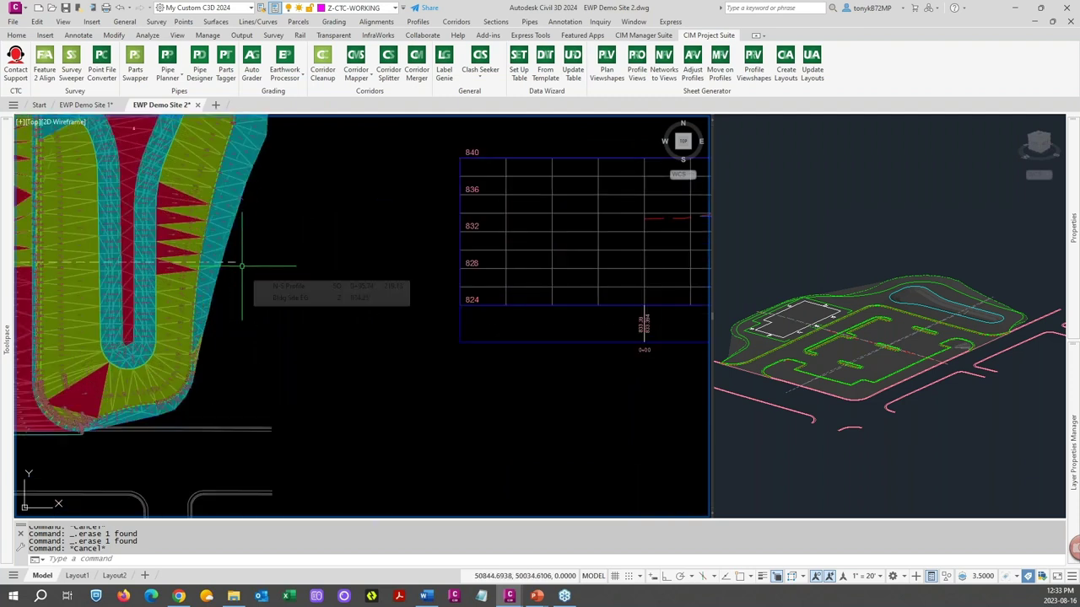
left_click(226, 261)
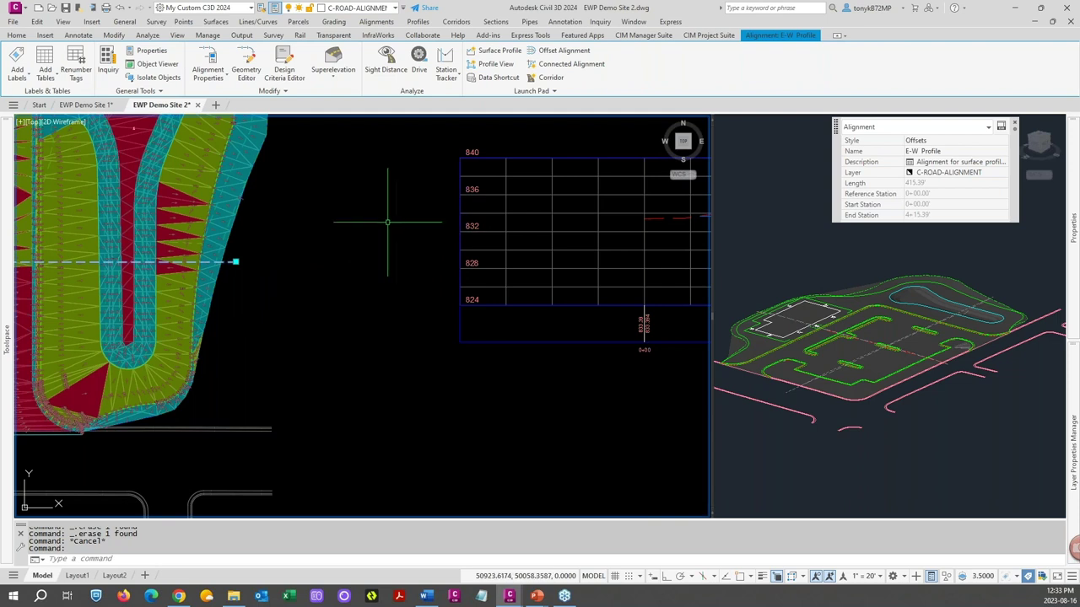
left_click(494, 52)
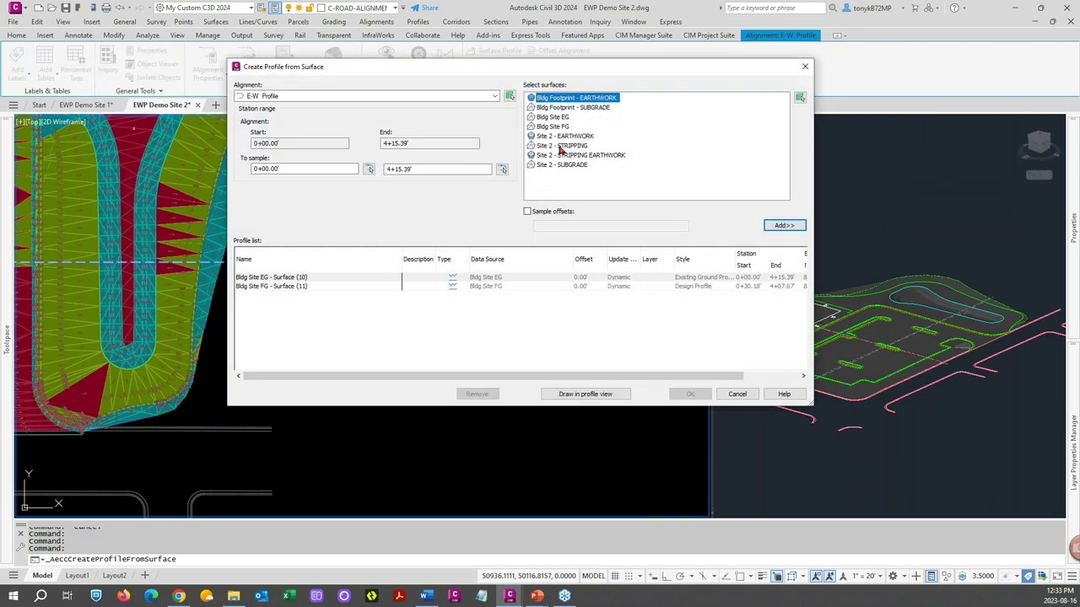
left_click(568, 148)
left_click(784, 226)
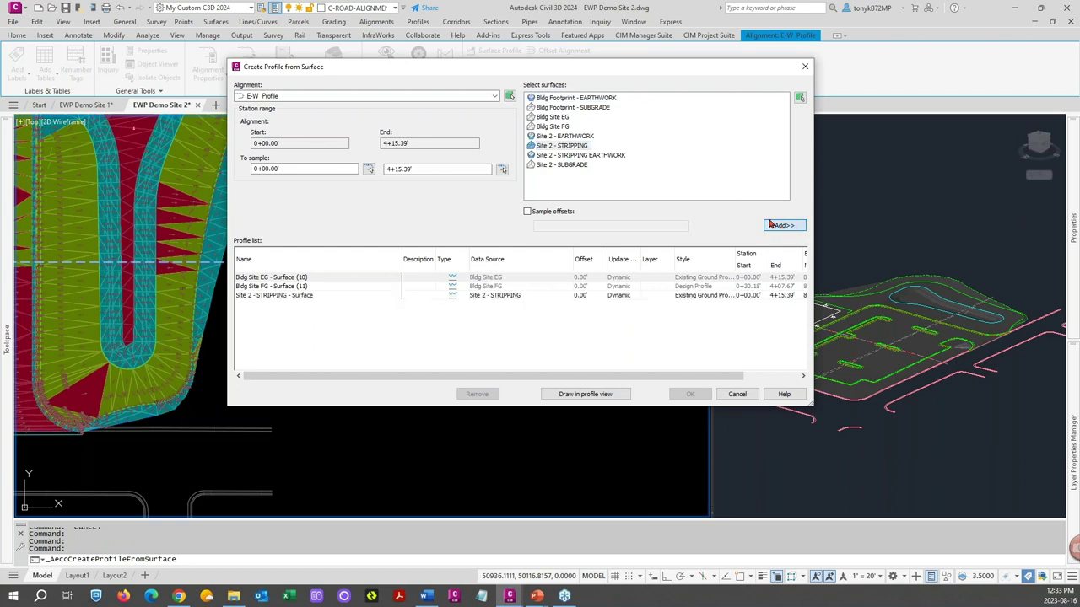
left_click(588, 167)
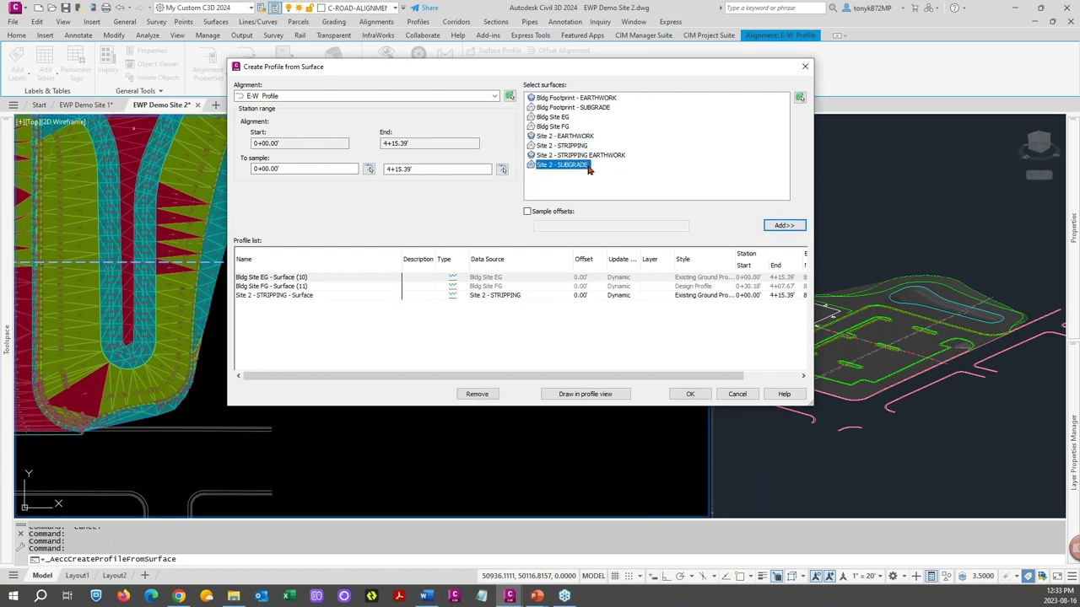
left_click(781, 226)
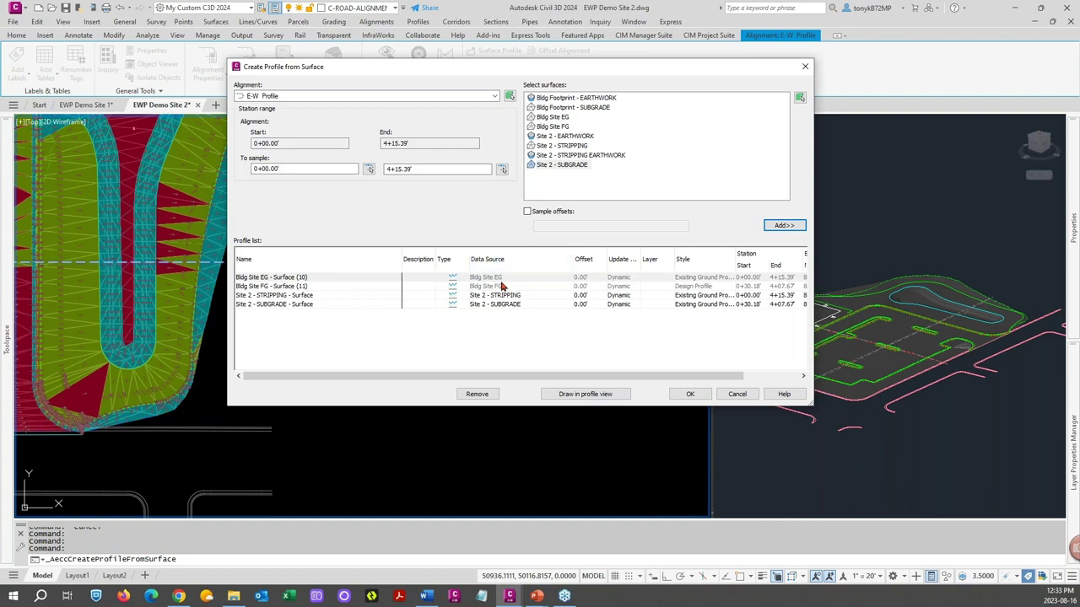
Step: Set the profile style of the Site 2 - STRIPPING surface profile to Subgrade
left_click(703, 297)
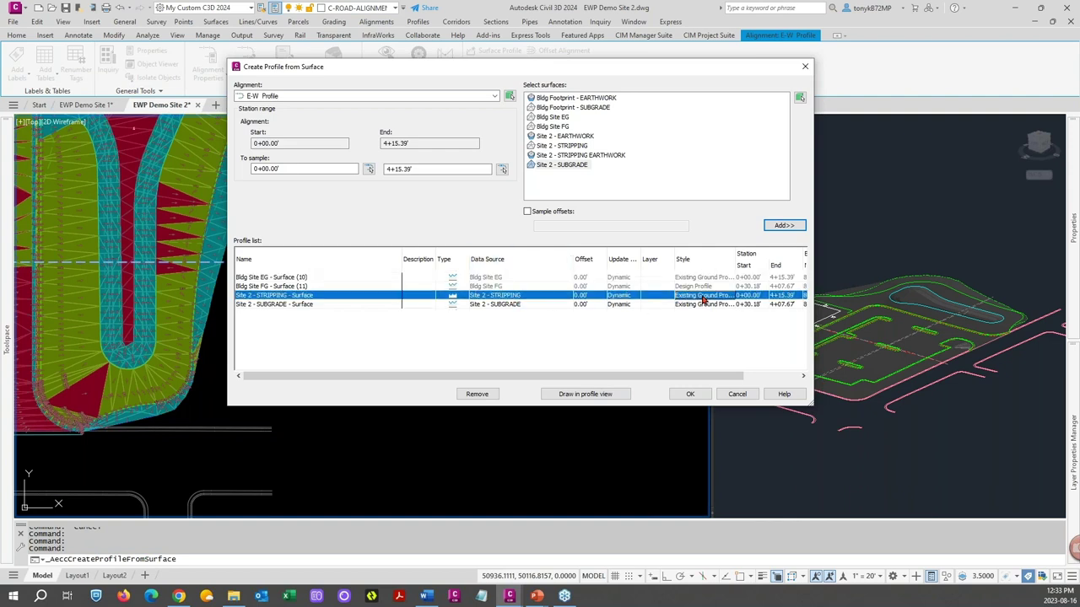
left_click(703, 296)
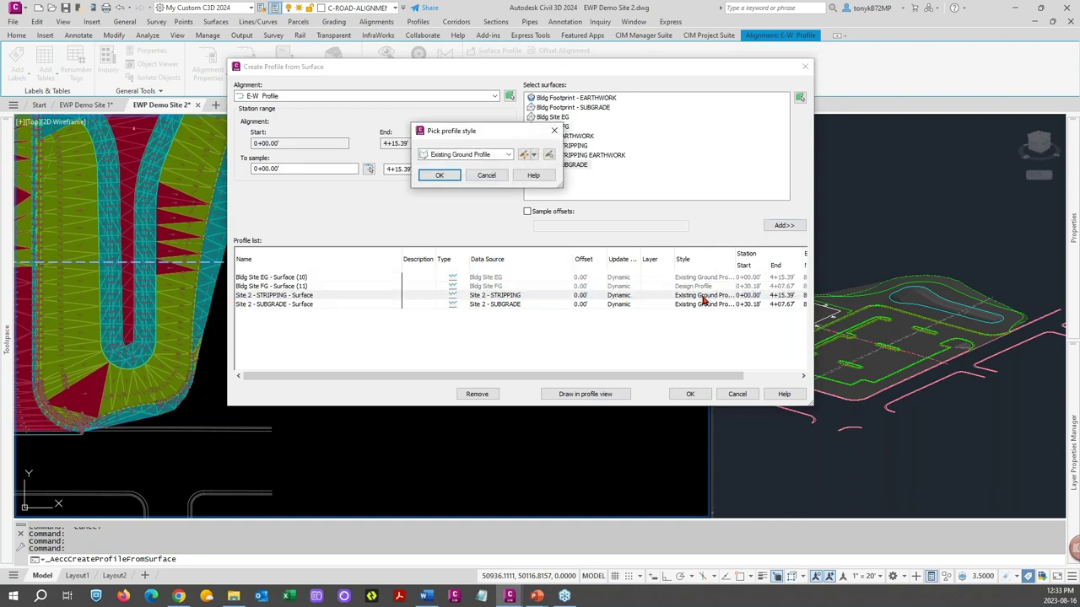
left_click(509, 157)
left_click(455, 247)
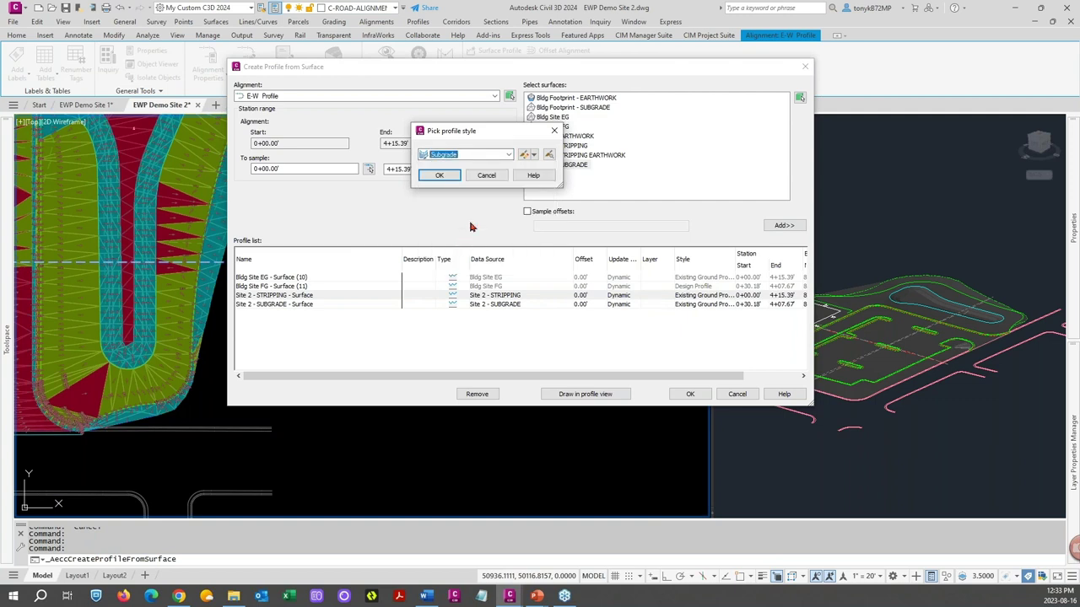
left_click(421, 176)
Step: Set the profile style of the Site 2 - STRIPPING surface profile to Stripping
left_click(710, 297)
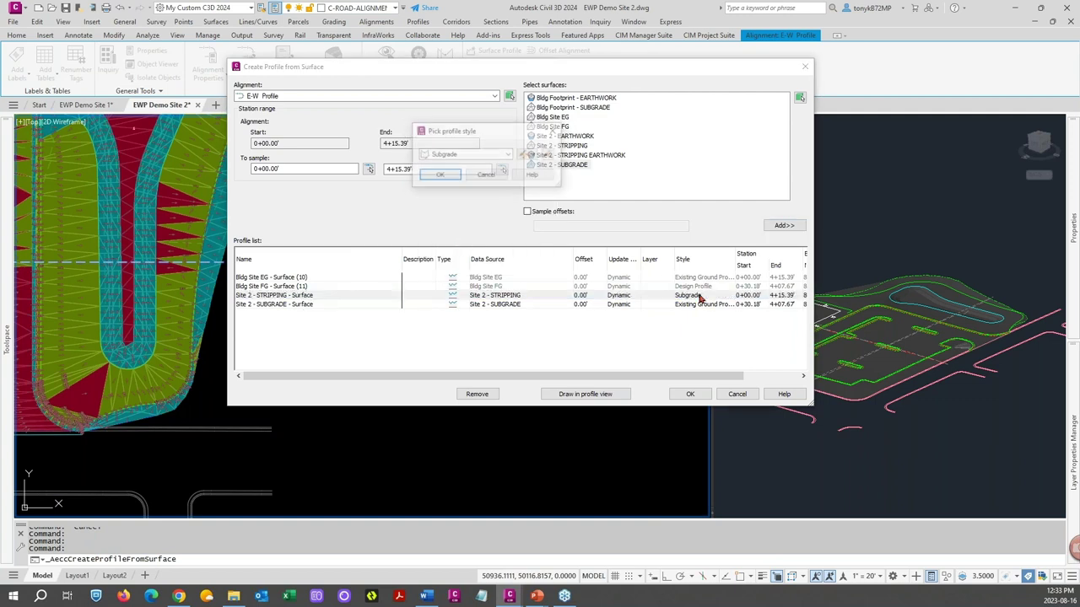
left_click(508, 155)
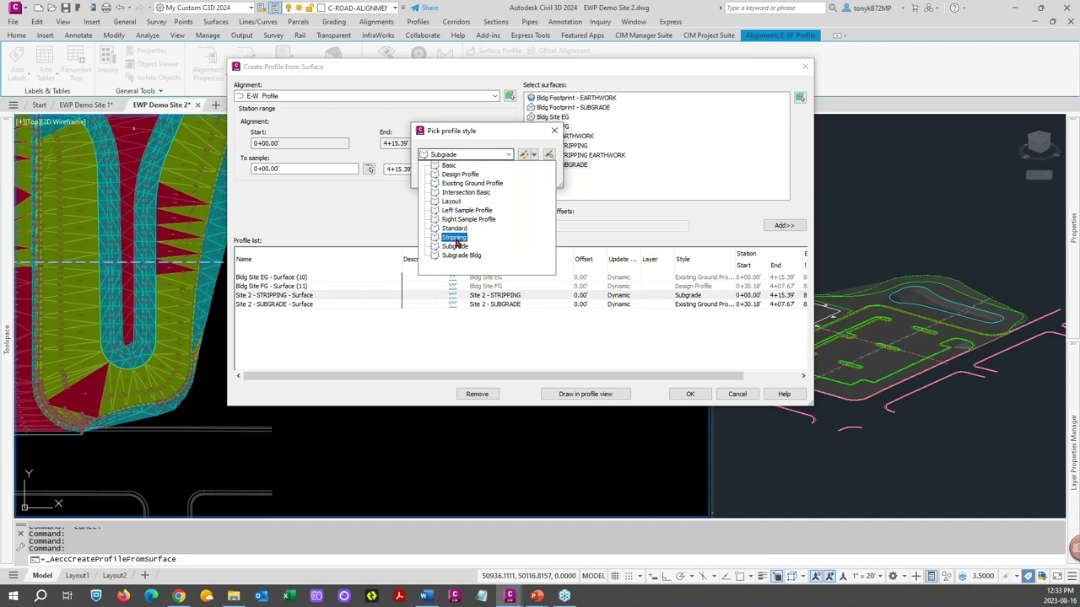
left_click(454, 238)
left_click(439, 176)
Step: Set the Site 2 - SUBGRADE surface profile's style to Subgrade and create the E-W profiles
left_click(703, 305)
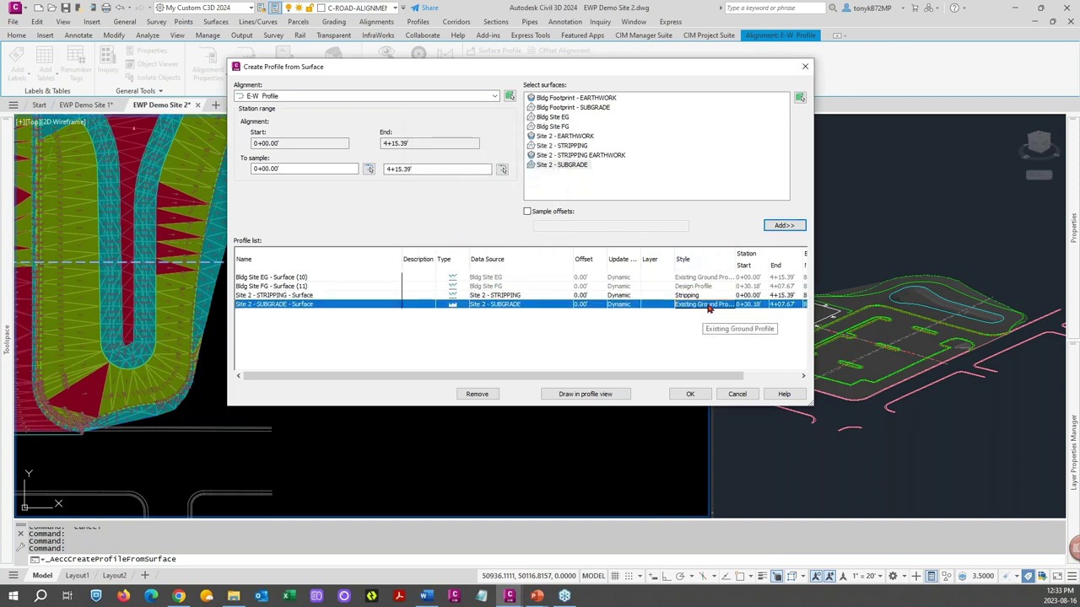
left_click(709, 309)
left_click(496, 156)
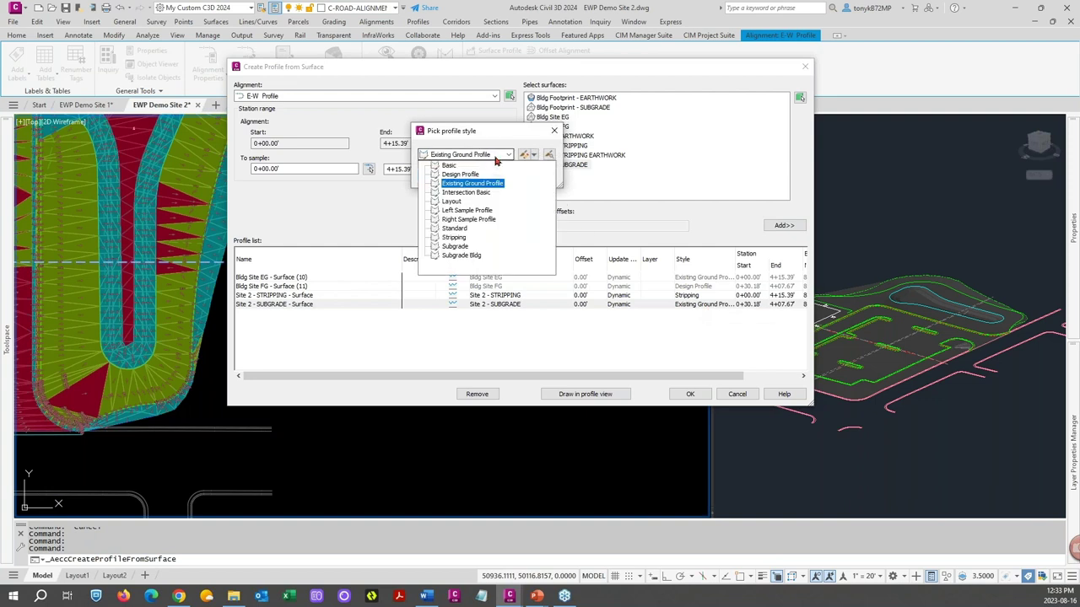
left_click(453, 246)
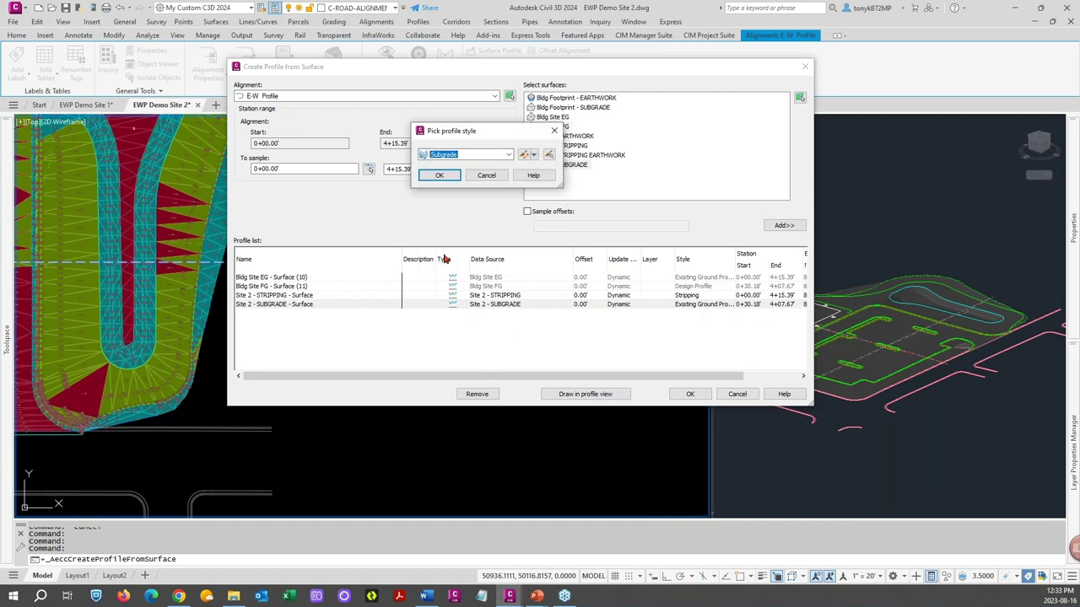
left_click(438, 176)
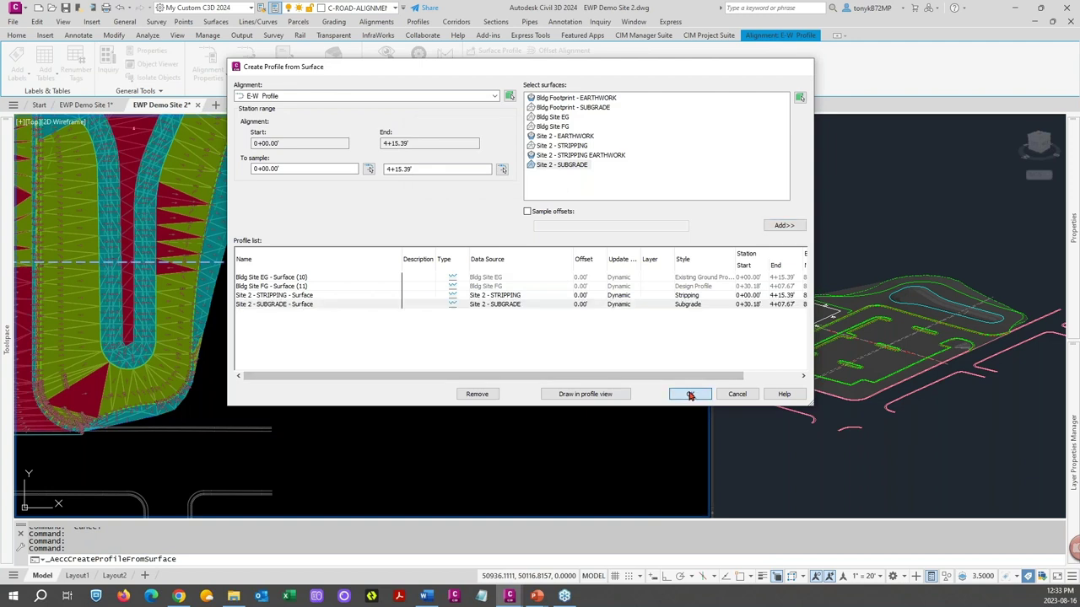
left_click(690, 394)
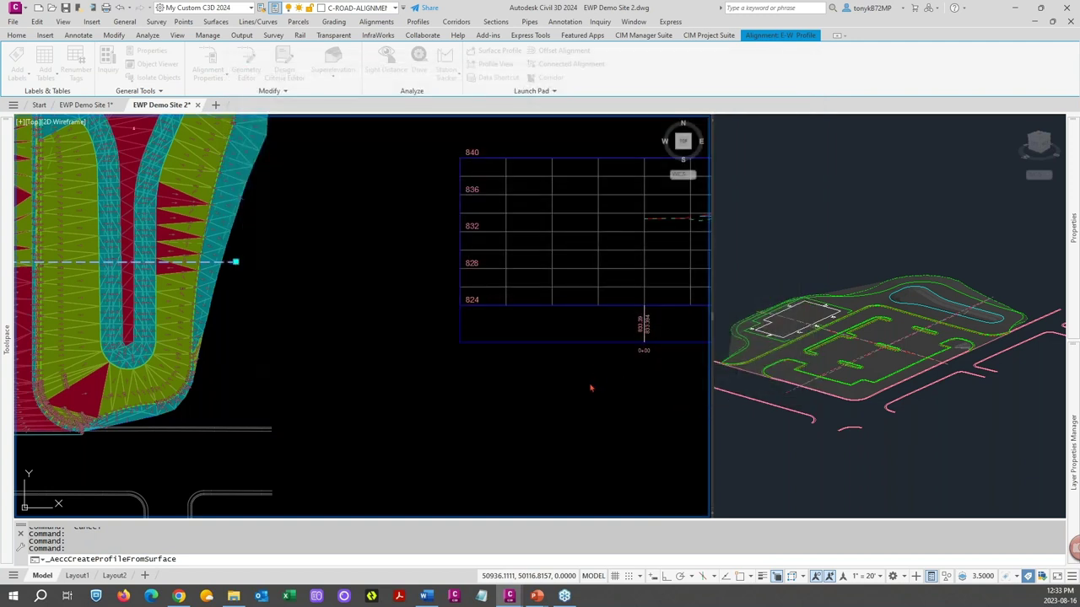
Step: Deselect the E-W alignment and examine the recreated stripping and subgrade lines in the E-W Profile view
left_click(577, 370)
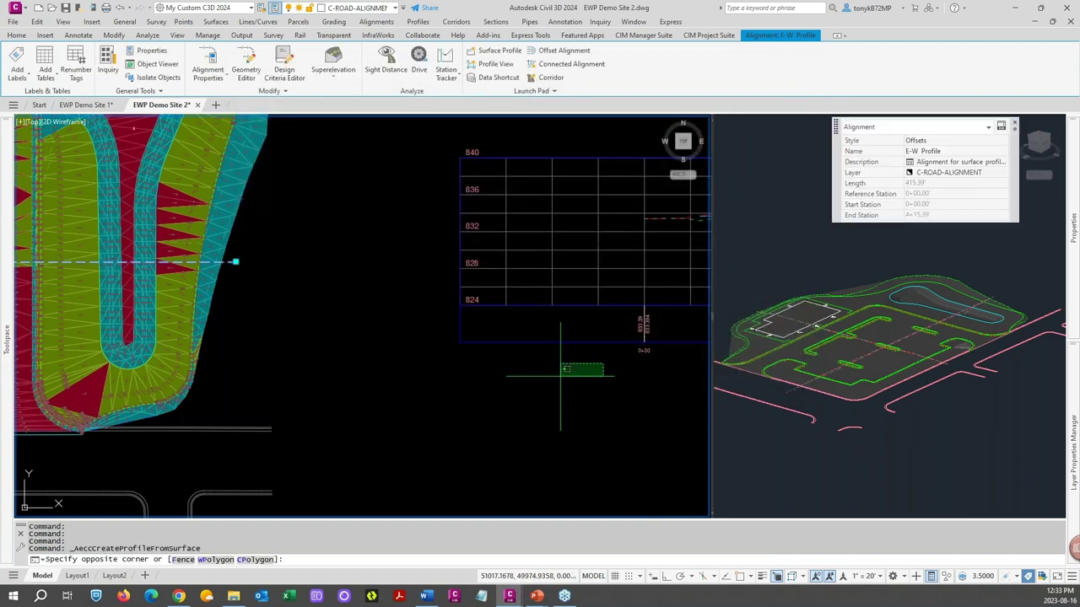
scroll(564, 375, "down", 4)
key("Escape")
scroll(591, 375, "up", 6)
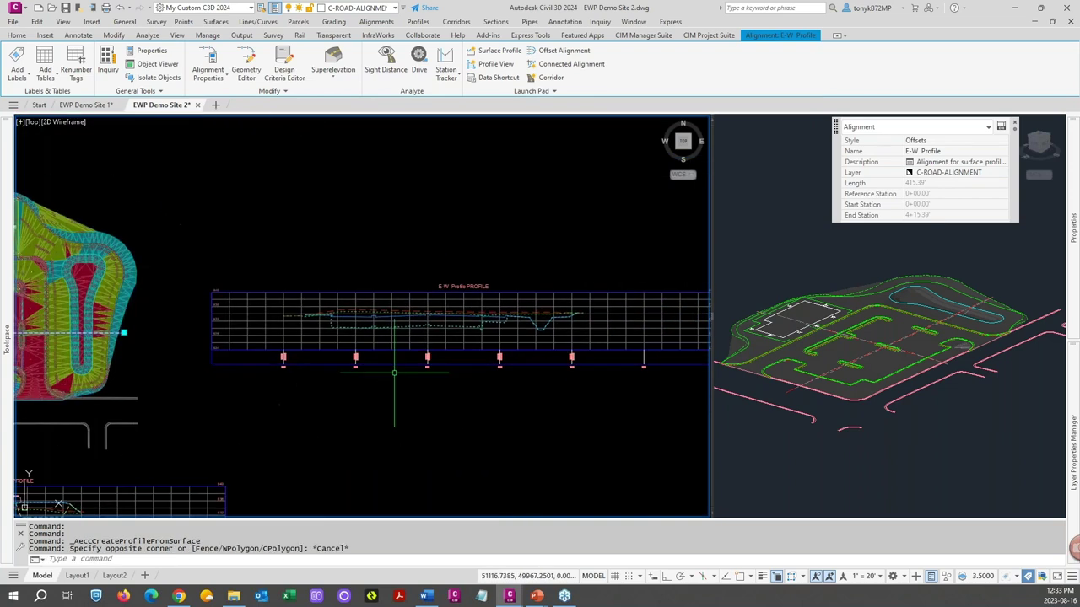
key("Escape")
key("Escape")
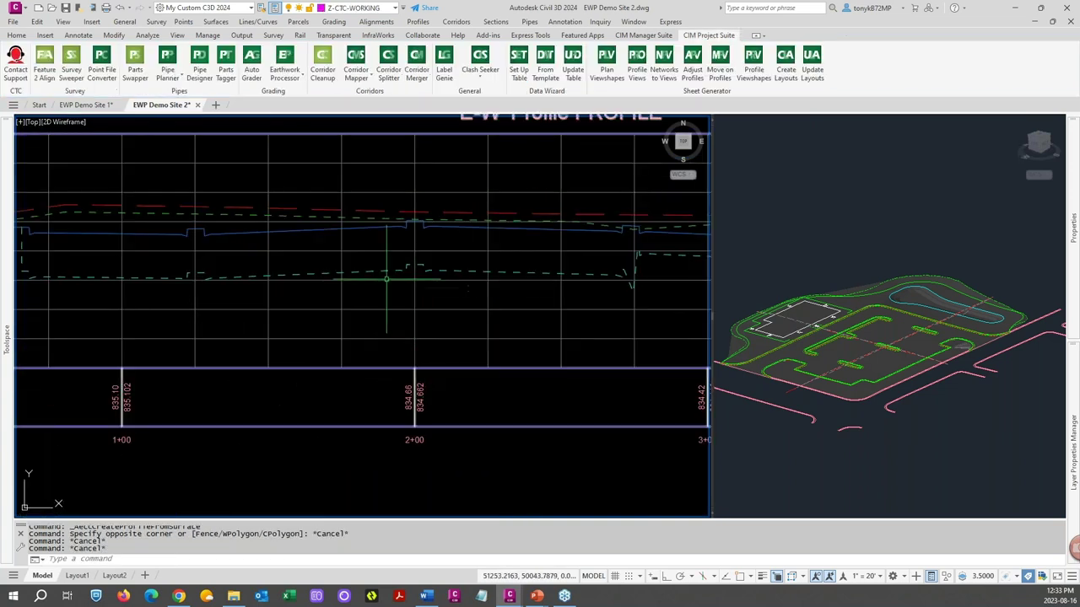
scroll(388, 276, "down", 2)
scroll(388, 277, "down", 2)
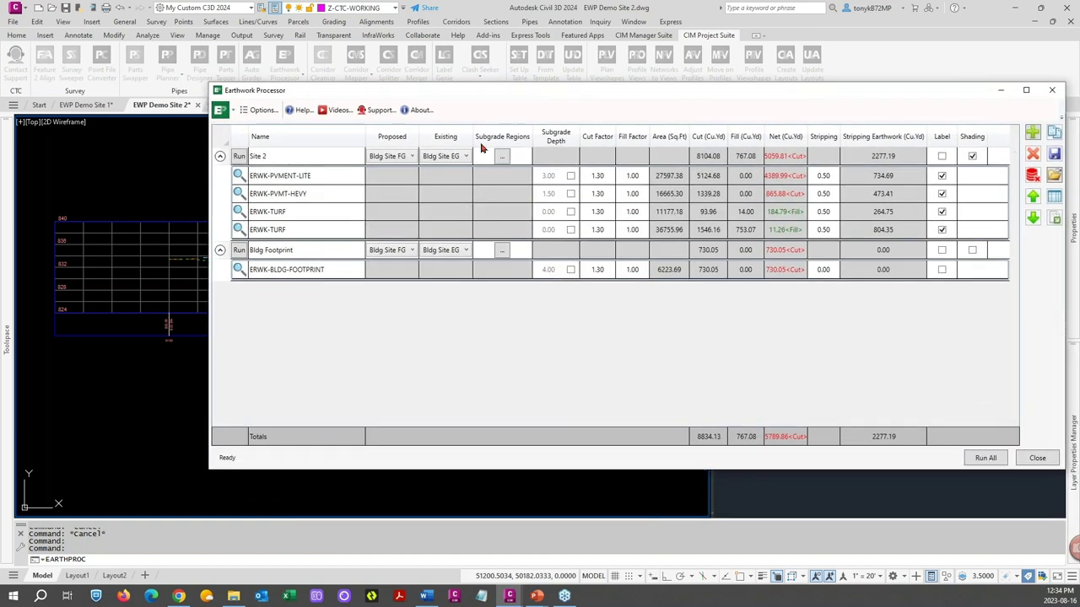
Step: Set the subgrade depth to 2.00 for ERWK-PVMENT-LITE and 1.5 for ERWK-PVMT-HEVY, and rerun the Site 2 earthwork calculation
left_click(570, 176)
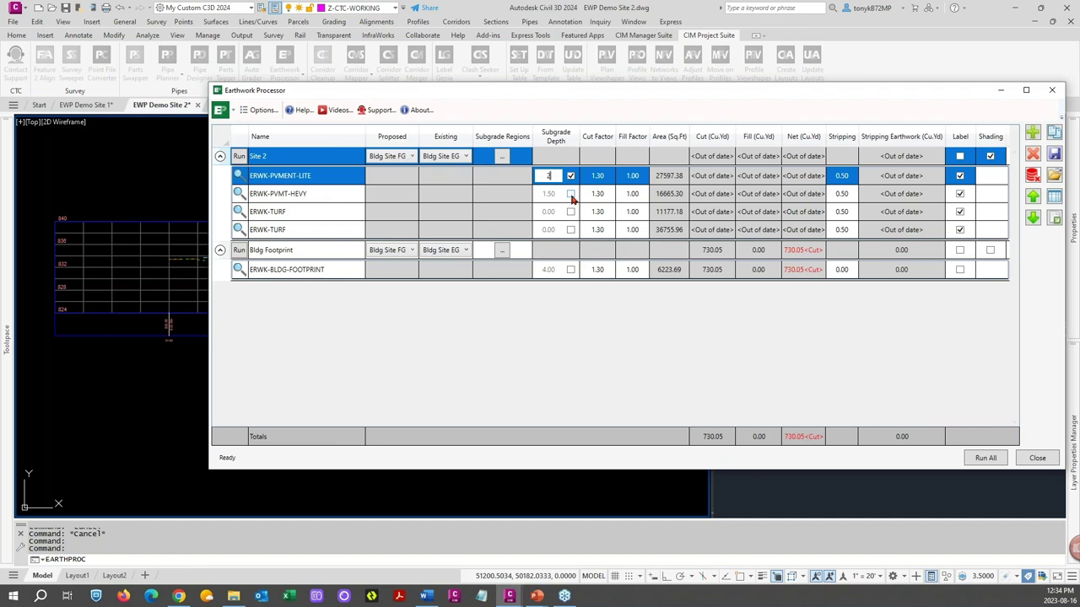
left_click(570, 194)
double_click(555, 193)
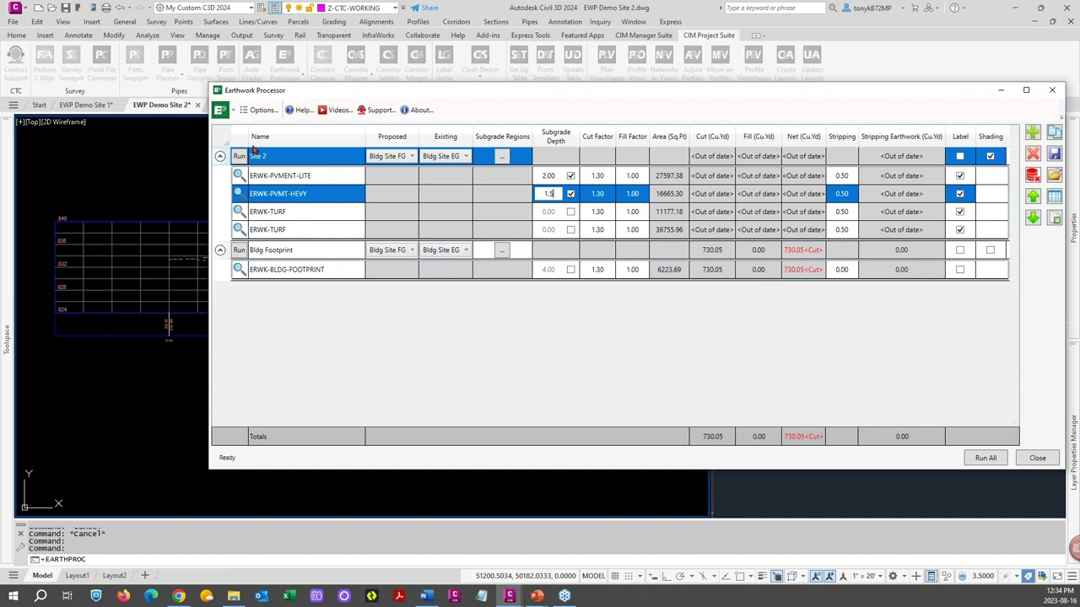
left_click(240, 156)
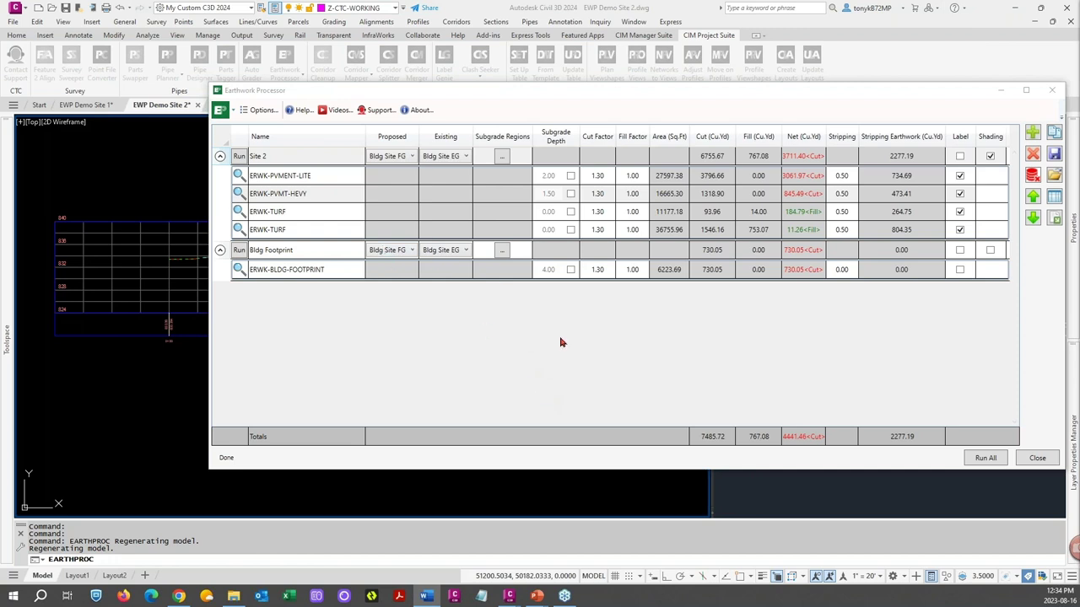
Step: Close the Earthwork Processor and examine the updated stripping and subgrade lines in the E-W Profile view
left_click(1033, 459)
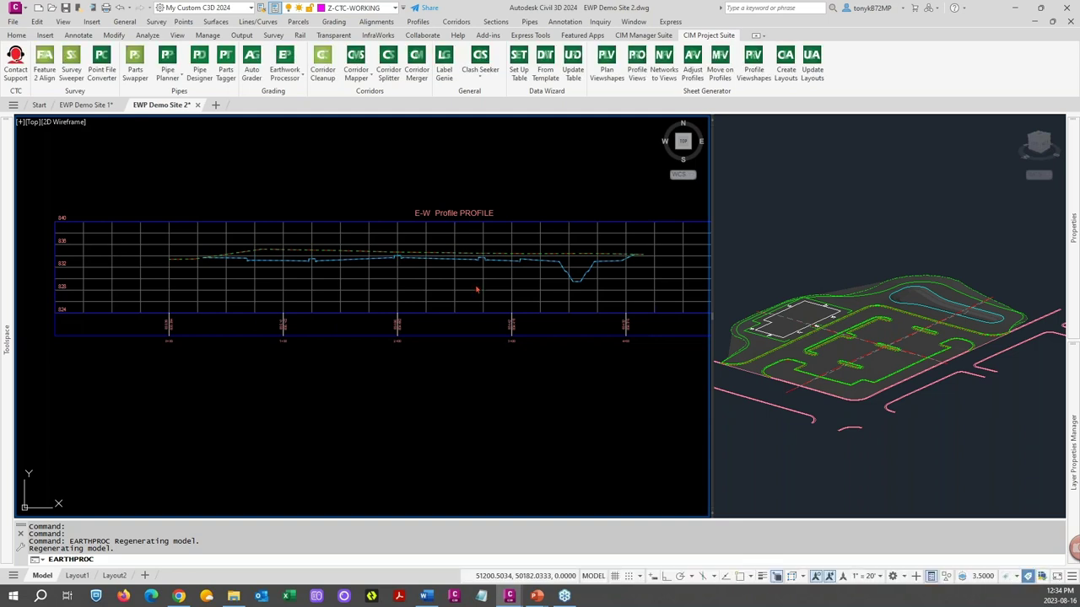
left_click(474, 284)
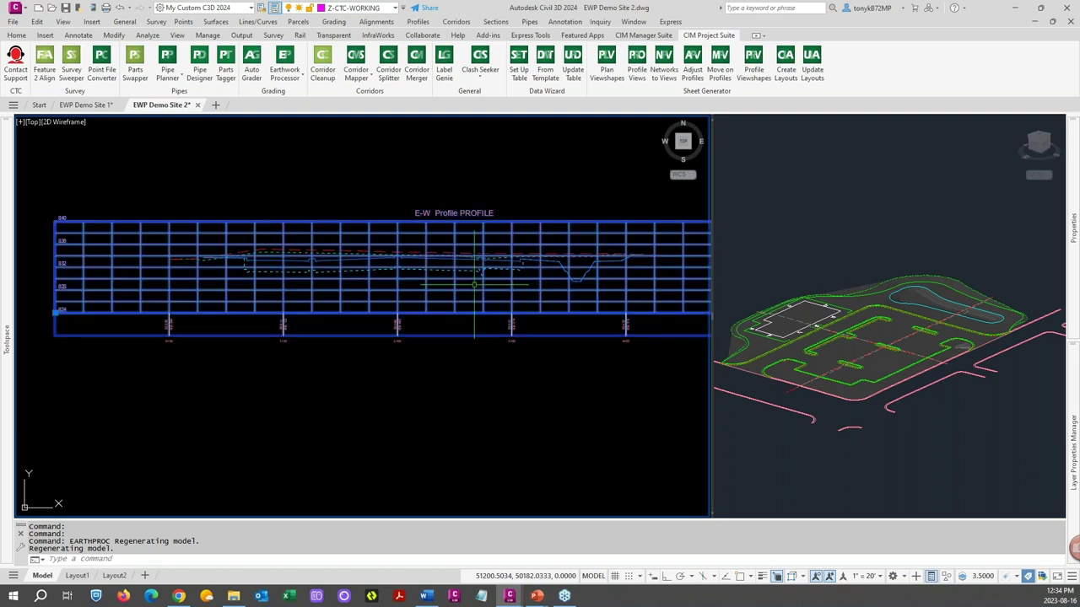
key("Escape")
key("Escape")
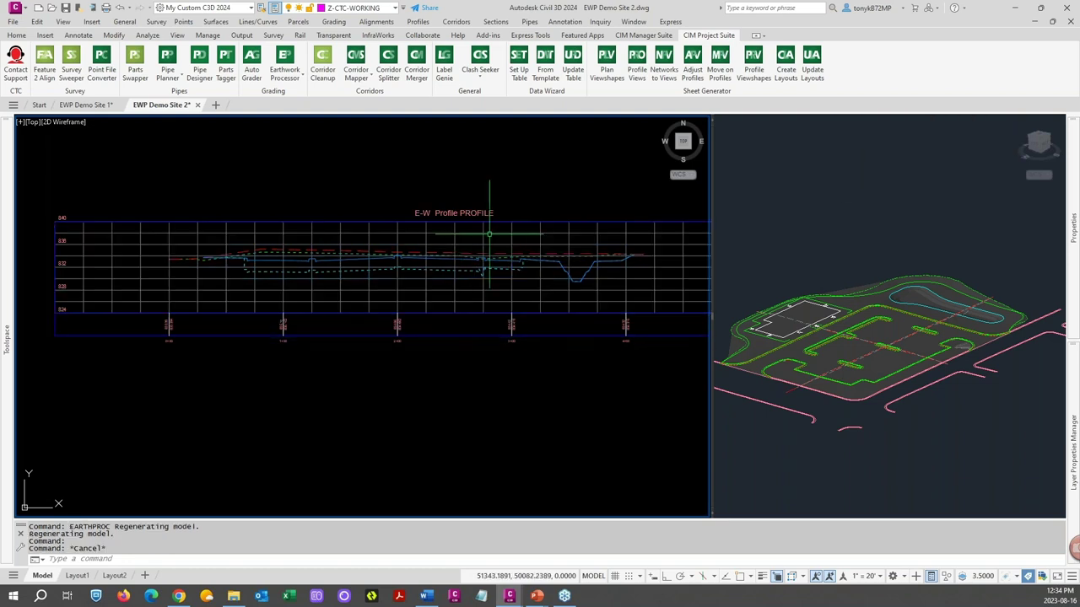
scroll(455, 287, "up", 2)
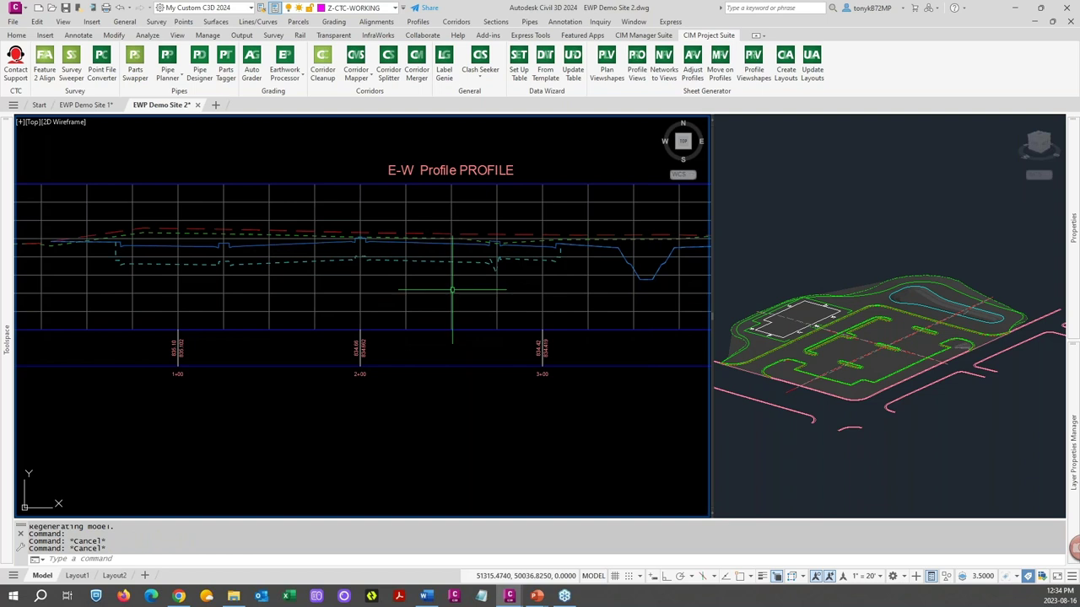
scroll(412, 274, "down", 2)
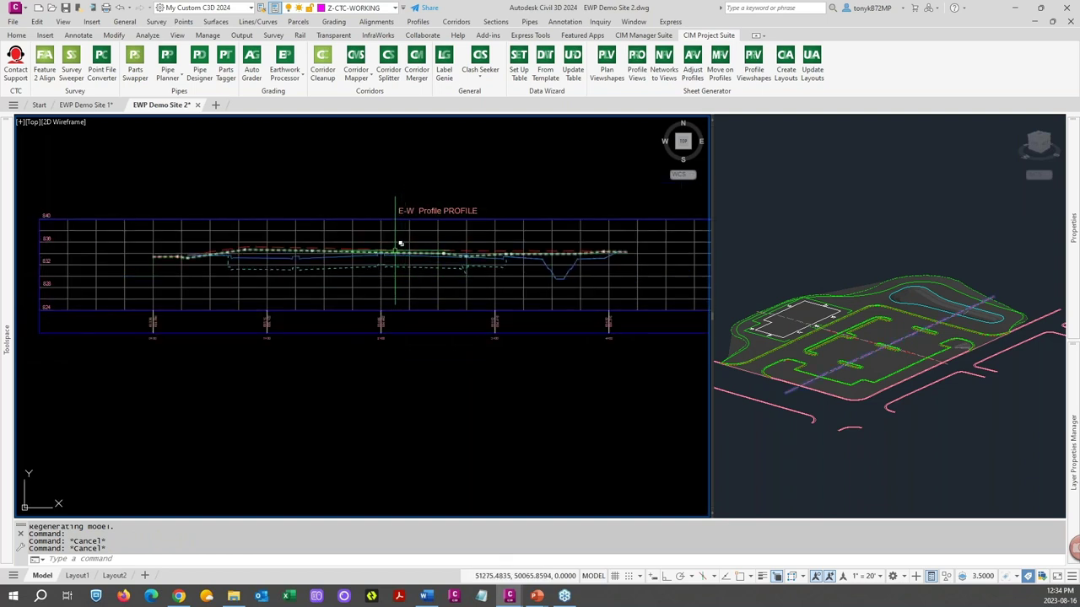
Step: Add a Grade Breaks label with the profile name style to the Bldg Site EG surface profile in the E-W Profile view
scroll(396, 247, "up", 4)
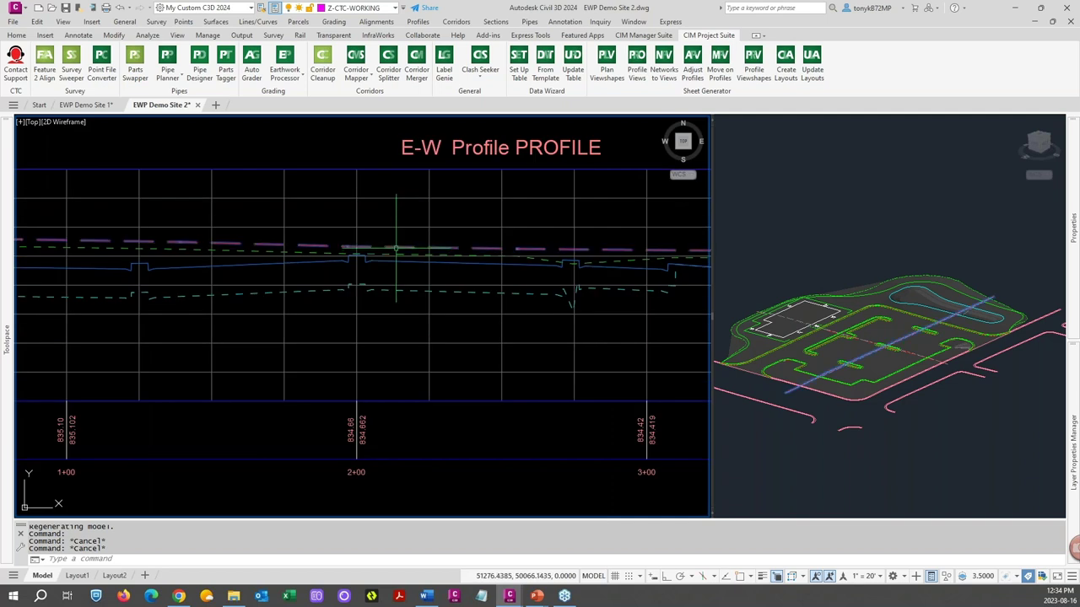
left_click(396, 249)
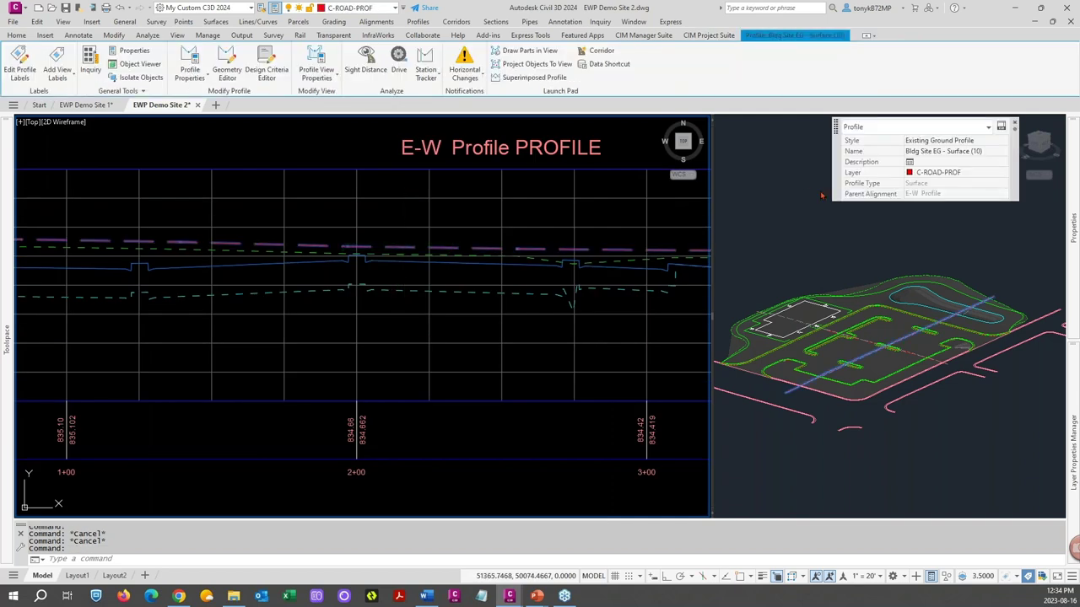
right_click(441, 245)
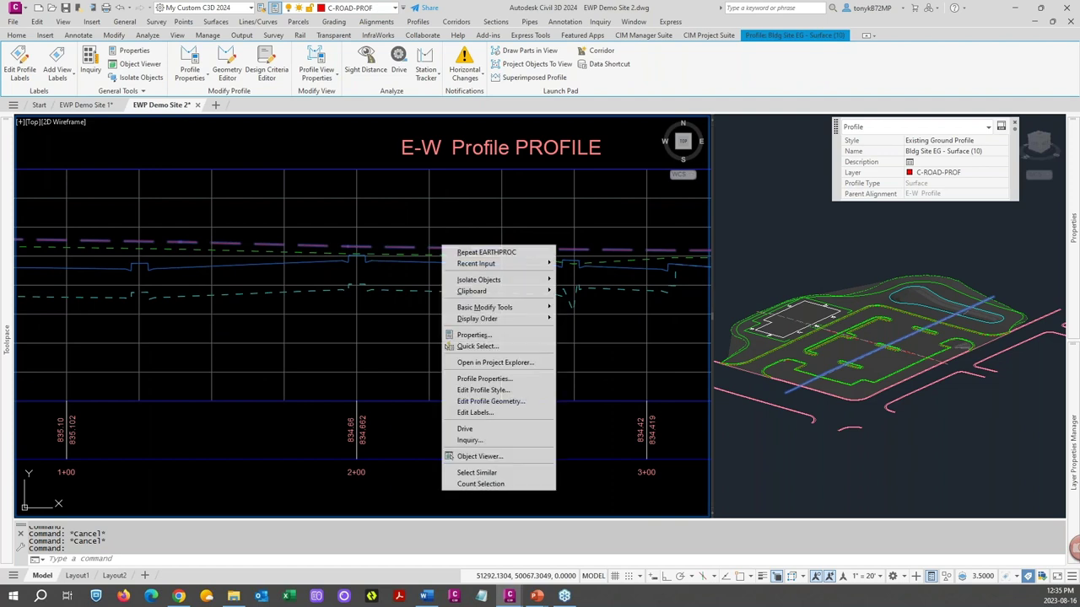
left_click(479, 413)
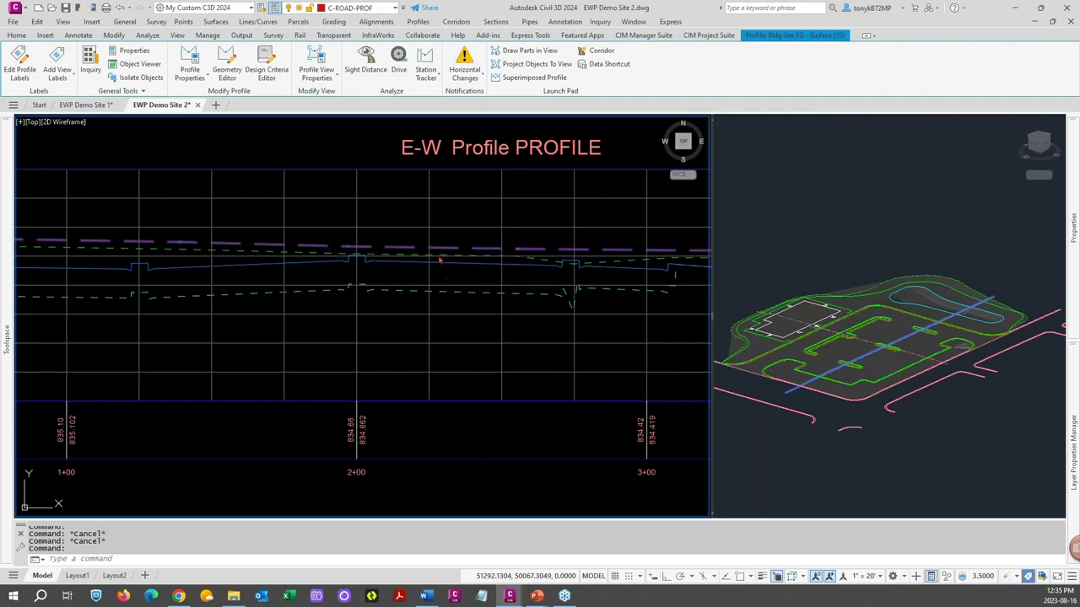
left_click(410, 199)
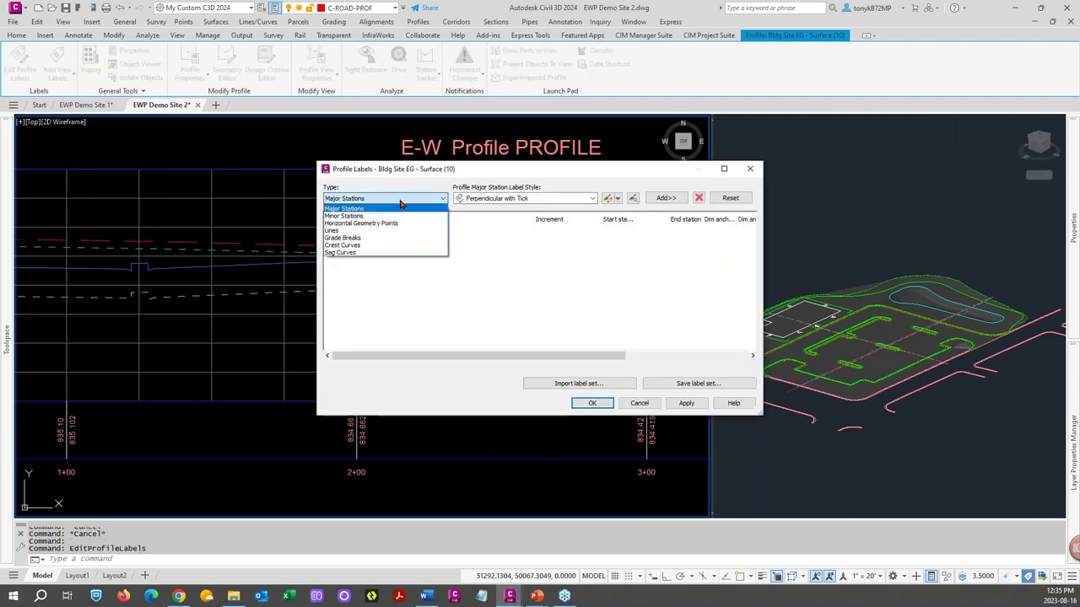
left_click(349, 239)
scroll(545, 201, "down", 1)
left_click(545, 199)
left_click(497, 208)
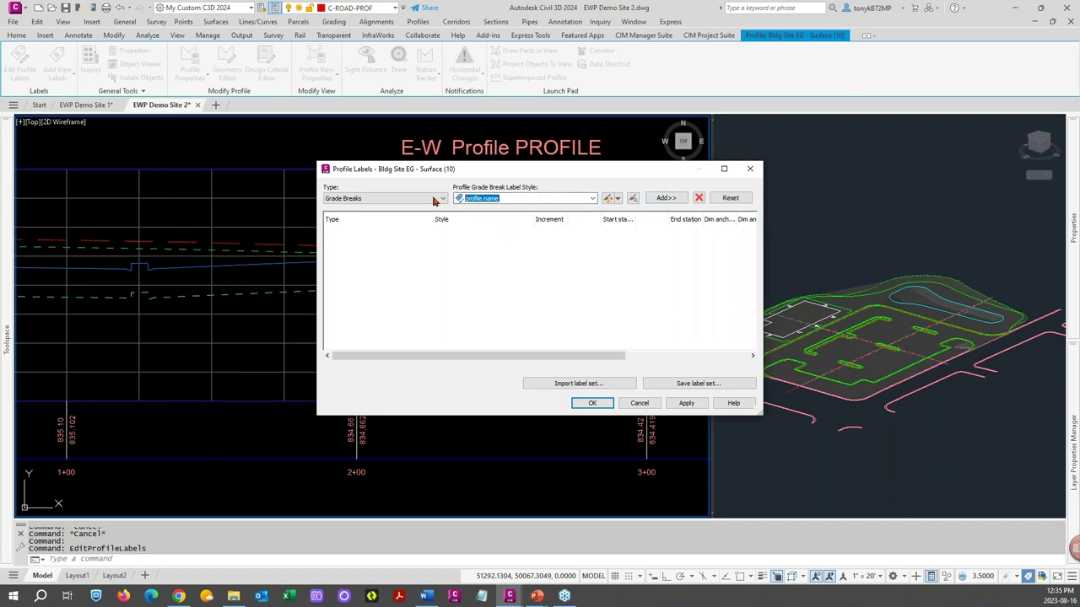
left_click(663, 199)
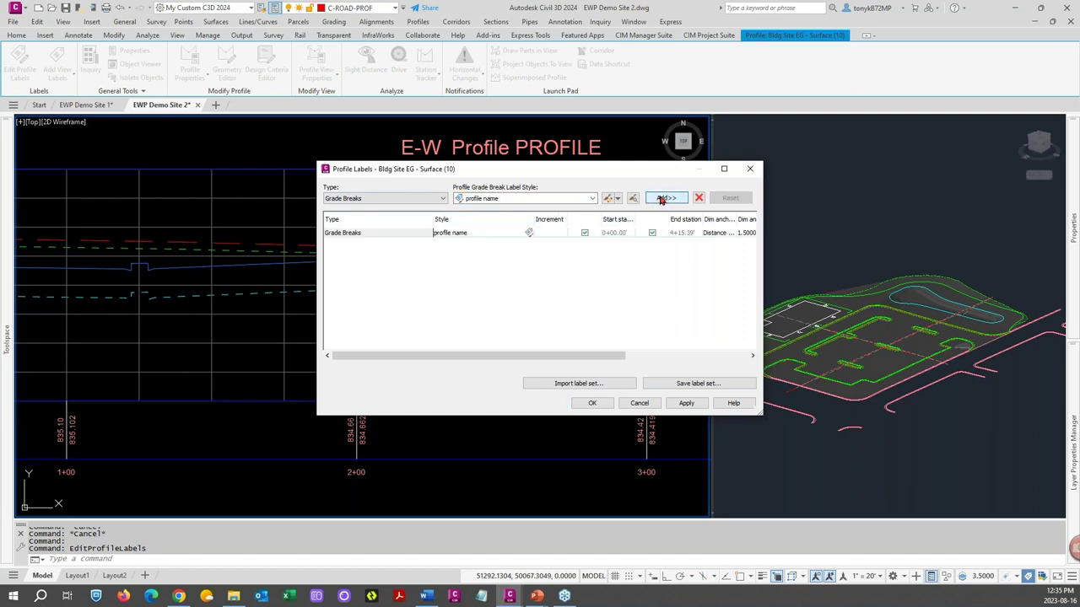
Step: Limit the Bldg Site EG grade break label to start station 1+37 and end station 1+41, and apply it
left_click(585, 233)
left_click(614, 233)
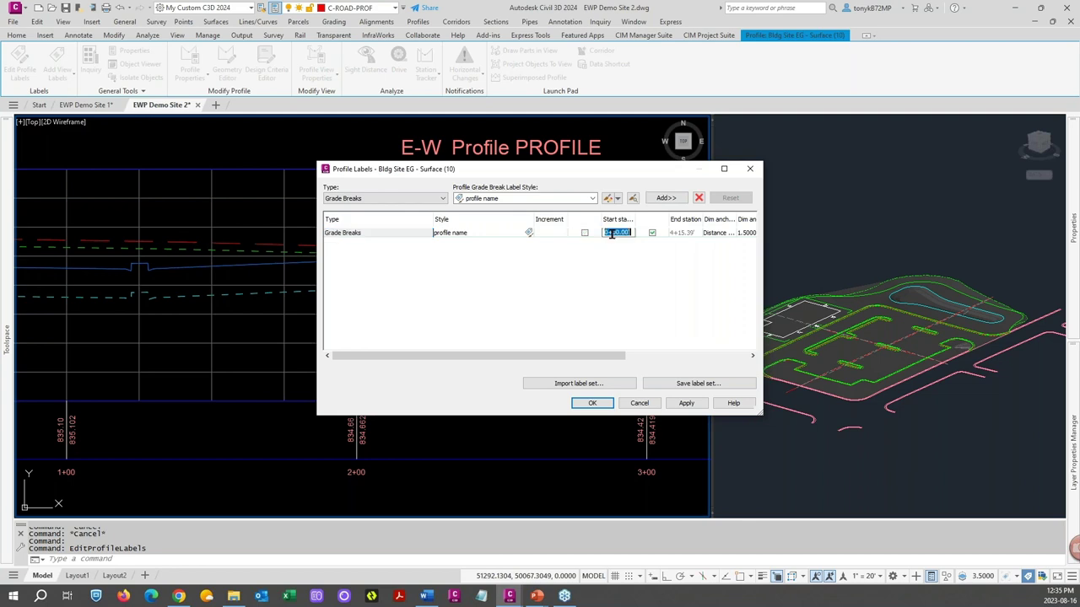
type("1+3")
type("7")
left_click(652, 233)
left_click(676, 233)
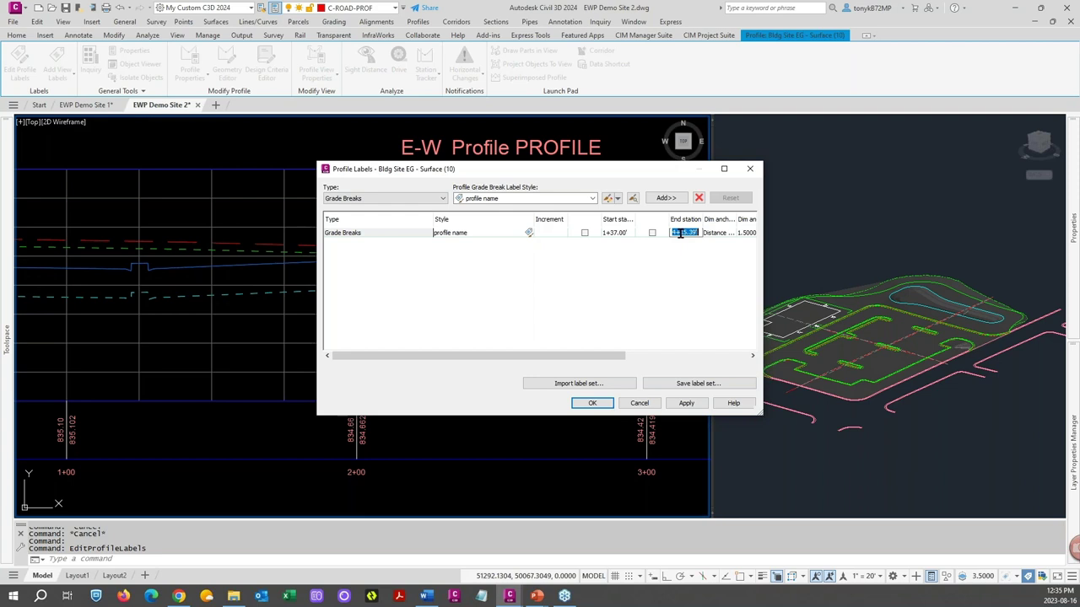
type("141")
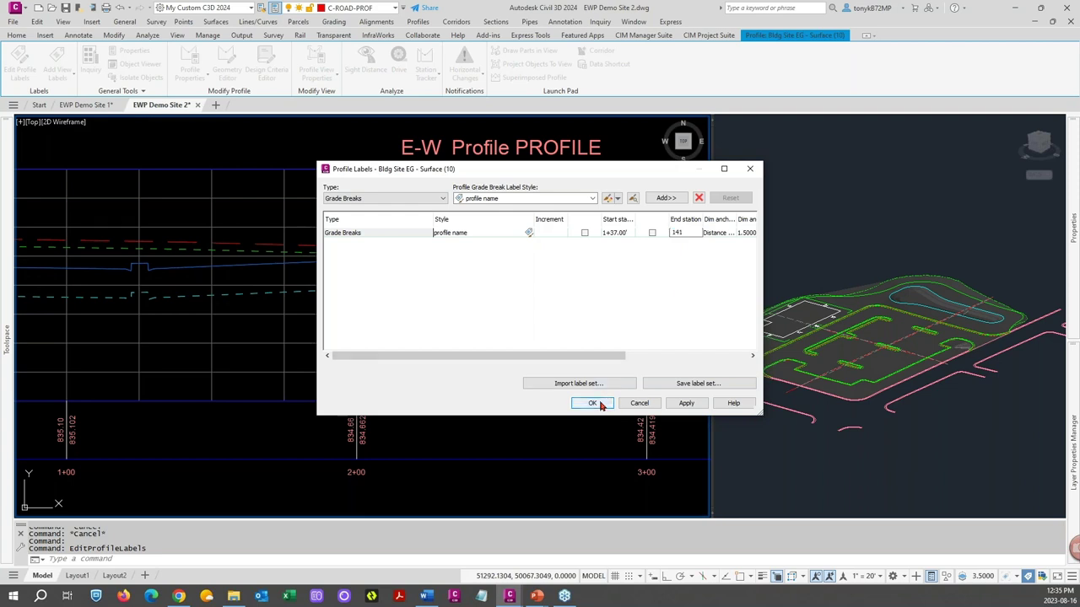
left_click(592, 403)
key("Escape")
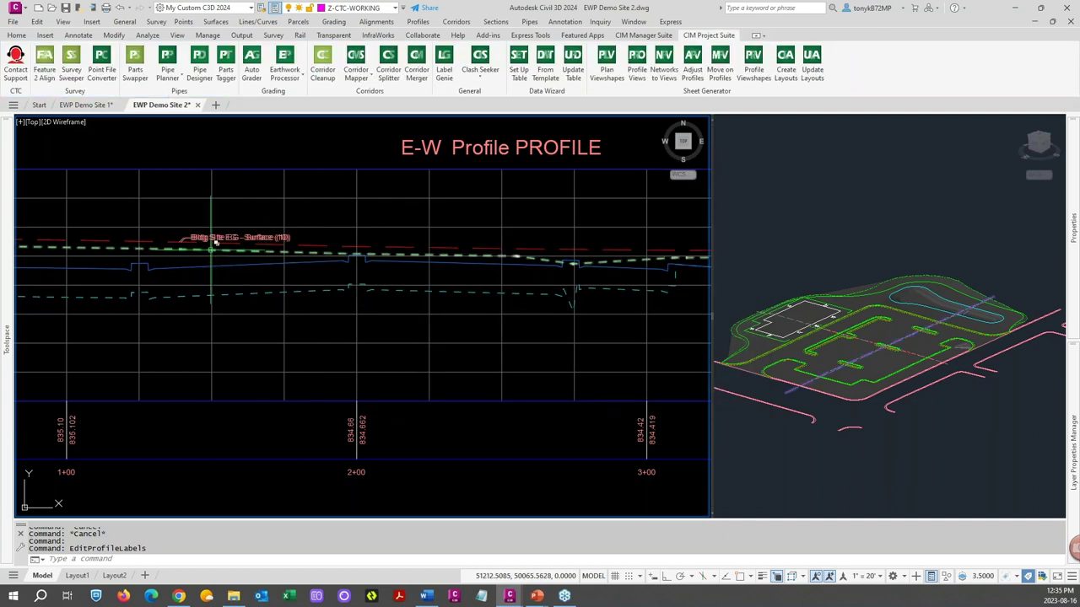
Step: Move the first of the two overlapping Bldg Site EG labels above the existing ground line so it has a leader
scroll(209, 245, "up", 8)
scroll(175, 224, "down", 5)
middle_click_drag(168, 224, 308, 230)
scroll(307, 229, "up", 2)
scroll(304, 228, "up", 2)
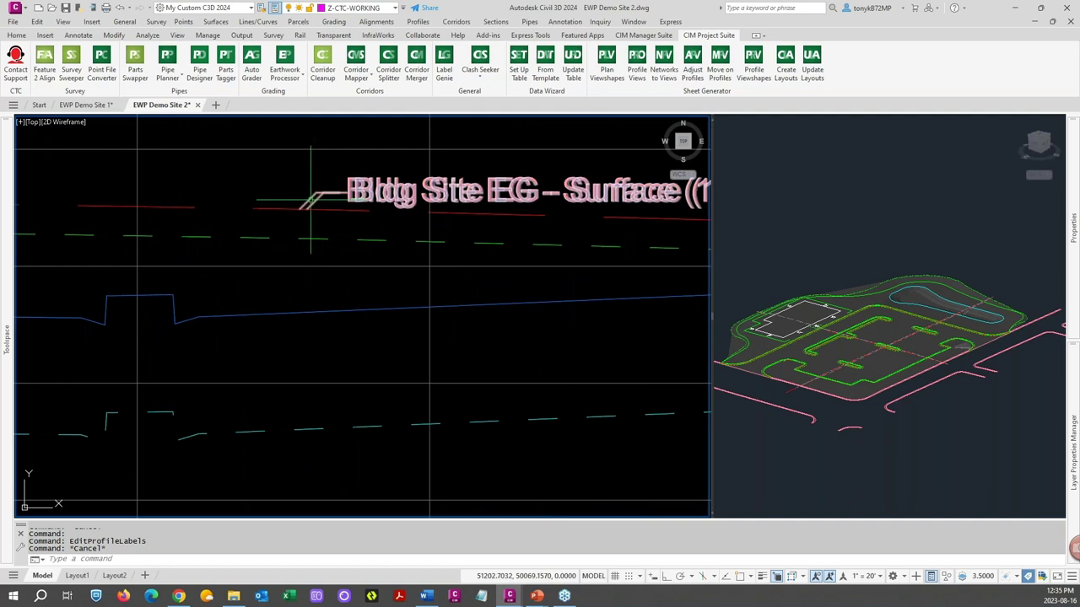
left_click(306, 202)
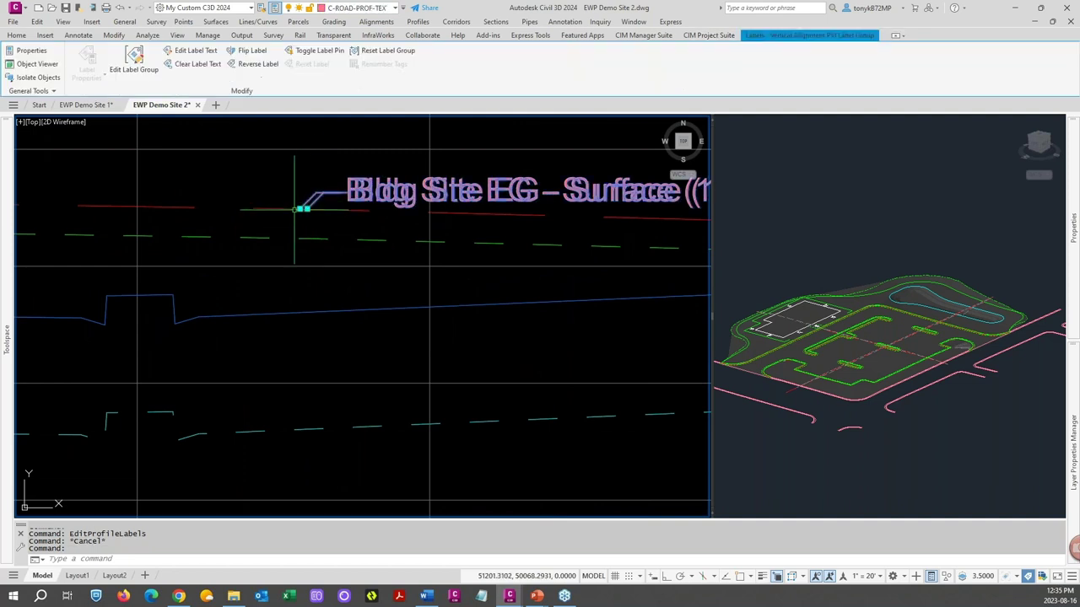
left_click(302, 207)
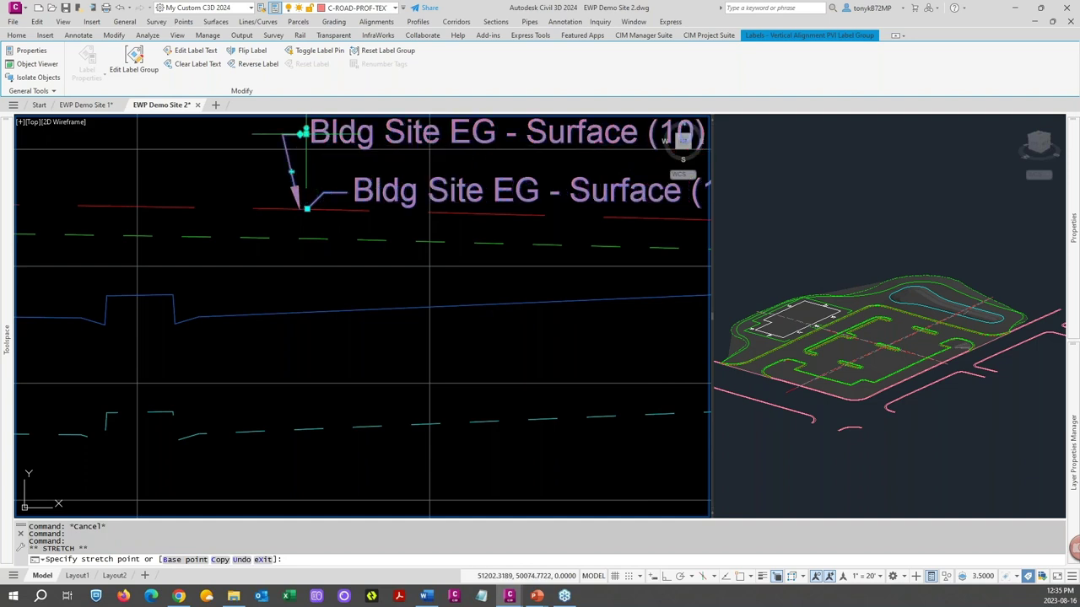
key("Escape")
Step: Set the end station of the Bldg Site EG grade break label to 1+39 to remove the duplicate label
scroll(308, 173, "up", 2)
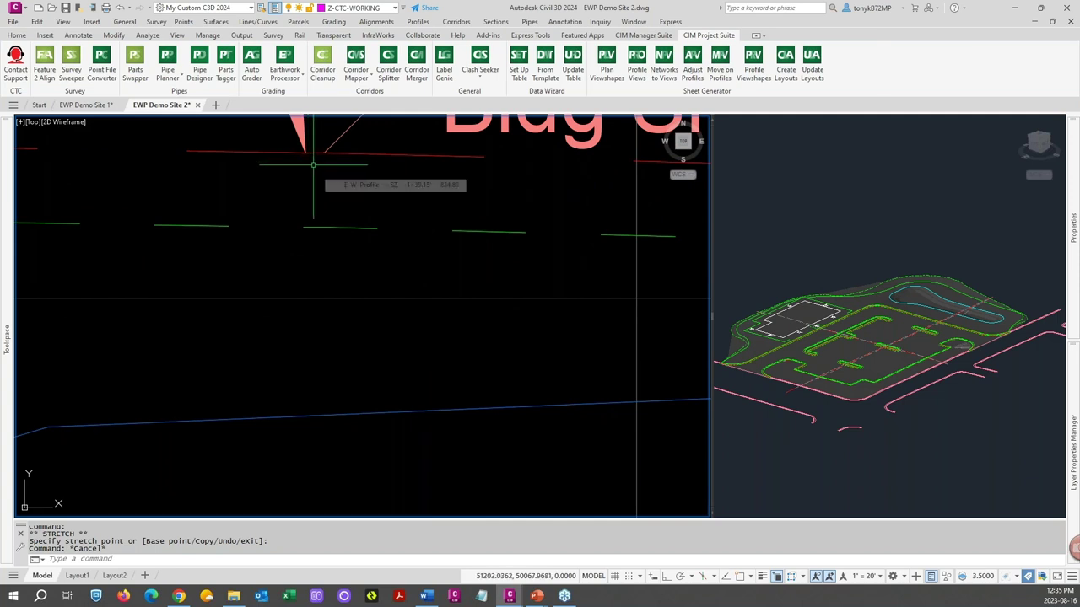
key("Escape")
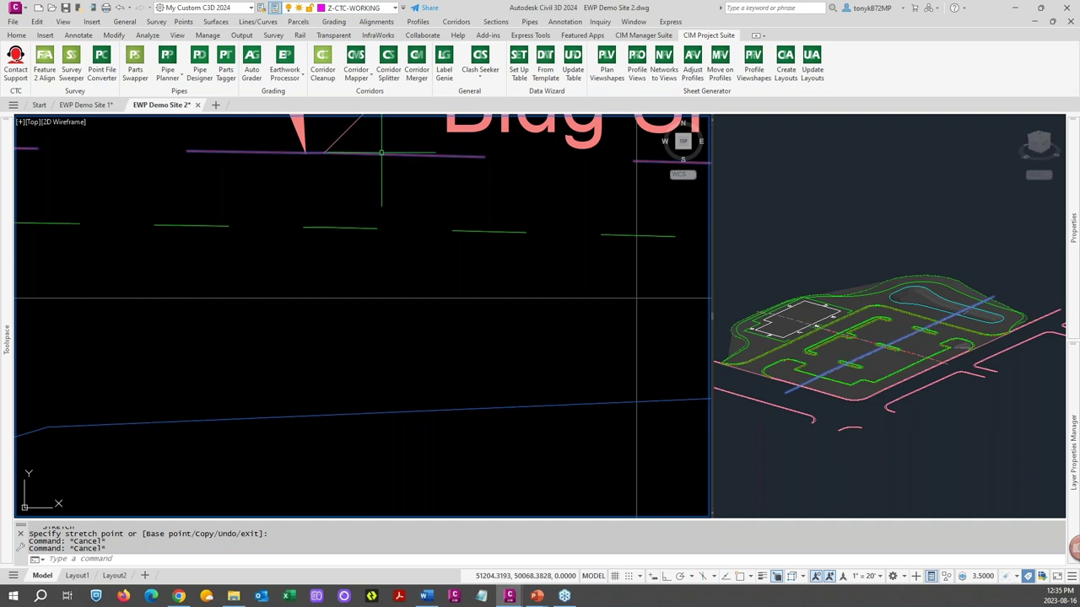
left_click(382, 153)
right_click(402, 208)
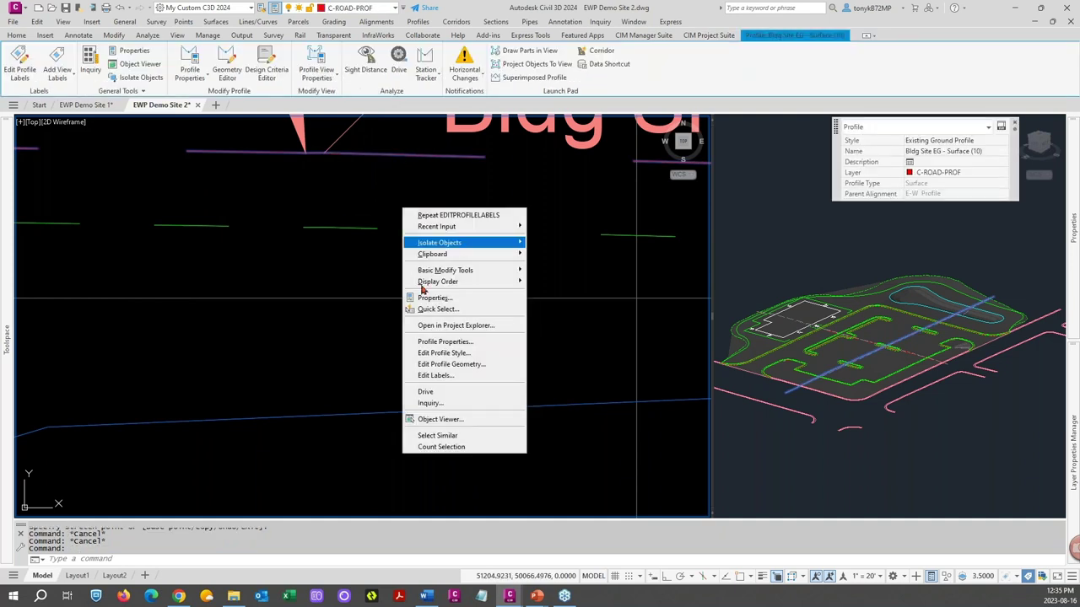
left_click(436, 375)
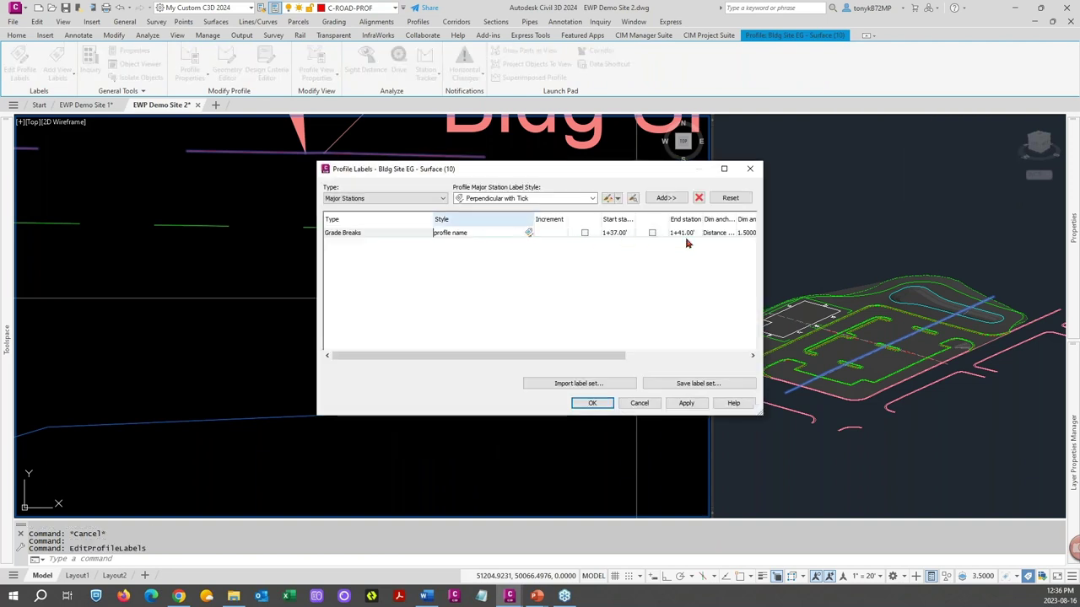
left_click(694, 236)
type("139")
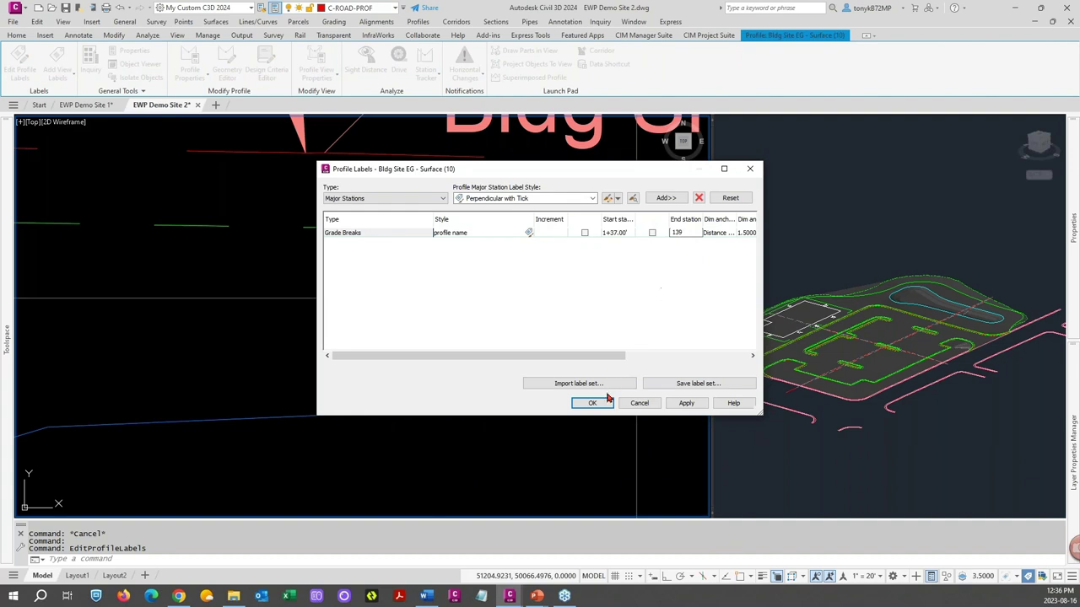
left_click(686, 402)
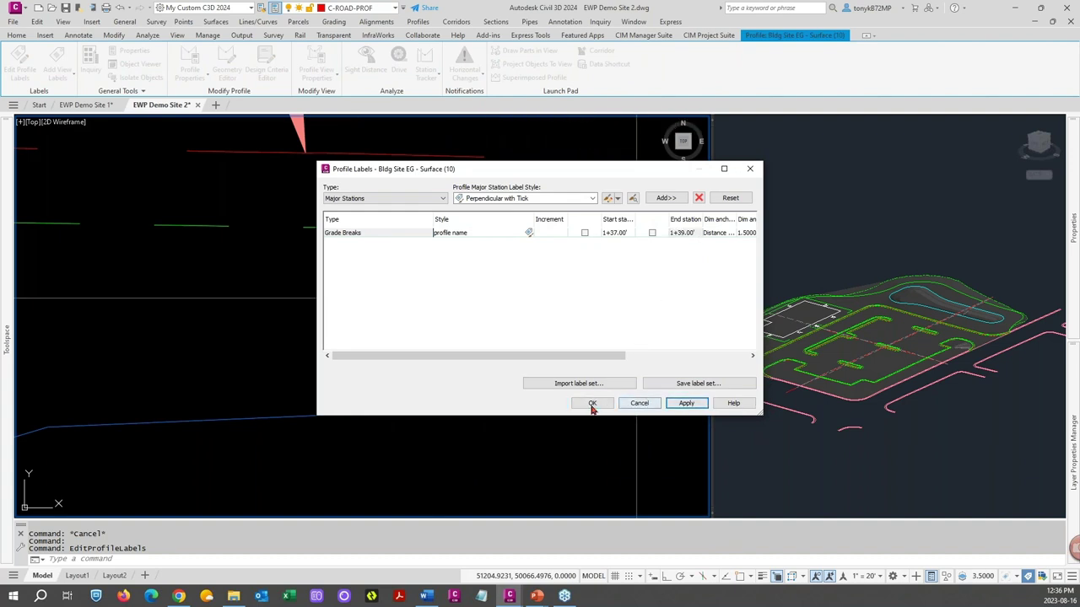
left_click(592, 403)
scroll(327, 234, "down", 5)
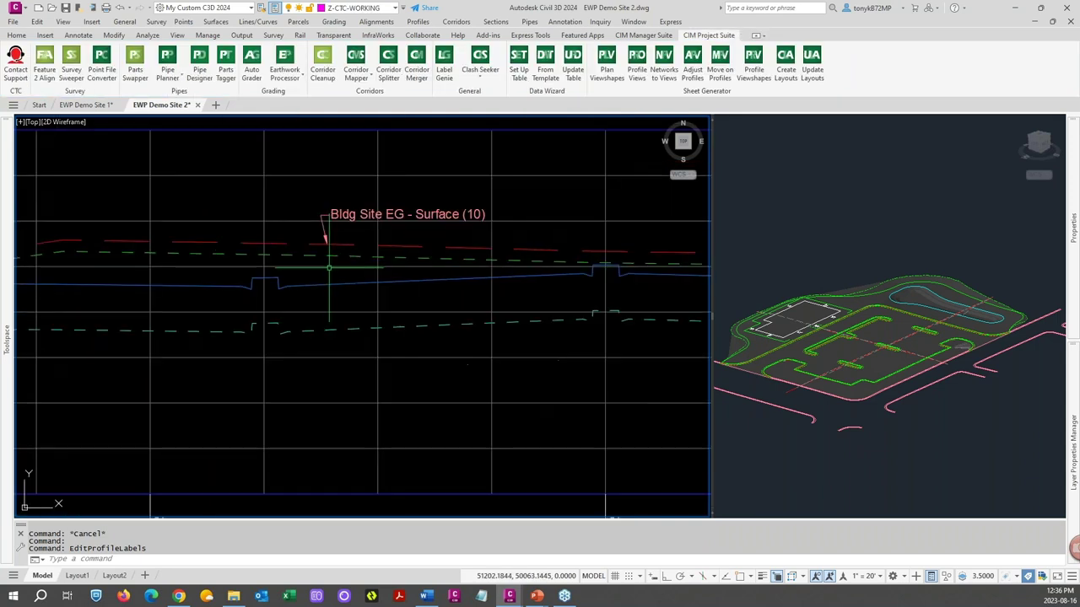
scroll(316, 272, "down", 2)
key("Escape")
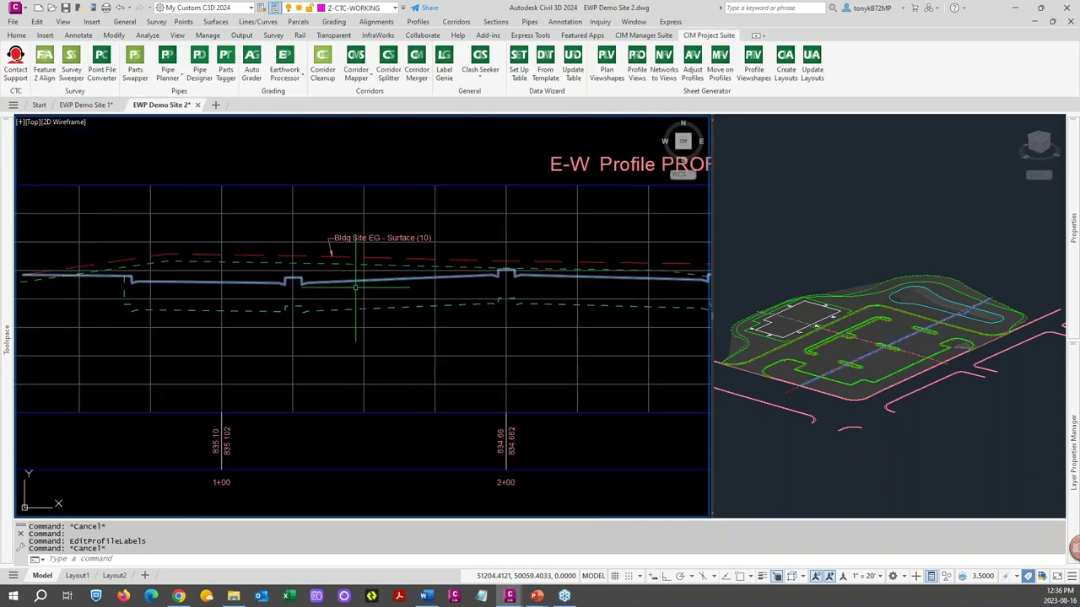
Step: Add a Grade Breaks label with the profile name style to the Site 2 - SUBGRADE surface profile
middle_click_drag(426, 310, 349, 221)
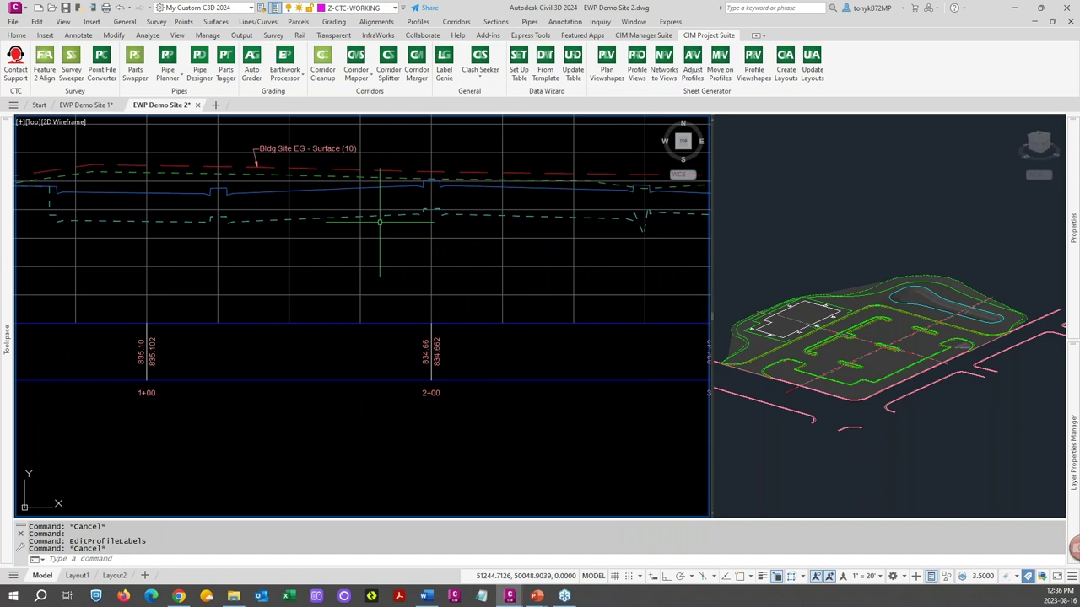
left_click(476, 216)
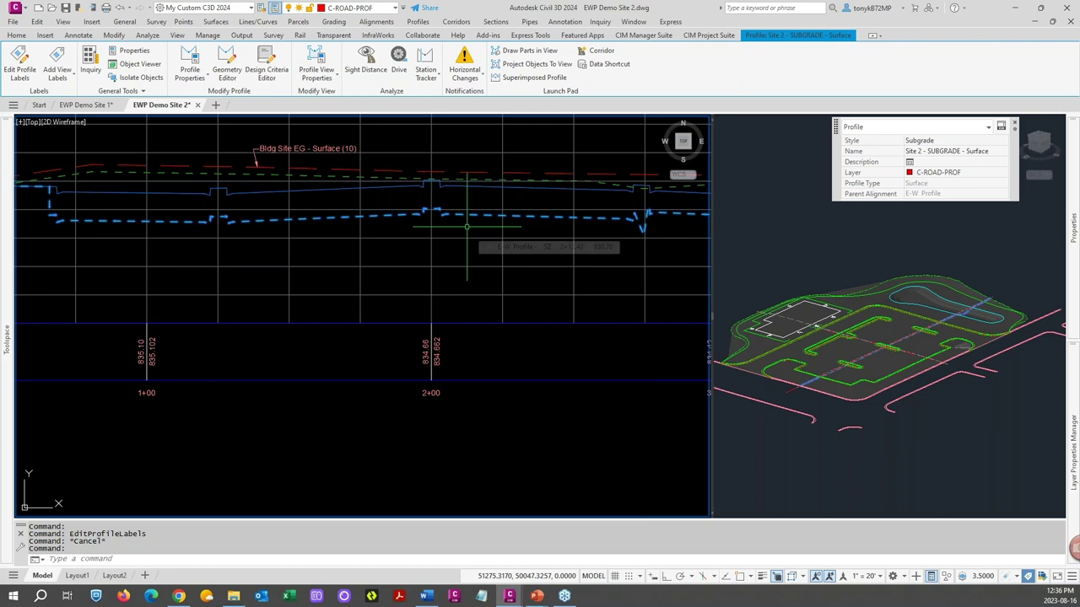
right_click(466, 227)
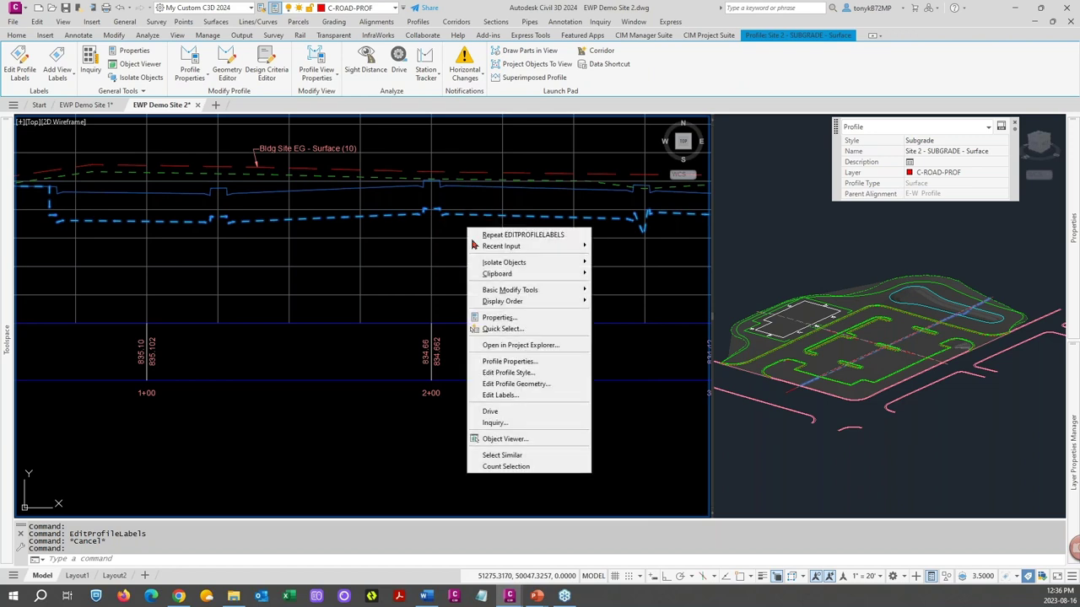
left_click(500, 394)
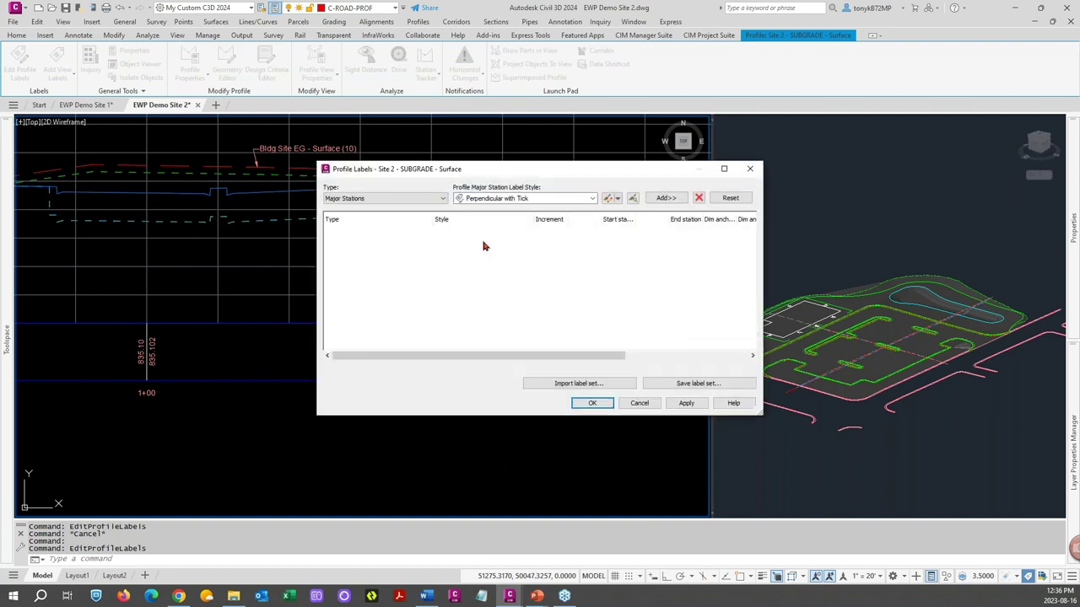
left_click(430, 199)
left_click(361, 238)
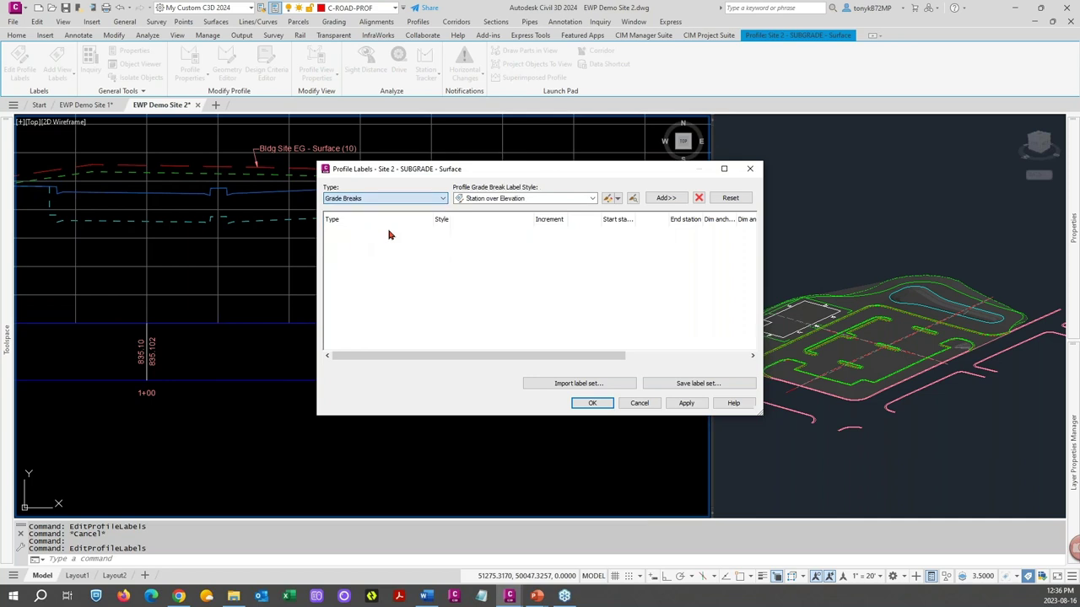
left_click(582, 201)
left_click(489, 208)
left_click(664, 199)
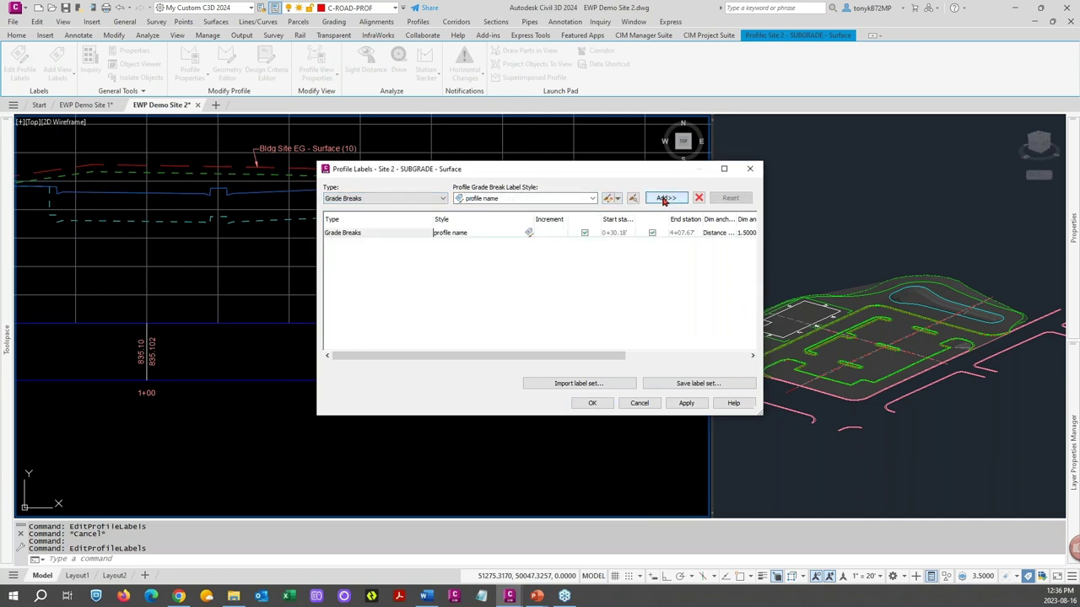
Step: Limit the Site 2 - SUBGRADE grade break label to start station 2+29 and end station 2+36, and apply it
left_click(583, 235)
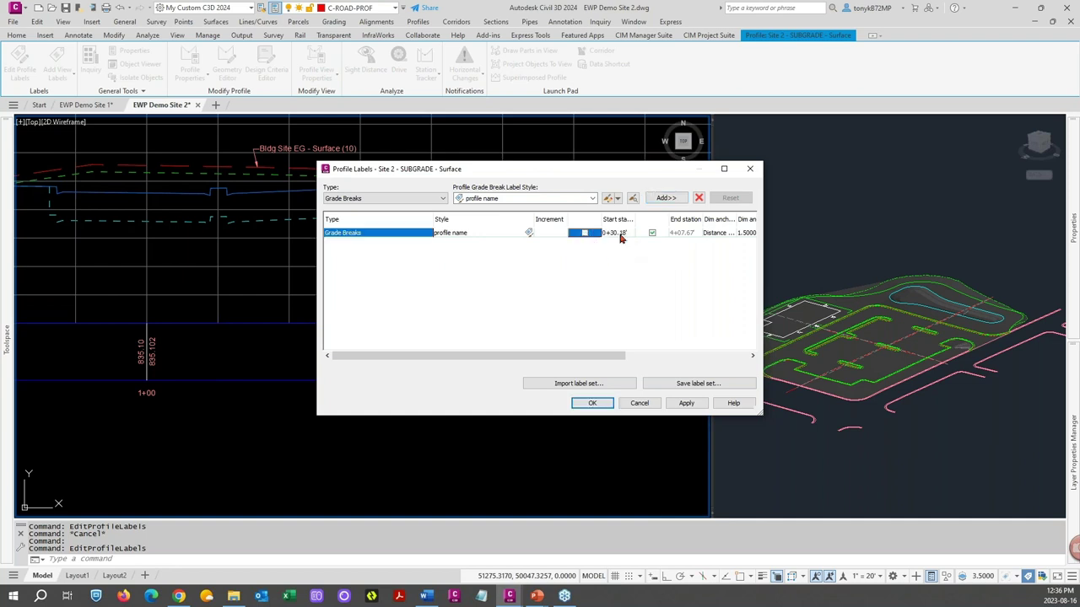
left_click(616, 233)
type("2+2")
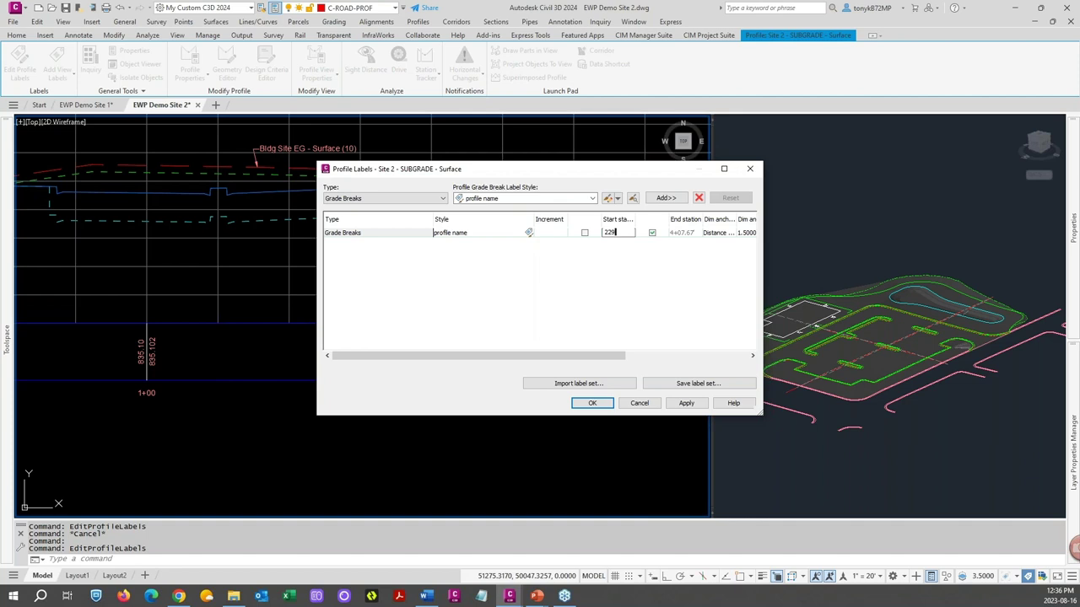
type("9")
left_click(652, 233)
left_click(683, 233)
type("236")
left_click(686, 403)
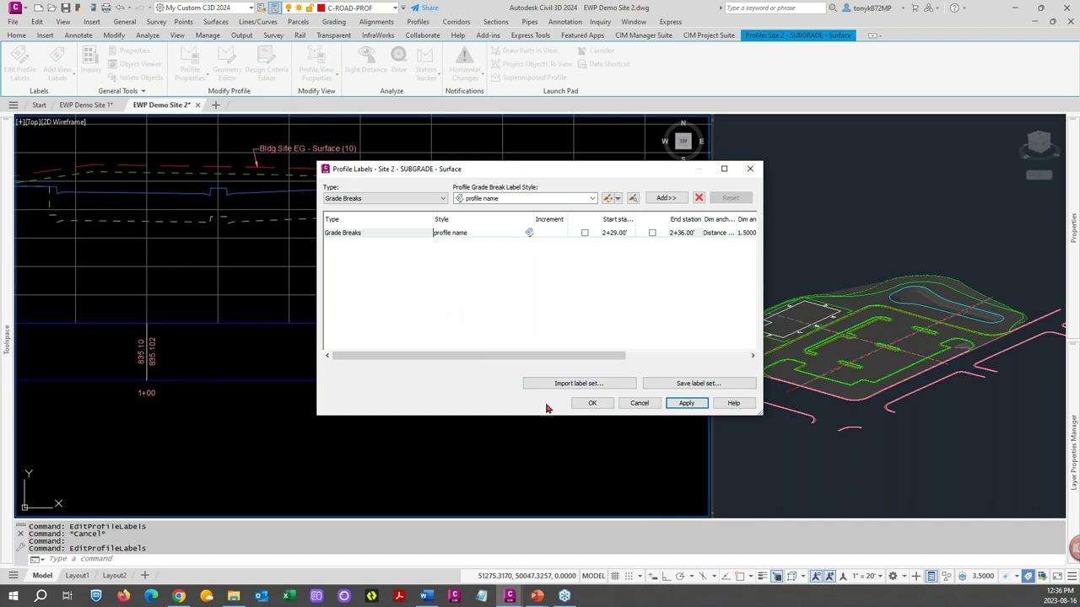
left_click(590, 403)
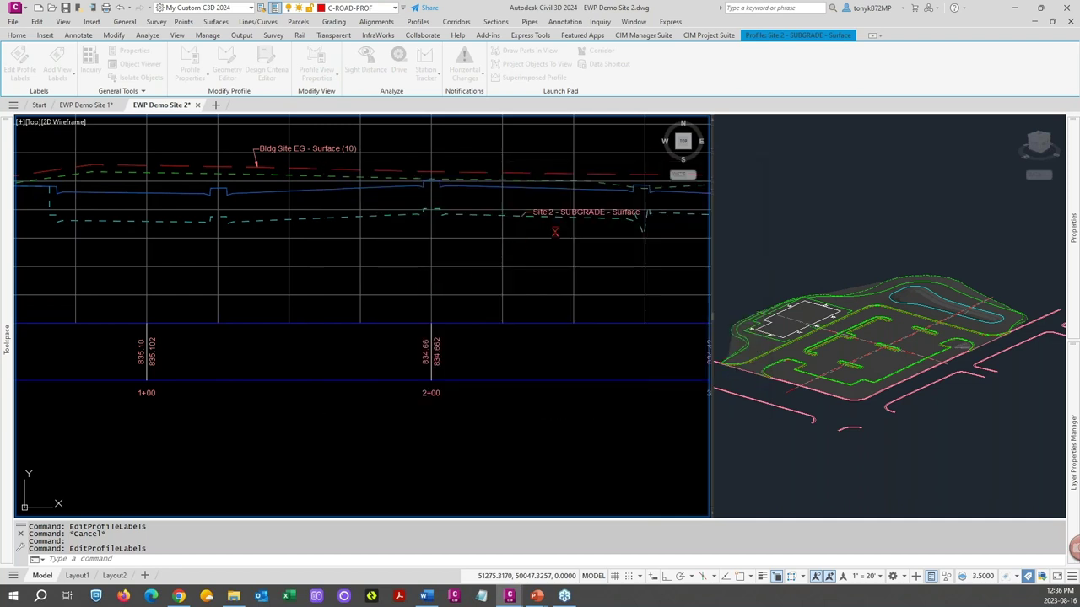
key("Escape")
Step: Move the Site 2 - SUBGRADE label below its profile line so it has a leader pointing up to the line
scroll(537, 202, "up", 3)
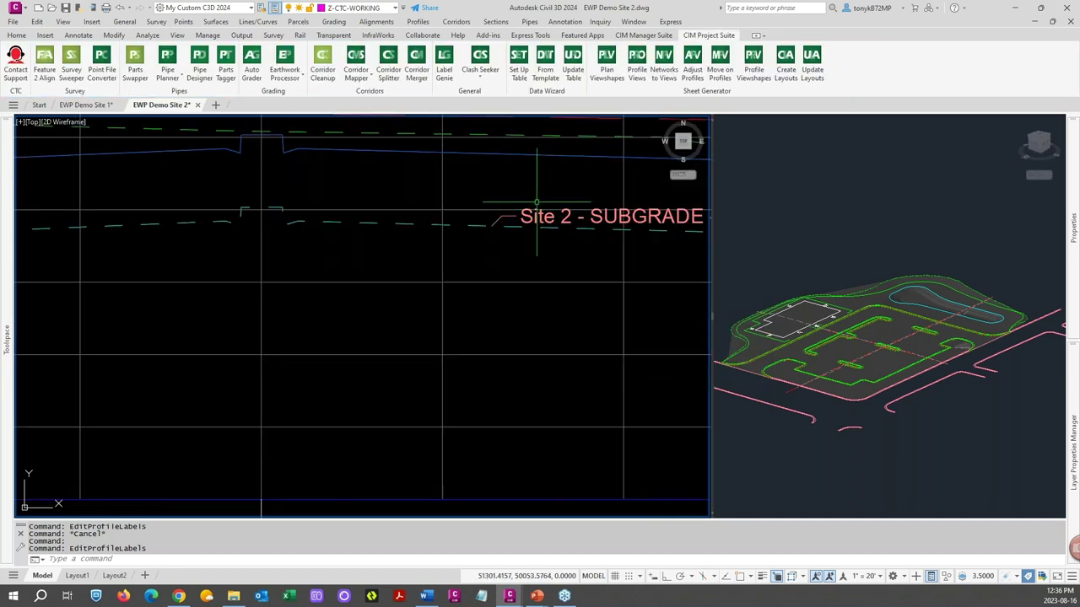
scroll(537, 202, "up", 2)
key("Escape")
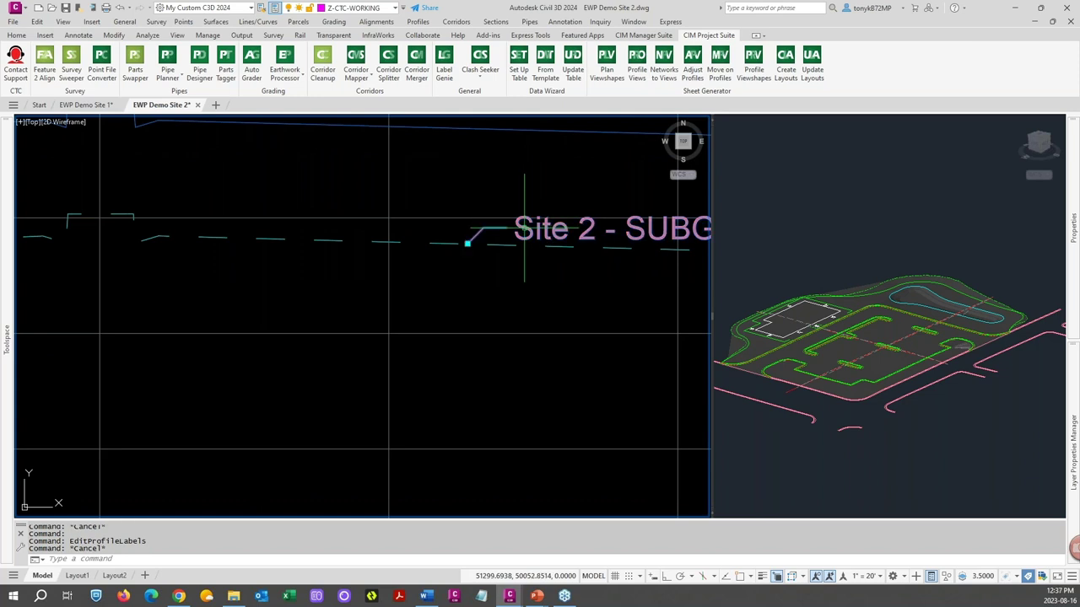
left_click(467, 243)
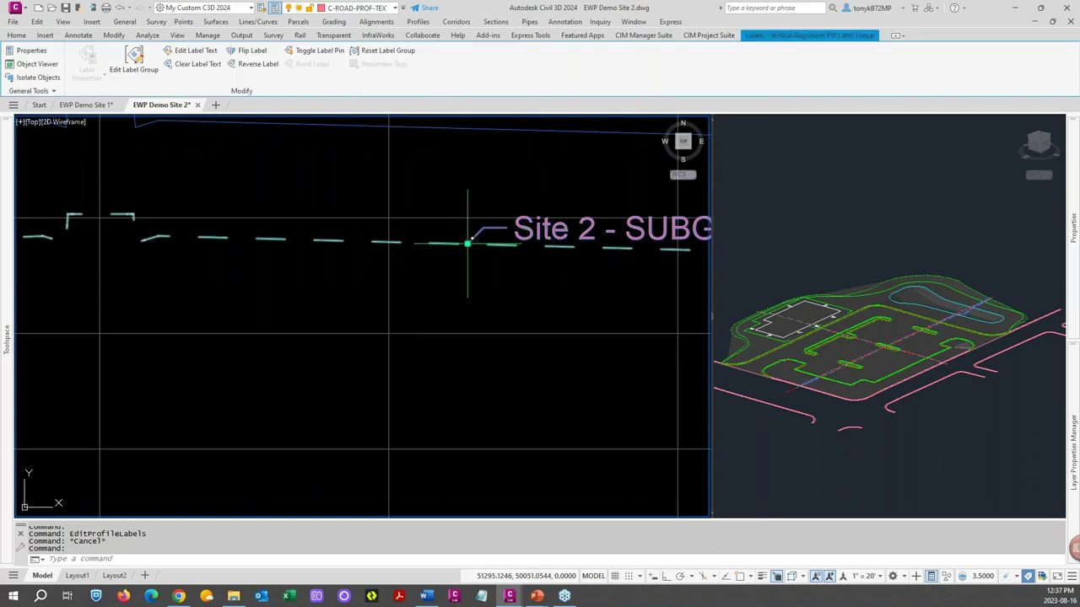
left_click(467, 243)
scroll(433, 306, "down", 2)
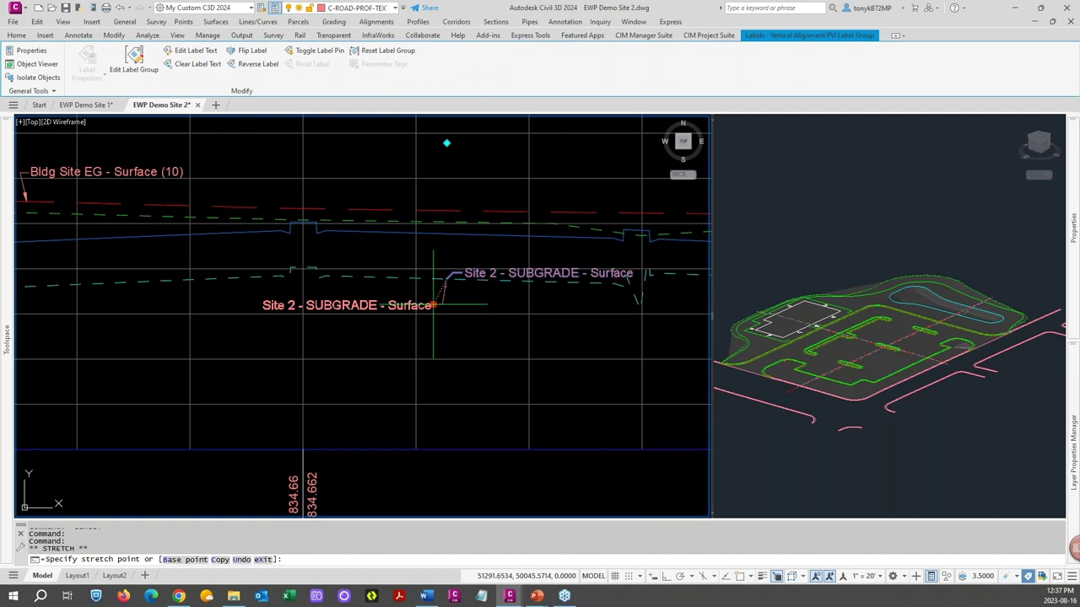
left_click(440, 326)
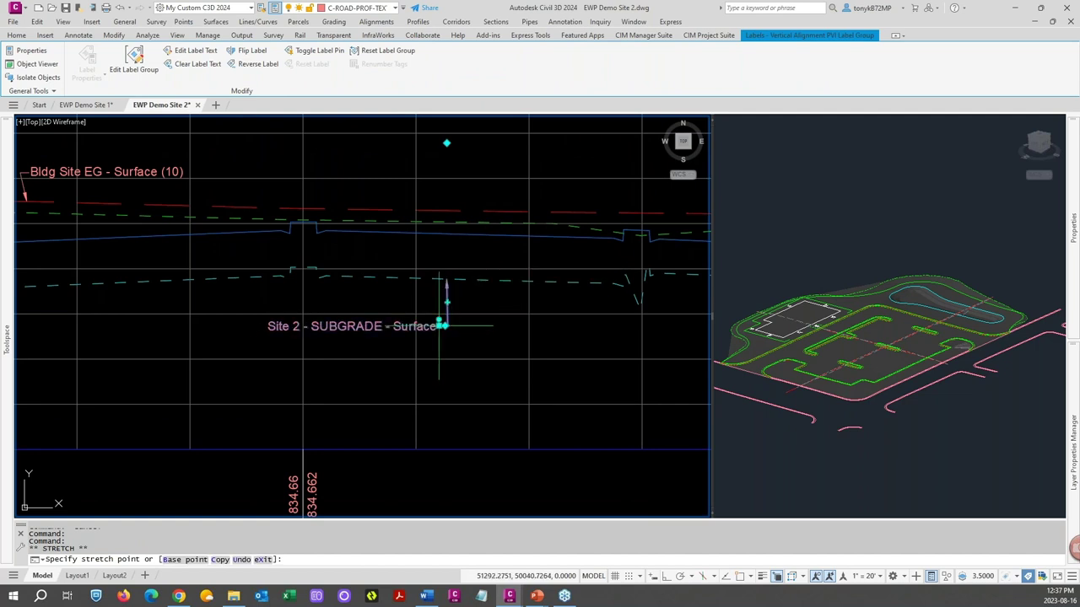
key("Escape")
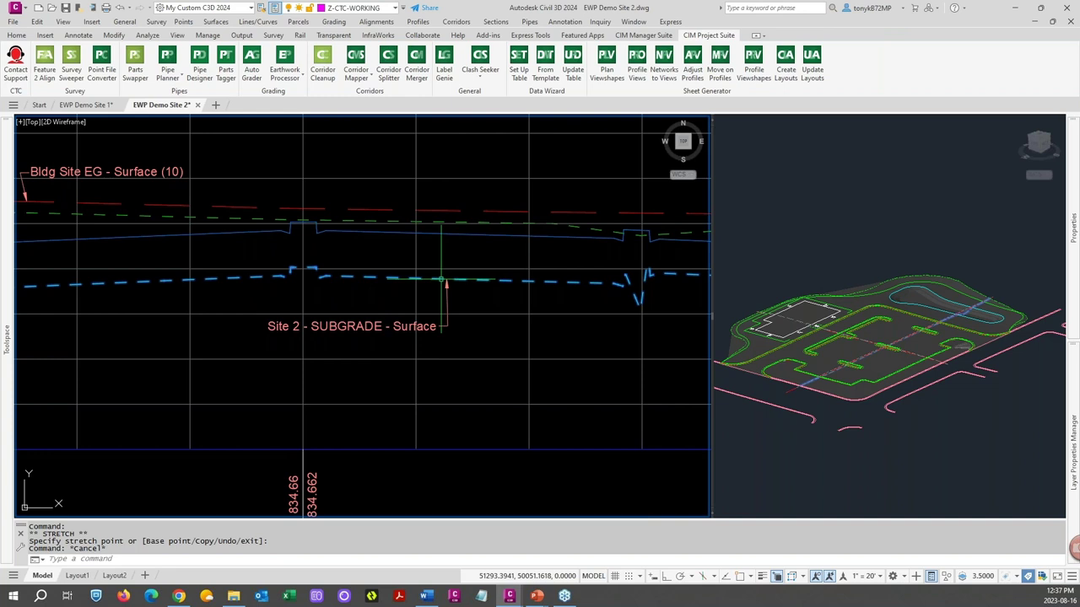
left_click(442, 280)
scroll(450, 278, "down", 5)
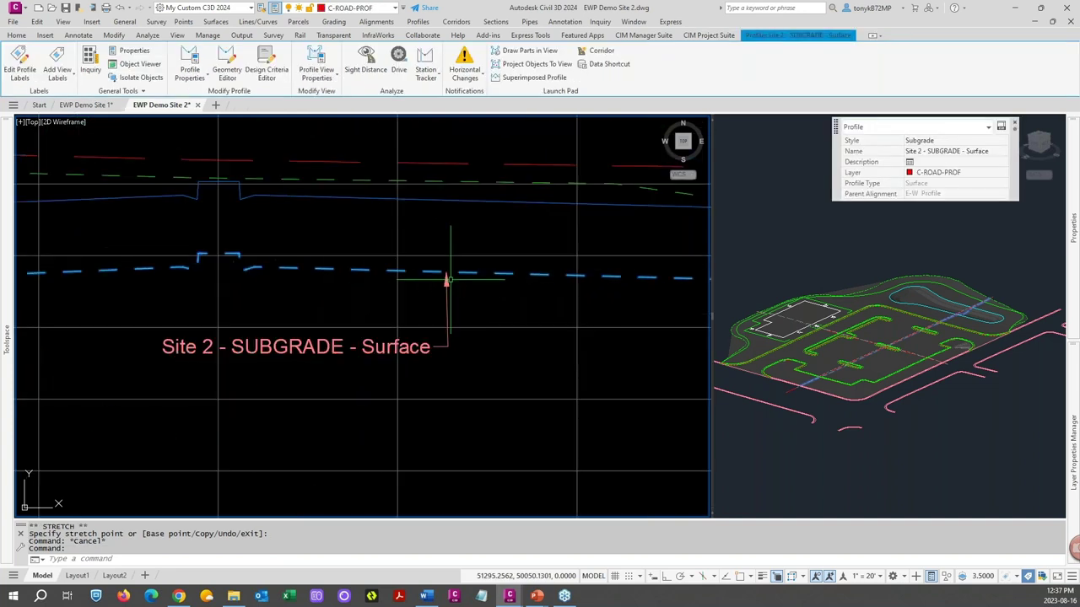
key("Escape")
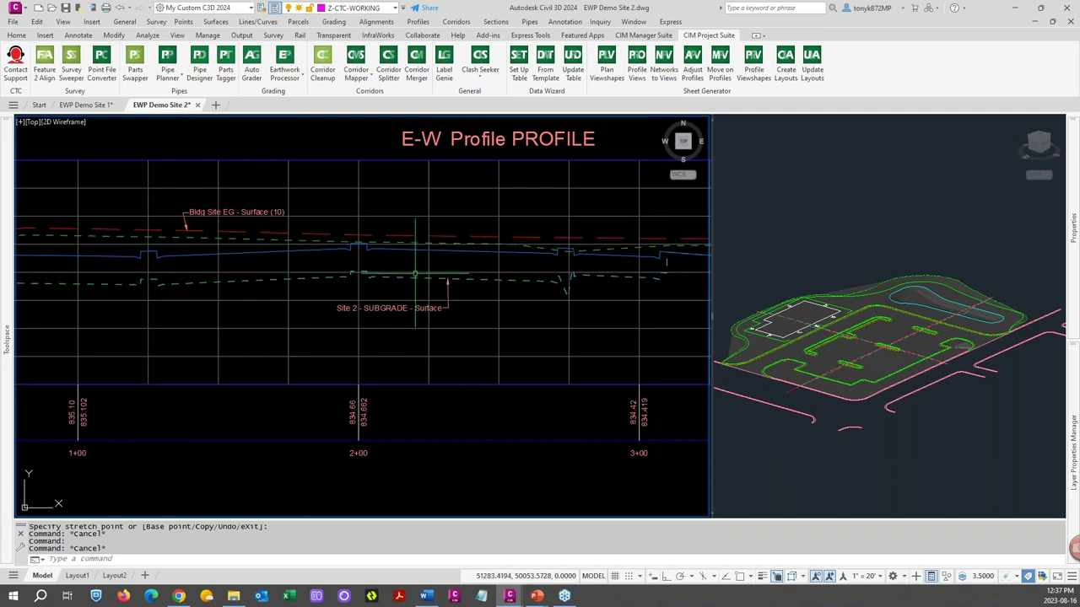
Step: Add a Grade Breaks label with the profile name style to the Bldg Site FG surface profile in the E-W profile view
scroll(273, 261, "down", 2)
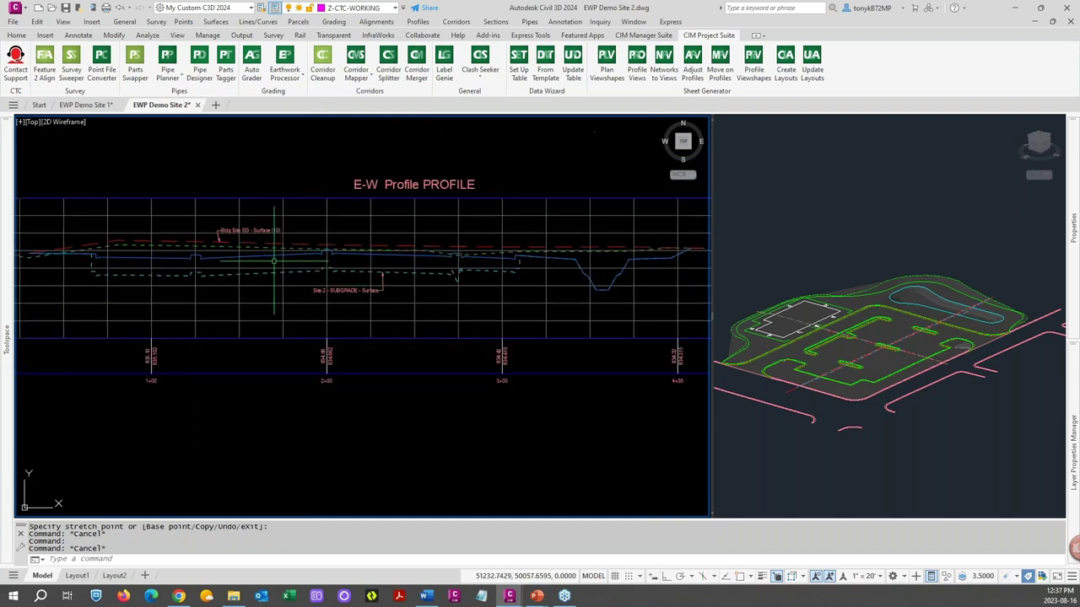
left_click(266, 254)
right_click(266, 253)
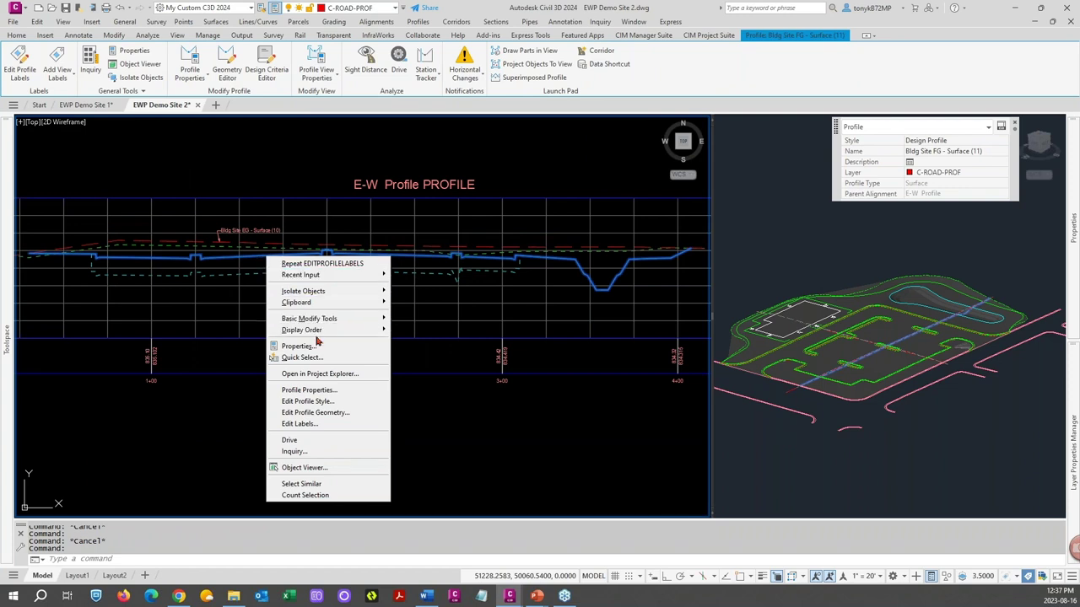
left_click(297, 423)
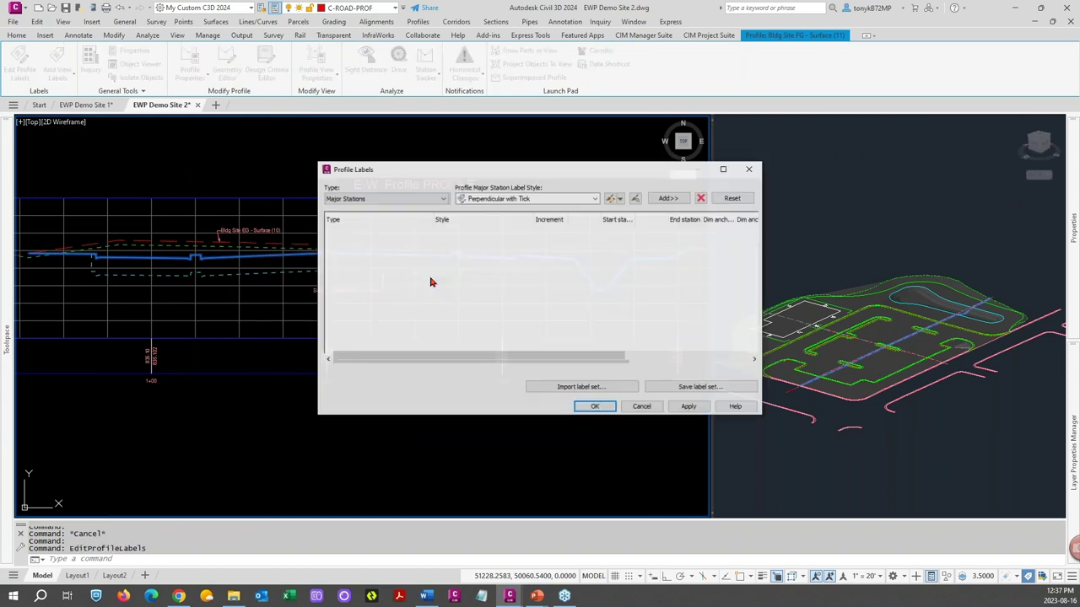
left_click(438, 201)
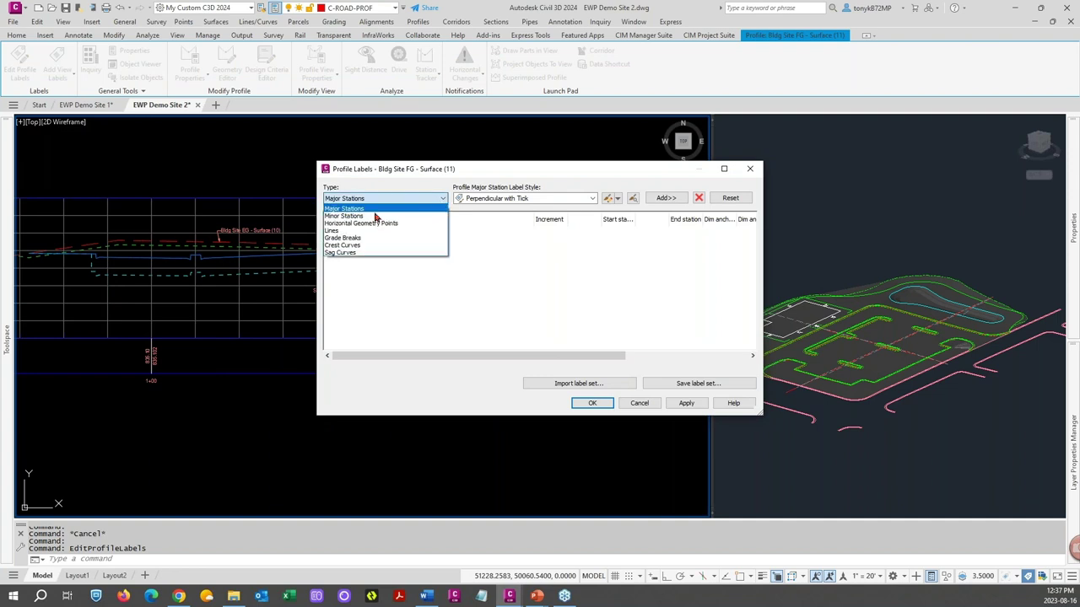
left_click(355, 239)
left_click(523, 199)
left_click(501, 210)
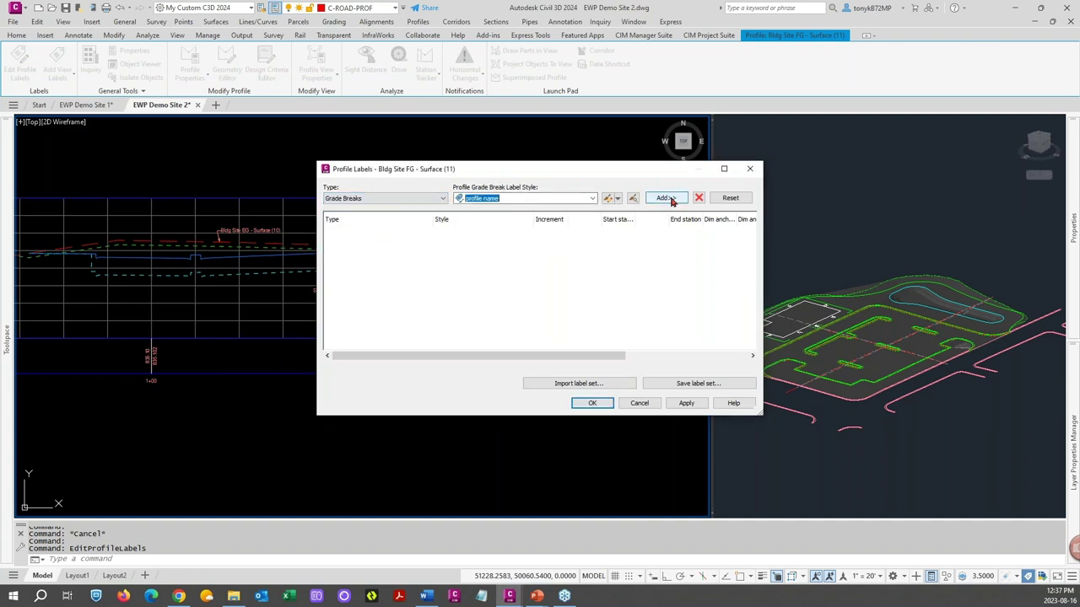
left_click(665, 198)
left_click(590, 404)
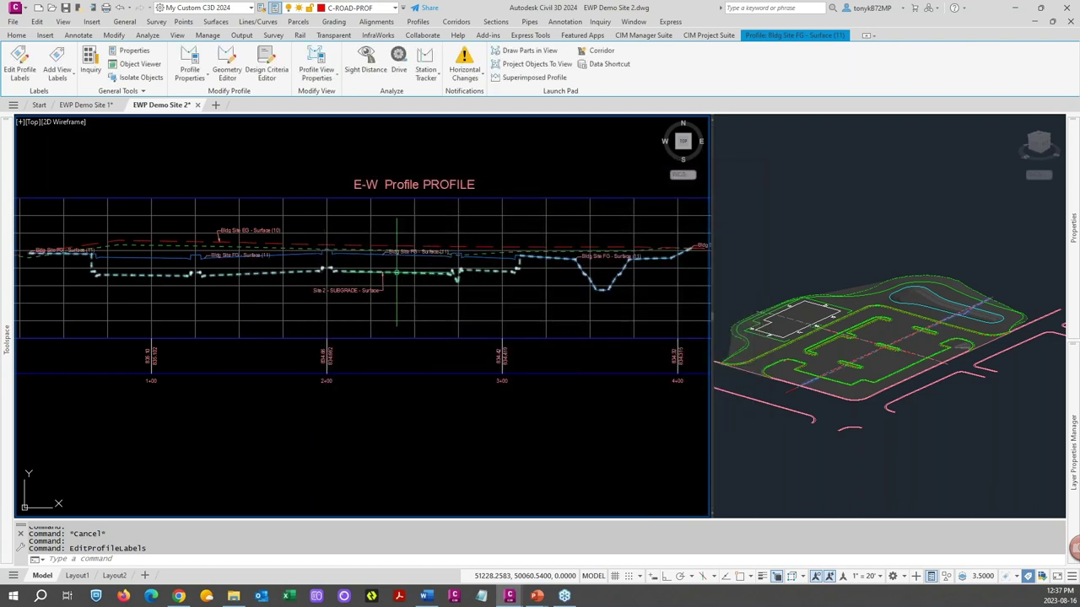
Step: Restrict the Bldg Site FG grade break labels to a short station range starting at 2+30, keeping only the label above the SUBGRADE leader
scroll(412, 248, "up", 5)
scroll(412, 253, "down", 6)
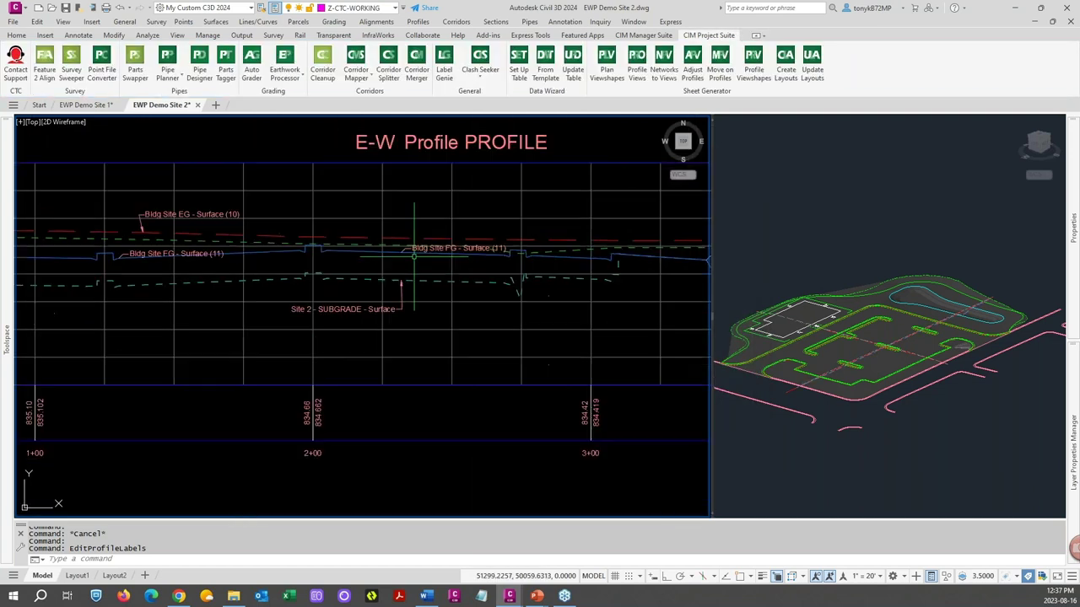
scroll(413, 272, "up", 1)
scroll(413, 271, "up", 3)
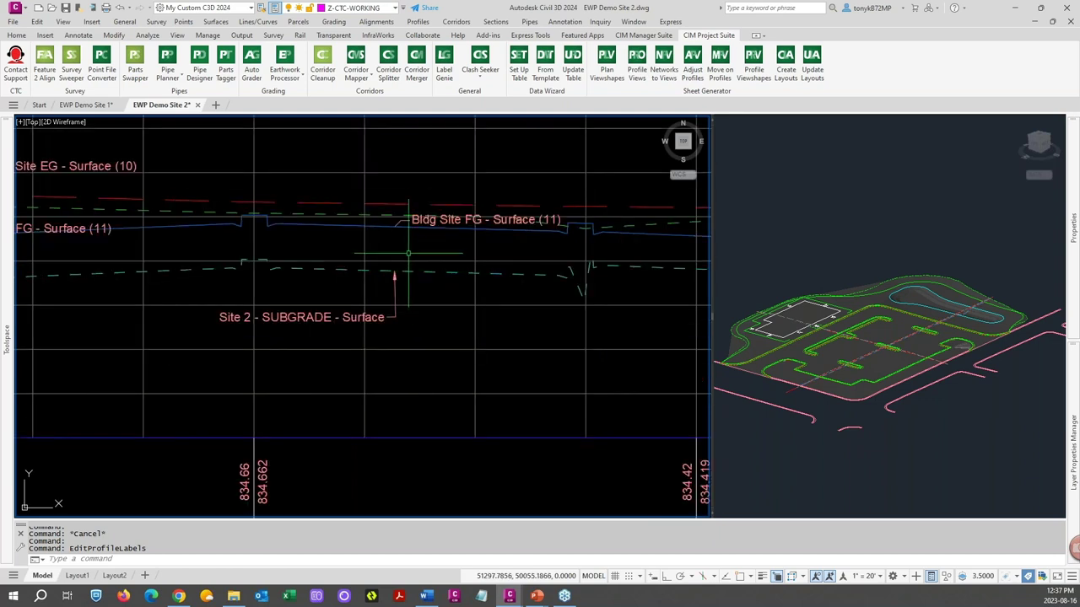
scroll(405, 247, "up", 2)
scroll(405, 246, "up", 2)
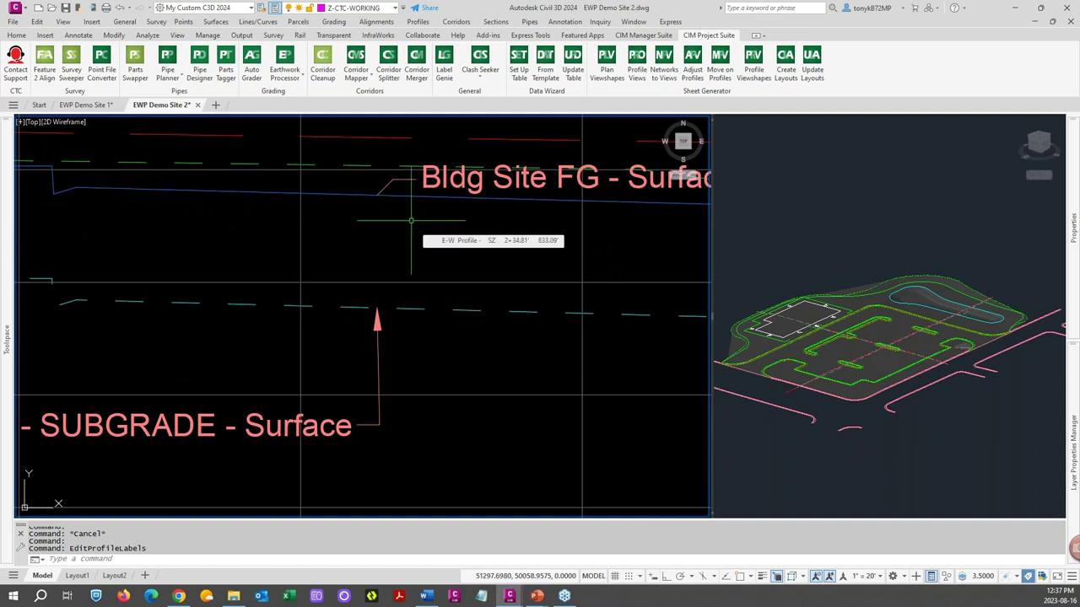
key("Escape")
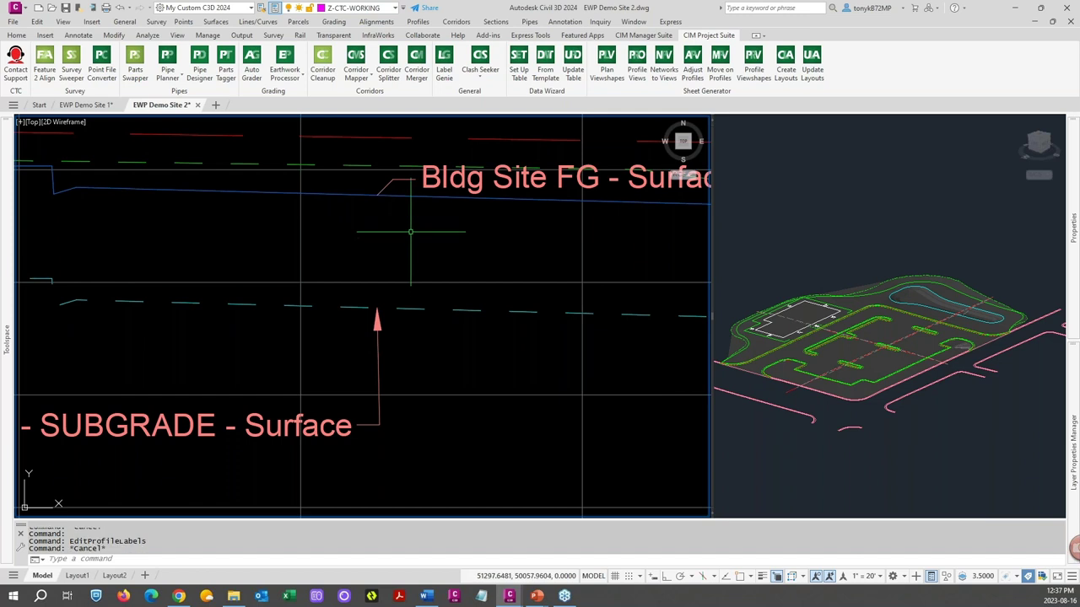
left_click(395, 197)
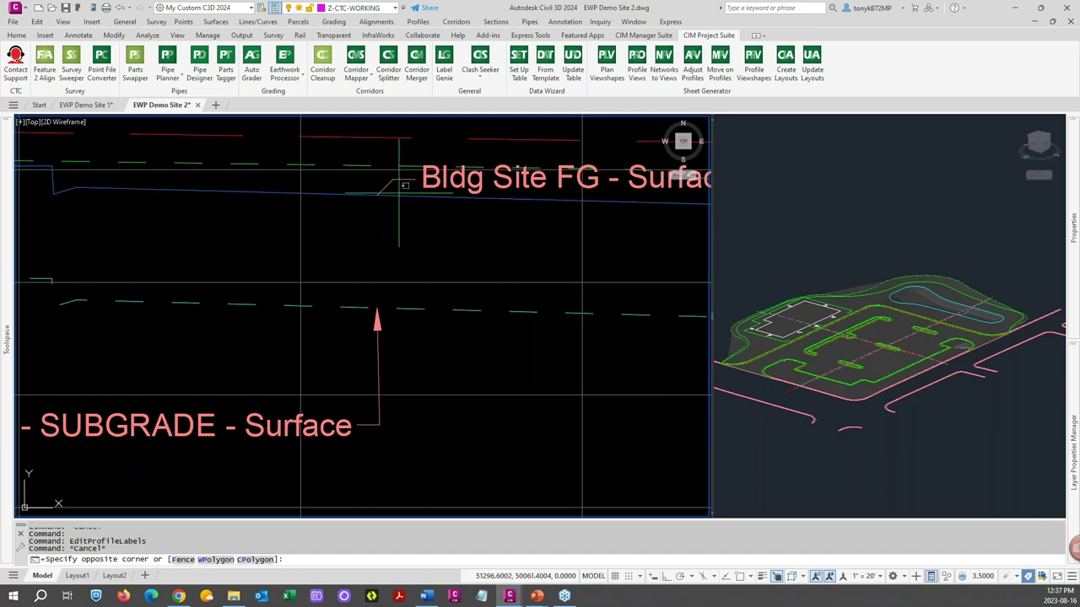
left_click(395, 196)
left_click(394, 197)
right_click(393, 204)
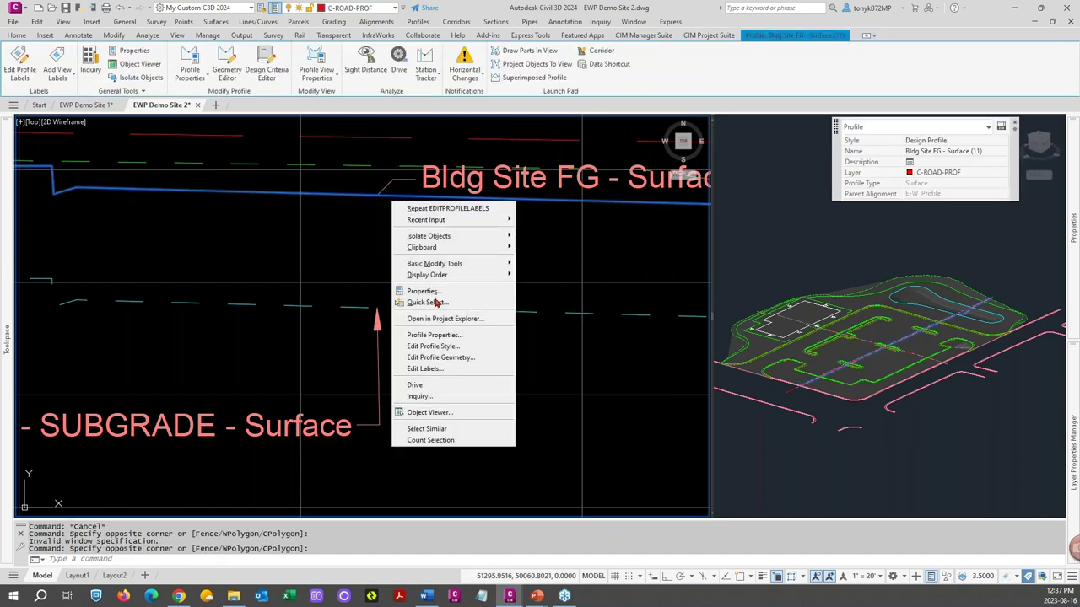
left_click(439, 370)
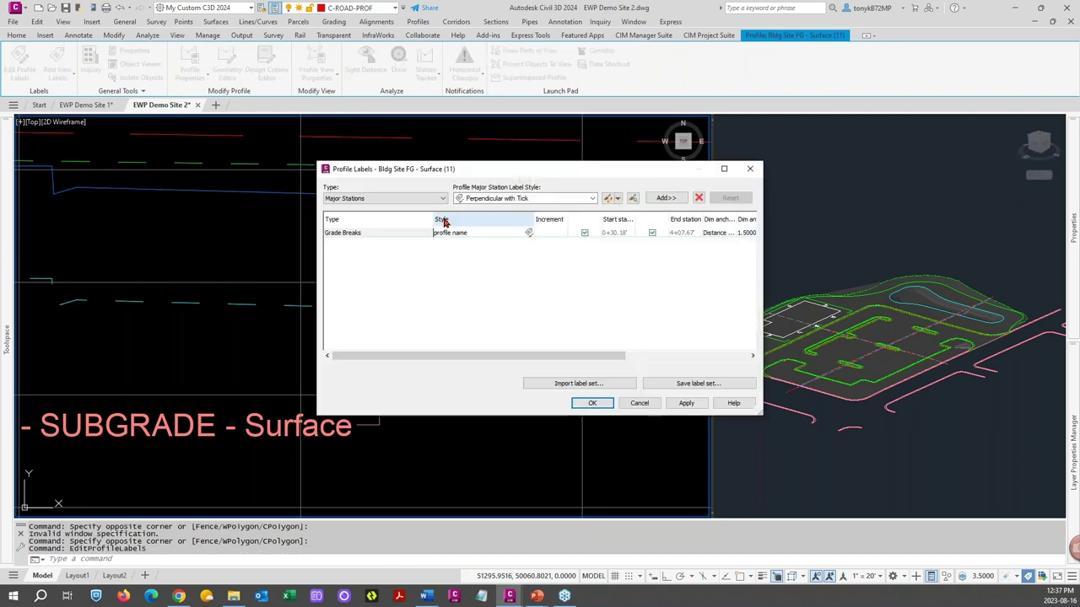
left_click(584, 234)
left_click(609, 236)
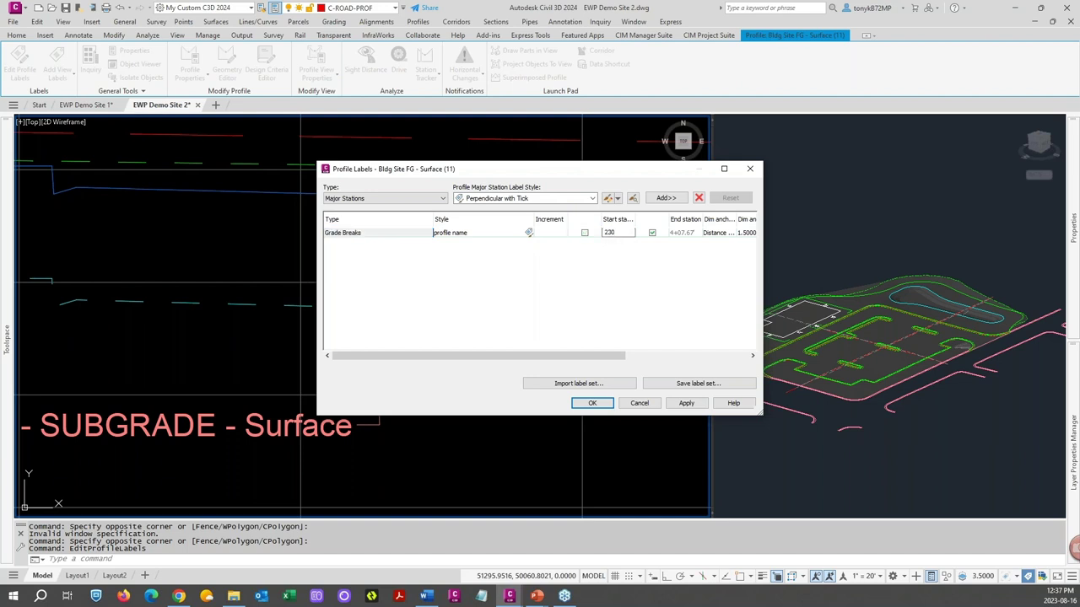
left_click(672, 237)
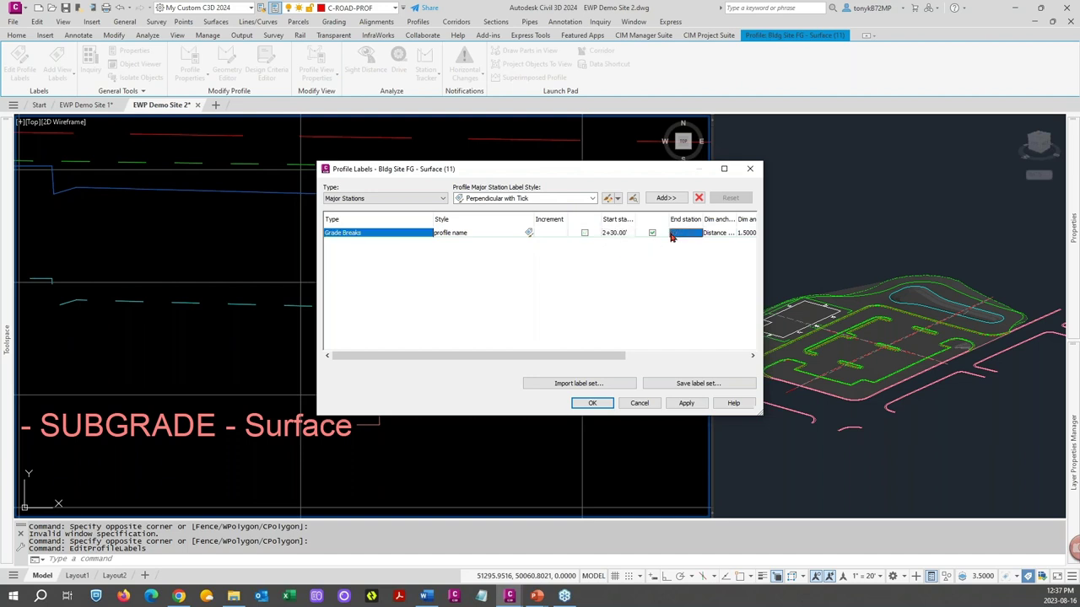
left_click(684, 233)
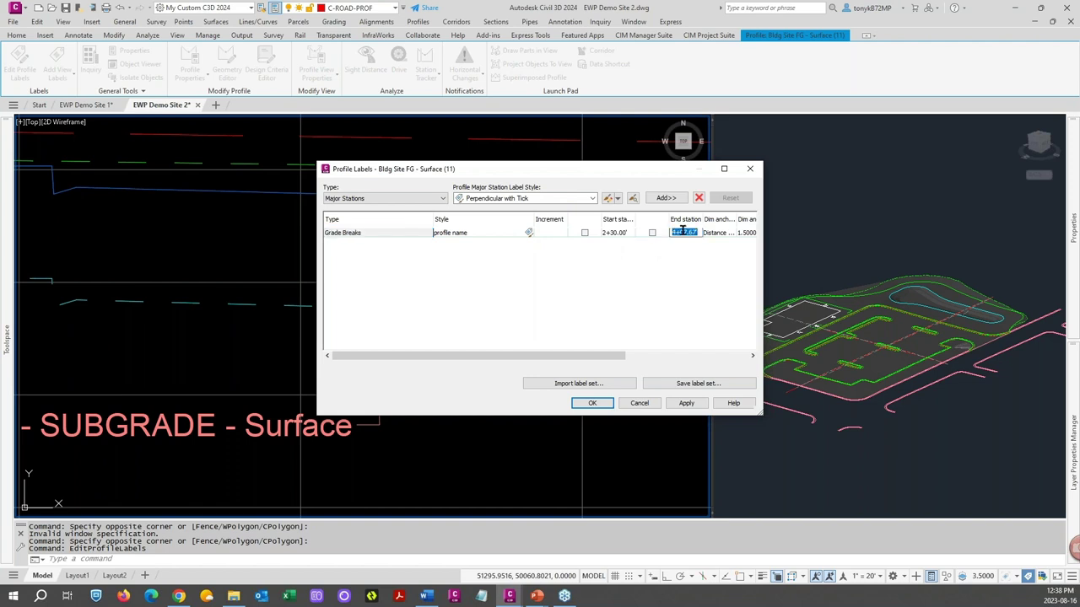
key("Return")
left_click(592, 403)
key("Escape")
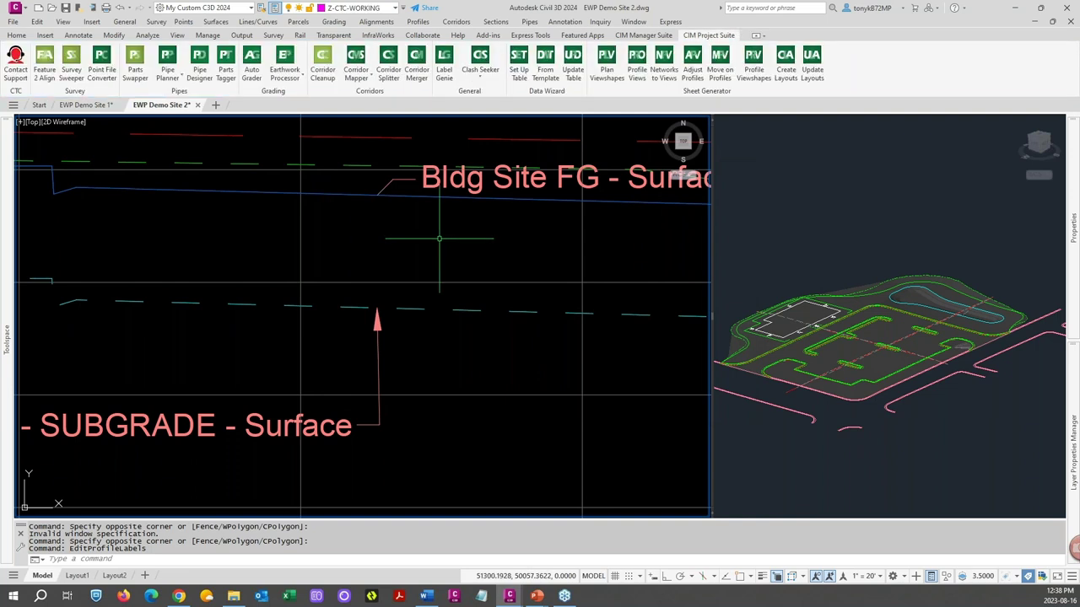
Step: Move the Bldg Site FG label above the existing ground line so it has a leader down to the finished ground profile
scroll(436, 240, "down", 9)
scroll(440, 241, "up", 10)
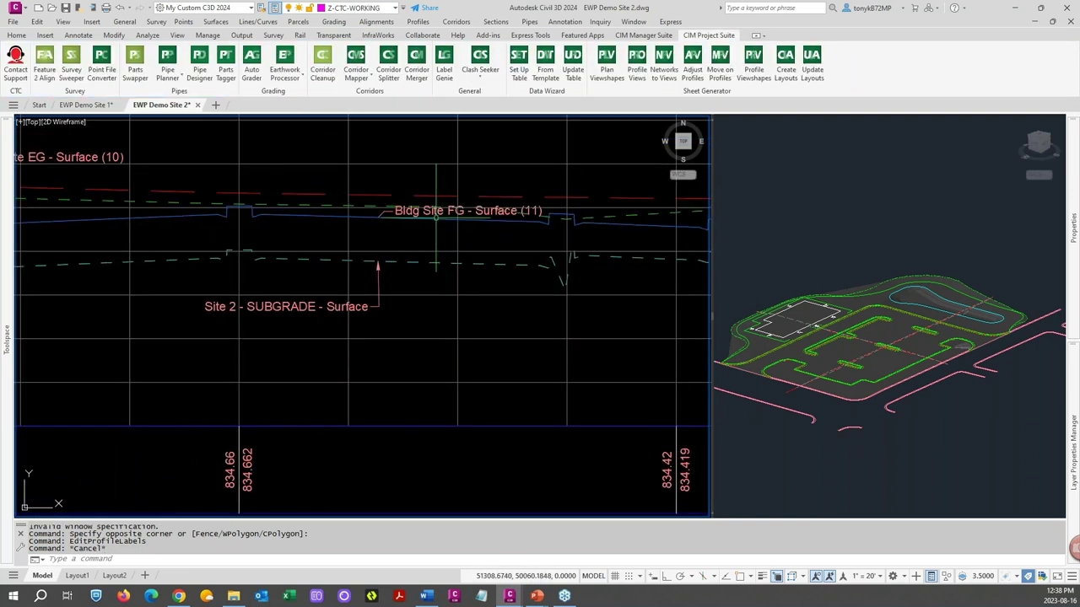
left_click(329, 205)
left_click(330, 209)
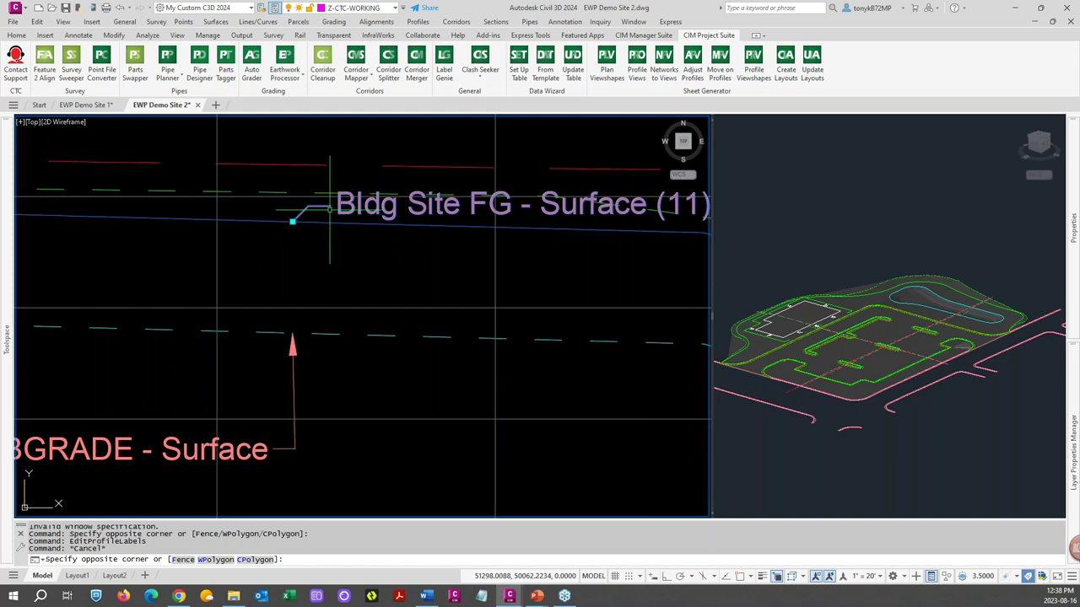
left_click(292, 221)
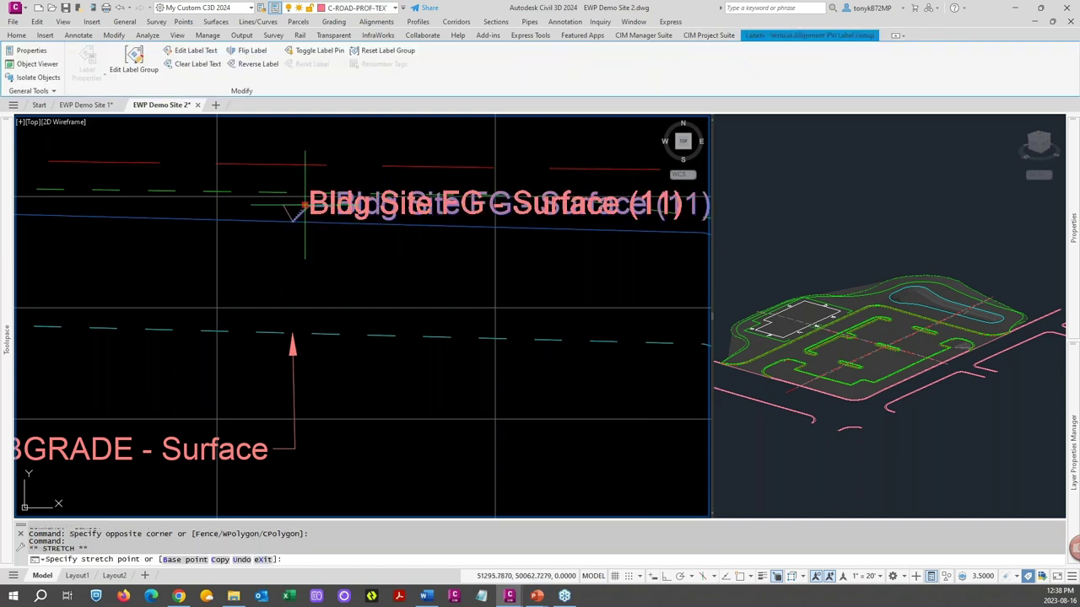
scroll(327, 180, "down", 5)
left_click(346, 152)
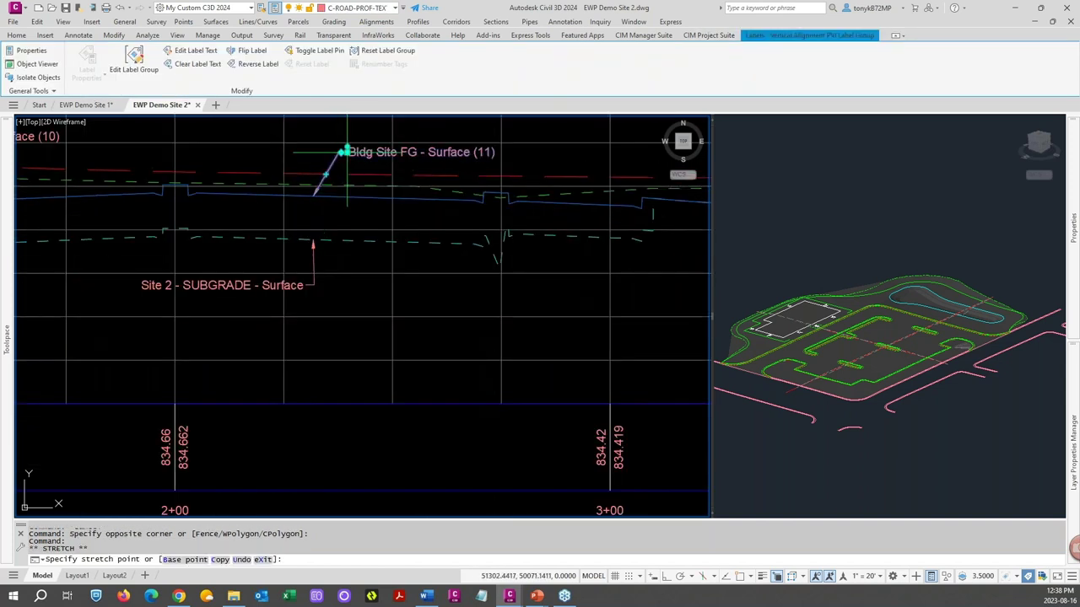
key("Escape")
key("Escape")
scroll(314, 187, "down", 2)
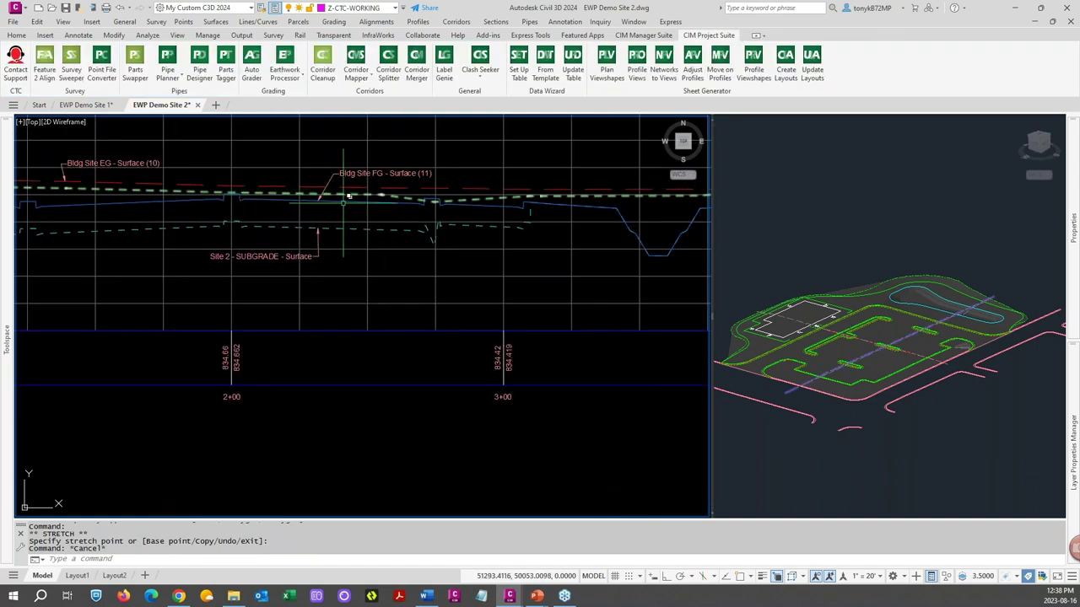
scroll(320, 191, "down", 1)
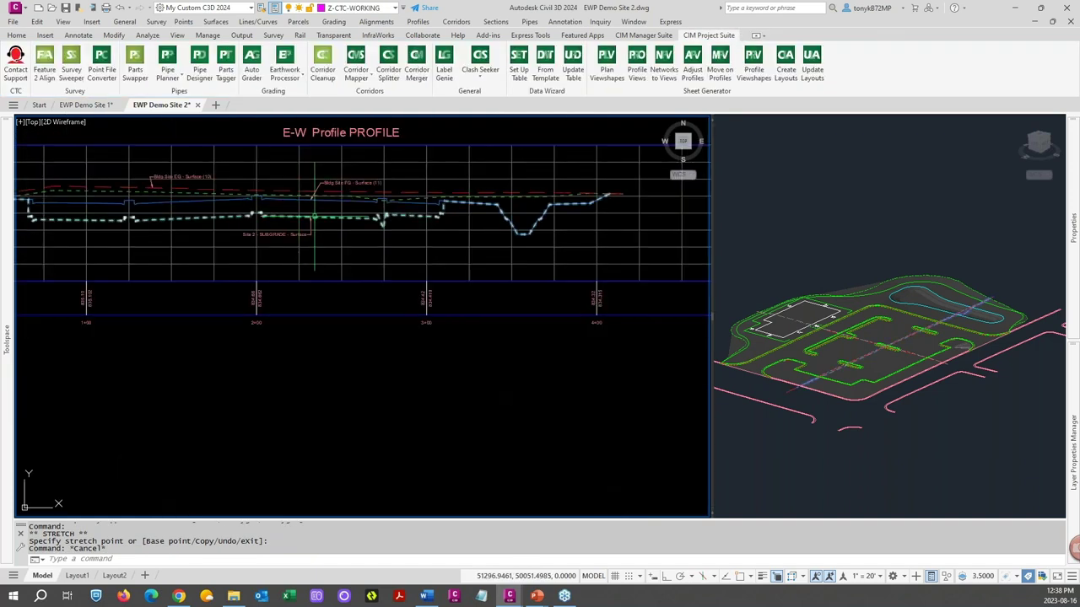
Step: Look over the labelled E-W profile view together with the site plan and the other profile view
scroll(377, 210, "down", 1)
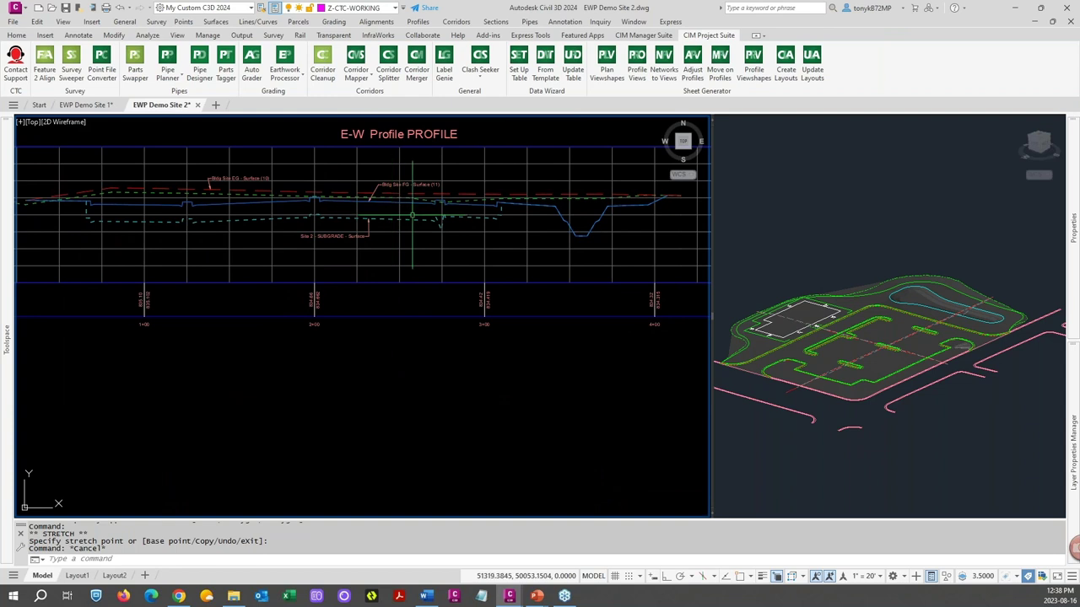
scroll(397, 213, "down", 1)
key("Escape")
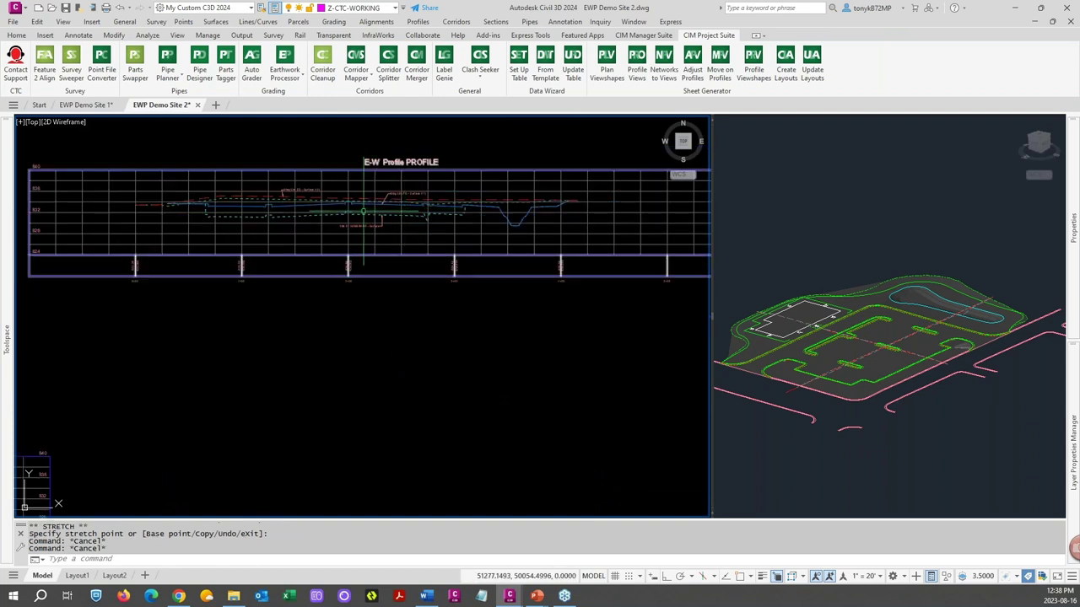
scroll(362, 209, "up", 3)
scroll(362, 209, "down", 3)
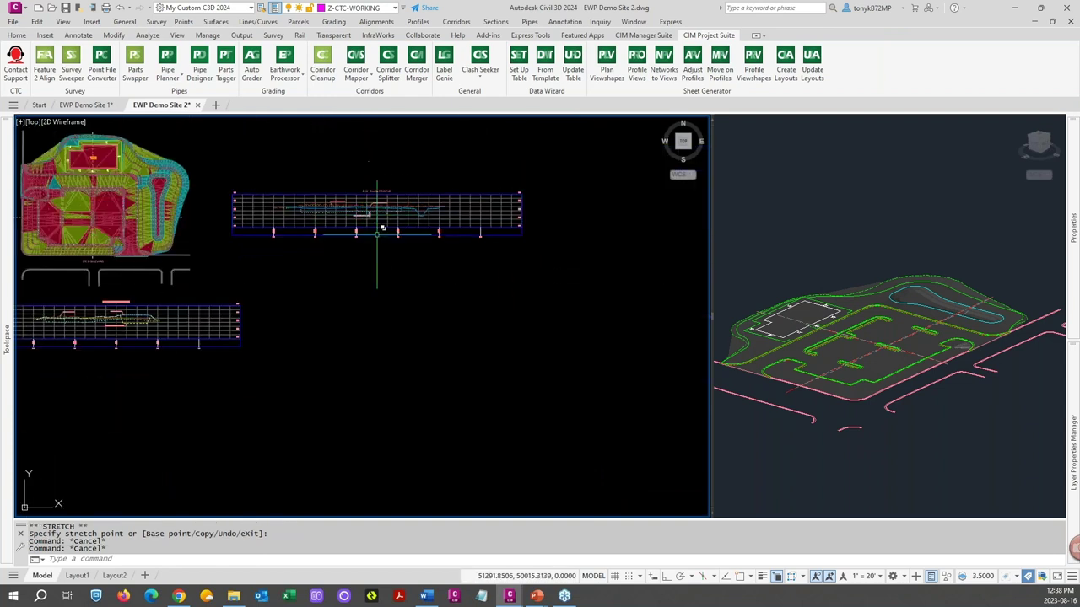
scroll(315, 245, "up", 1)
middle_click_drag(308, 180, 340, 203)
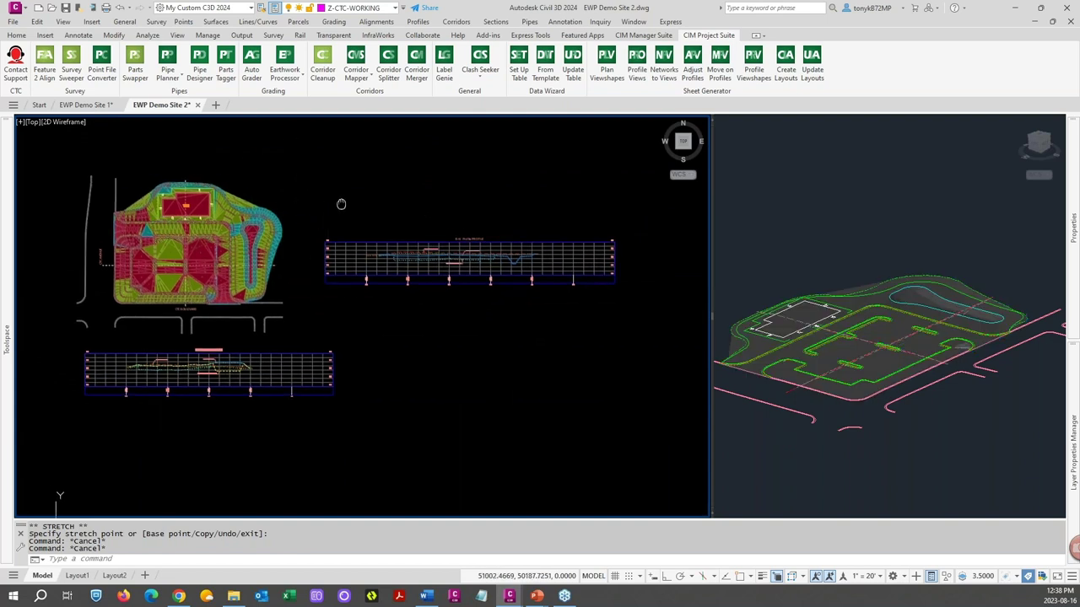
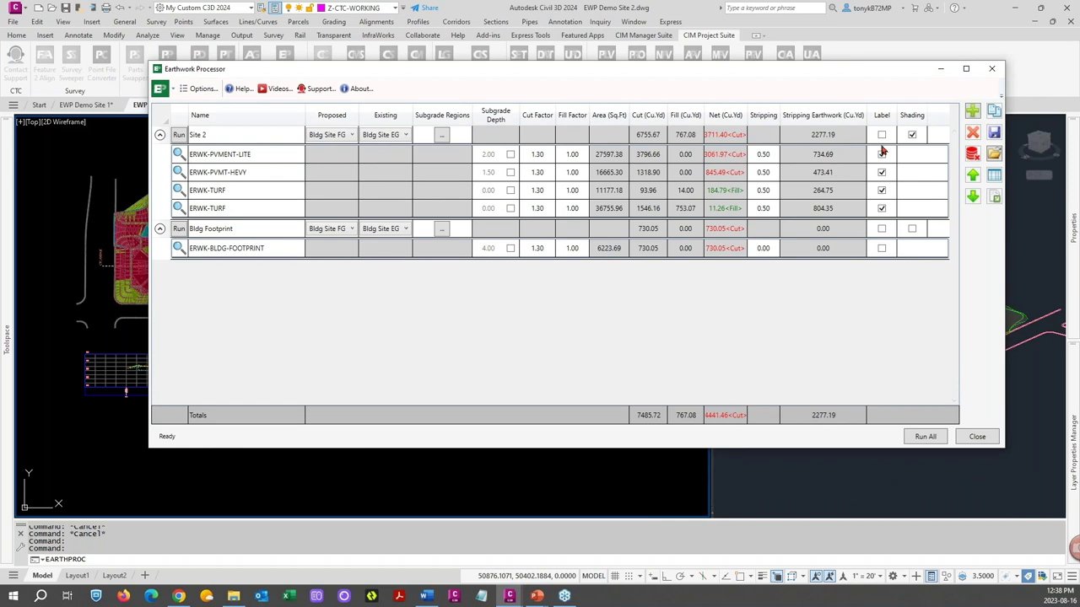
Step: Rerun the Site 2 earthwork with shading off and its surface creation settings matched to the default
left_click(910, 137)
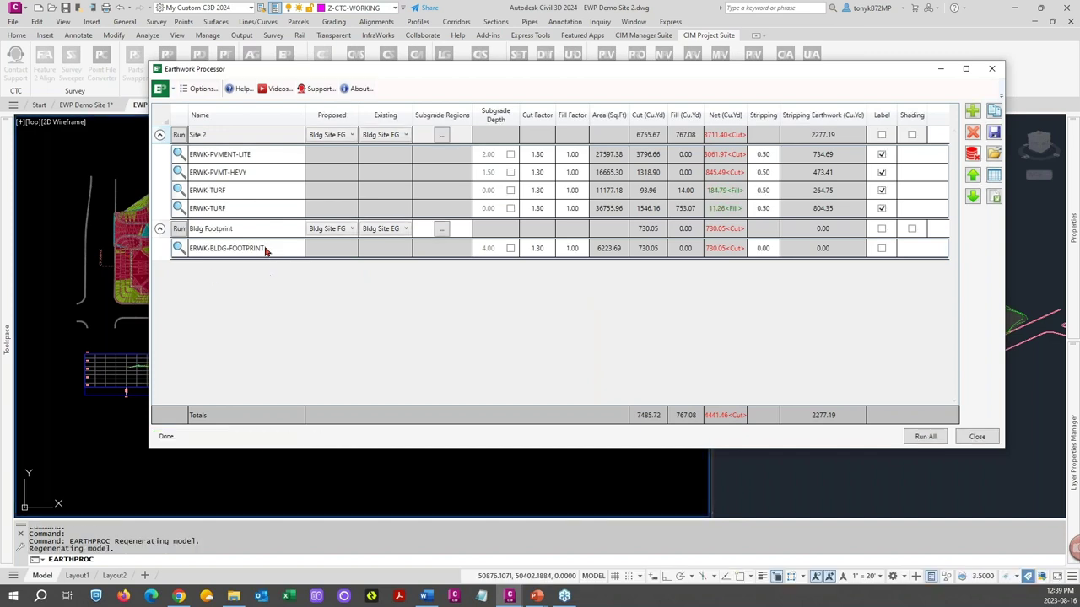
left_click(200, 92)
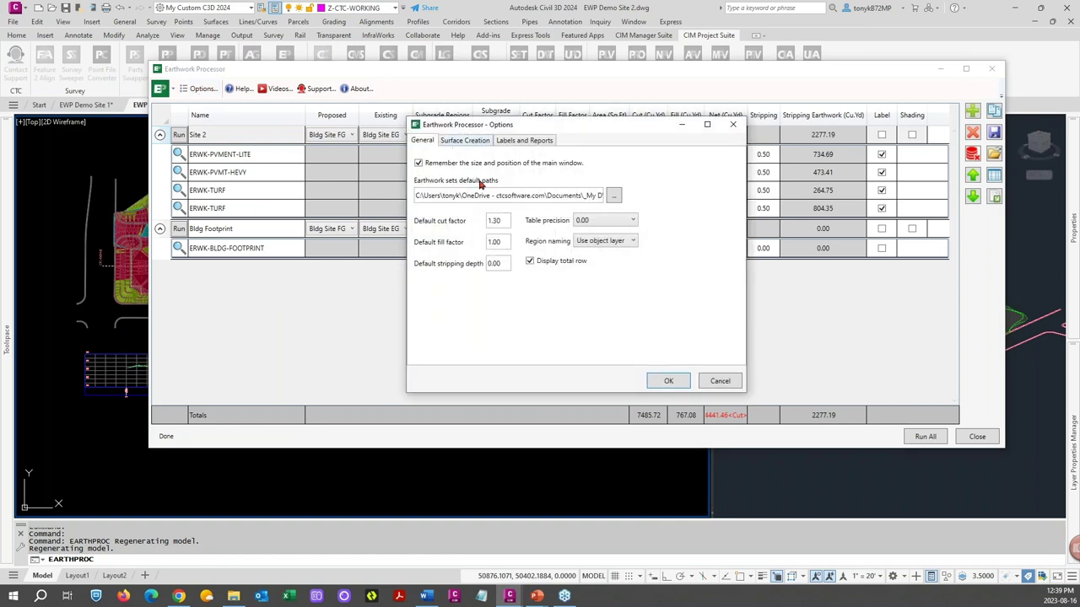
left_click(465, 142)
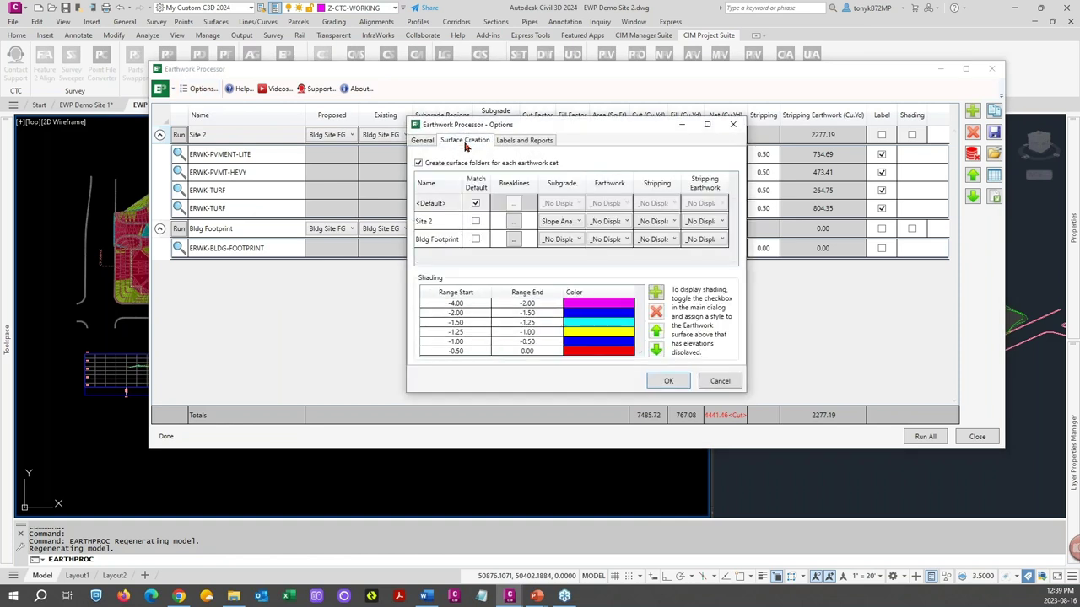
left_click(476, 222)
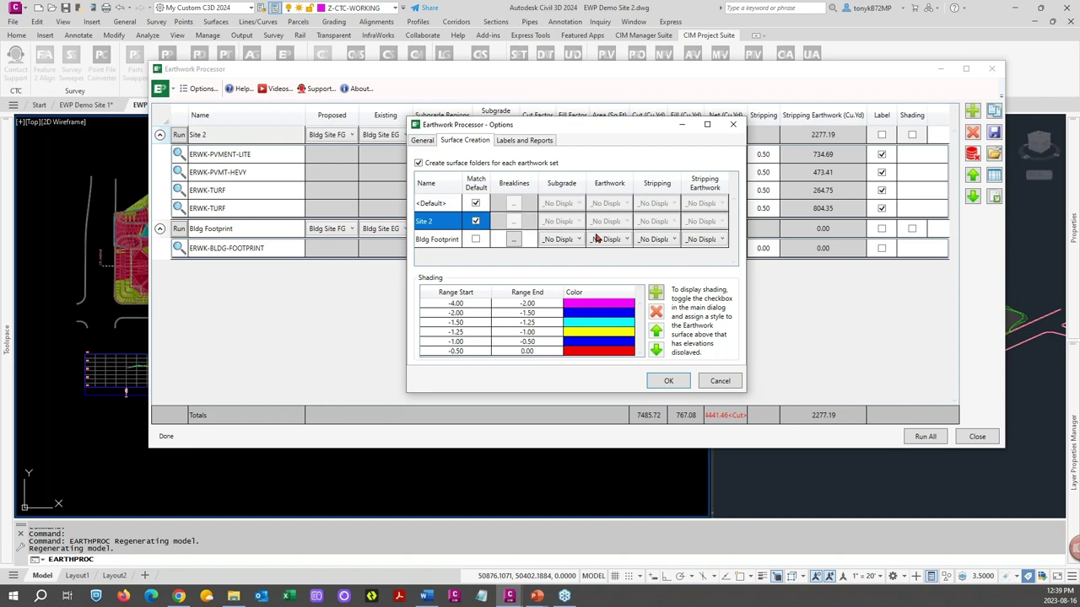
left_click(669, 381)
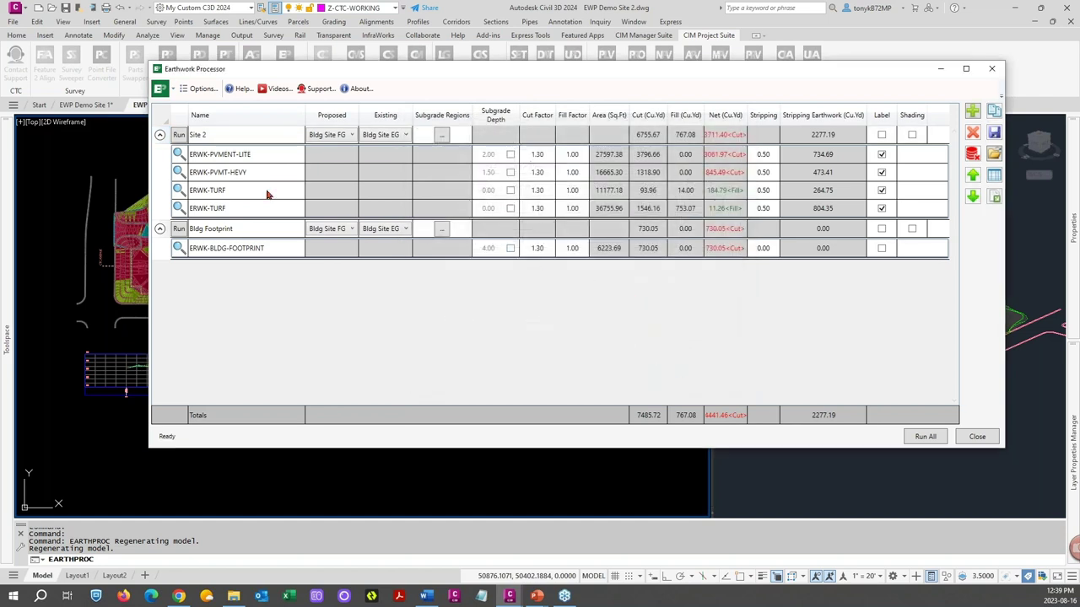
left_click(181, 136)
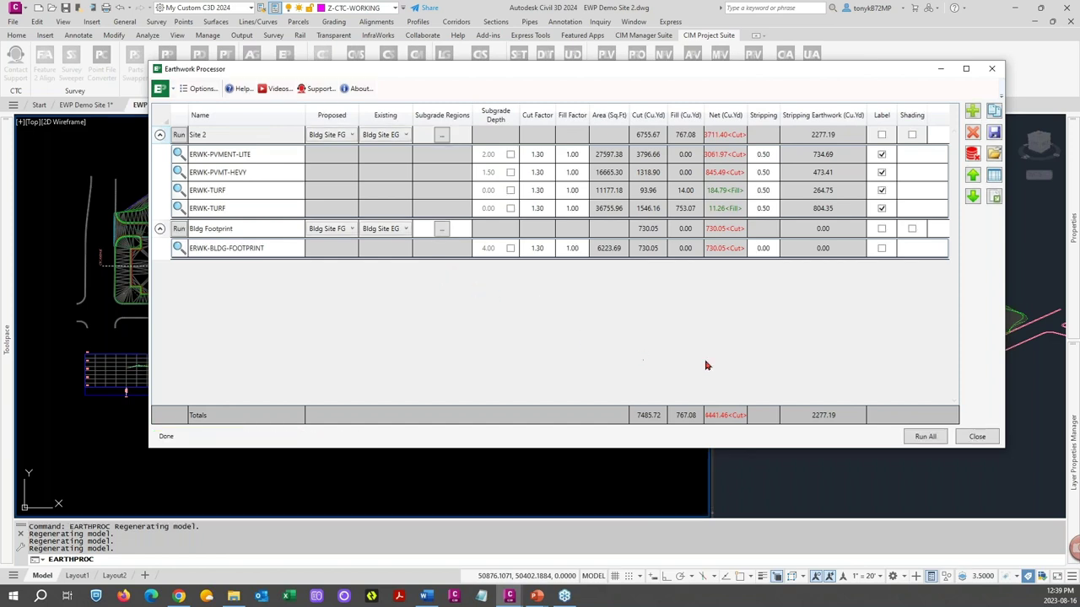
left_click(974, 437)
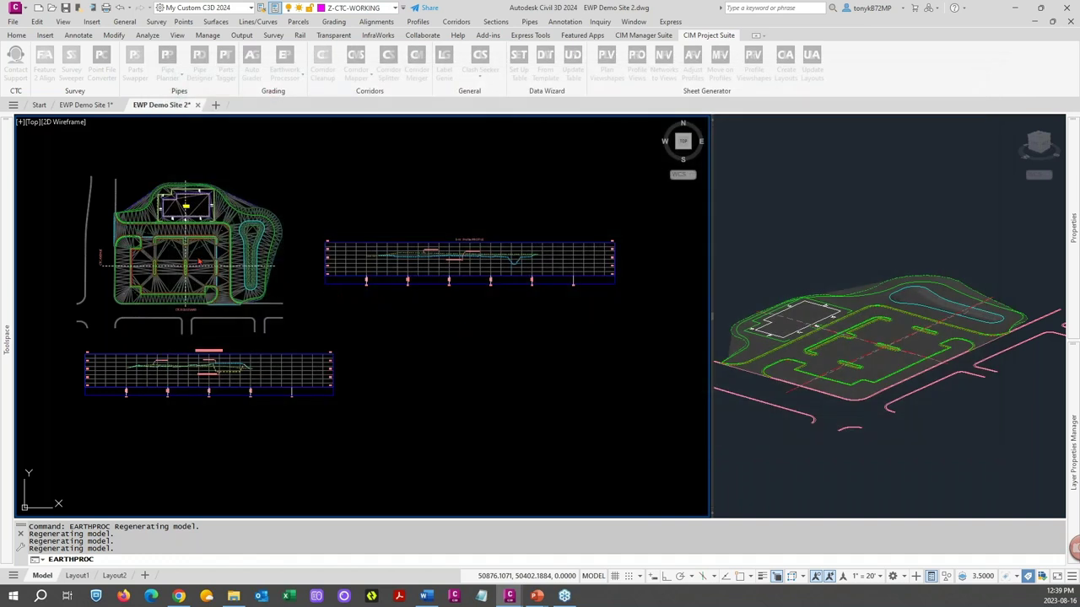
Step: Change the text style of the ERWK-PVMT-HEVY earthwork label to Annotative
scroll(200, 257, "up", 5)
scroll(278, 238, "up", 6)
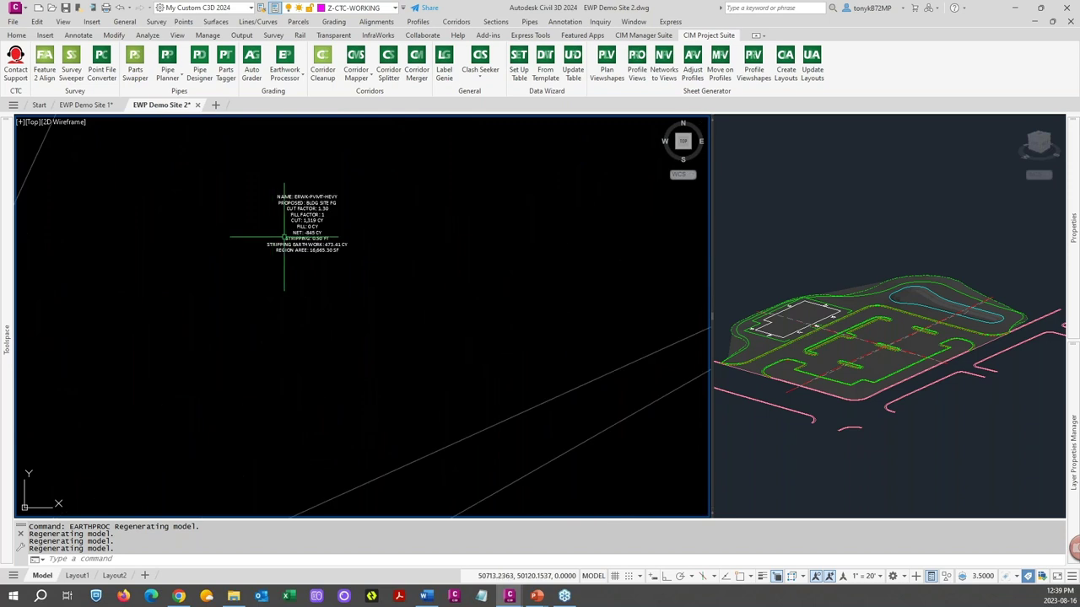
scroll(284, 237, "up", 2)
scroll(288, 236, "down", 2)
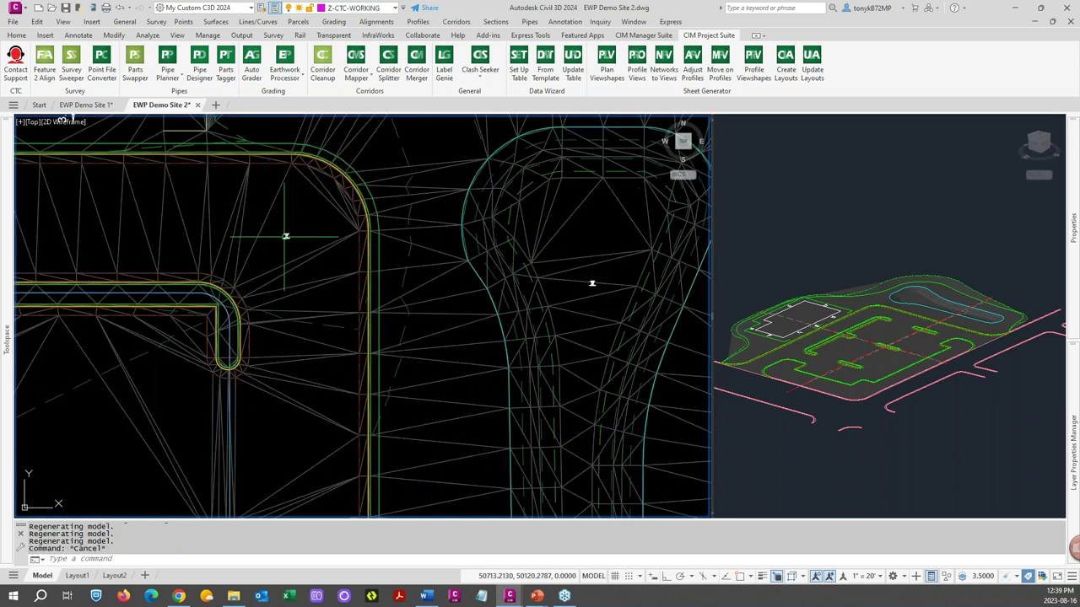
scroll(285, 236, "up", 4)
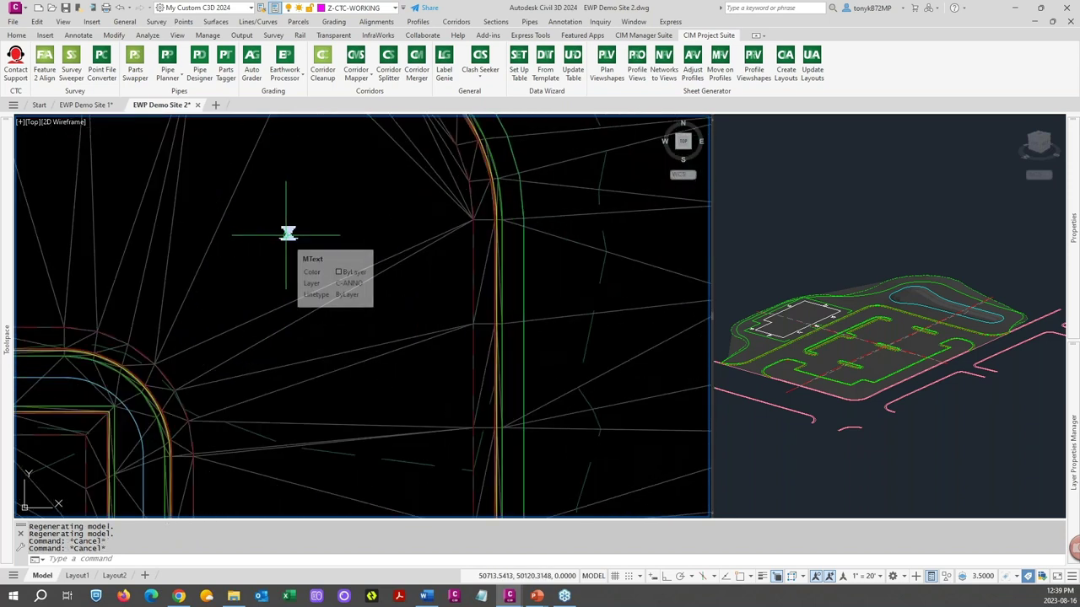
scroll(287, 236, "down", 5)
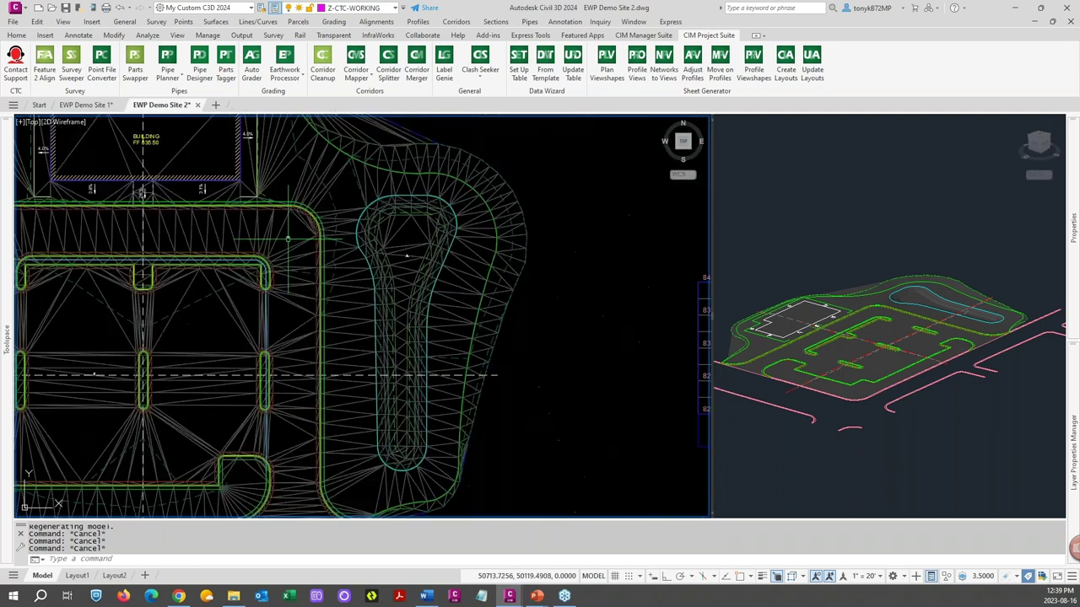
scroll(265, 209, "up", 8)
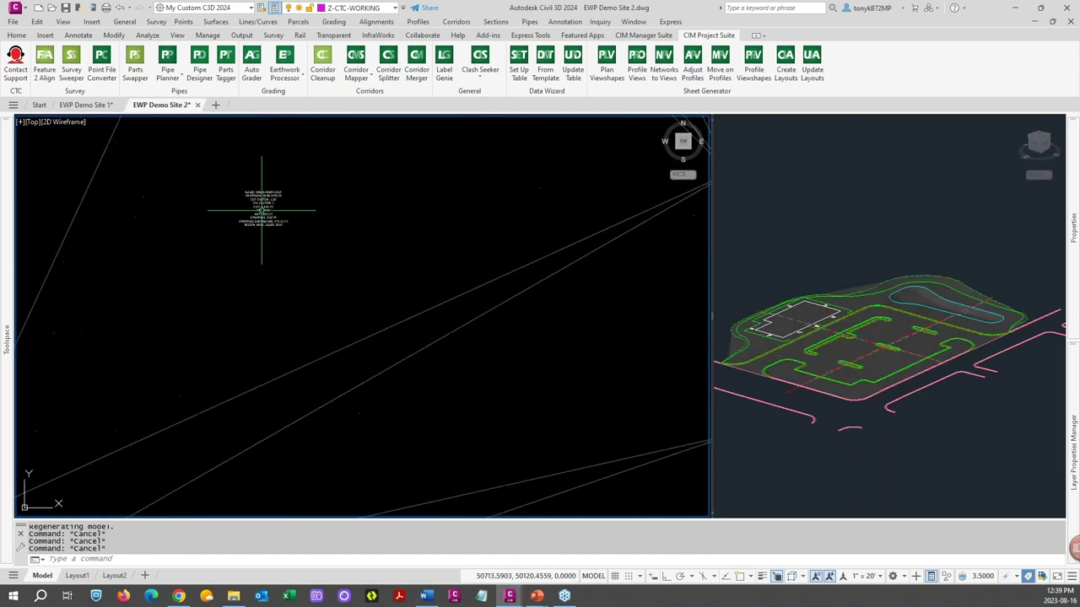
left_click(265, 209)
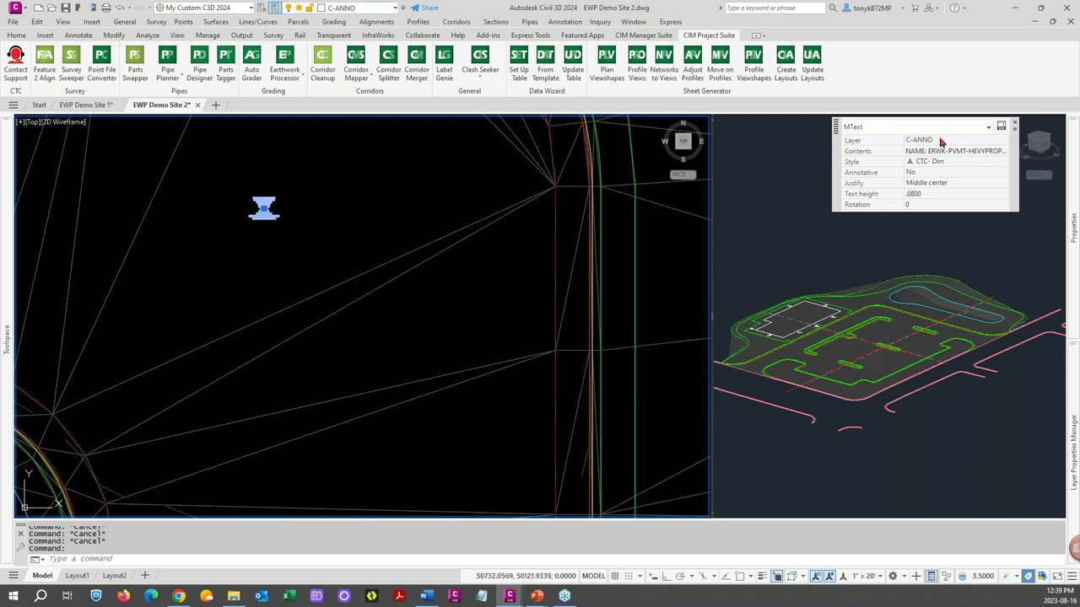
left_click(1000, 163)
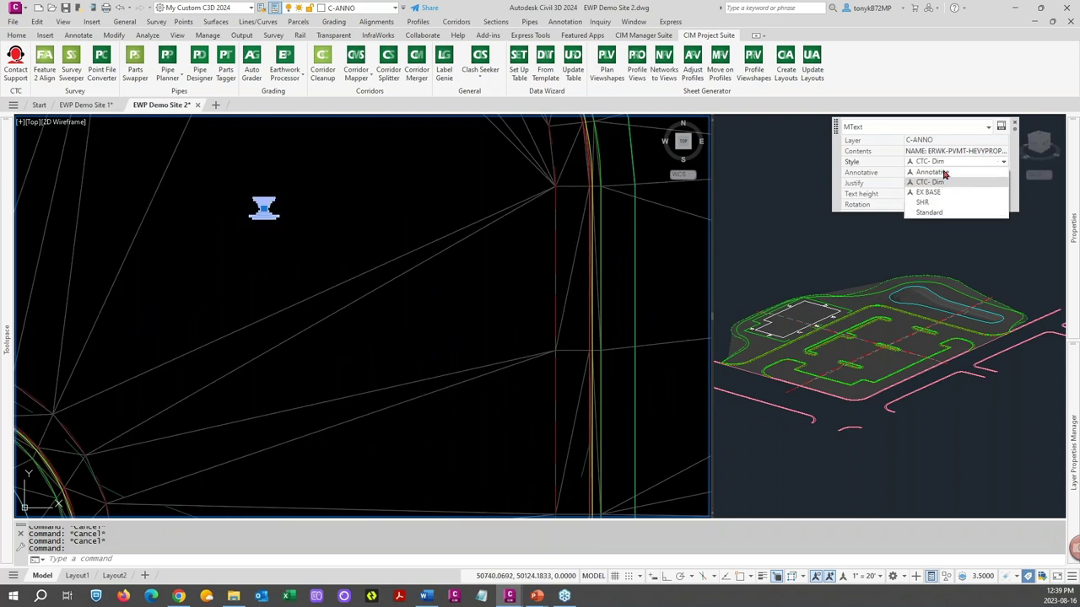
left_click(932, 172)
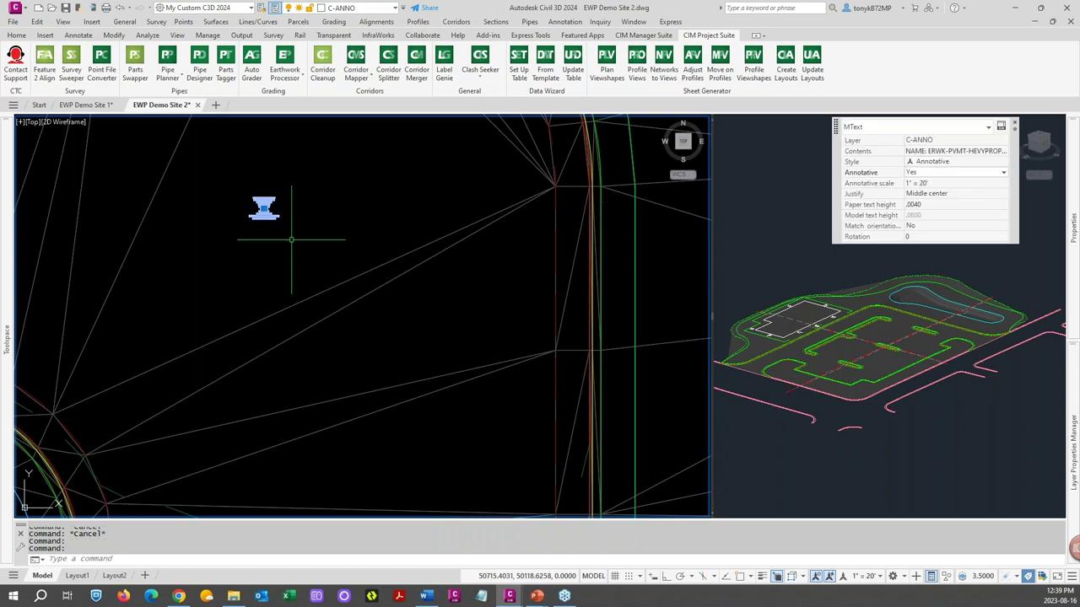
key("Escape")
Step: Move the ERWK-PVMT-HEVY earthwork label south into the drive aisle east of the parking islands
scroll(264, 202, "down", 10)
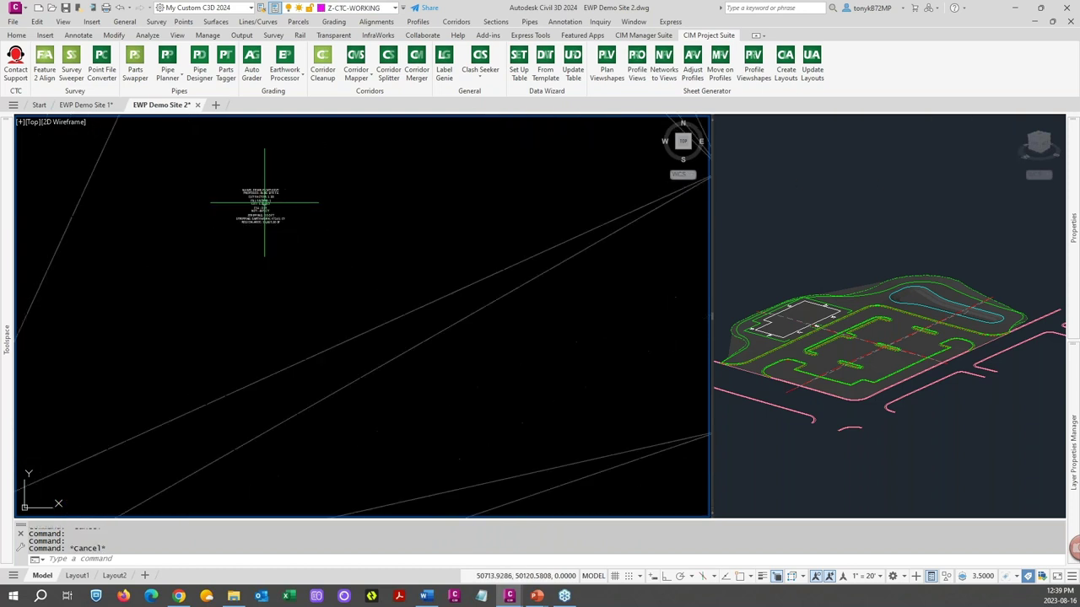
scroll(270, 205, "up", 10)
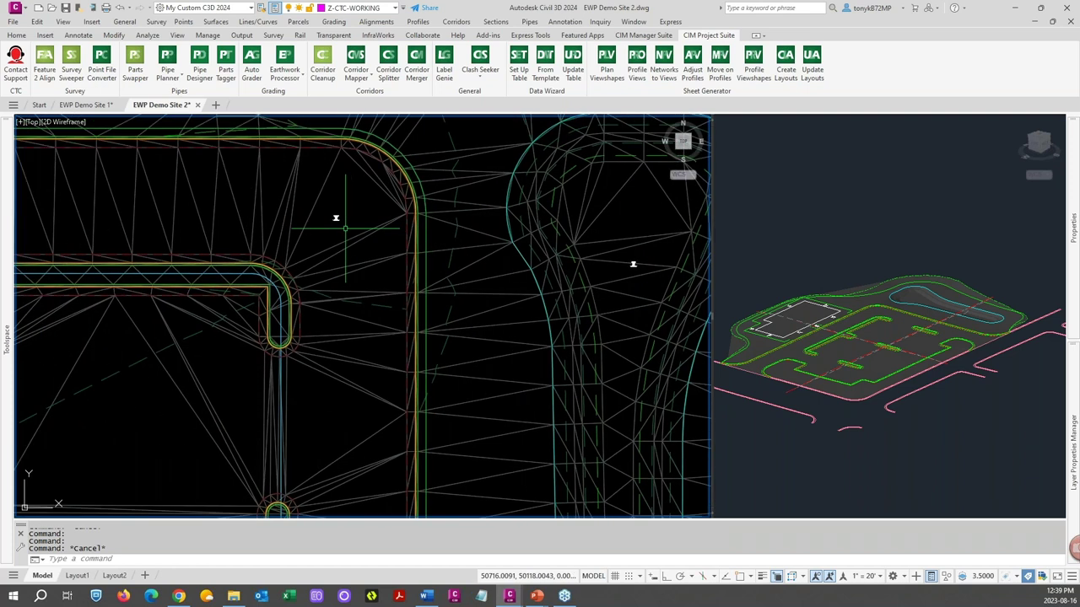
key("Escape")
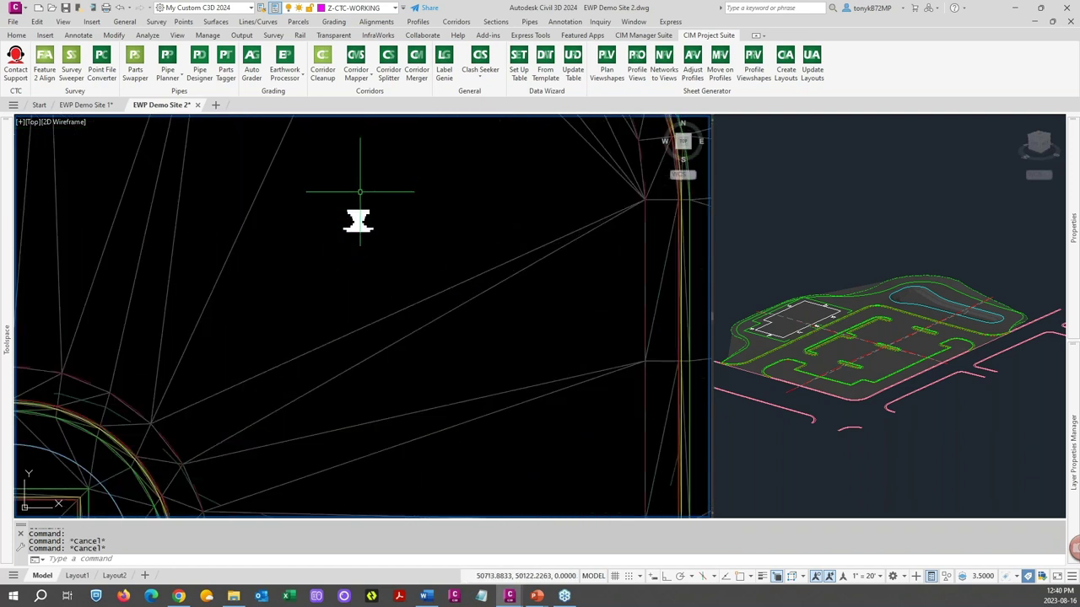
scroll(363, 201, "down", 6)
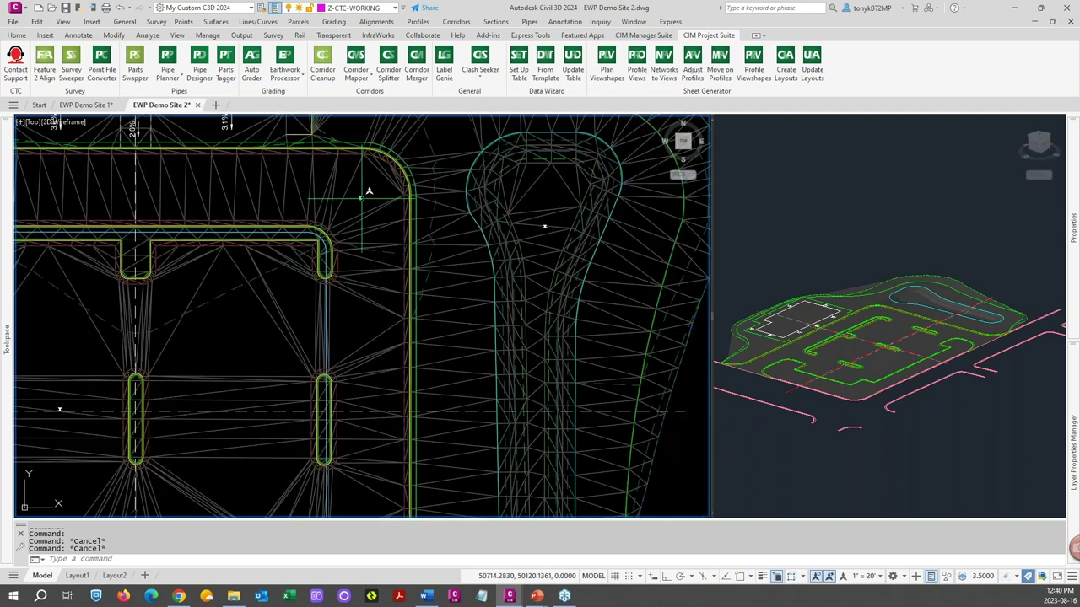
scroll(362, 201, "up", 8)
middle_click_drag(303, 144, 439, 280)
left_click(386, 268)
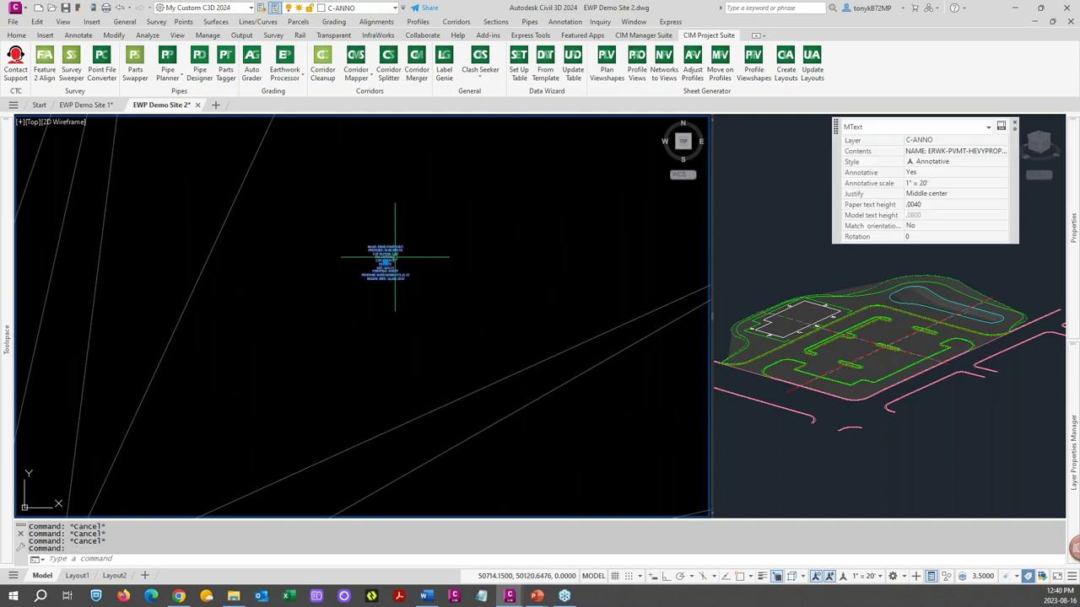
left_click(385, 266)
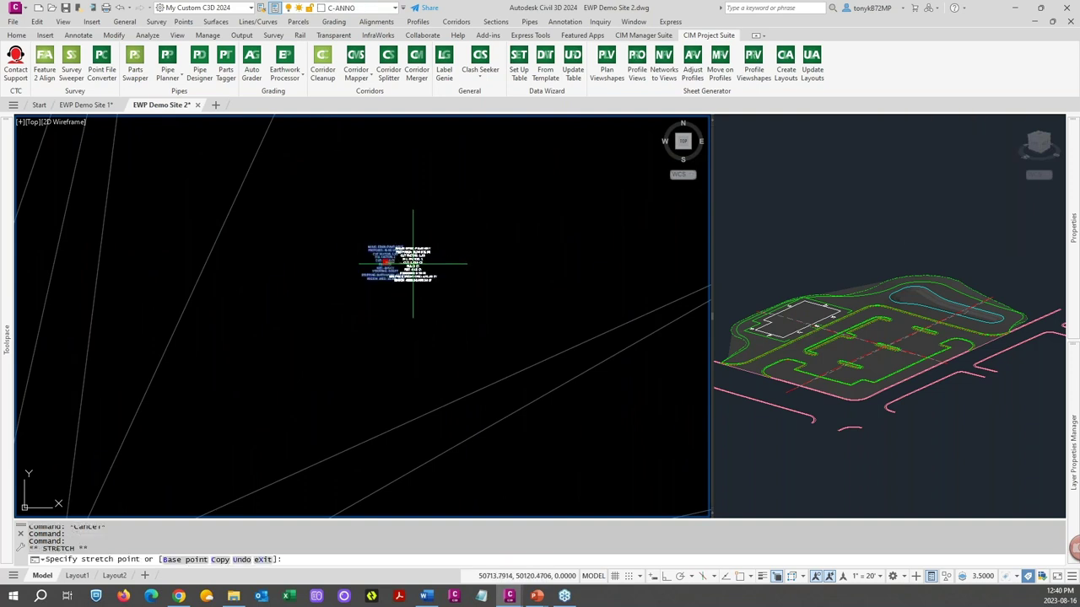
scroll(481, 270, "up", 5)
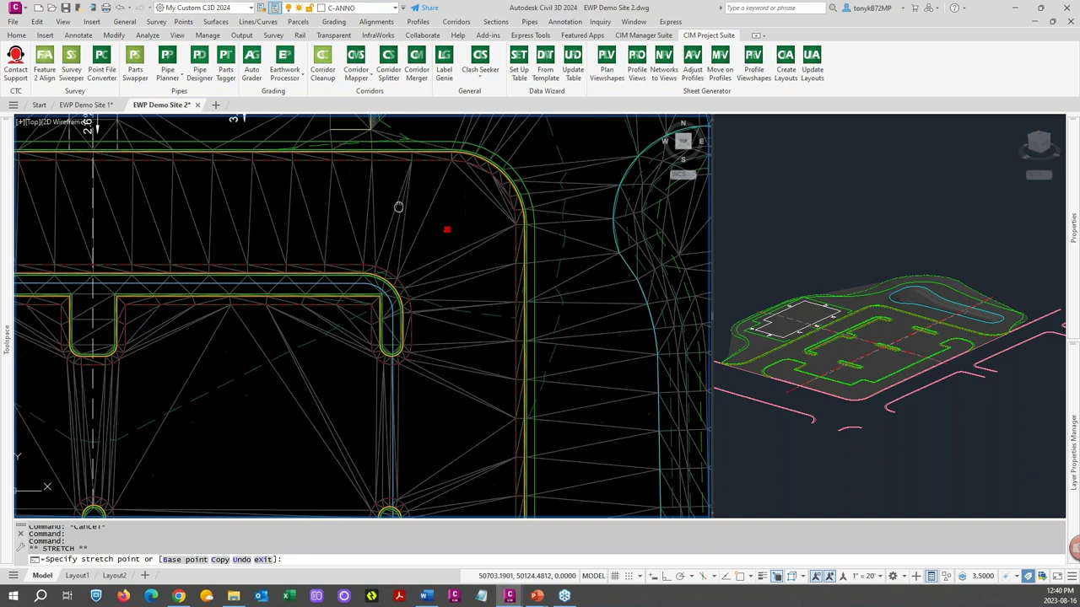
left_click(440, 347)
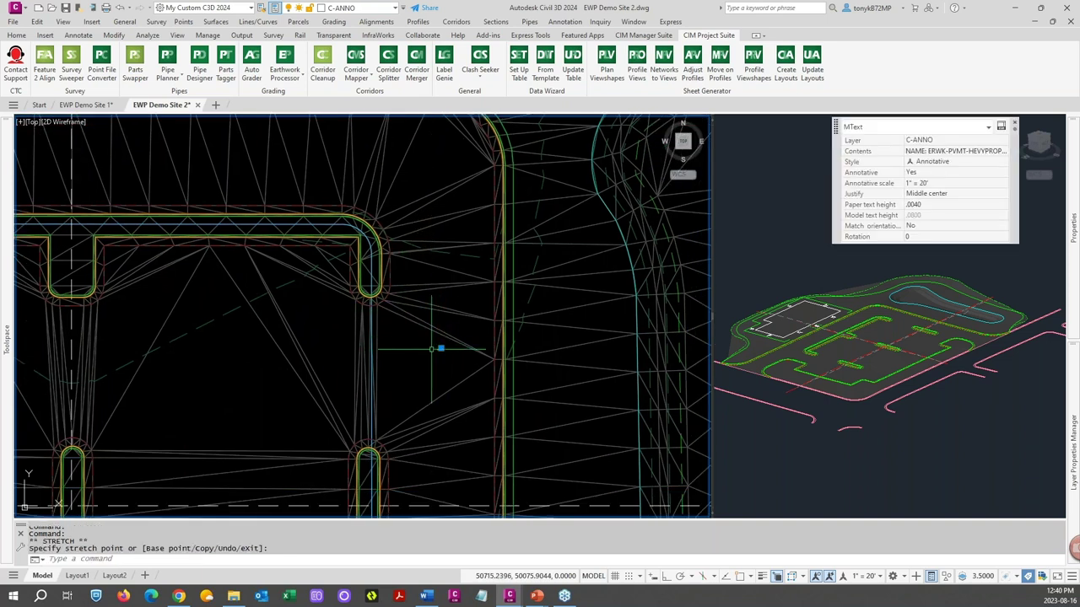
key("Escape")
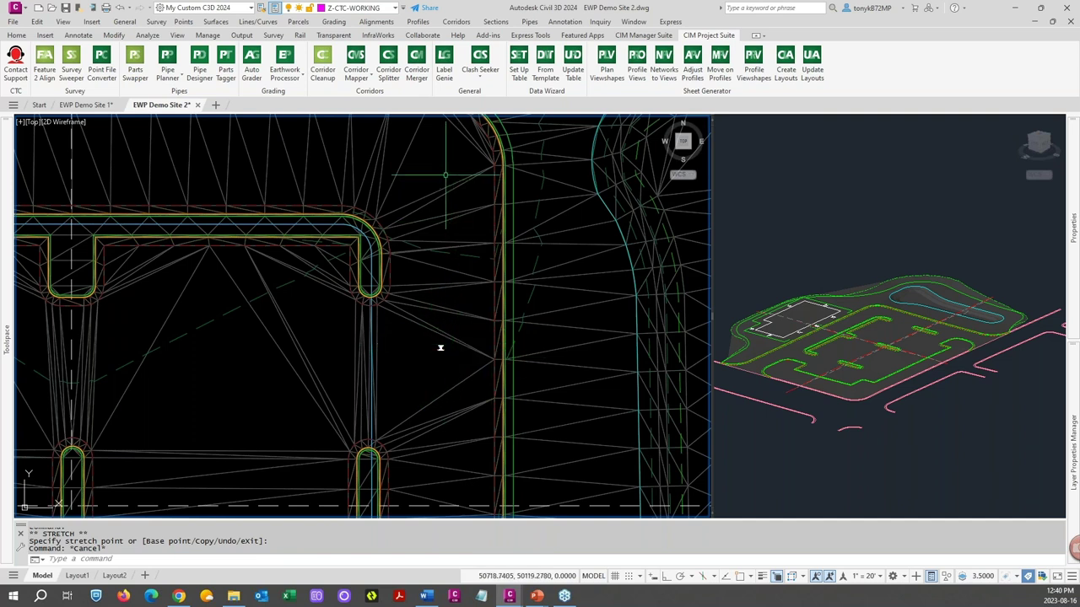
Step: Rerun the Site 2 earthwork set in Earthwork Processor and close the processor
left_click(287, 66)
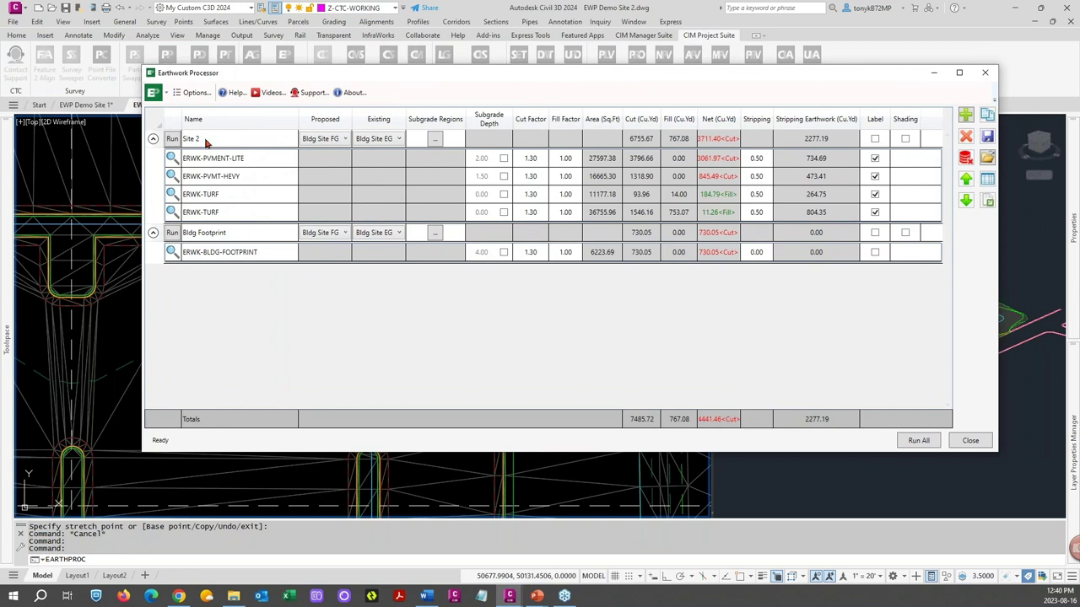
mouse_move(324, 75)
left_mouse_down()
mouse_move(388, 343)
mouse_move(383, 381)
mouse_move(378, 317)
mouse_move(349, 219)
mouse_move(345, 229)
left_mouse_up()
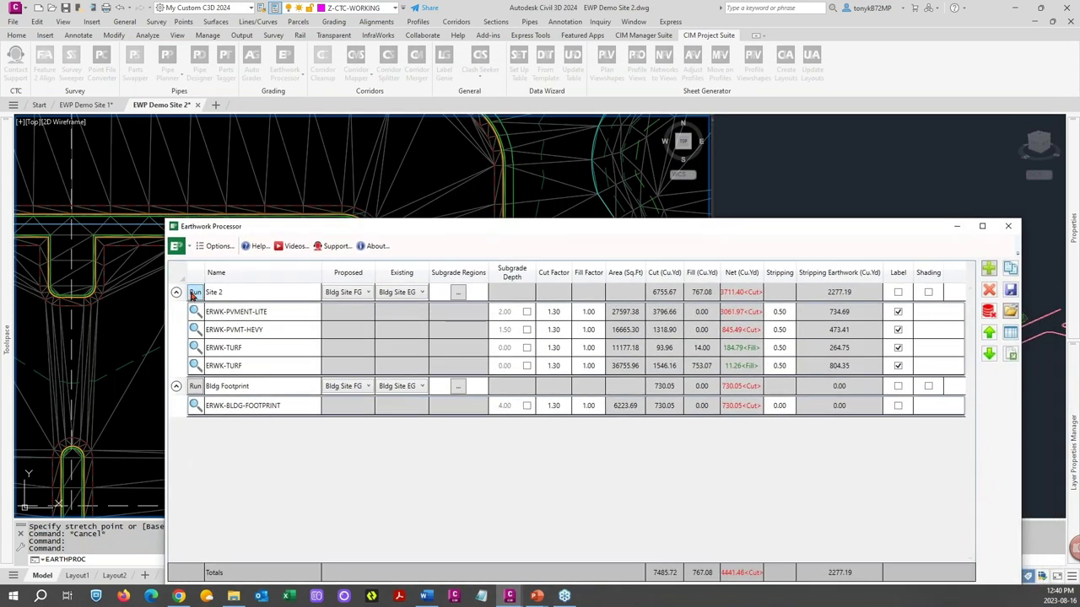
left_click(195, 292)
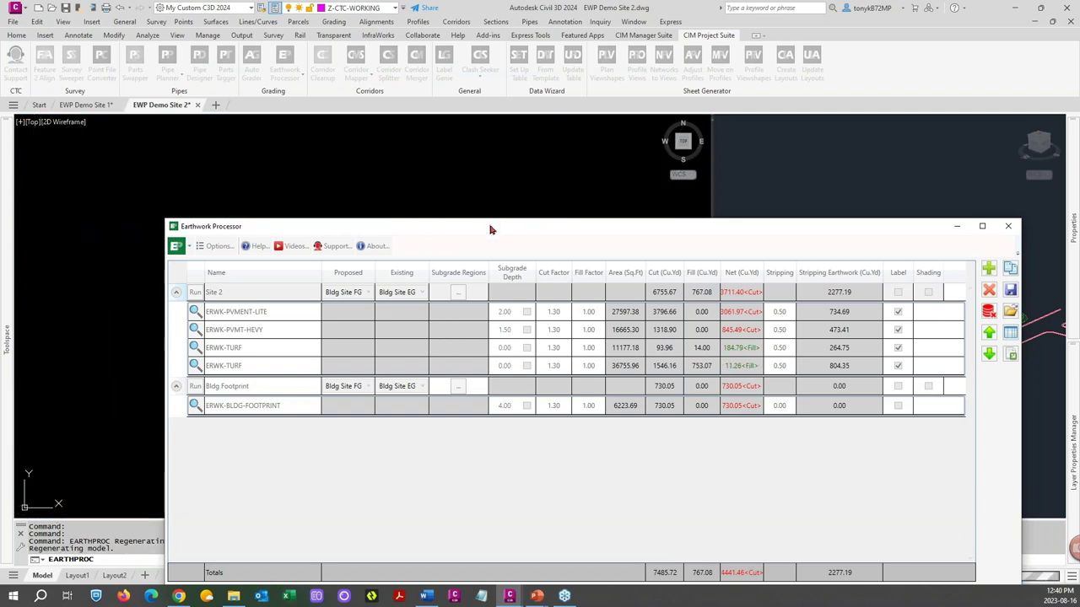
left_click_drag(491, 224, 479, 113)
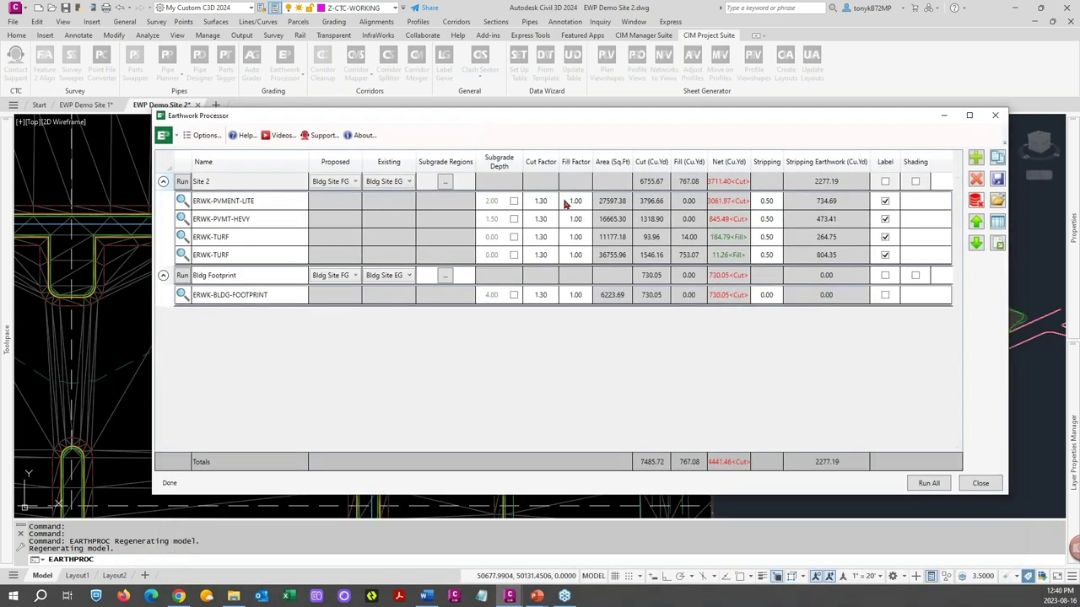
key("Escape")
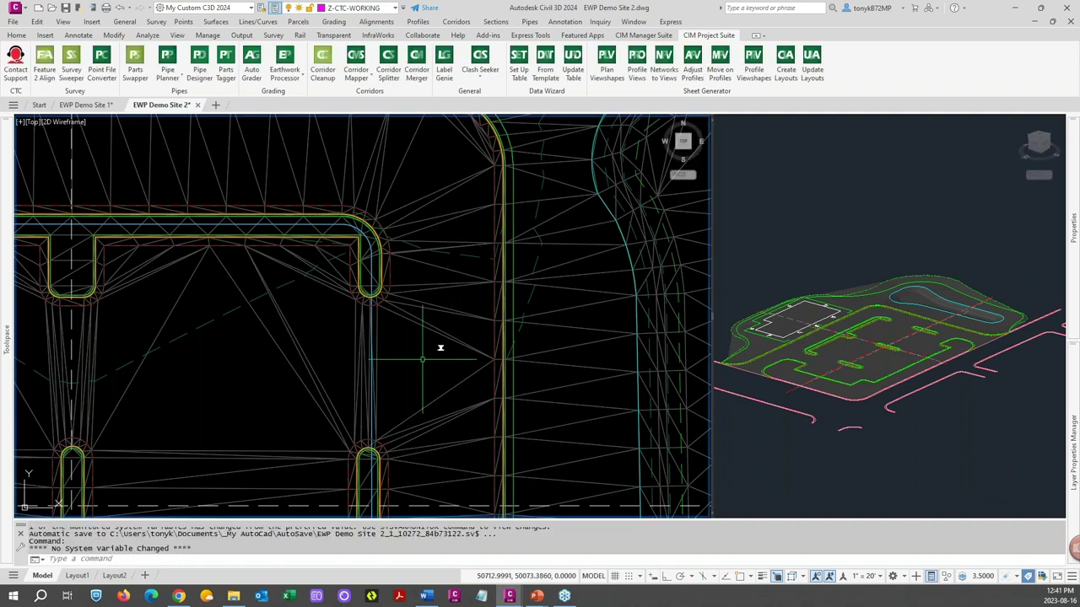
Step: Examine the position and text of the relocated ERWK-PVMT-HEVY label in the drive aisle
scroll(417, 370, "down", 3)
key("Escape")
key("Escape")
scroll(418, 361, "up", 5)
scroll(422, 358, "up", 2)
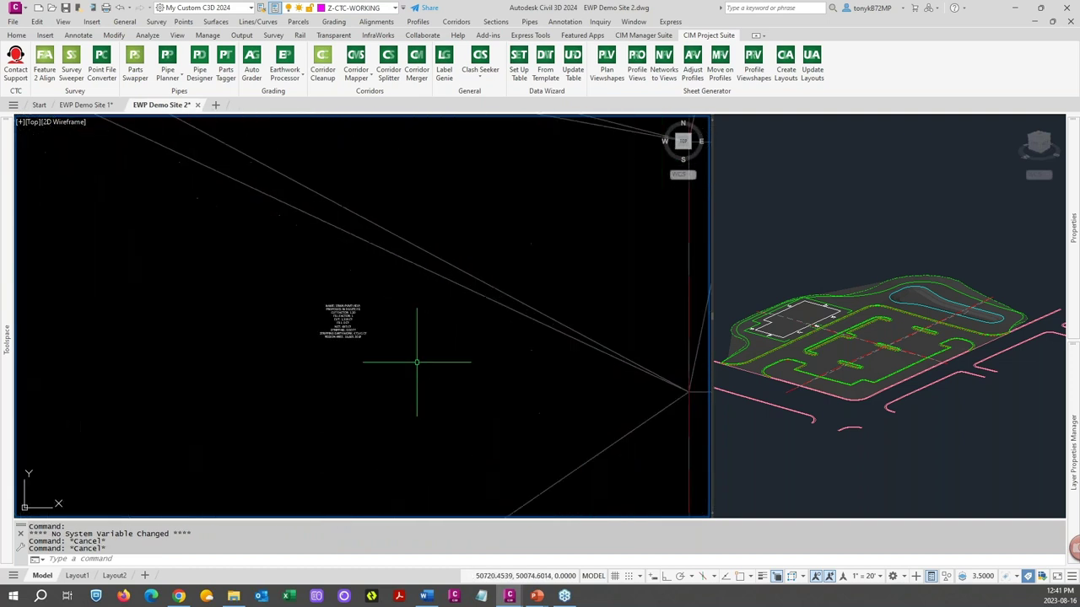
Step: Examine the placement of the earthwork labels across the parking lot and pond areas of Site 2
scroll(416, 361, "down", 4)
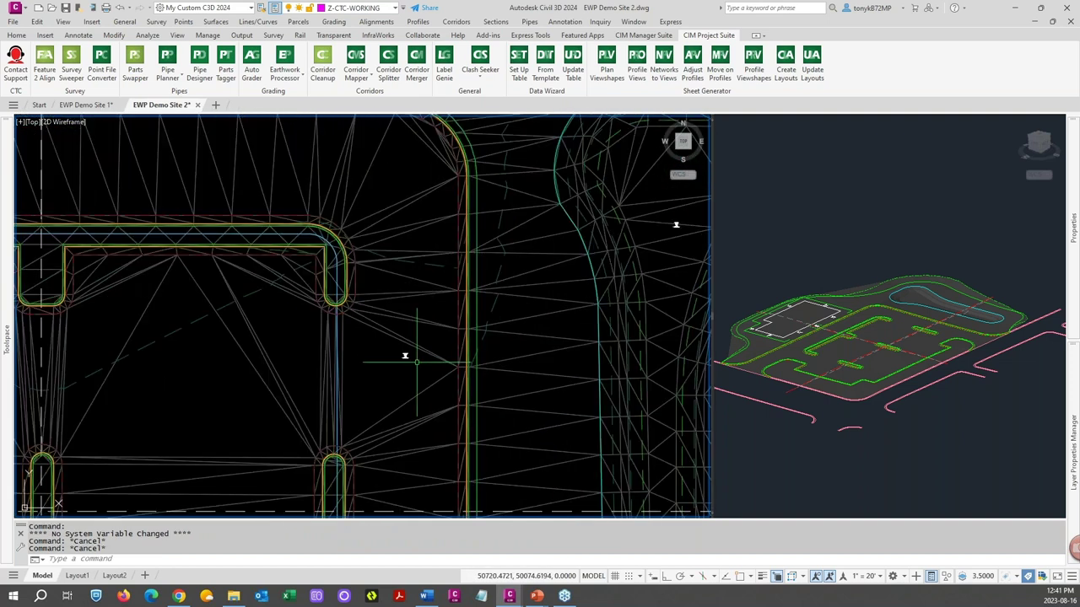
scroll(417, 363, "down", 3)
scroll(415, 369, "up", 1)
scroll(416, 368, "up", 2)
scroll(416, 362, "down", 1)
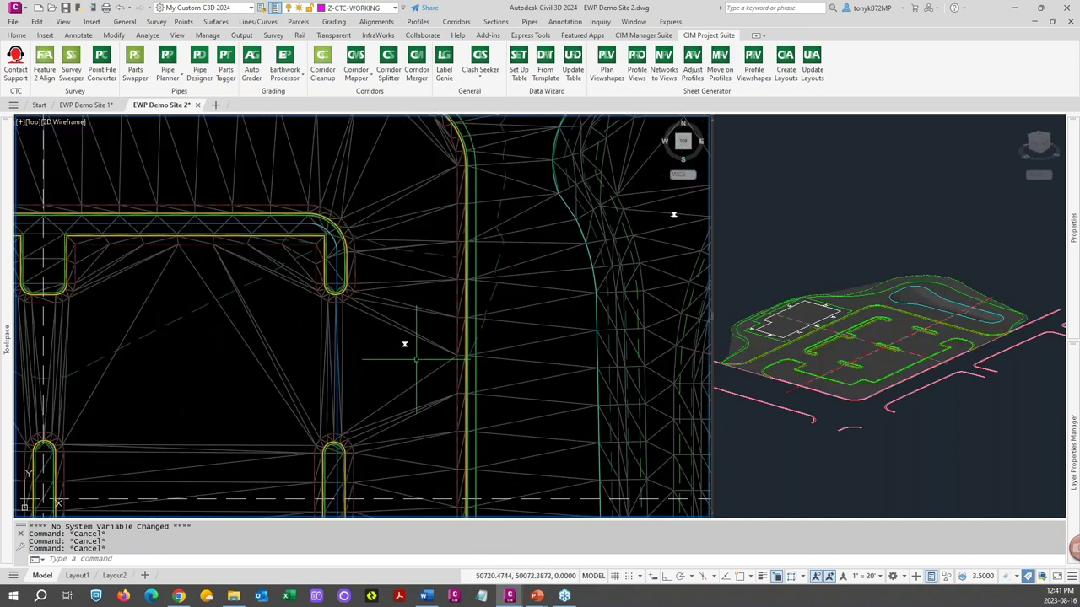
scroll(416, 359, "down", 3)
key("Escape")
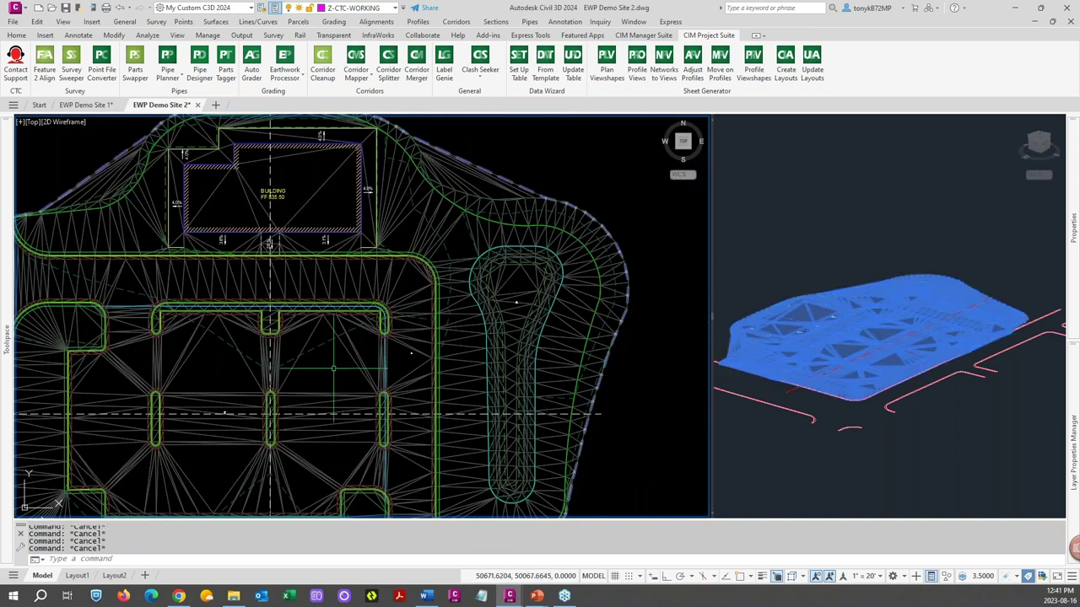
Step: Hide the Bldg Site FG surface in the Site 2 drawing by setting its style to _No Display
middle_click_drag(334, 369, 371, 348)
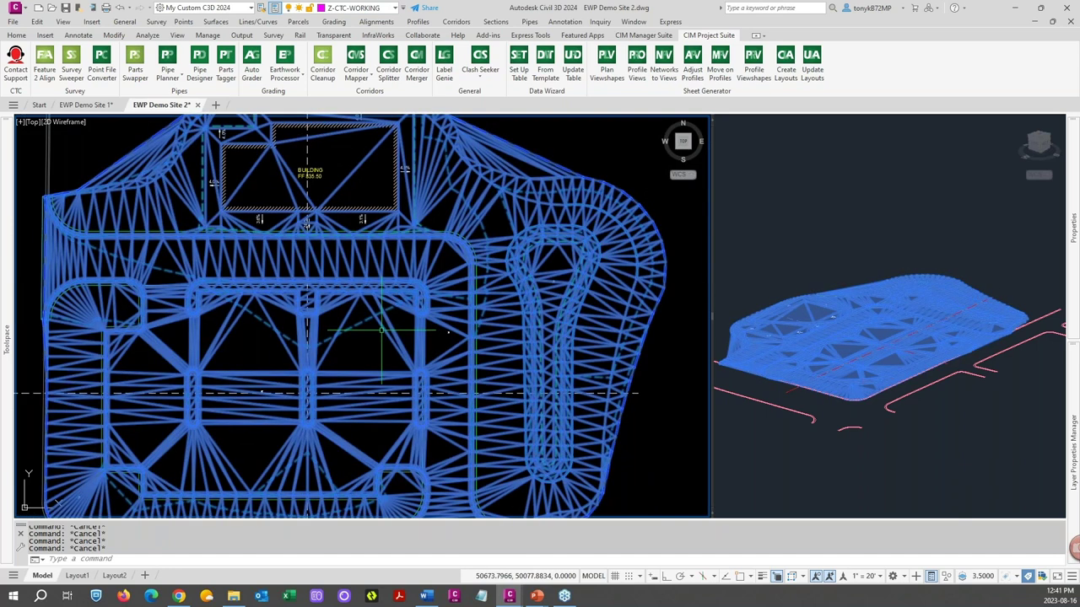
left_click(381, 330)
right_click(372, 340)
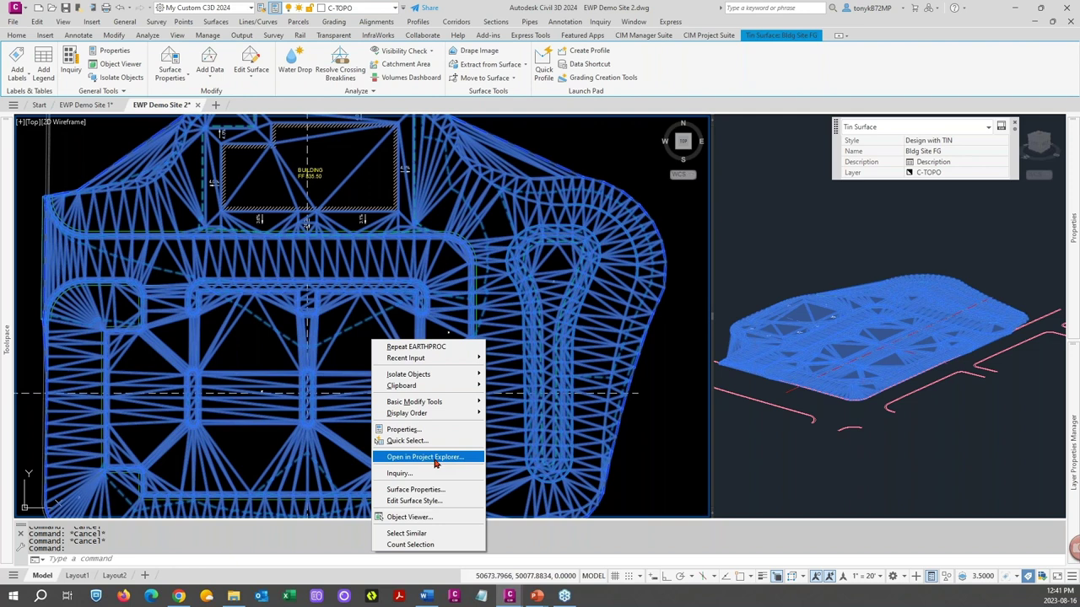
left_click(405, 429)
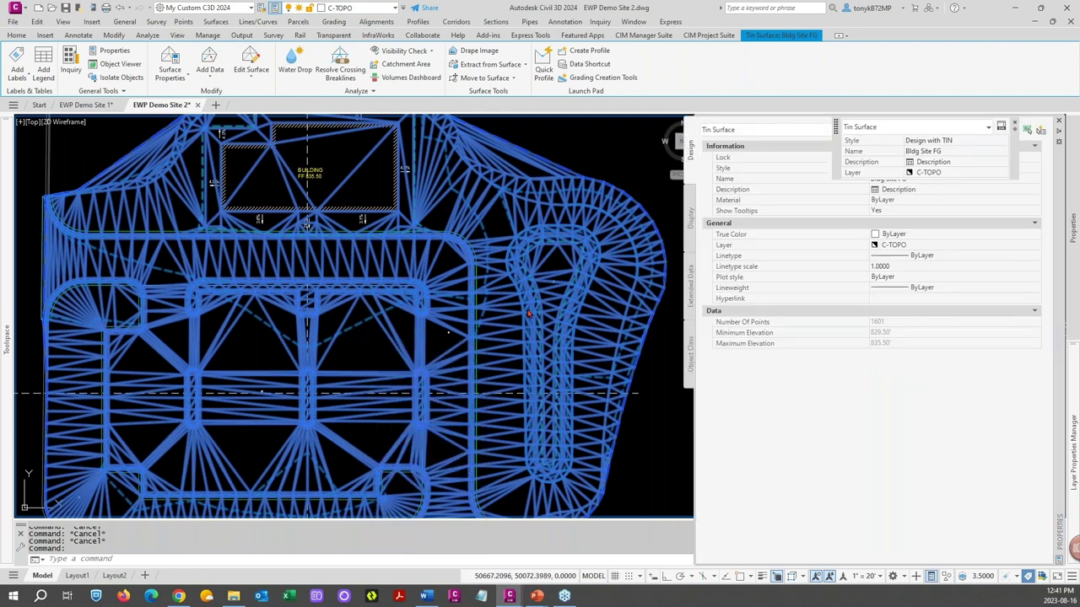
left_click(990, 141)
left_click(1003, 142)
left_click(928, 283)
left_click(616, 152)
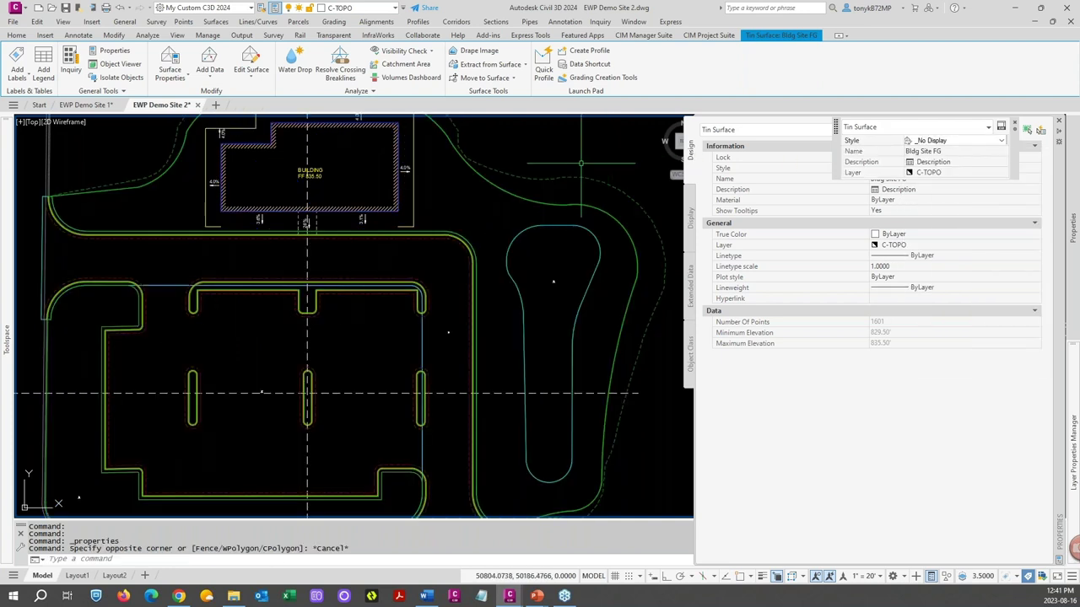
key("Escape")
key("Escape")
Step: Review the Site 2 plan together with both of its profile views
scroll(608, 148, "down", 5)
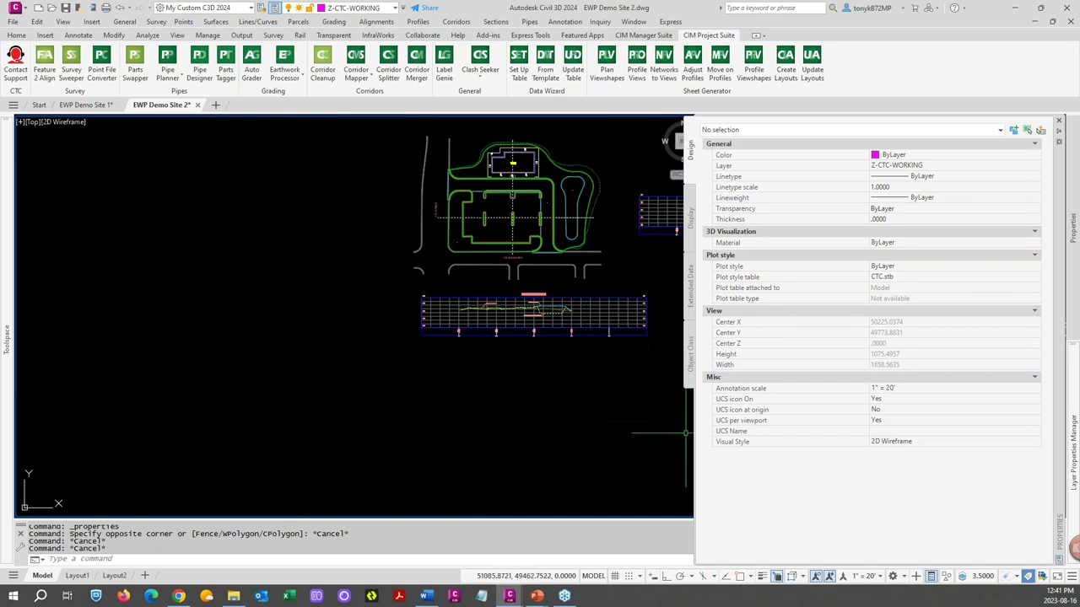
left_click(622, 415)
key("Escape")
middle_click_drag(620, 377, 452, 422)
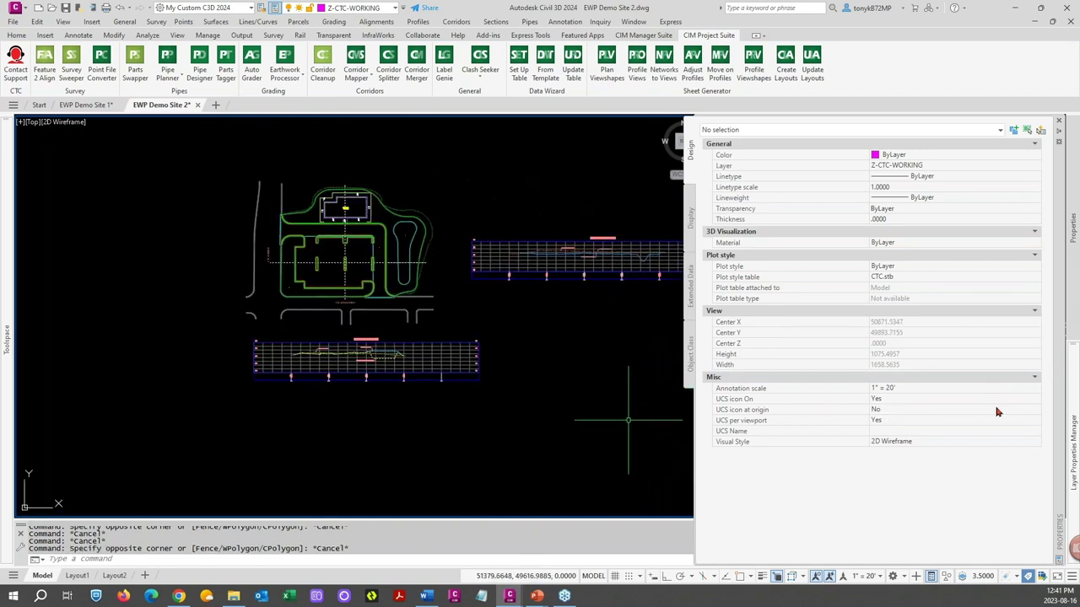
right_click(1061, 396)
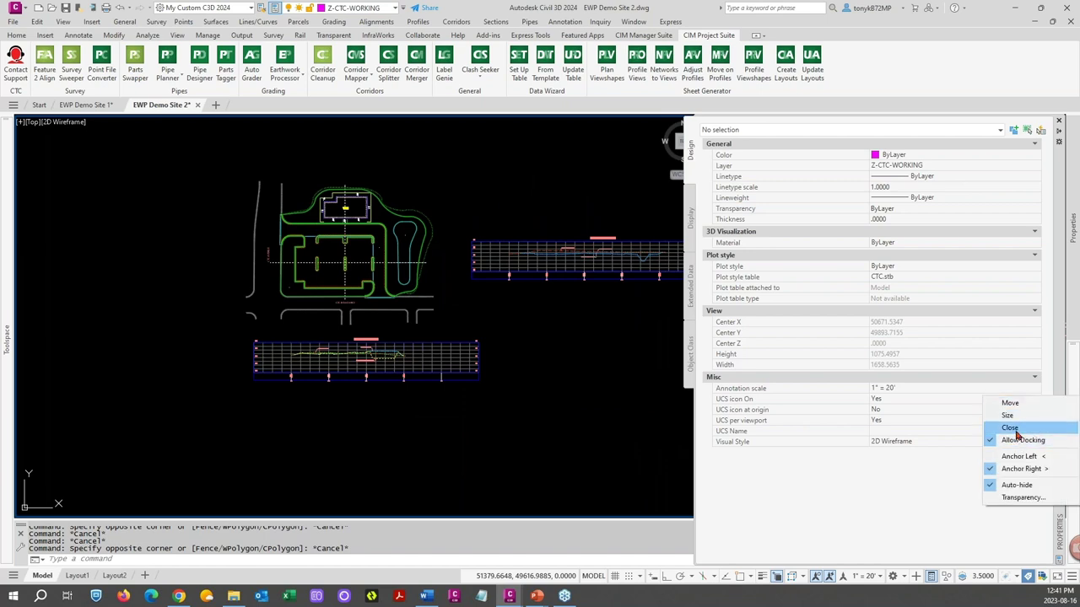
key("Escape")
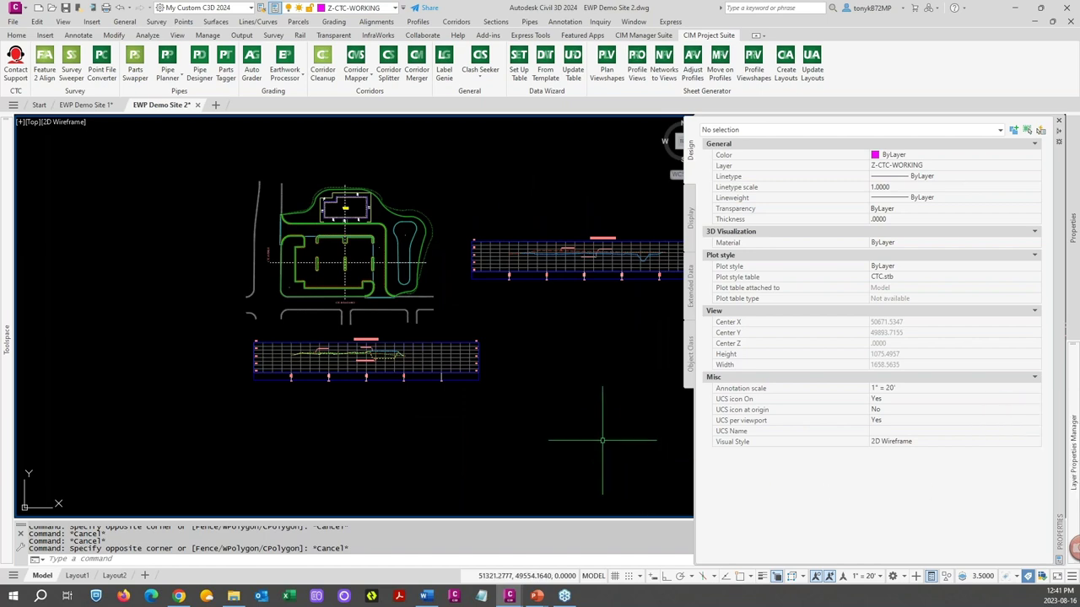
key("Escape")
middle_click_drag(622, 366, 518, 337)
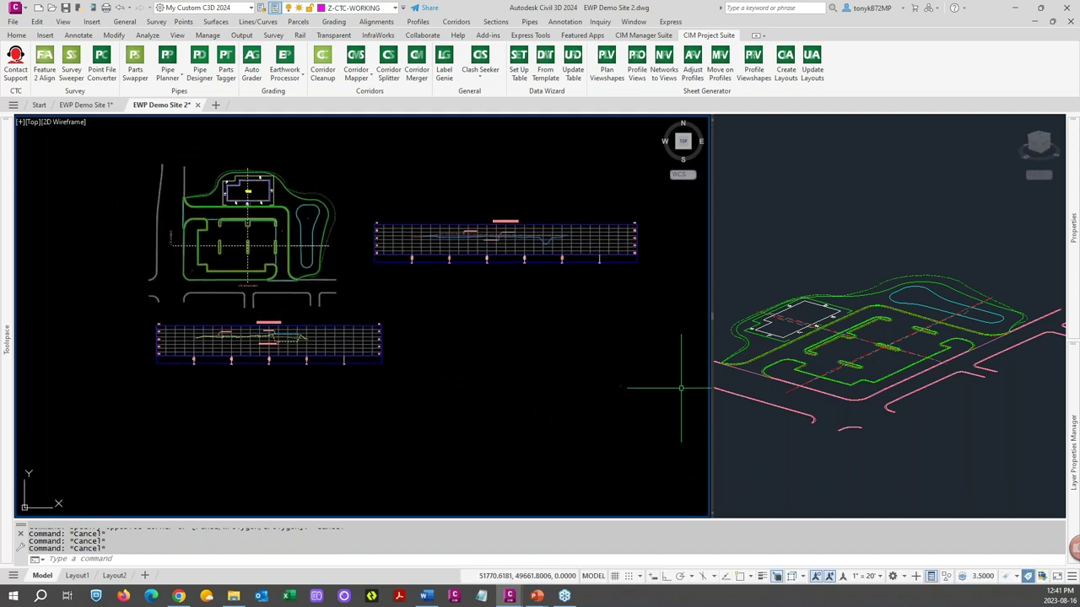
Step: Examine the Site 2 feature lines and alignment profile lines around the parking islands in the 3D view
left_click(949, 391)
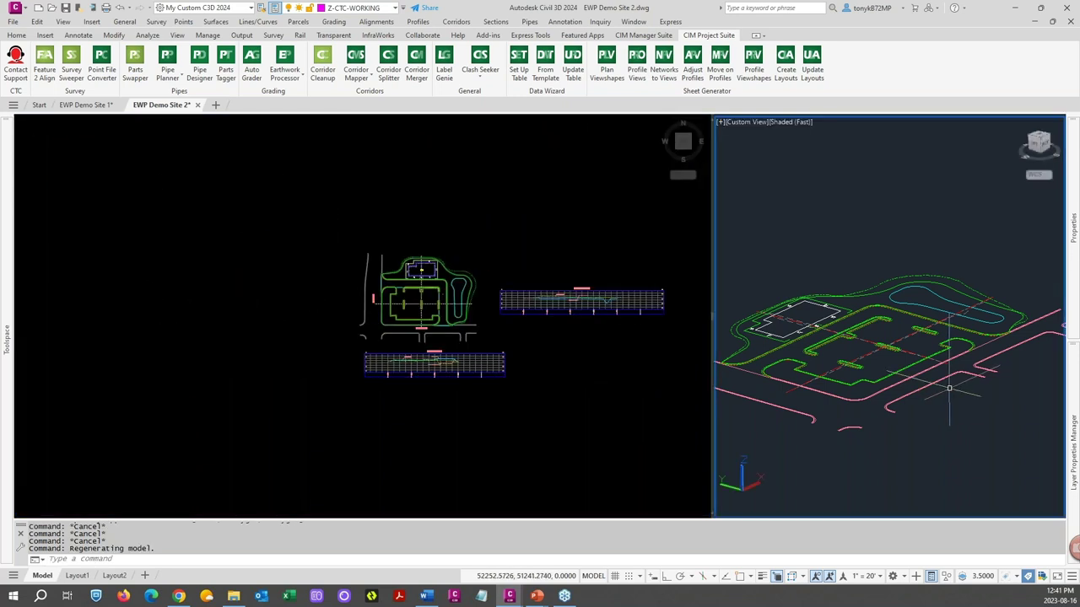
scroll(949, 390, "up", 4)
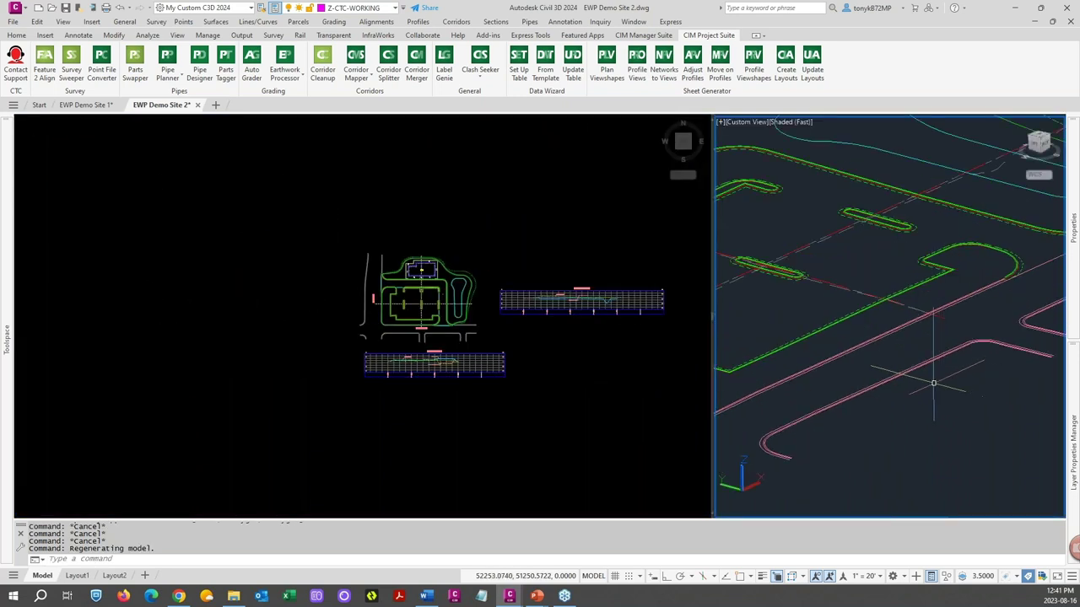
scroll(986, 417, "up", 3)
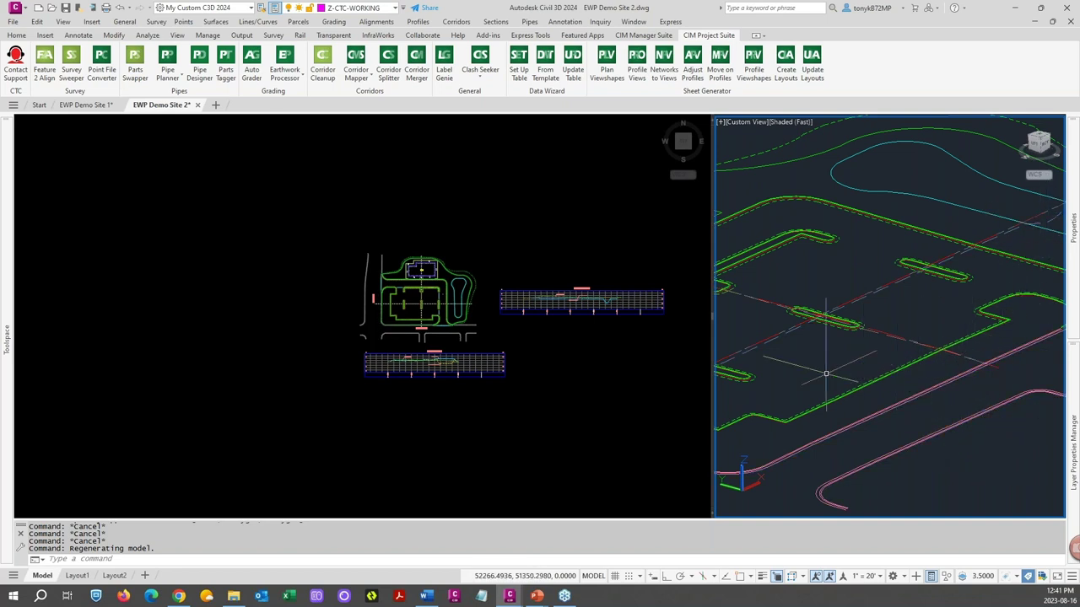
middle_click_drag(765, 373, 859, 355)
scroll(852, 337, "down", 1)
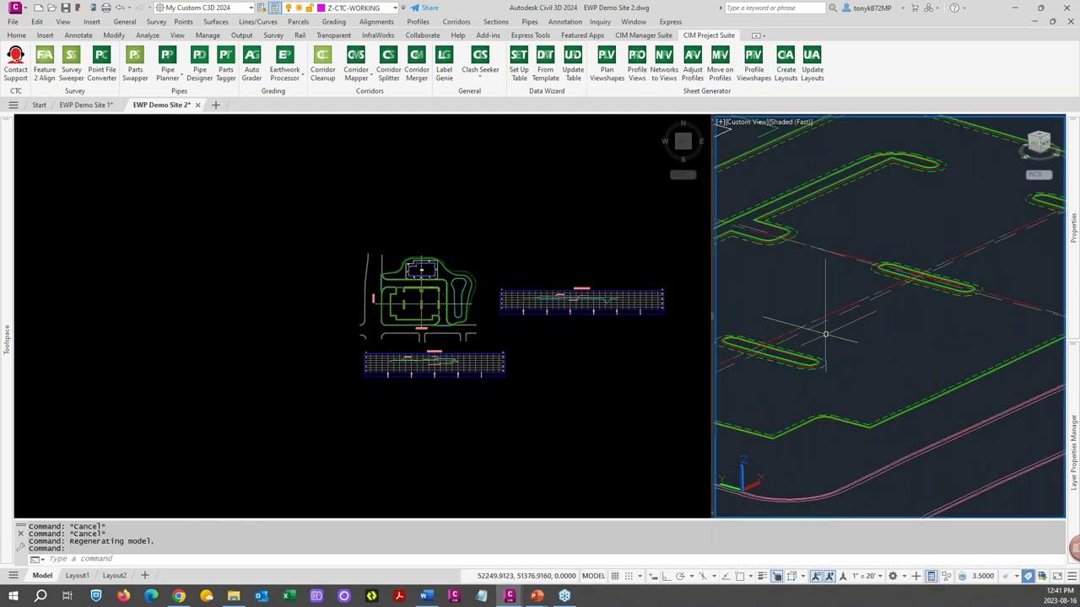
scroll(793, 320, "down", 1)
scroll(793, 320, "down", 1)
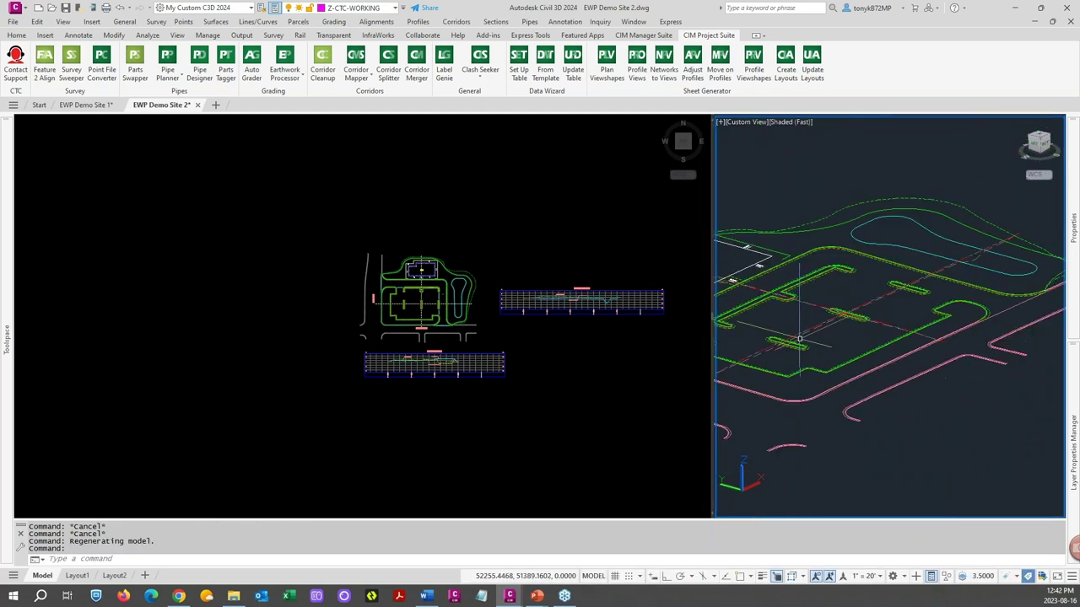
scroll(892, 316, "up", 1)
scroll(891, 324, "down", 1)
key("Escape")
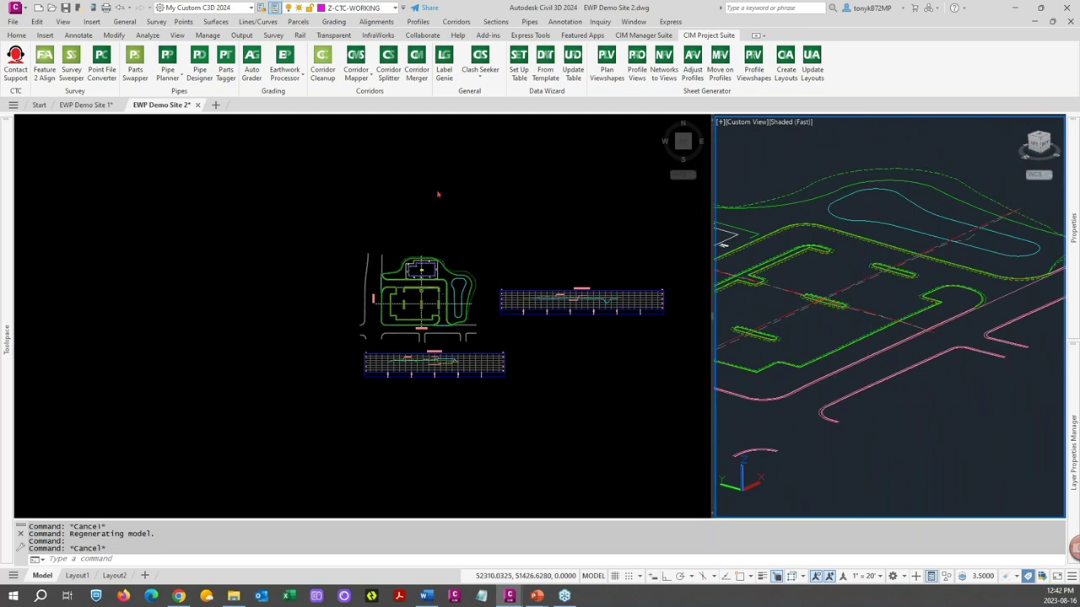
Step: Switch to the EWP Demo Site 1 drawing and set the FG surface's style to _No Display
mouse_move(91, 105)
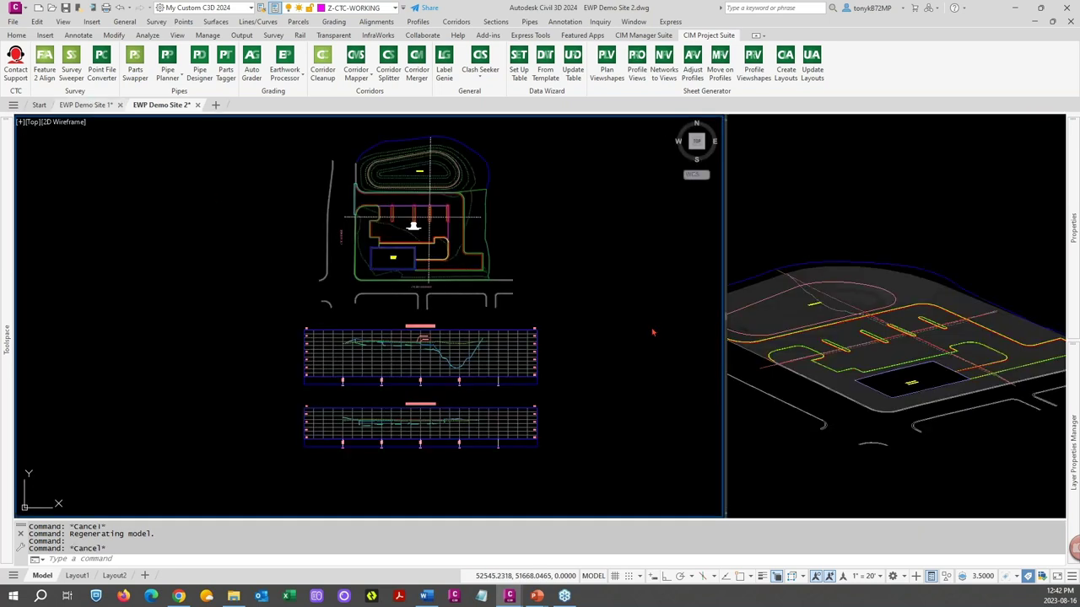
key("ctrl+Tab")
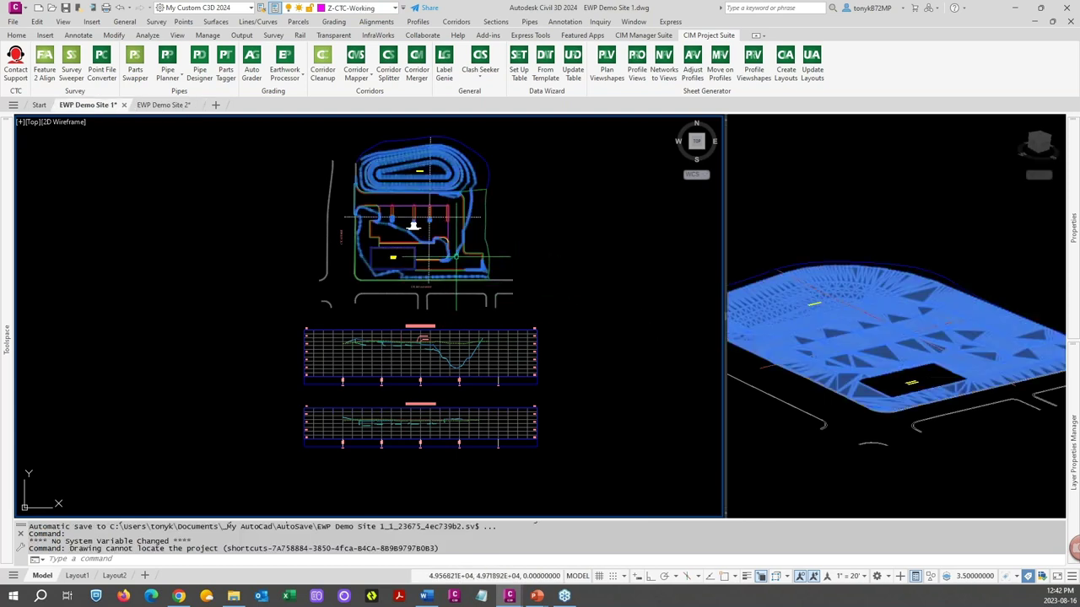
left_click(430, 216)
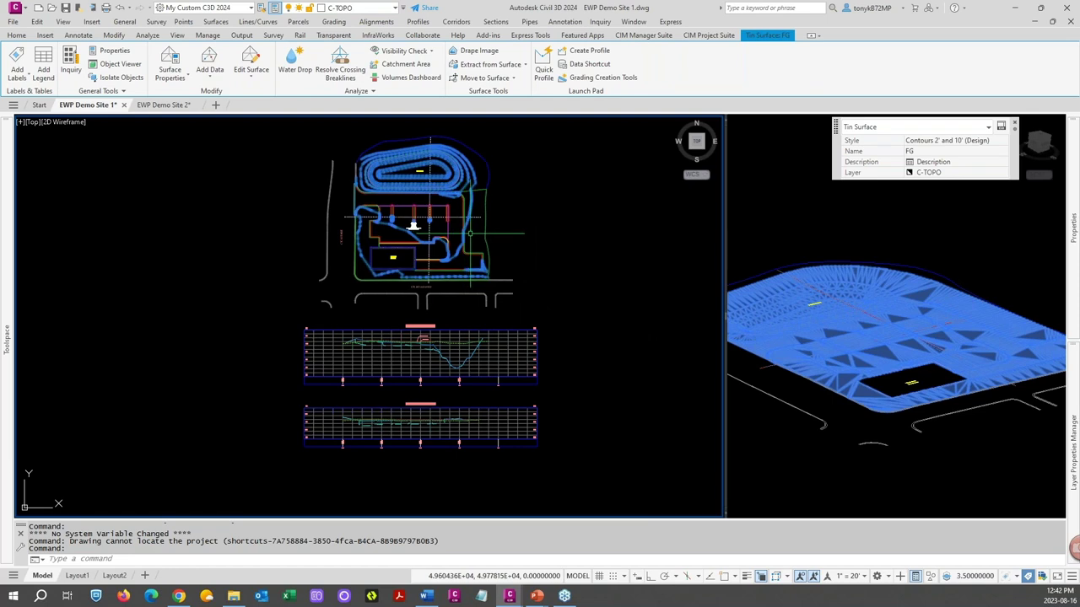
right_click(471, 236)
mouse_move(540, 298)
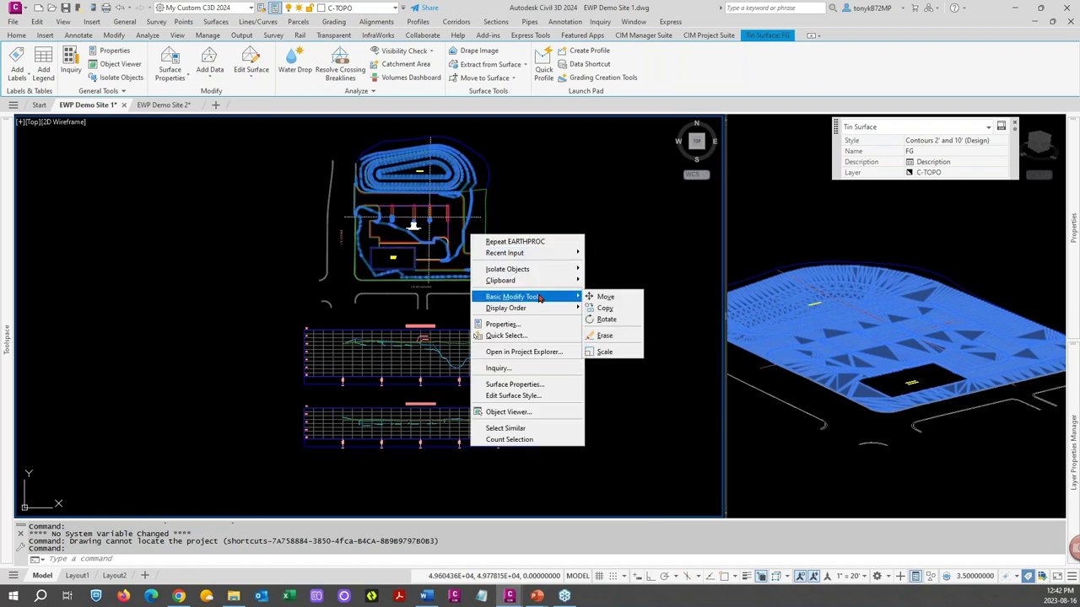
left_click(527, 324)
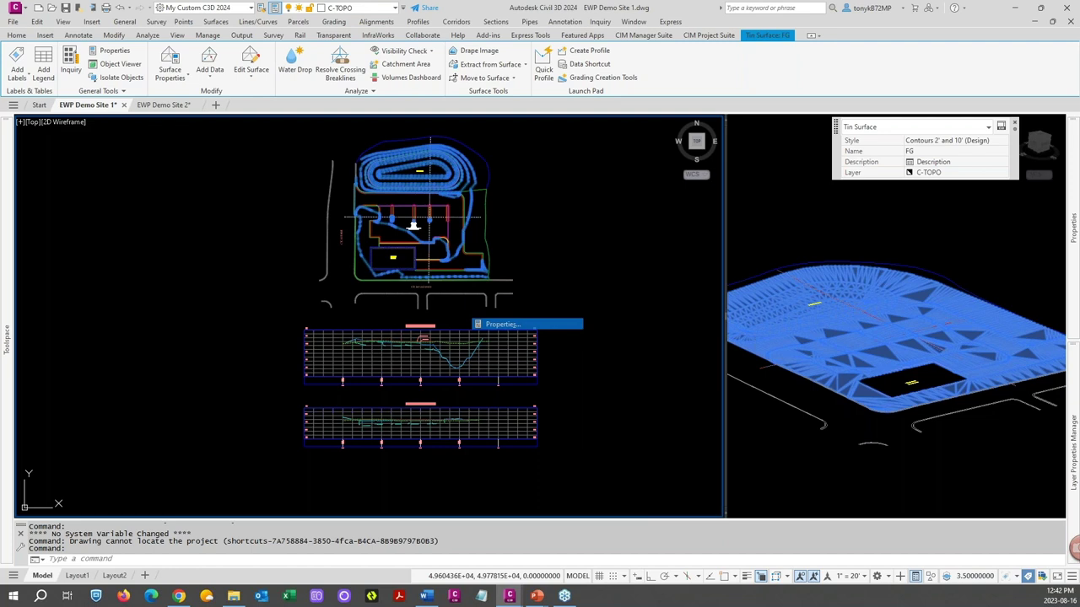
left_click(1000, 141)
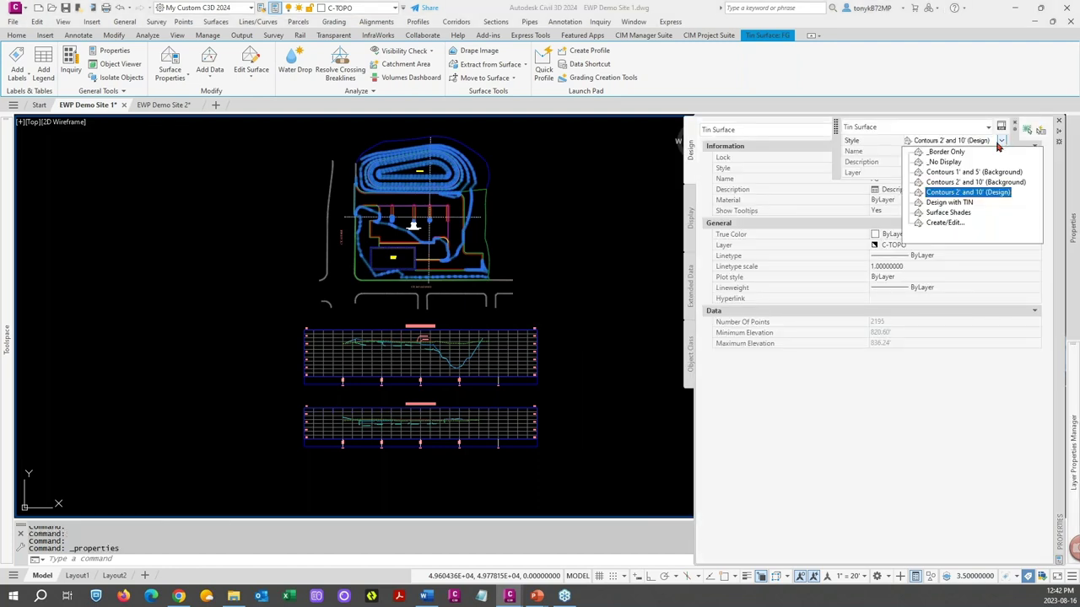
left_click(944, 162)
key("Escape")
key("Escape")
Step: Inspect the Site 1 profiles and identify the FG and Existing surface profiles along Alignment N-S in the 3D view
scroll(603, 253, "down", 2)
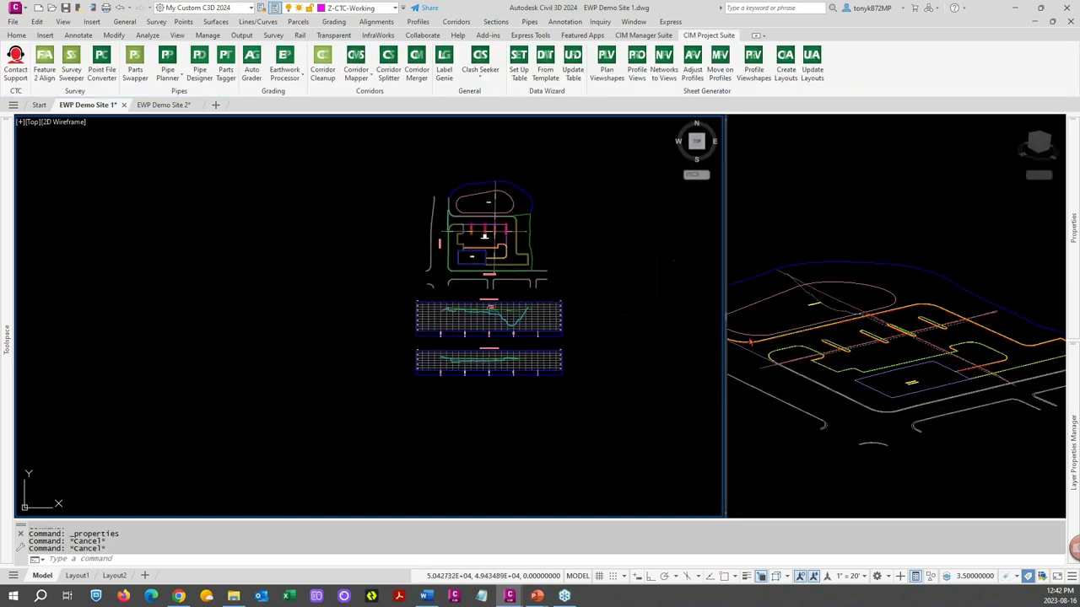
scroll(590, 306, "up", 2)
middle_click_drag(561, 287, 376, 291)
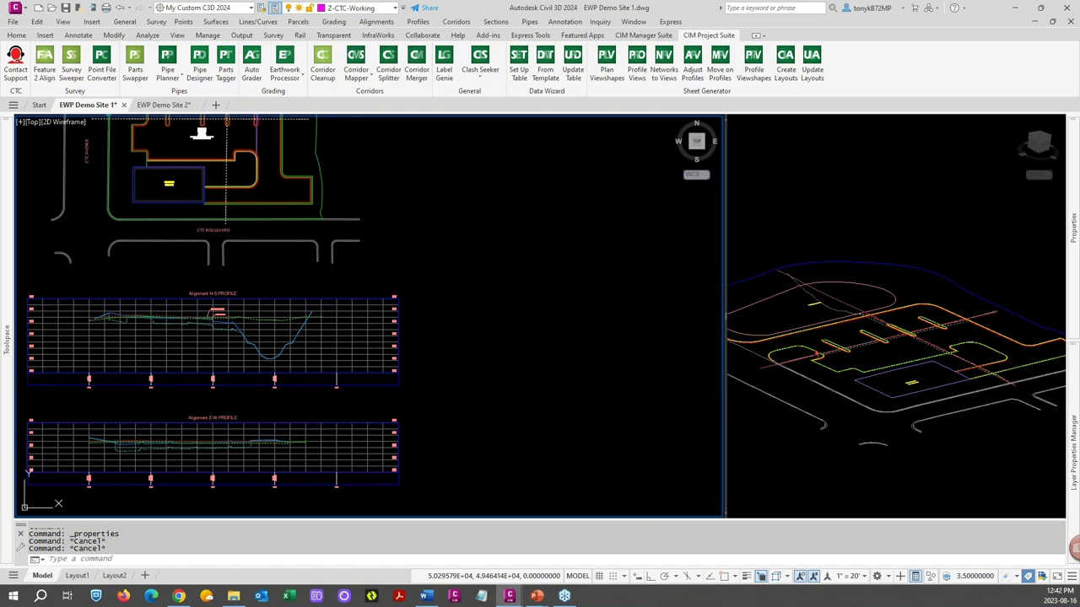
left_click(896, 350)
scroll(897, 349, "up", 3)
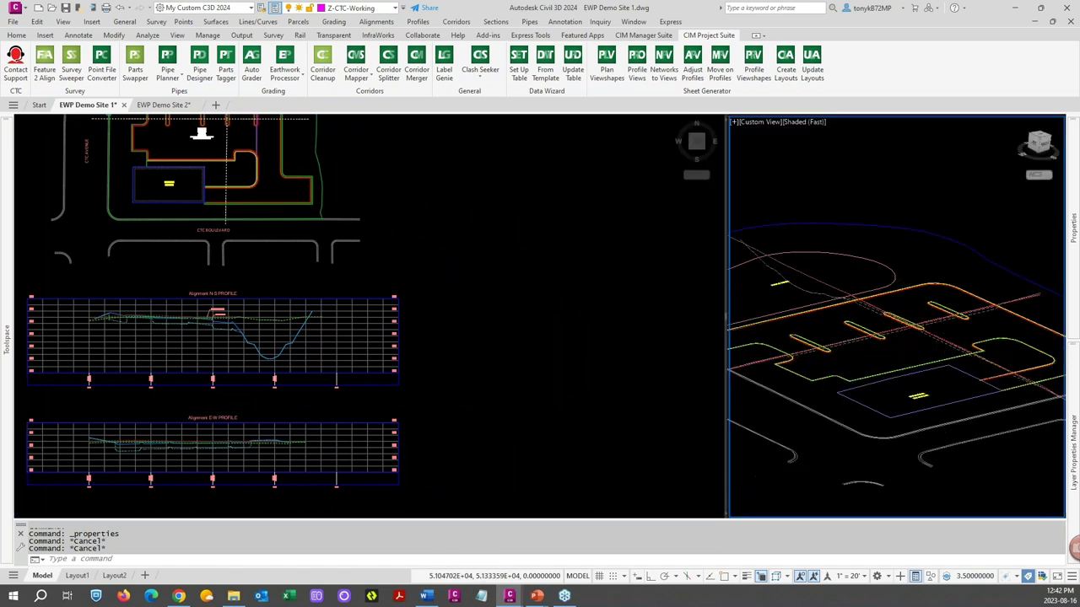
middle_click_drag(897, 346, 899, 343)
scroll(873, 294, "up", 5)
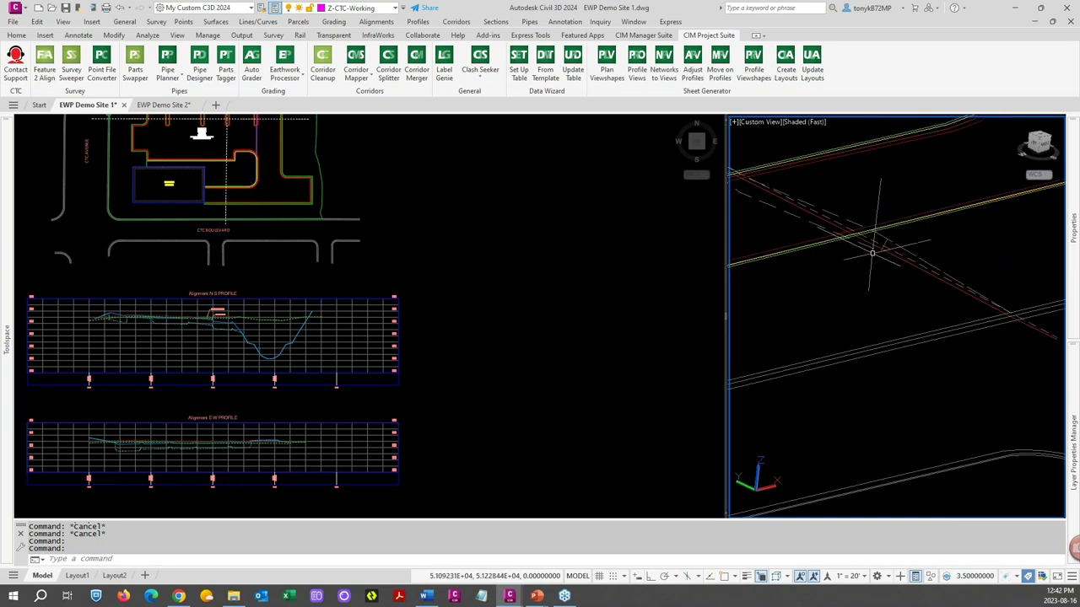
mouse_move(795, 217)
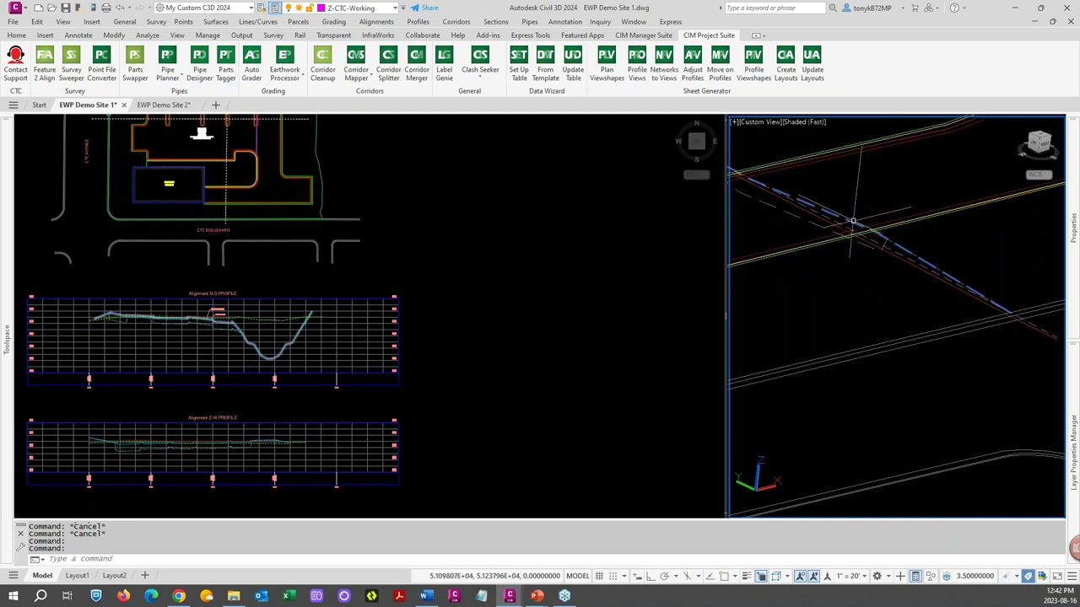
mouse_move(853, 221)
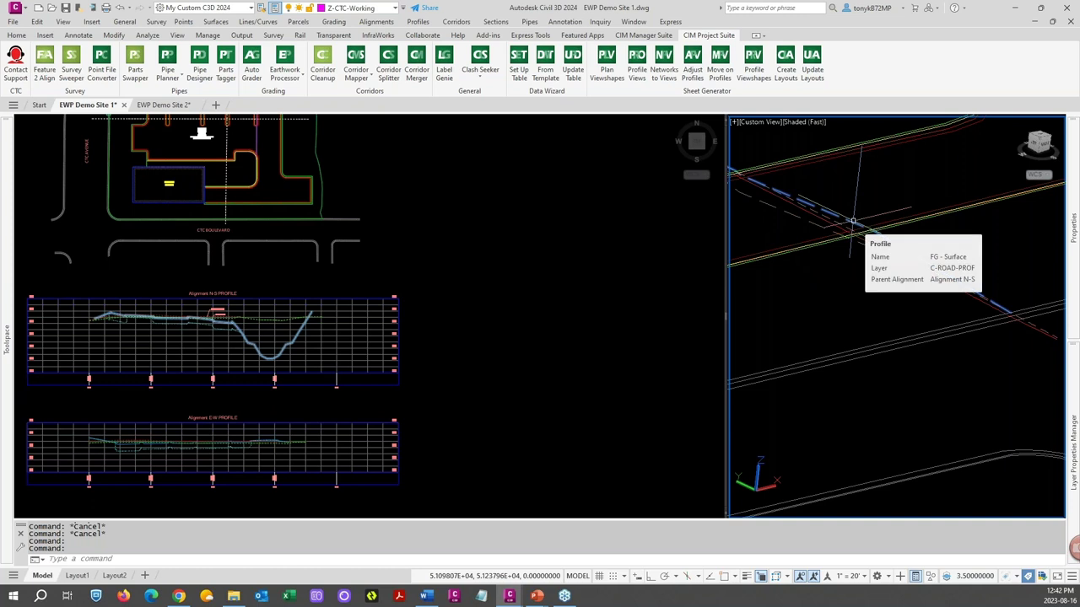
mouse_move(874, 241)
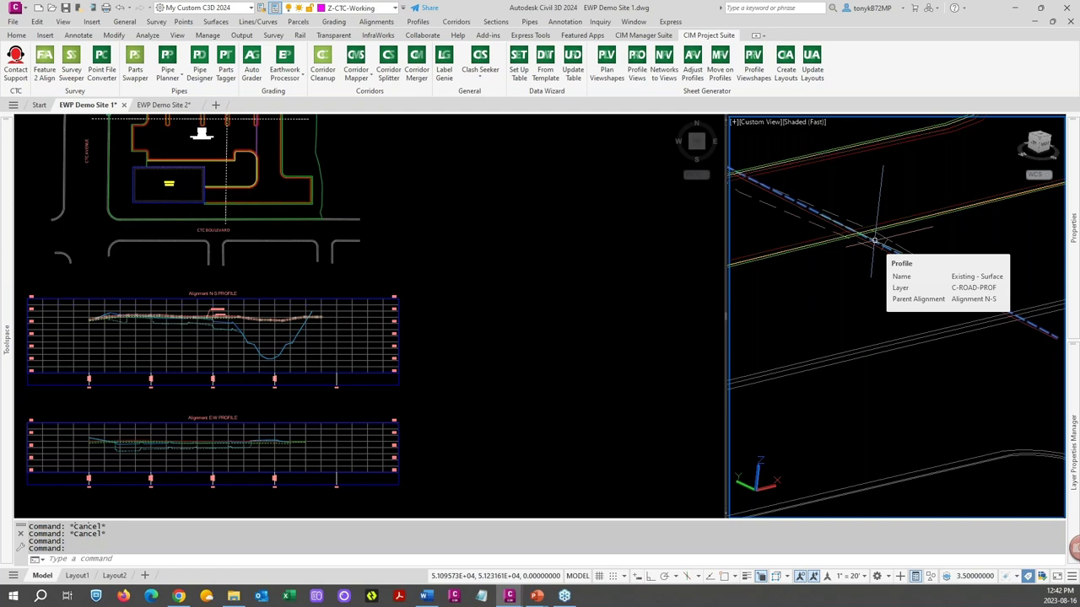
scroll(875, 241, "down", 3)
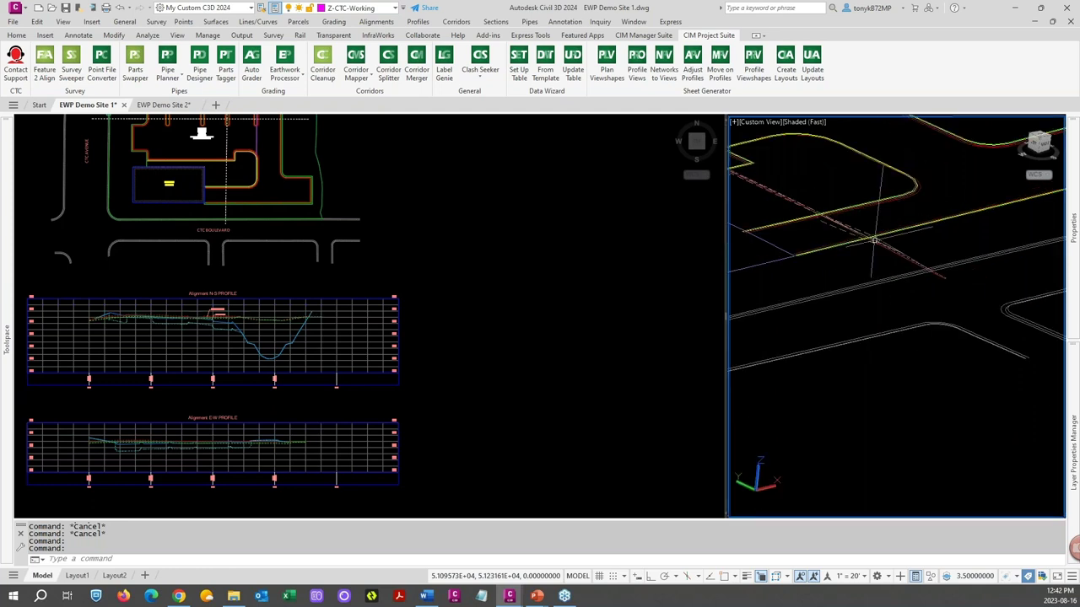
left_click(536, 296)
key("Escape")
left_click(531, 306)
key("Escape")
scroll(528, 319, "down", 4)
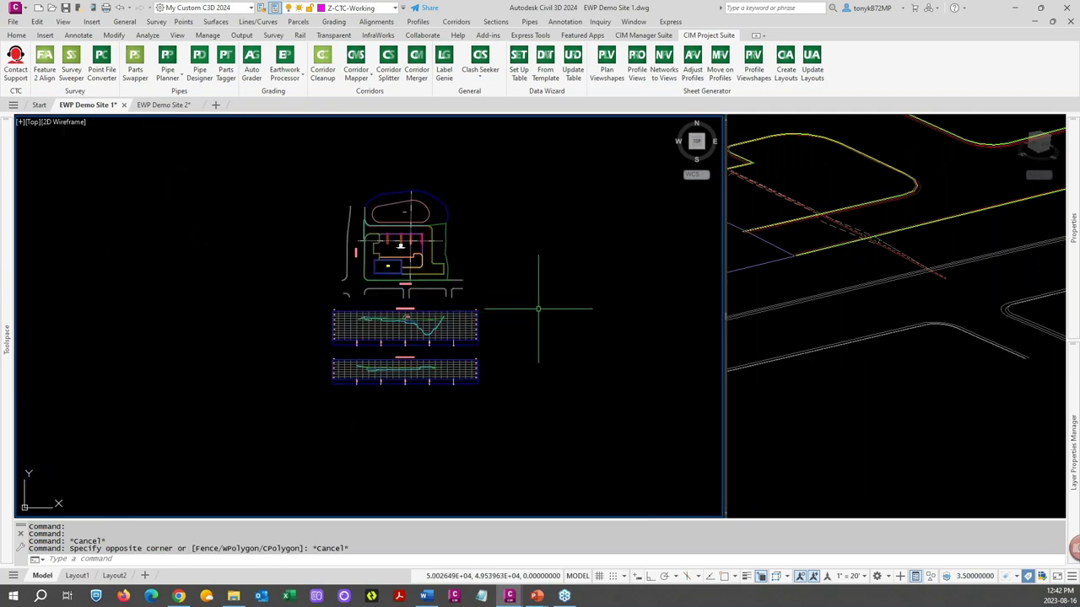
scroll(550, 303, "up", 2)
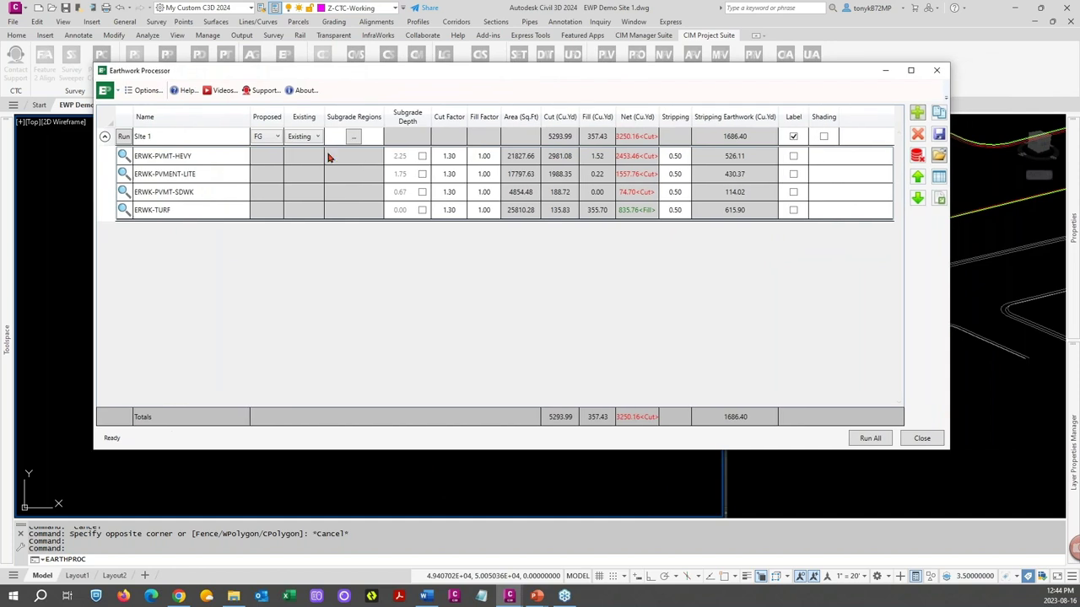
Step: Check the installed suite version in Earthwork Processor's About information and close the processor
left_click(303, 90)
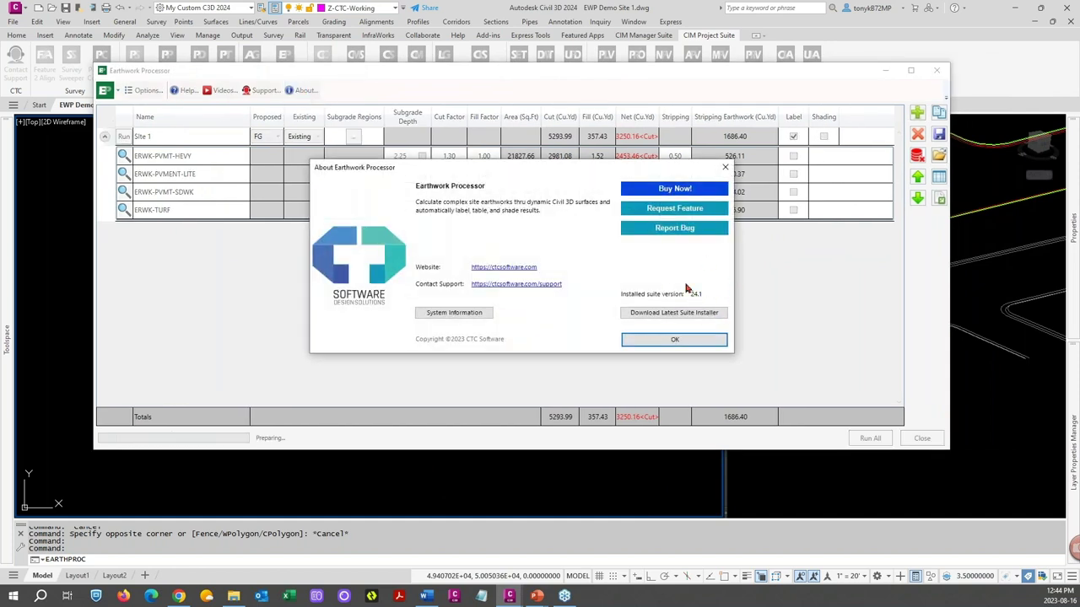
left_click(725, 167)
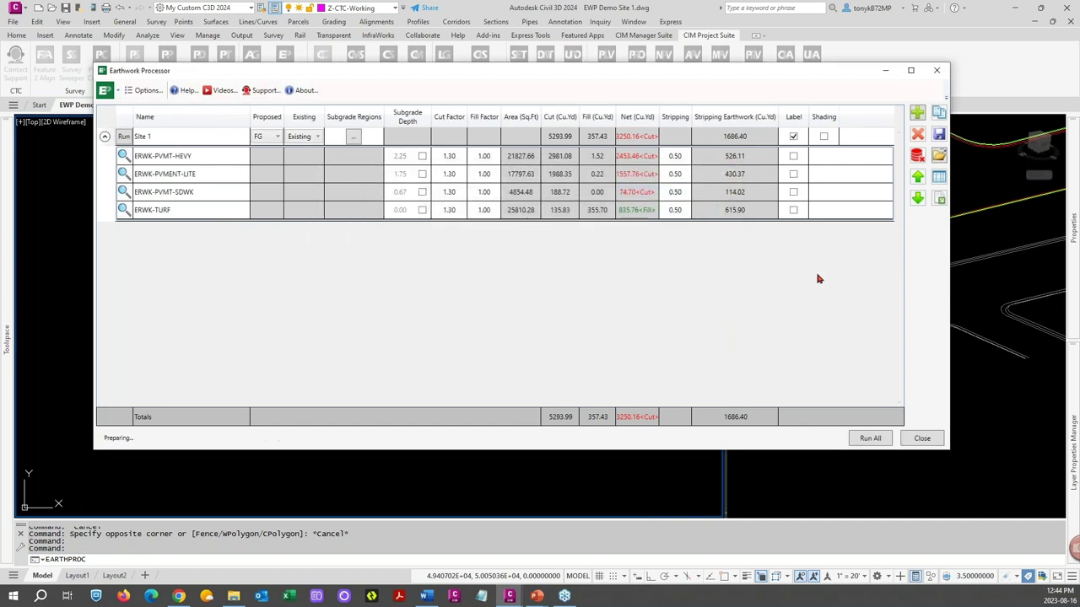
left_click(935, 71)
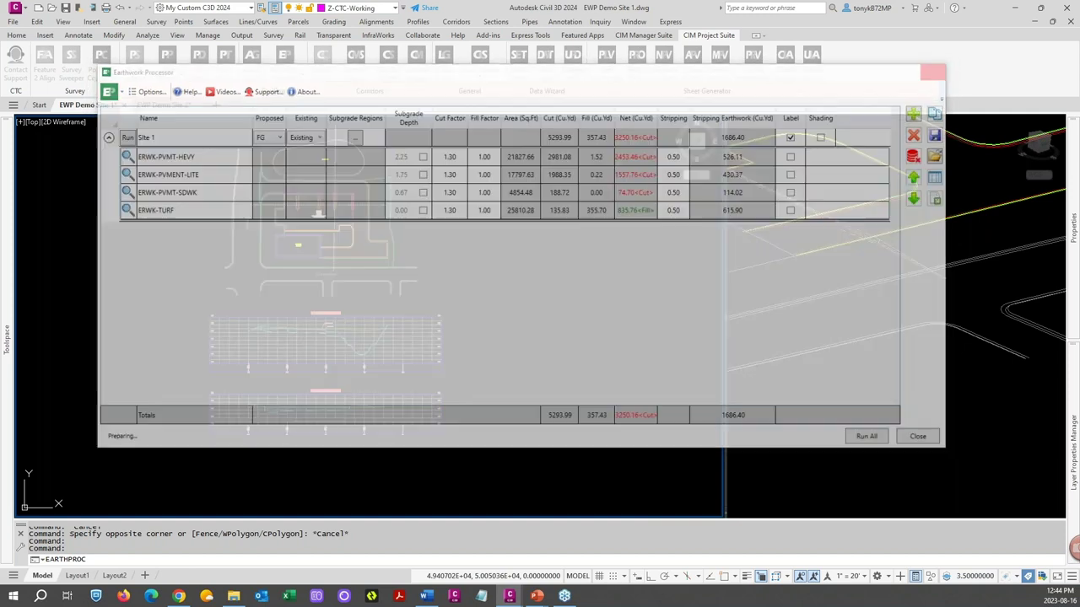